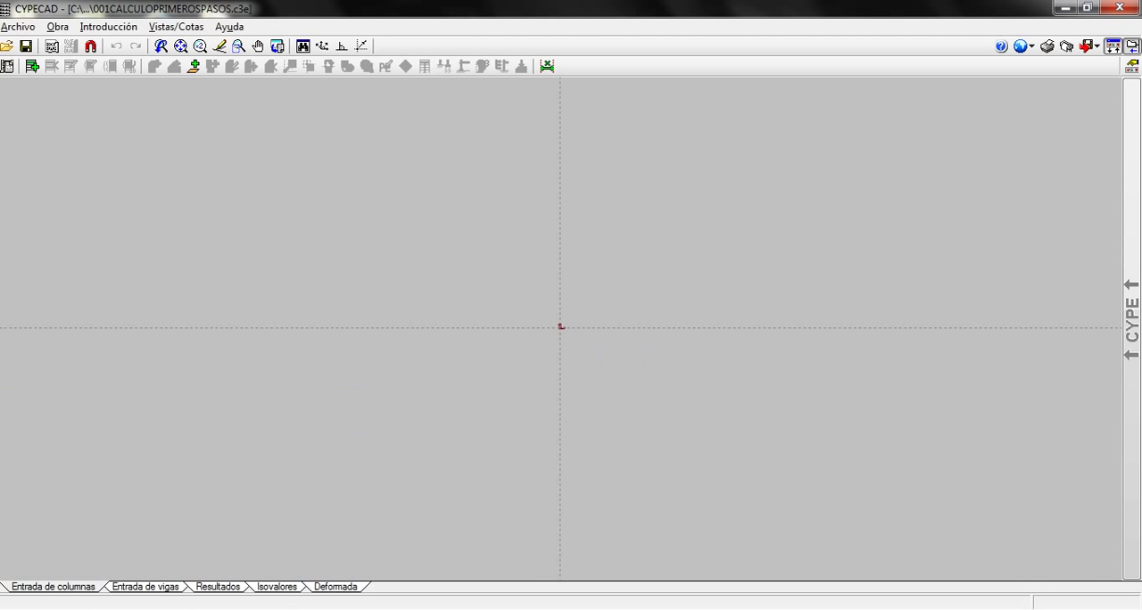
Create new floors as Sueltas (separate) and set the number of floors to insert to 3
{"action": "left_click", "coordinate": [104, 28]}
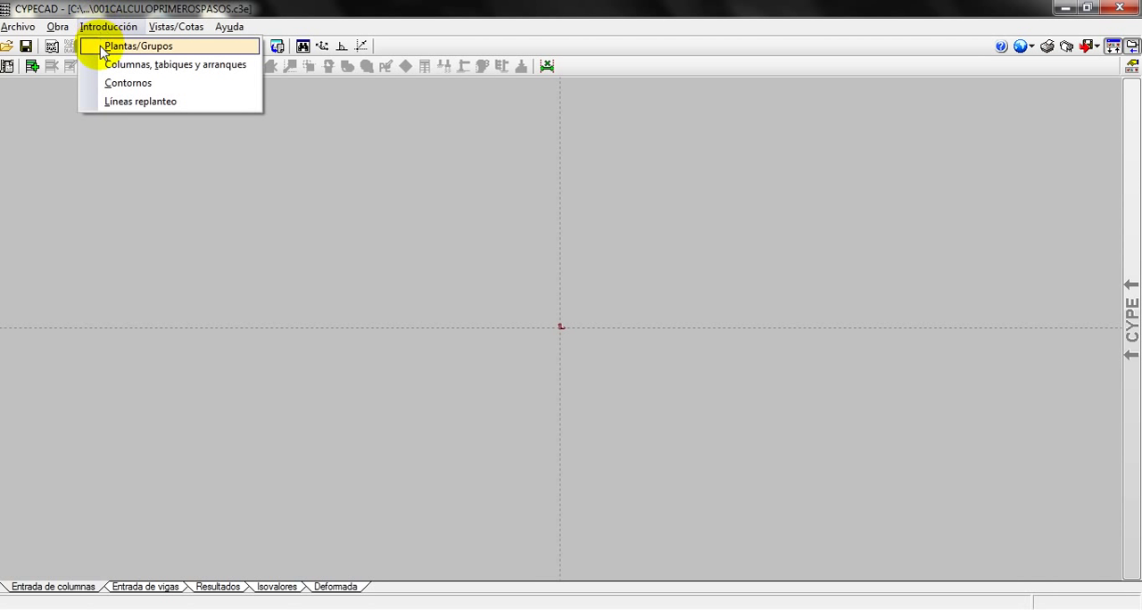
{"action": "left_click", "coordinate": [101, 48]}
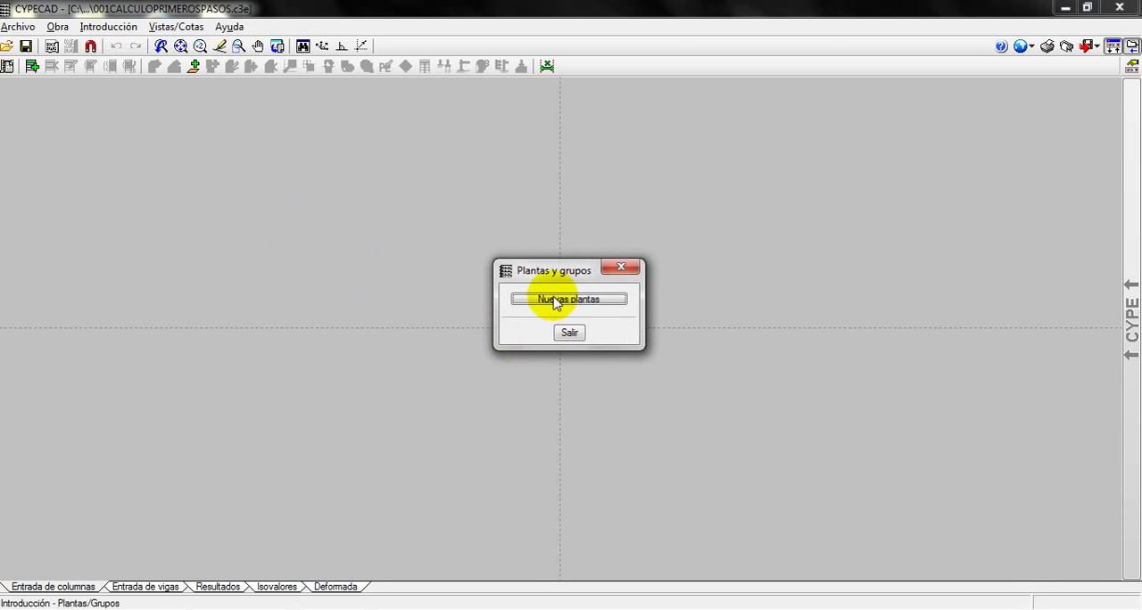
{"action": "left_click", "coordinate": [560, 301]}
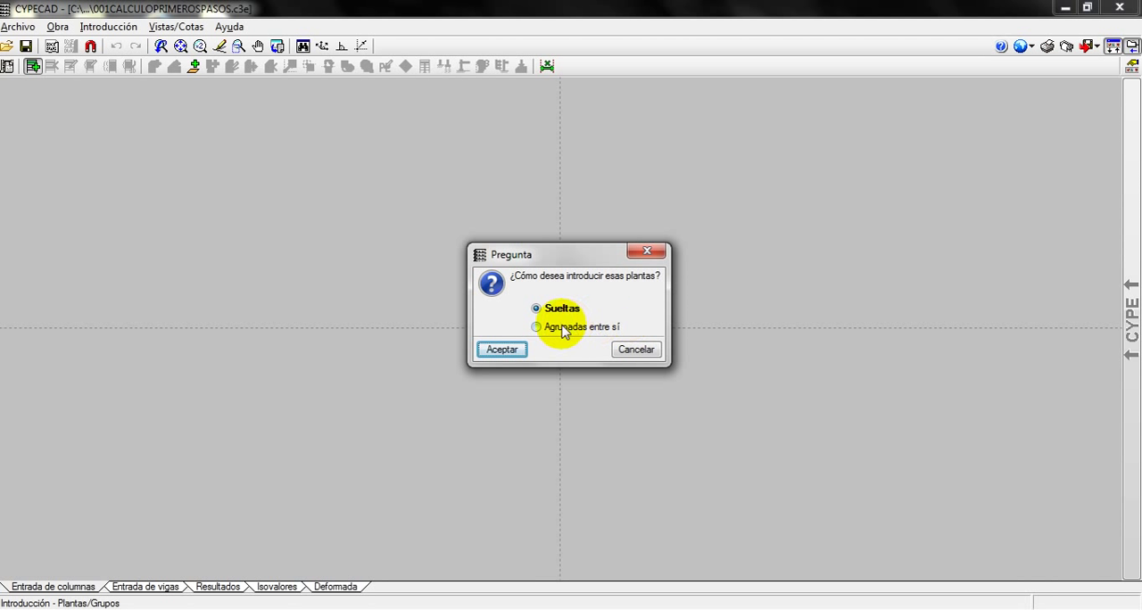
{"action": "left_click", "coordinate": [500, 351]}
{"action": "left_click_drag", "start_coordinate": [337, 118], "coordinate": [508, 116]}
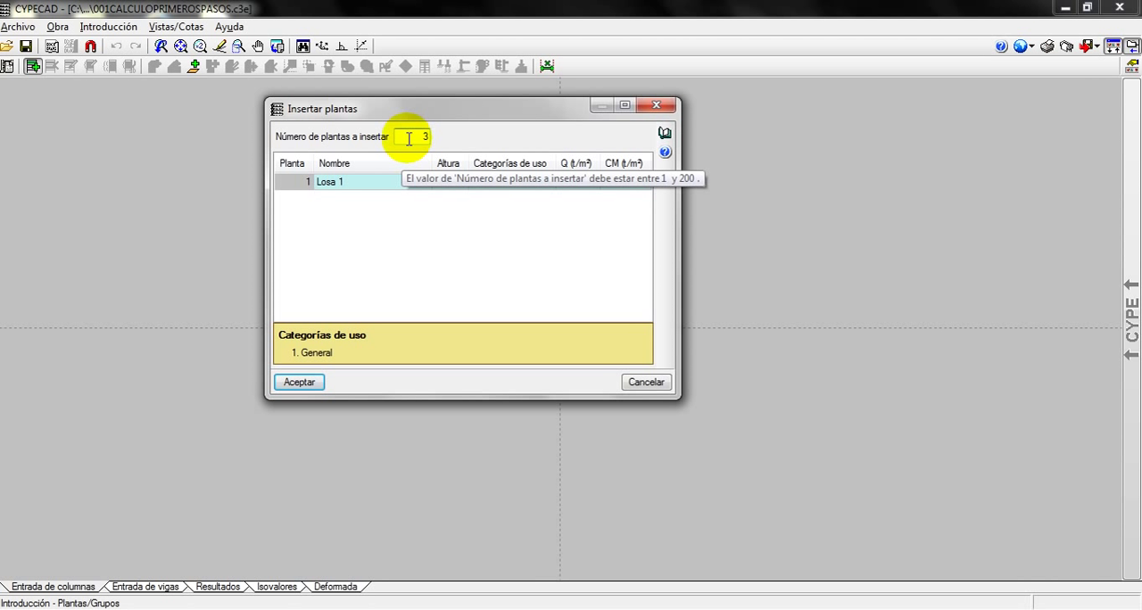
{"action": "type", "text": "3"}
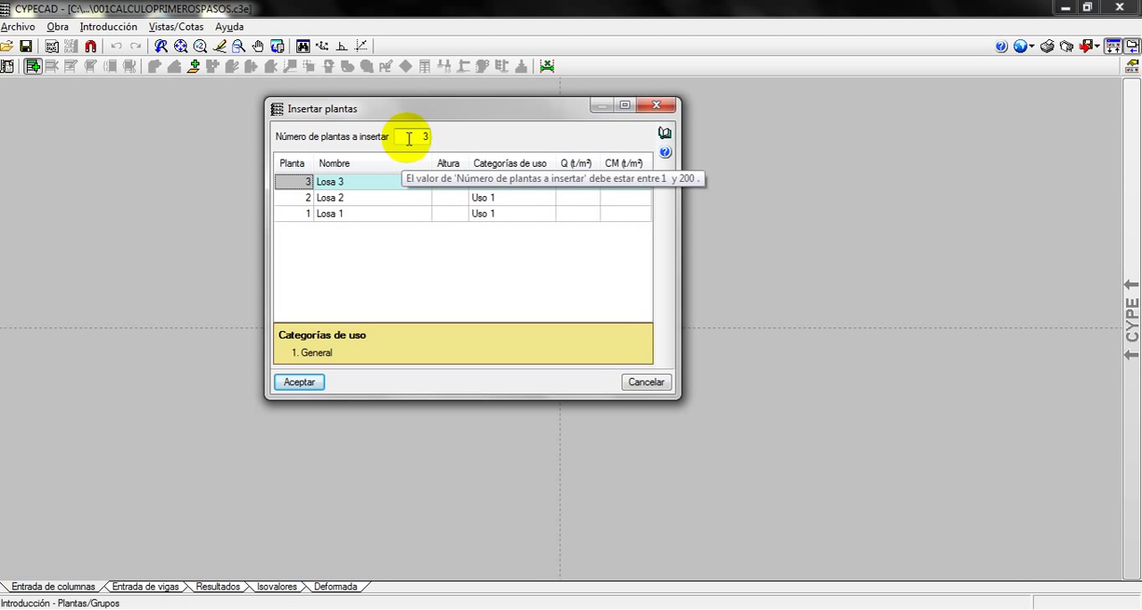
Name floor 1 PRIMER PISO and floor 2 SEGUNDO PISO in the floor table
{"action": "left_click", "coordinate": [339, 215]}
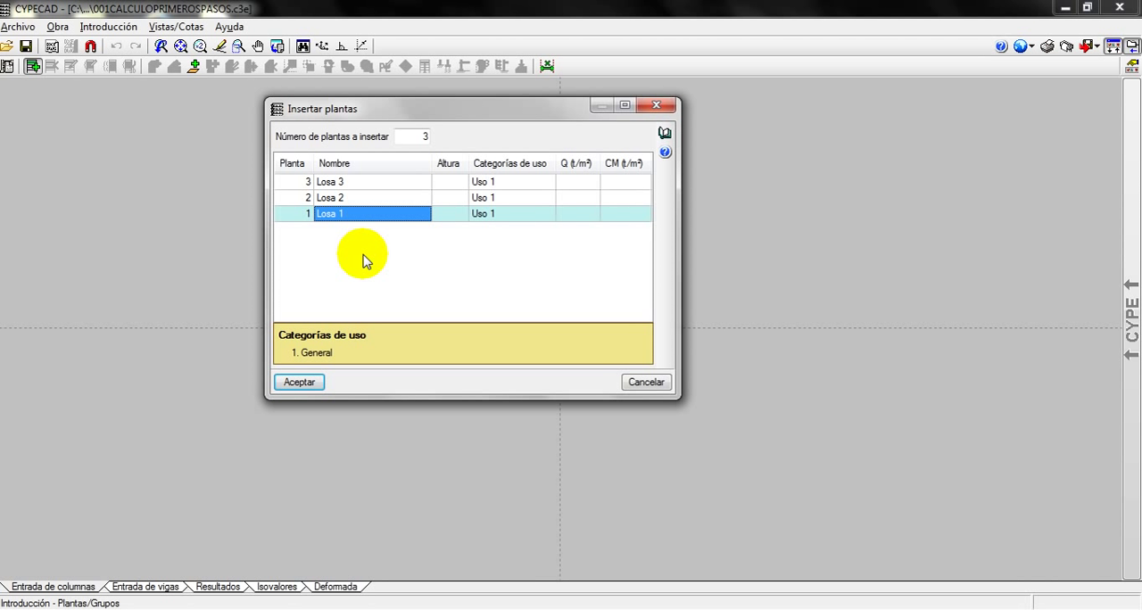
{"action": "type", "text": "P"}
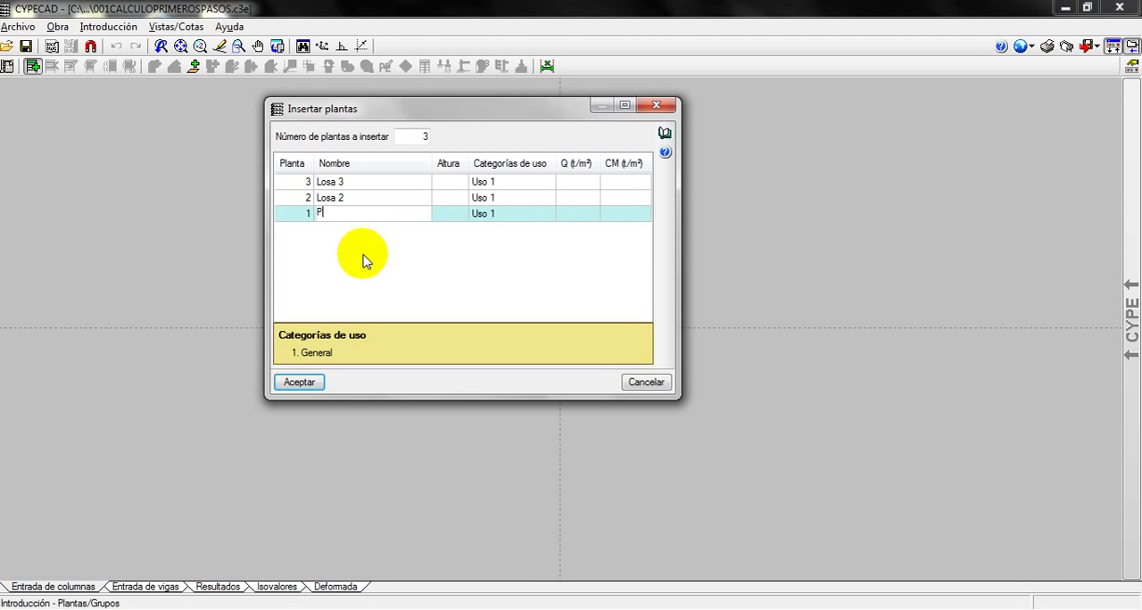
{"action": "type", "text": "RIMER PISO"}
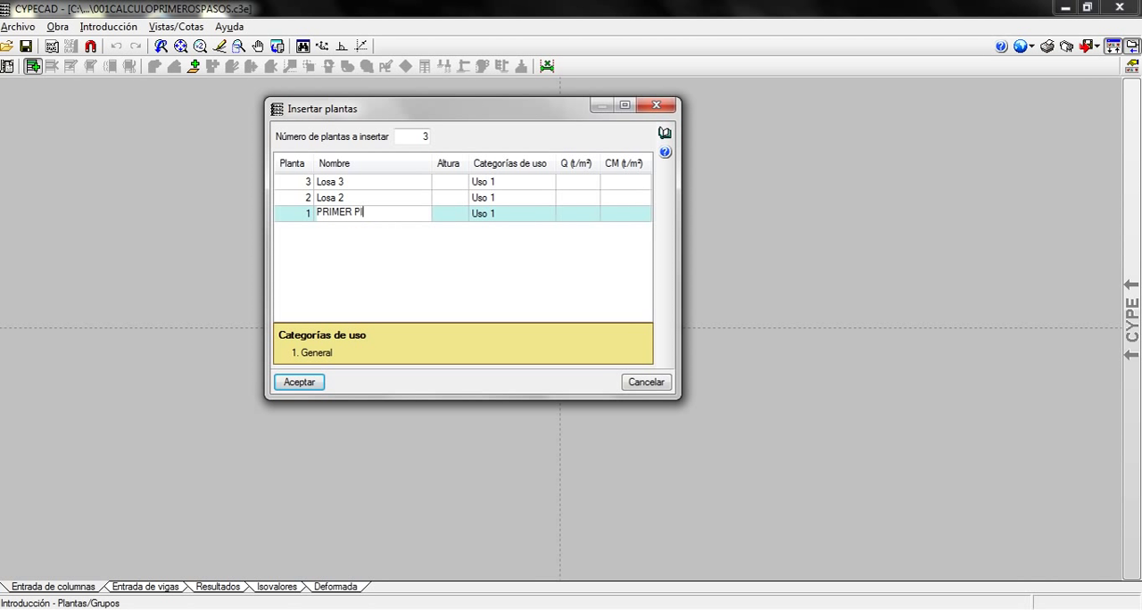
{"action": "left_click", "coordinate": [347, 197]}
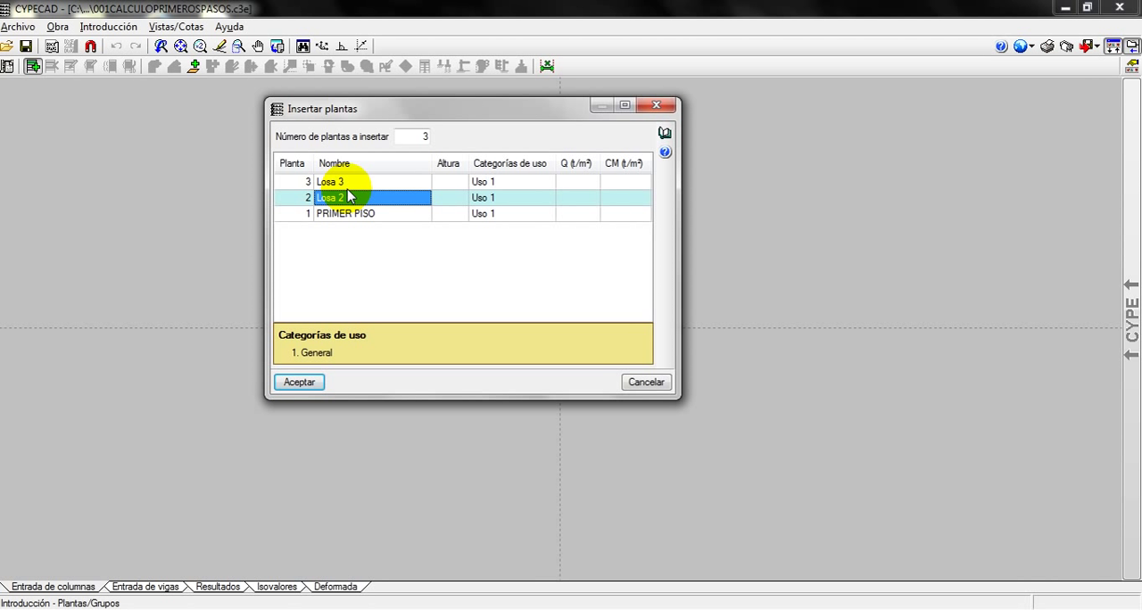
{"action": "type", "text": "SAGU"}
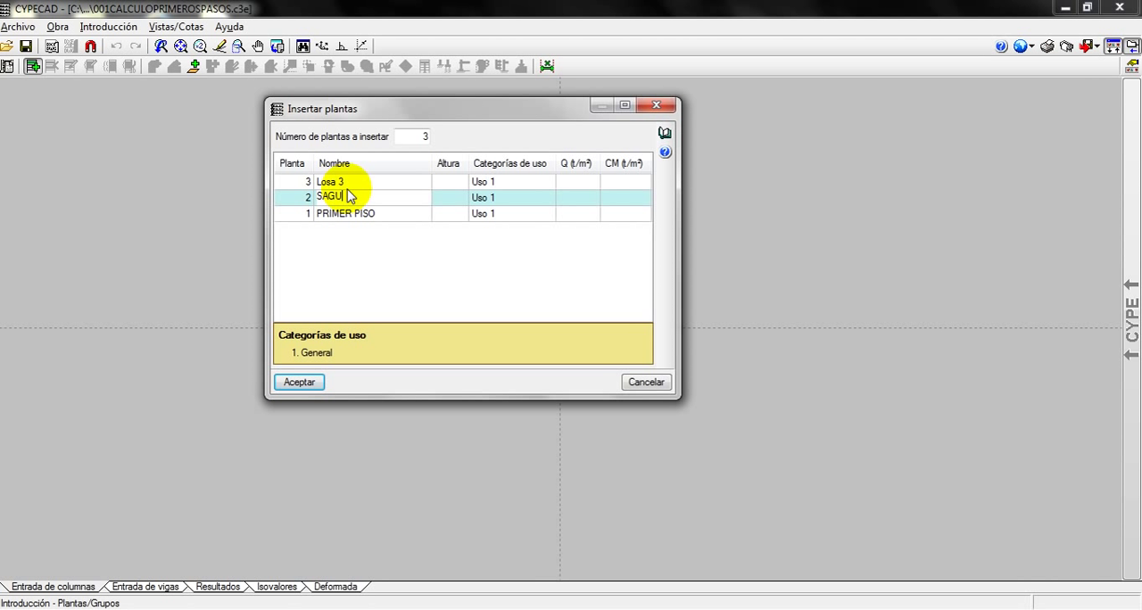
{"action": "type", "text": "NDO PISO"}
{"action": "left_click", "coordinate": [334, 181]}
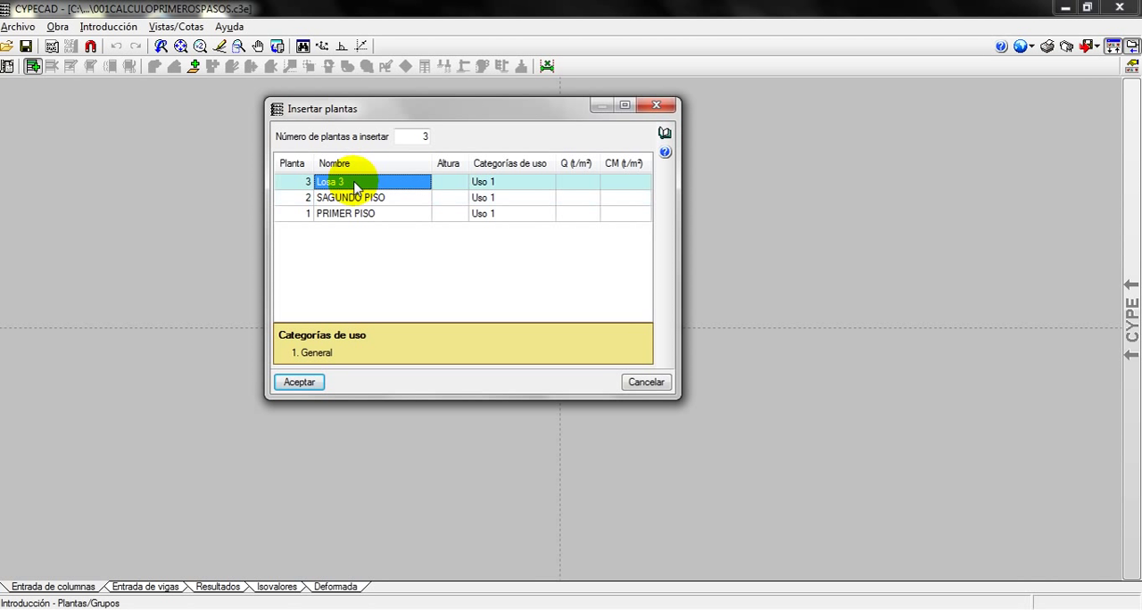
{"action": "left_click", "coordinate": [318, 193]}
{"action": "left_click", "coordinate": [317, 193]}
{"action": "key", "text": "Delete"}
{"action": "type", "text": "E"}
Name floor 3 AZOTEA in the floor table
{"action": "left_click", "coordinate": [374, 184]}
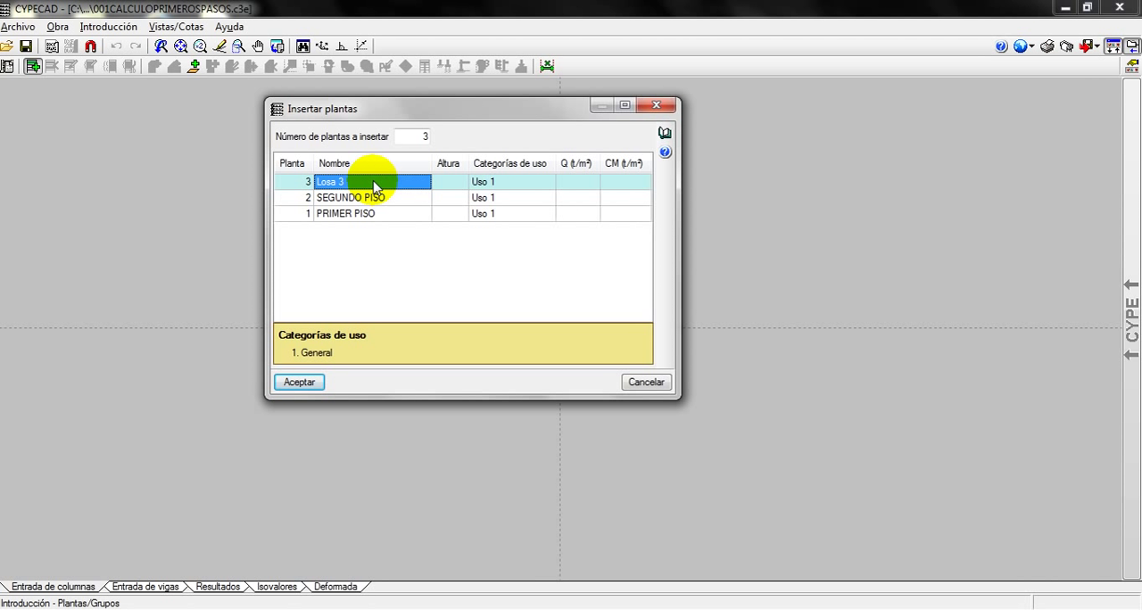
{"action": "type", "text": "AZOTEA"}
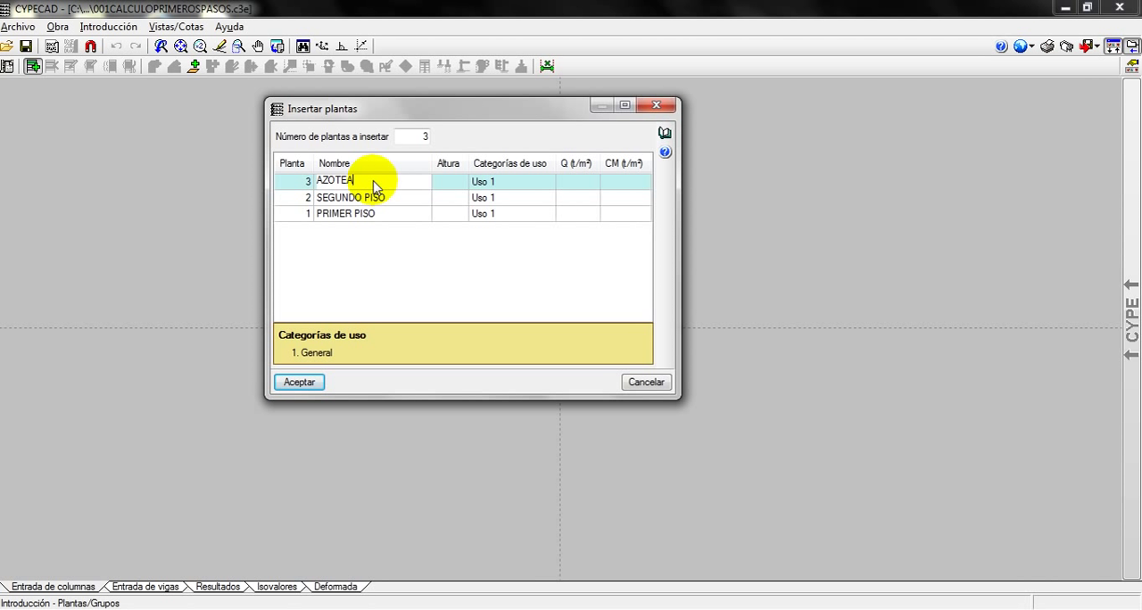
{"action": "left_click", "coordinate": [379, 198]}
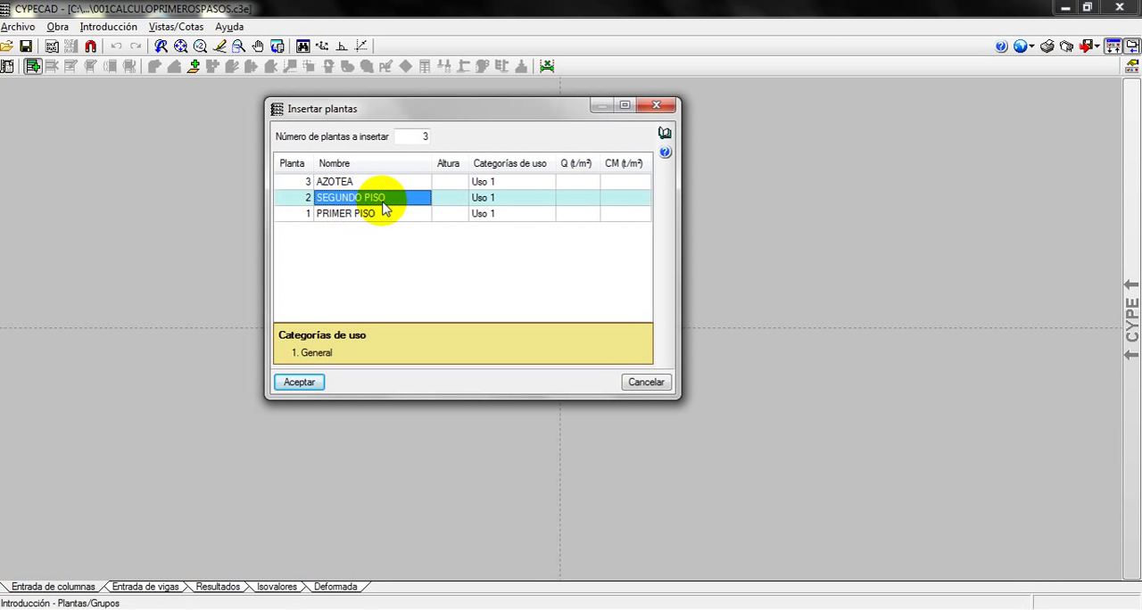
Set the height of all three floors to 2.80
{"action": "left_click", "coordinate": [447, 183]}
{"action": "type", "text": "2.80"}
{"action": "key", "text": "Return"}
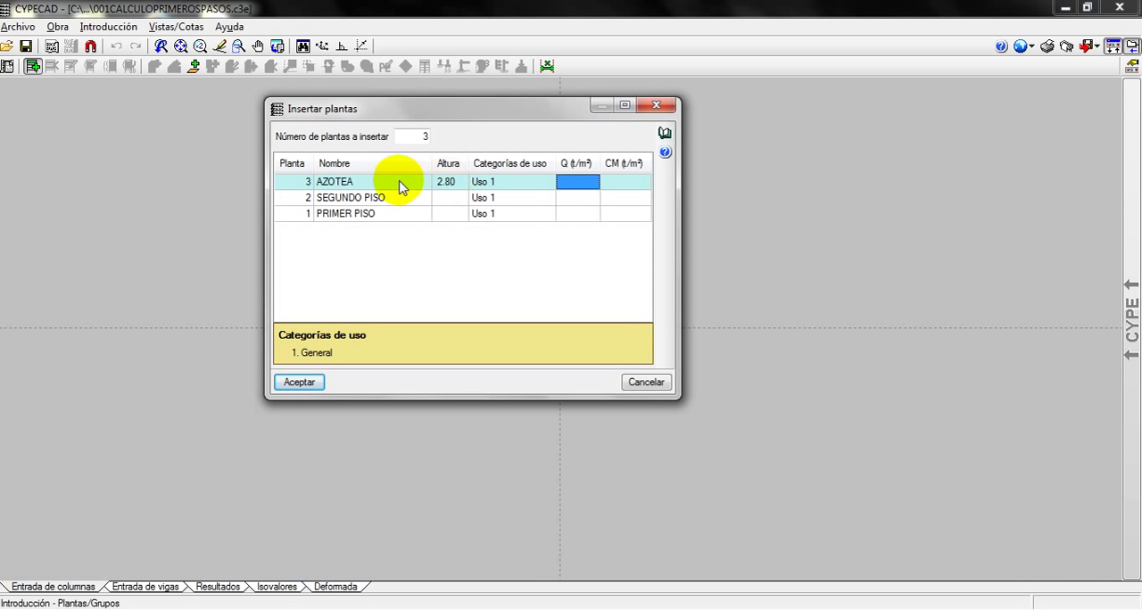
{"action": "left_click", "coordinate": [448, 198]}
{"action": "left_click", "coordinate": [453, 214]}
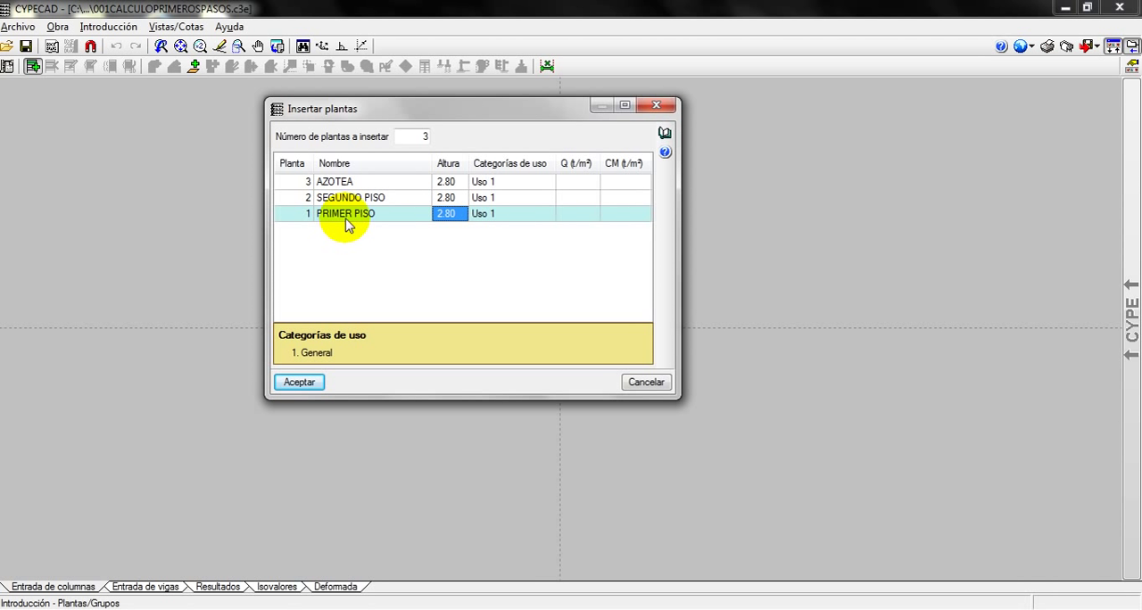
Set the live load Q of all three floors to 0.20 t/m²
{"action": "left_click", "coordinate": [585, 184]}
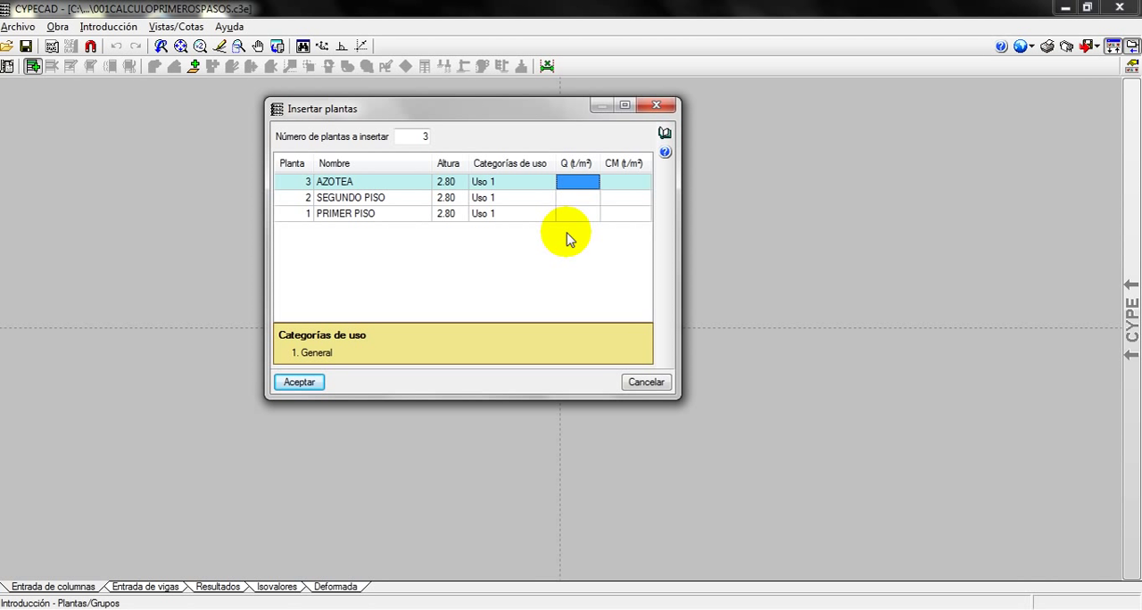
{"action": "type", "text": "0.20"}
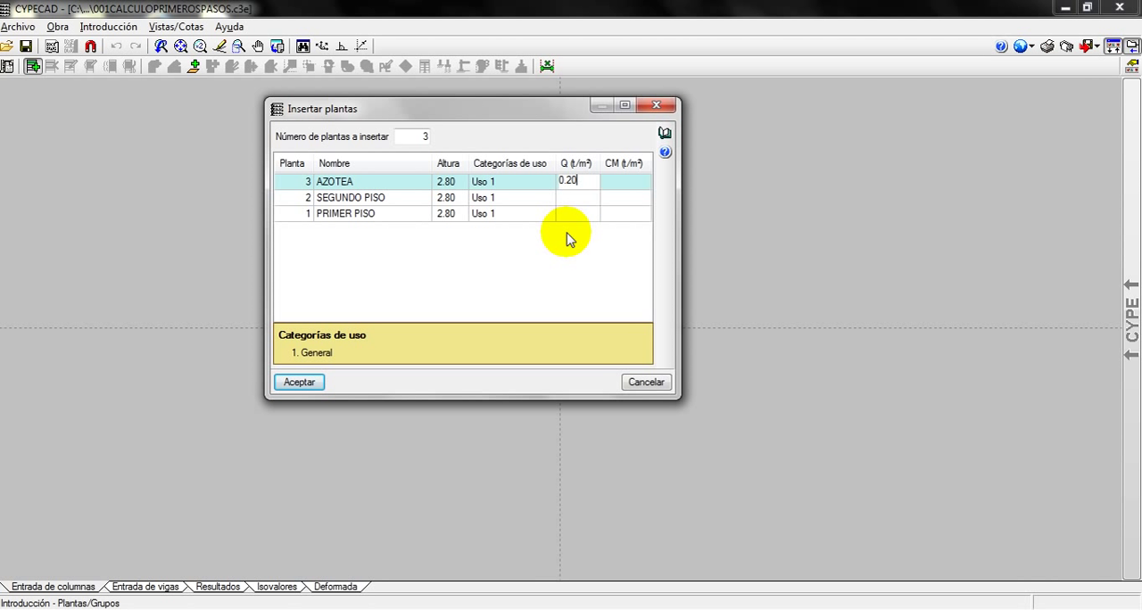
{"action": "key", "text": "Return"}
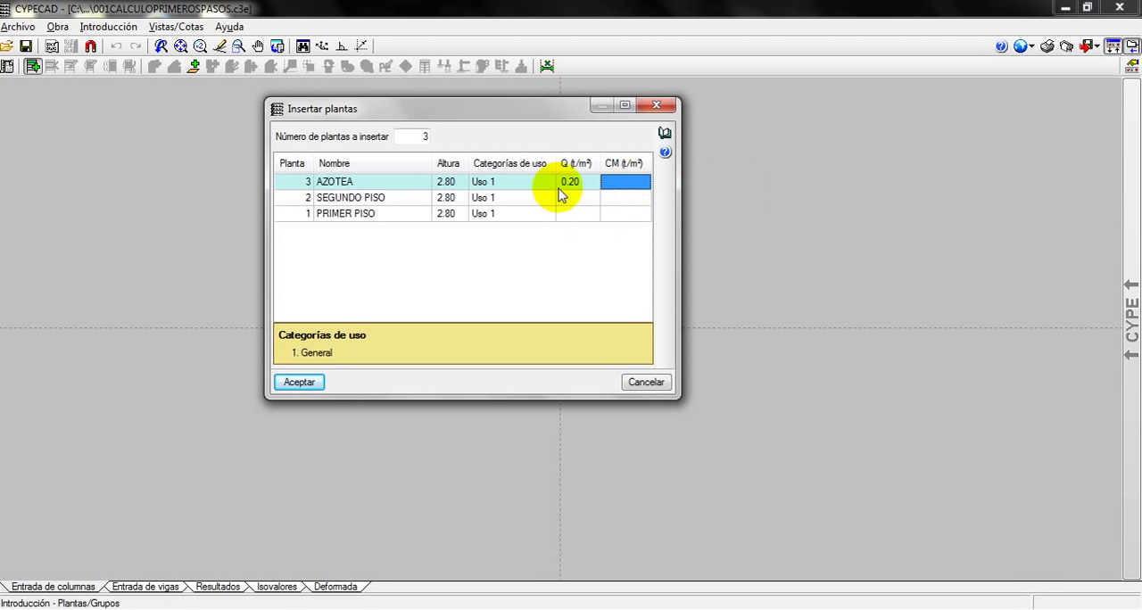
{"action": "left_click", "coordinate": [571, 198]}
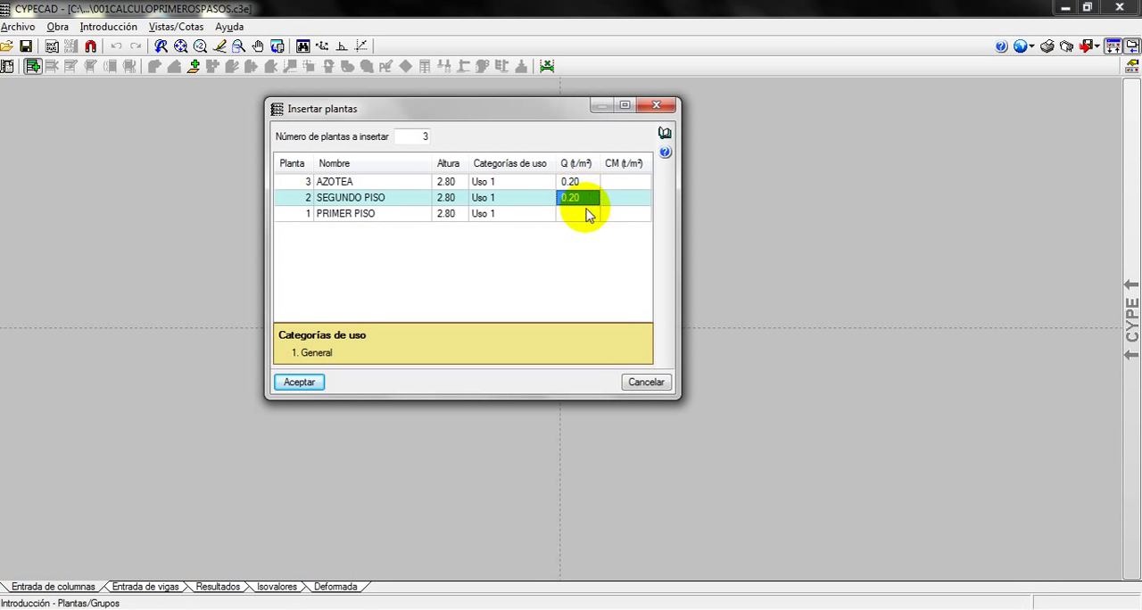
{"action": "left_click", "coordinate": [582, 214]}
Set the dead load CM of all three floors to 0.17 t/m²
{"action": "left_click", "coordinate": [625, 183]}
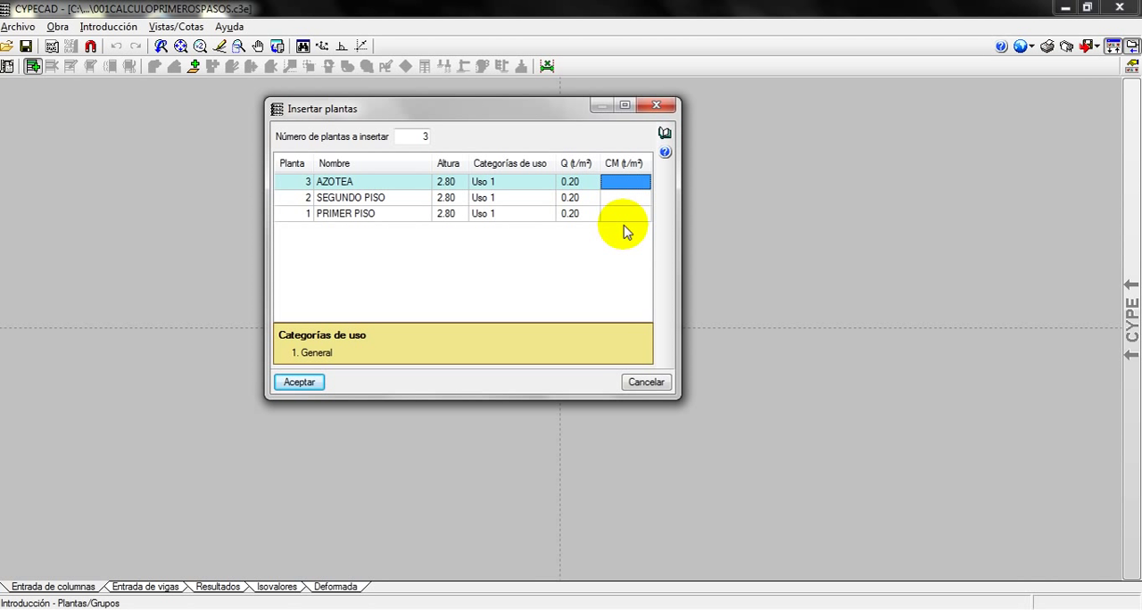
{"action": "type", "text": "0.17"}
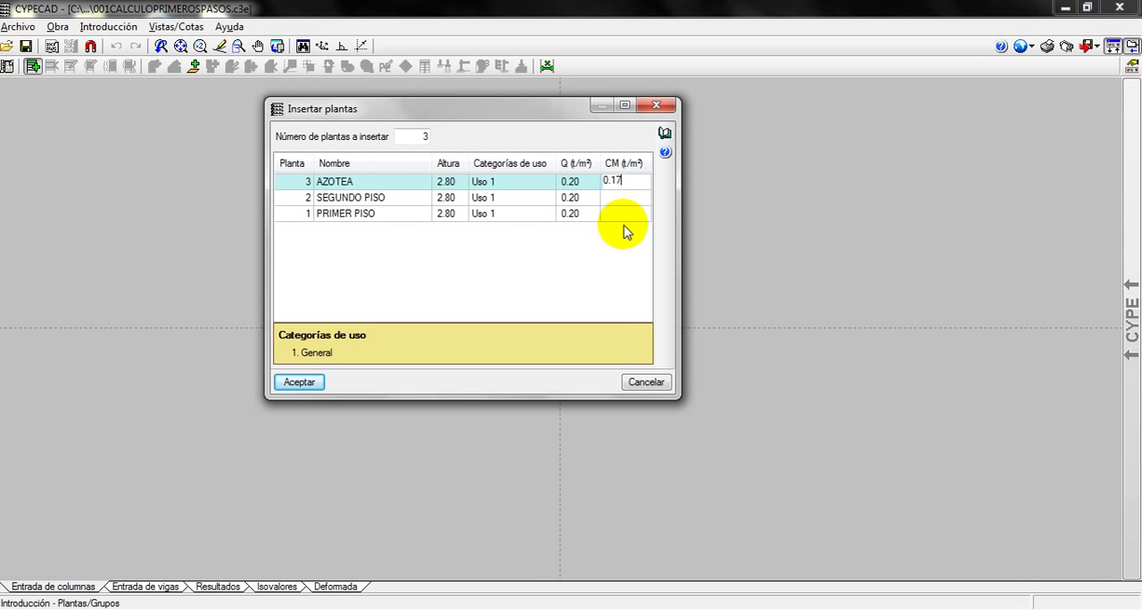
{"action": "key", "text": "Return"}
{"action": "key", "text": "Return"}
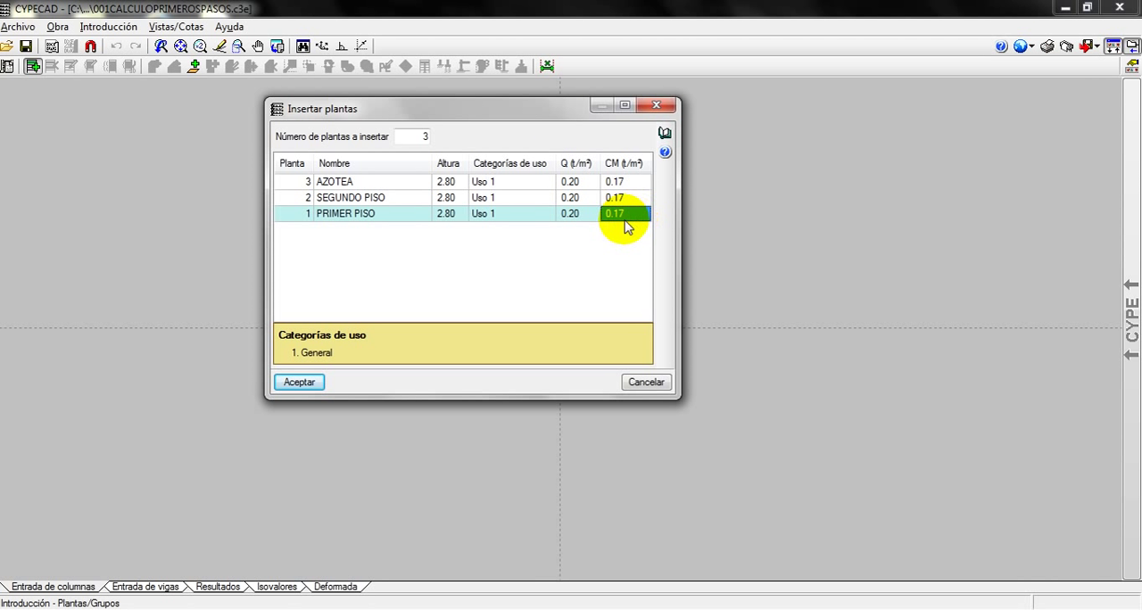
Consult the contextual help for the CM dead load column and accept the floor table
{"action": "left_click", "coordinate": [666, 152]}
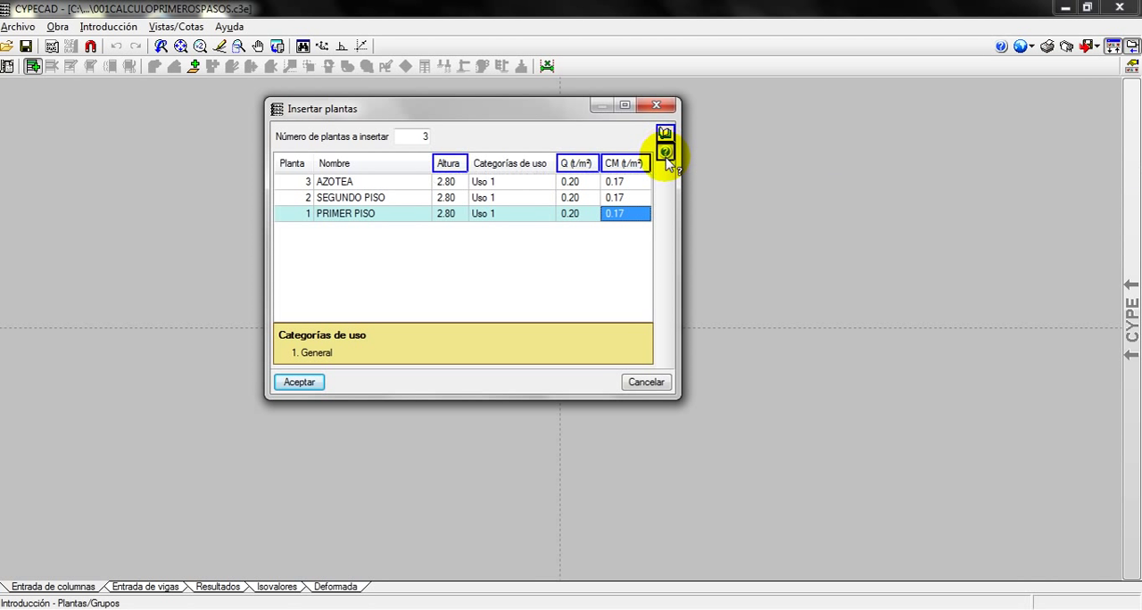
{"action": "left_click", "coordinate": [618, 166]}
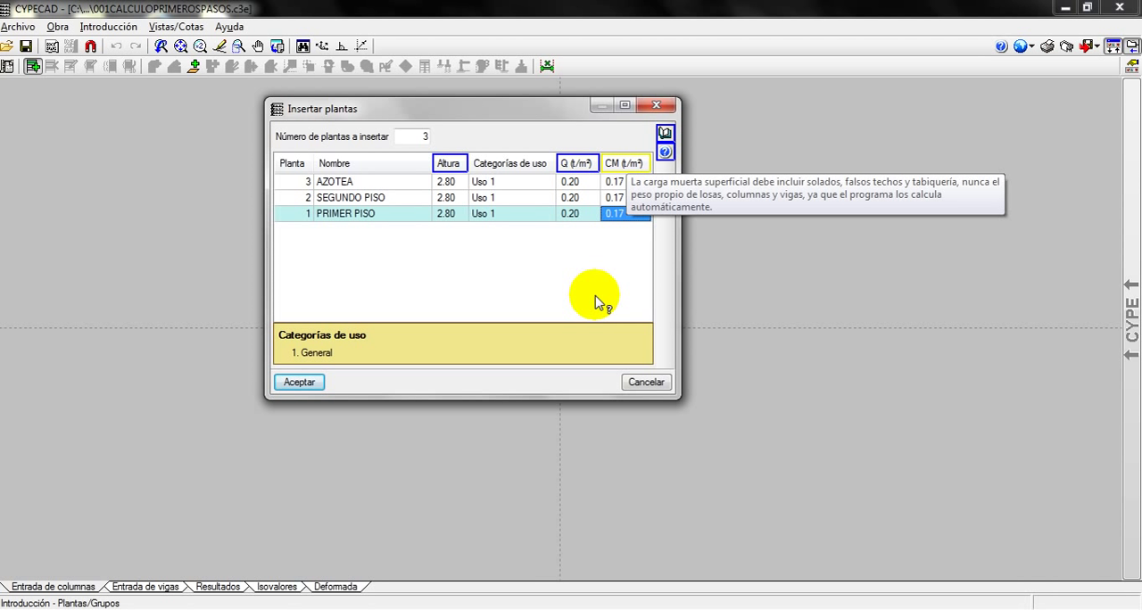
{"action": "right_click", "coordinate": [607, 266]}
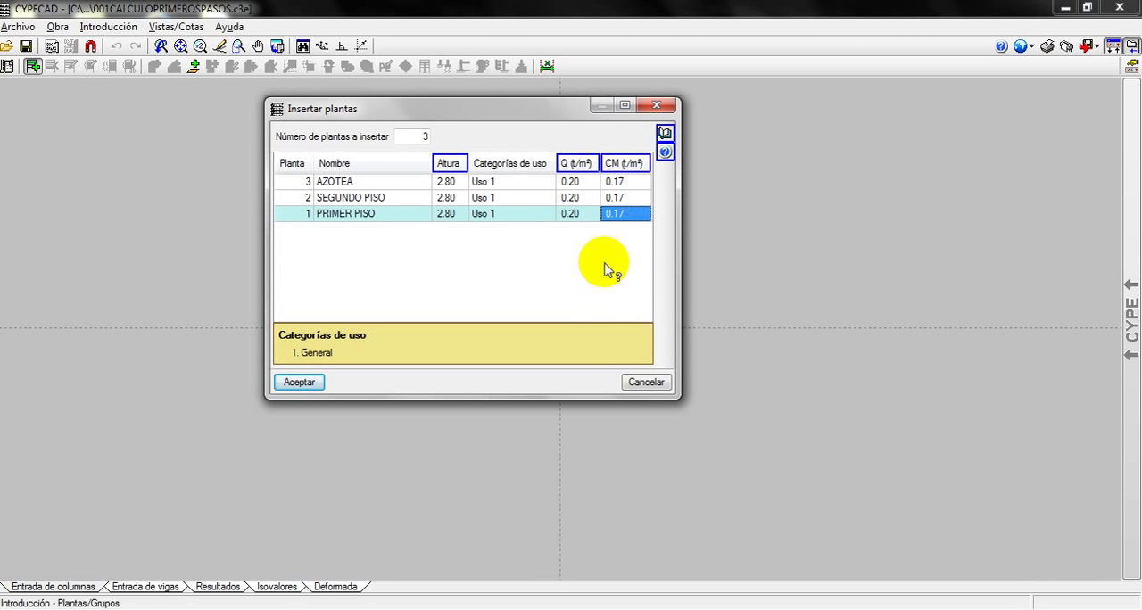
{"action": "right_click", "coordinate": [606, 265]}
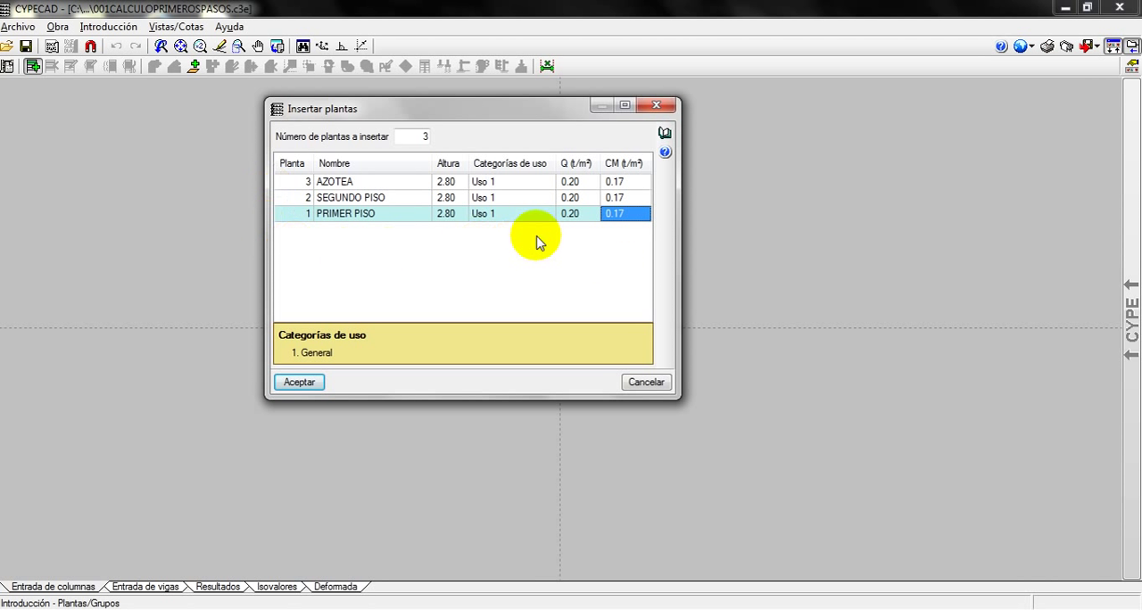
{"action": "left_click", "coordinate": [301, 382]}
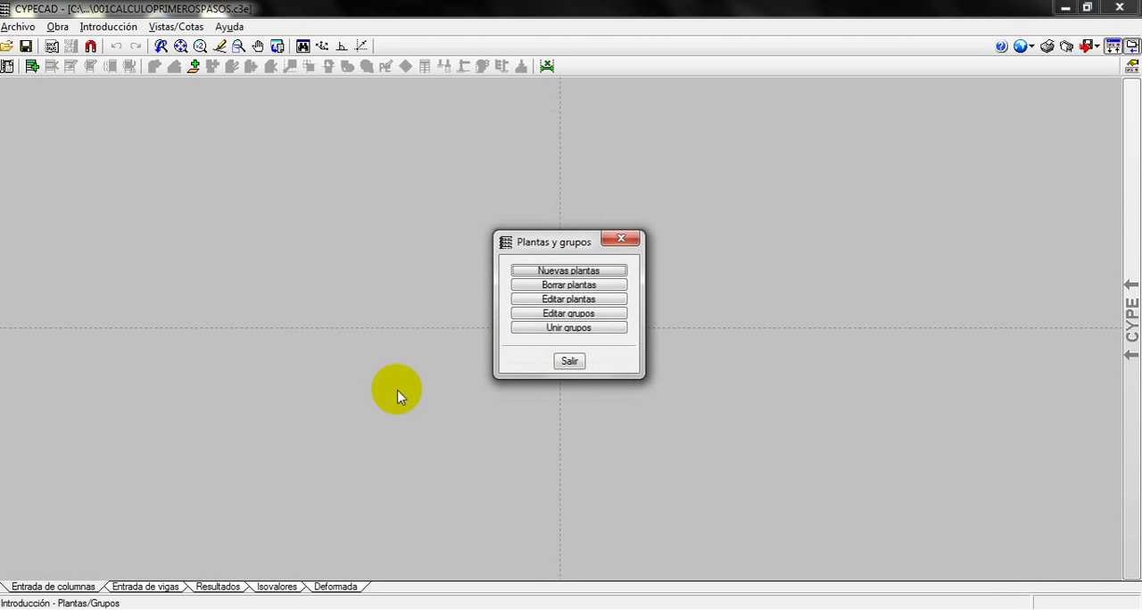
Review the floor groups in Editar grupos and the Unir grupos diagram, and leave Plantas y grupos without editing anything
{"action": "left_click_drag", "start_coordinate": [546, 242], "coordinate": [515, 188]}
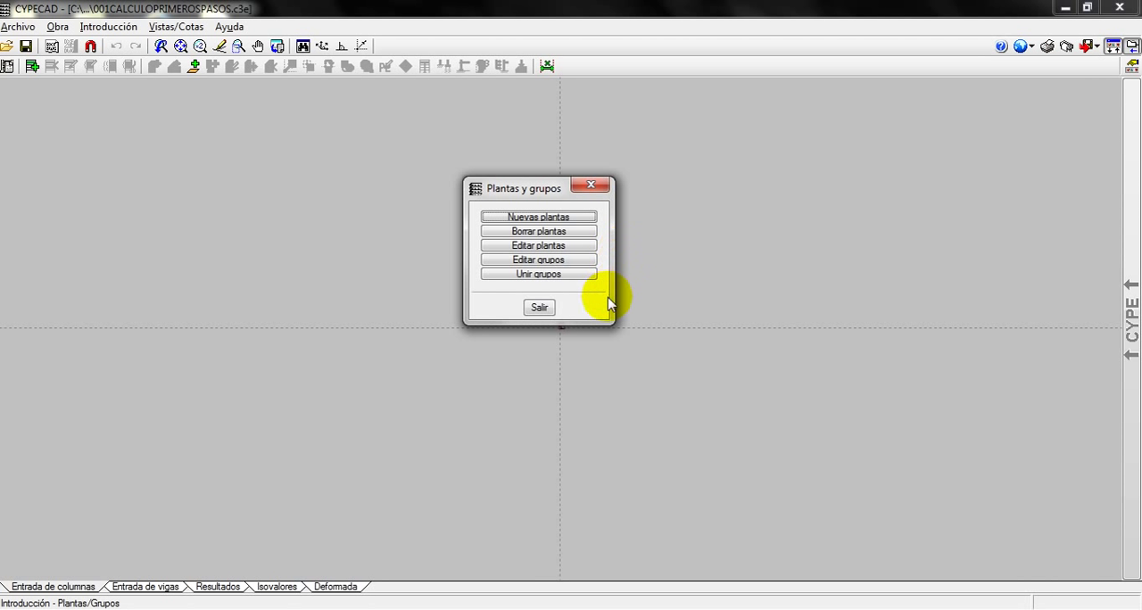
{"action": "left_click", "coordinate": [533, 259]}
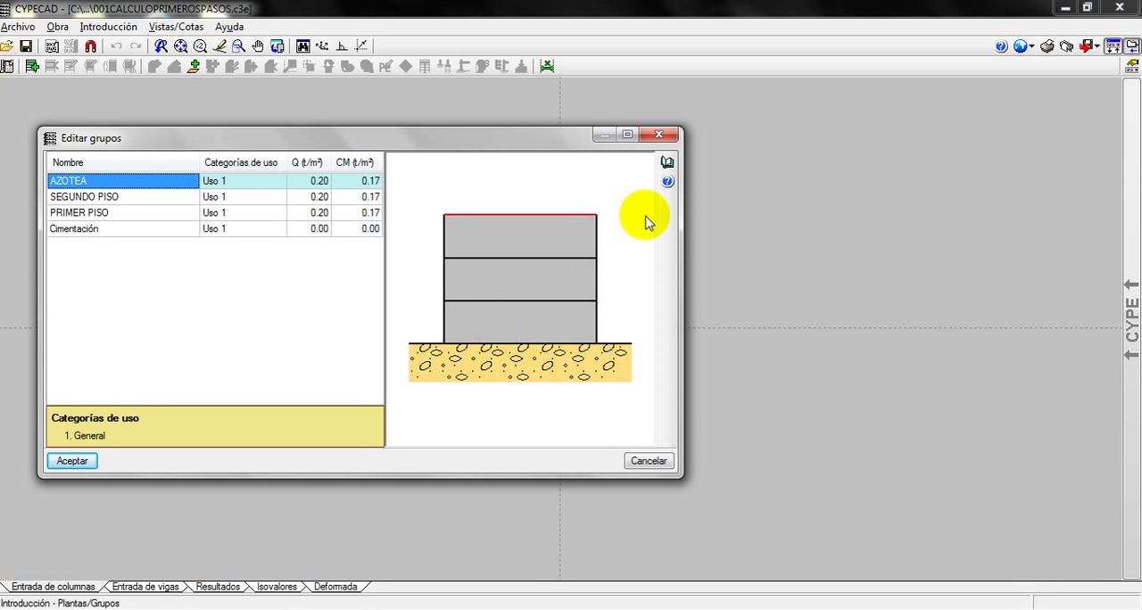
{"action": "left_click", "coordinate": [658, 133]}
{"action": "left_click", "coordinate": [568, 330]}
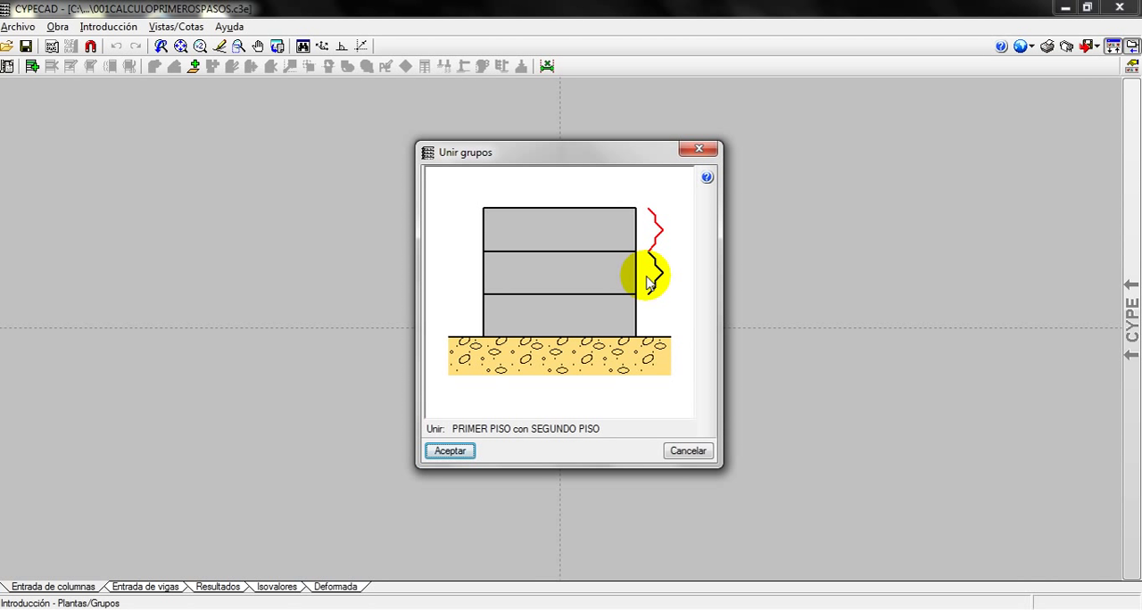
{"action": "left_click", "coordinate": [683, 450]}
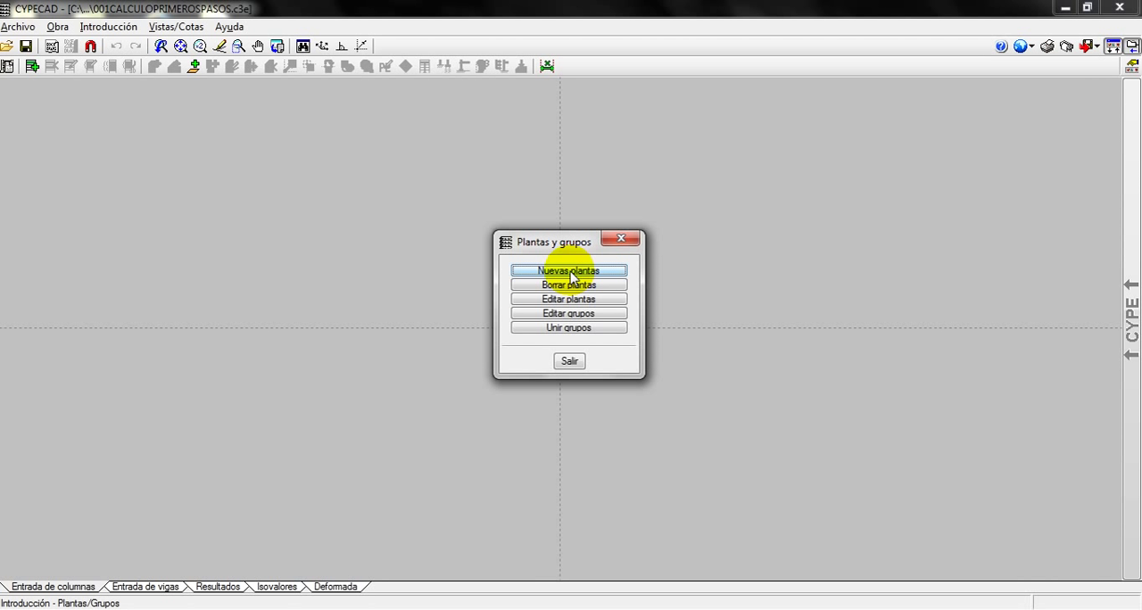
{"action": "left_click", "coordinate": [570, 361]}
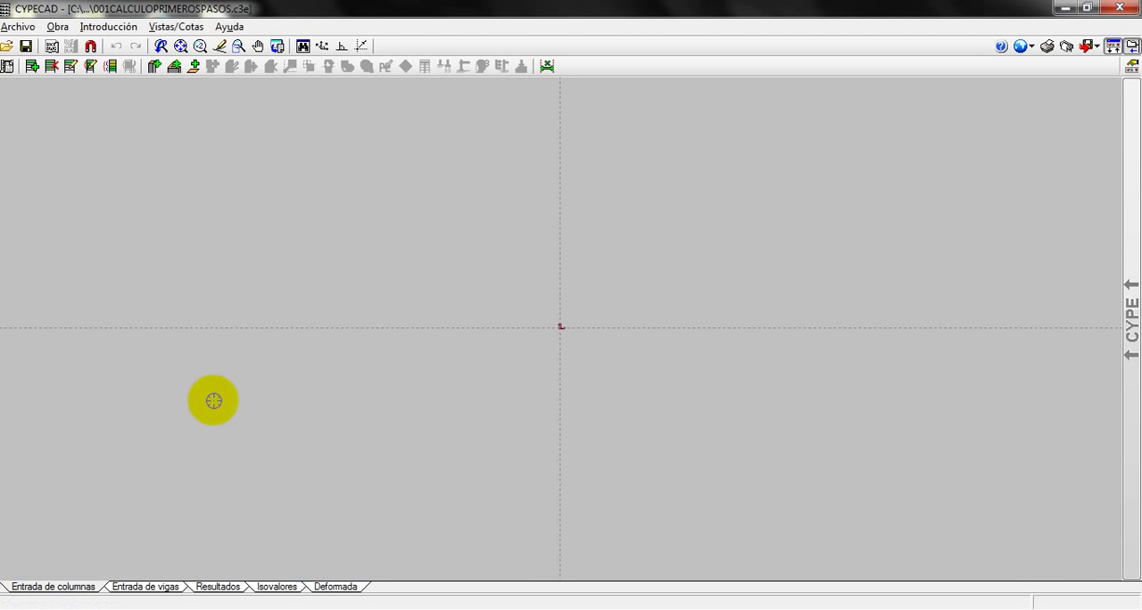
Start introducing a new column with the Columnas, tabiques y arranques command and Nueva columna
{"action": "left_click", "coordinate": [100, 28]}
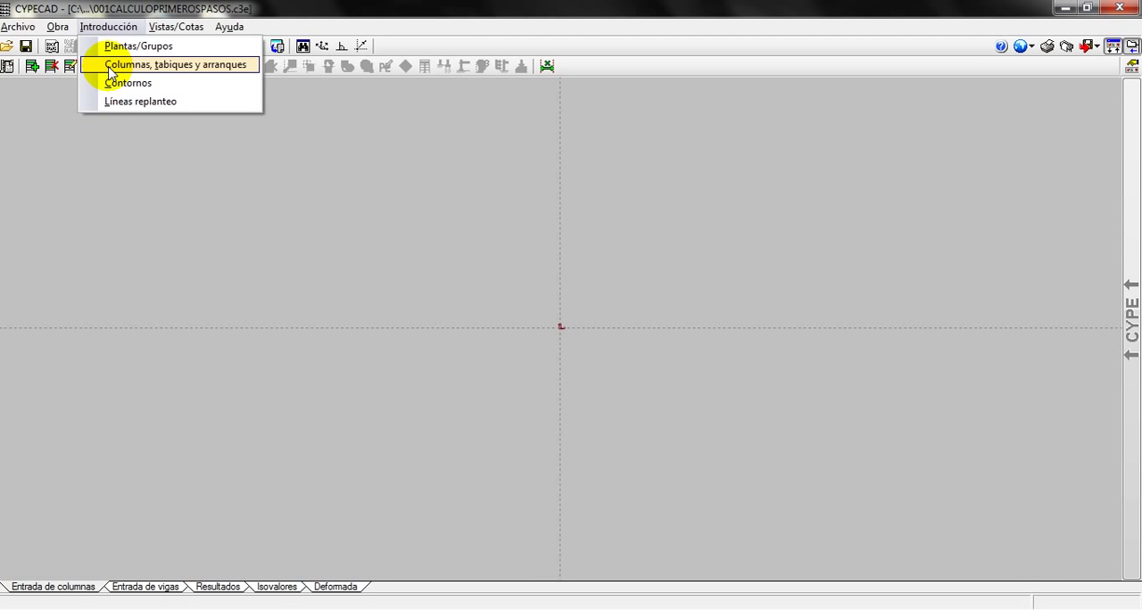
{"action": "left_click", "coordinate": [111, 71]}
{"action": "left_click_drag", "start_coordinate": [557, 257], "coordinate": [513, 206]}
{"action": "left_click", "coordinate": [525, 234]}
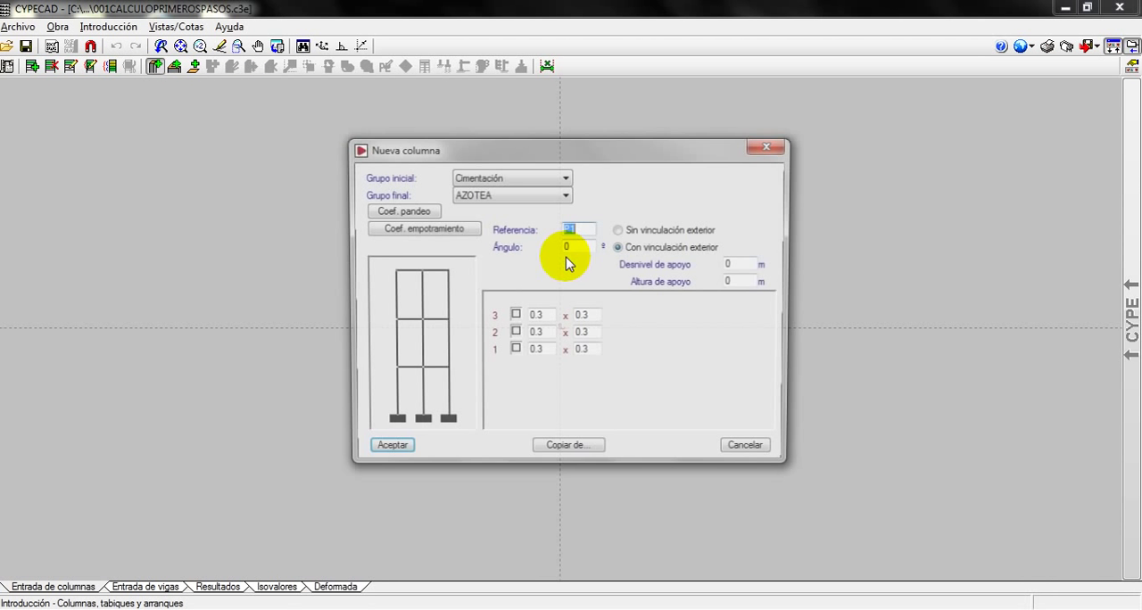
{"action": "left_click_drag", "start_coordinate": [546, 152], "coordinate": [495, 121]}
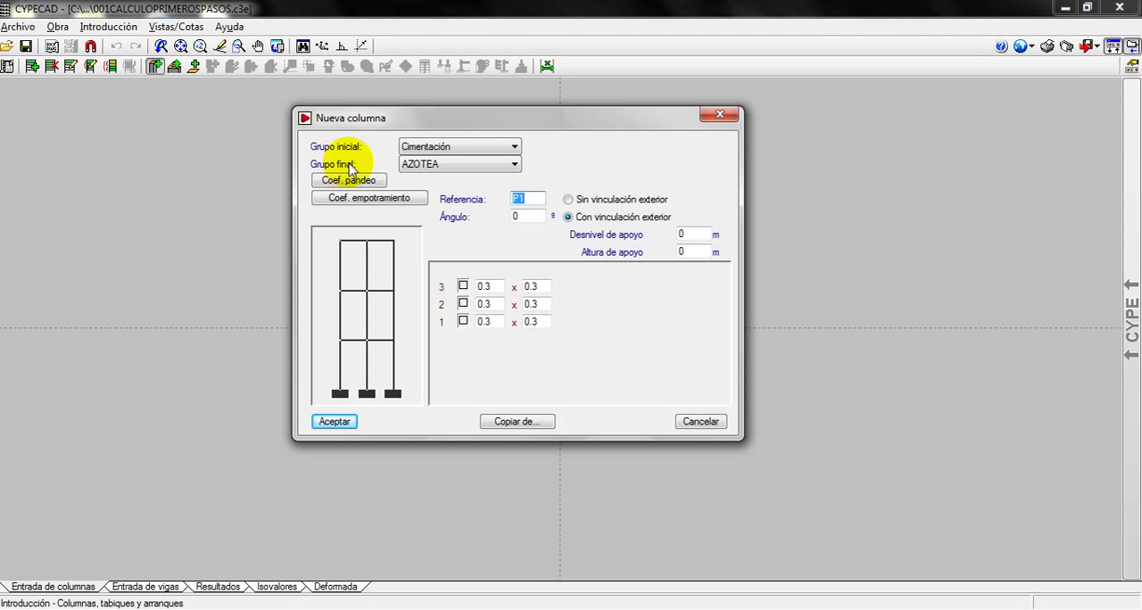
Check which floor groups are offered as Grupo inicial and Grupo final for the new column
{"action": "left_click", "coordinate": [515, 147]}
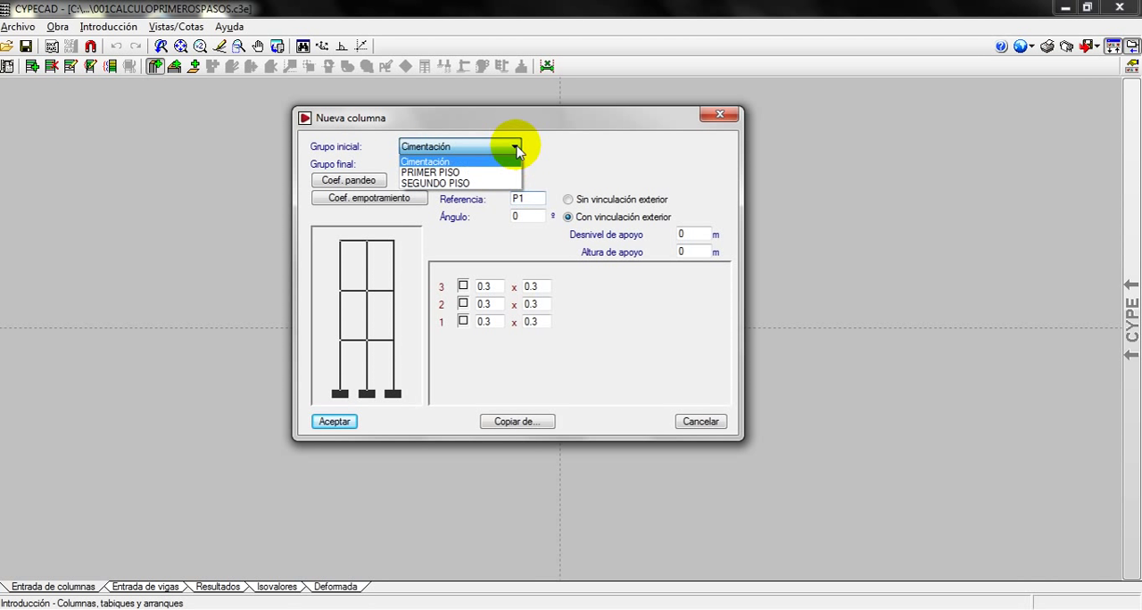
{"action": "left_click", "coordinate": [515, 148]}
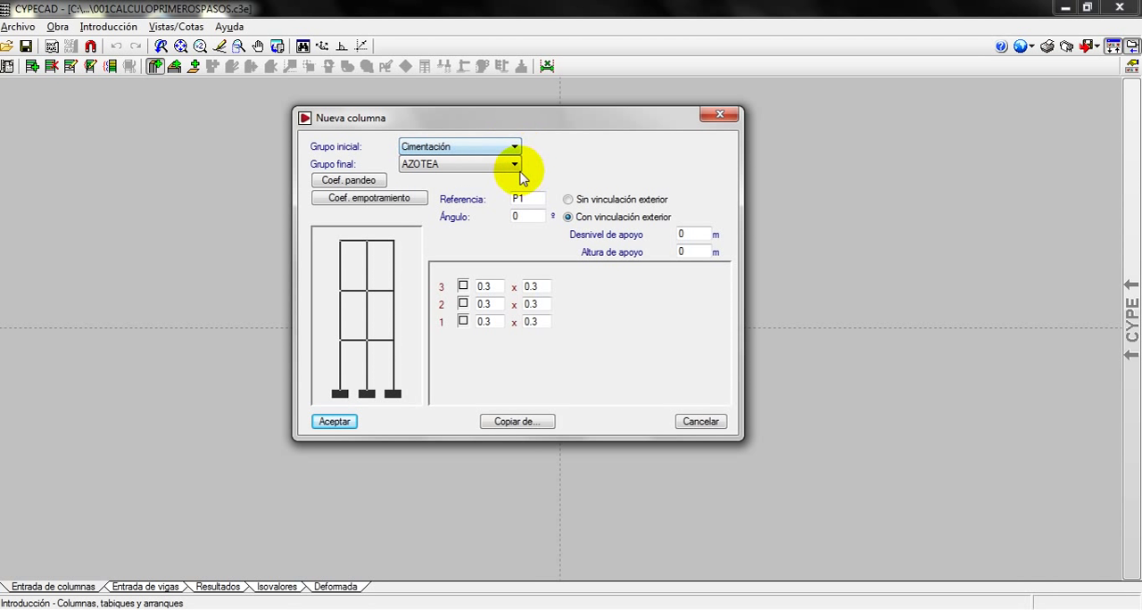
{"action": "left_click", "coordinate": [515, 165]}
{"action": "left_click", "coordinate": [517, 166]}
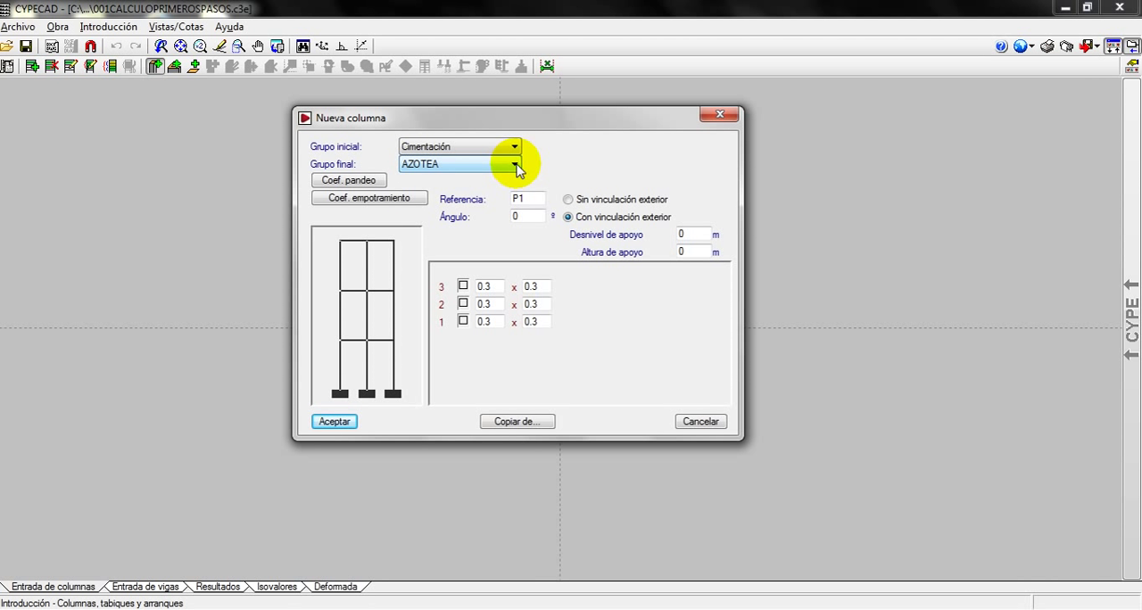
Consult the column's buckling and fixity coefficients for each storey, leaving both without editing anything
{"action": "left_click", "coordinate": [347, 182]}
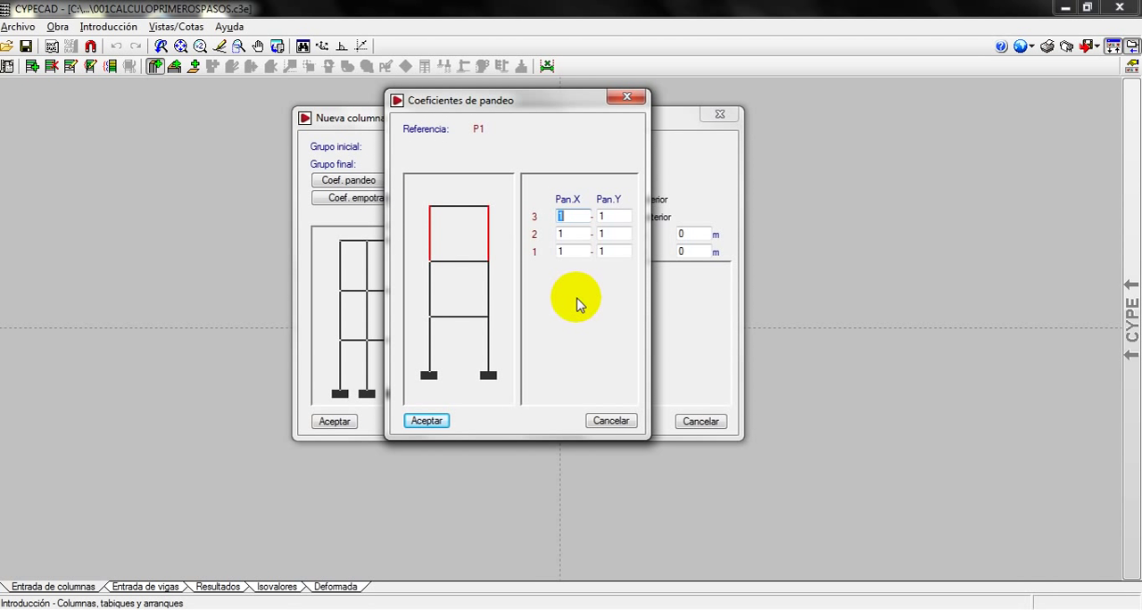
{"action": "left_click", "coordinate": [614, 417]}
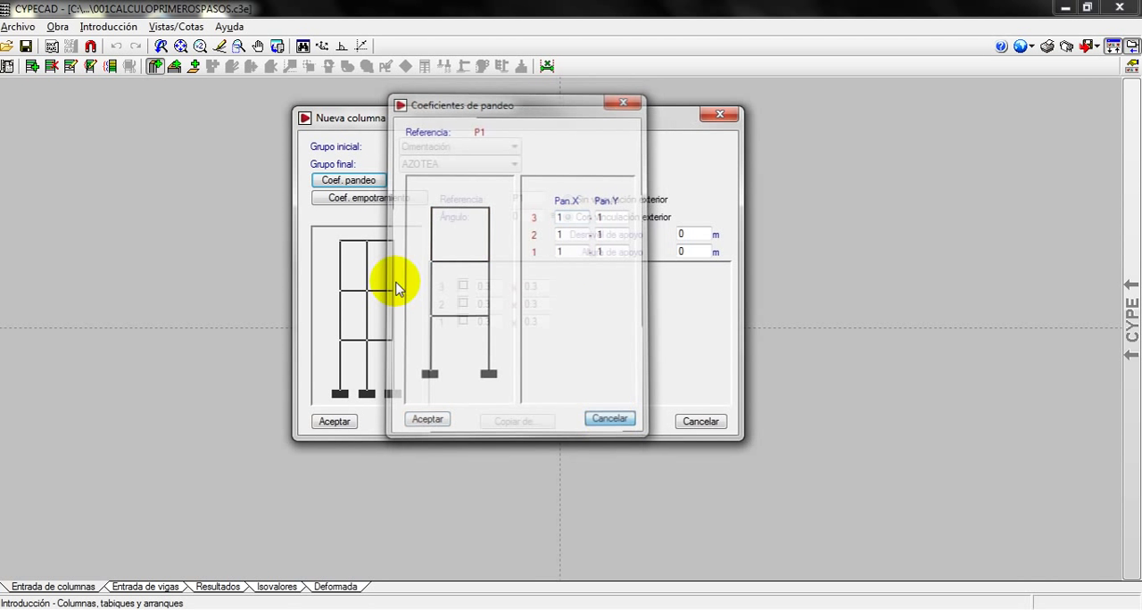
{"action": "left_click", "coordinate": [343, 201]}
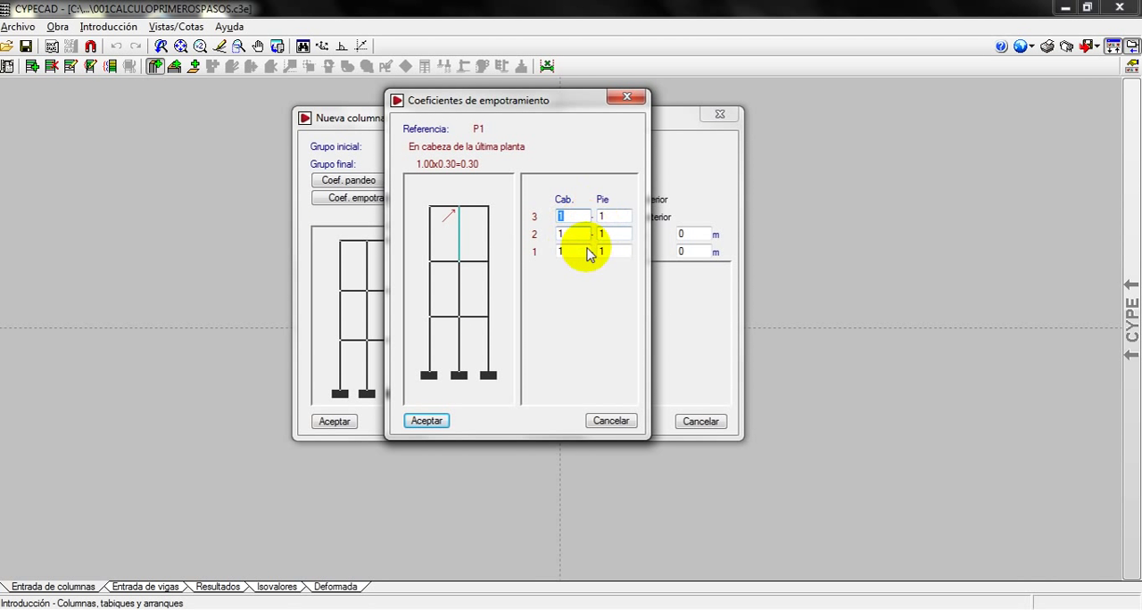
{"action": "left_click", "coordinate": [624, 421]}
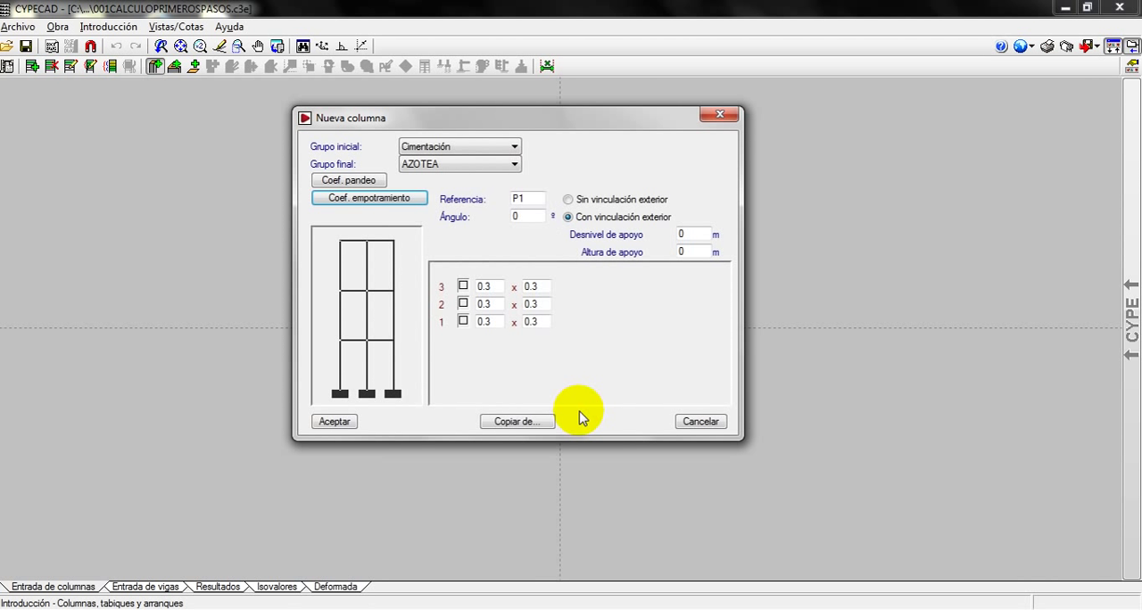
Set the new column's reference to C1
{"action": "left_click", "coordinate": [516, 198]}
{"action": "key", "text": "BackSpace"}
{"action": "type", "text": "C"}
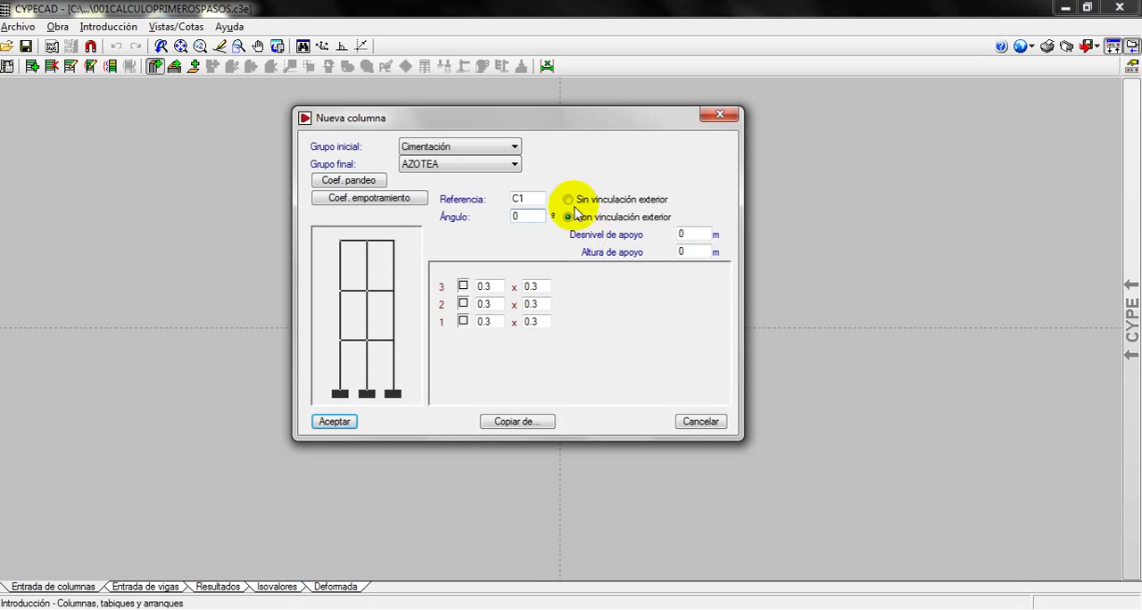
Try the Sin vinculación exterior option and return column C1 to Con vinculación exterior
{"action": "left_click", "coordinate": [567, 200]}
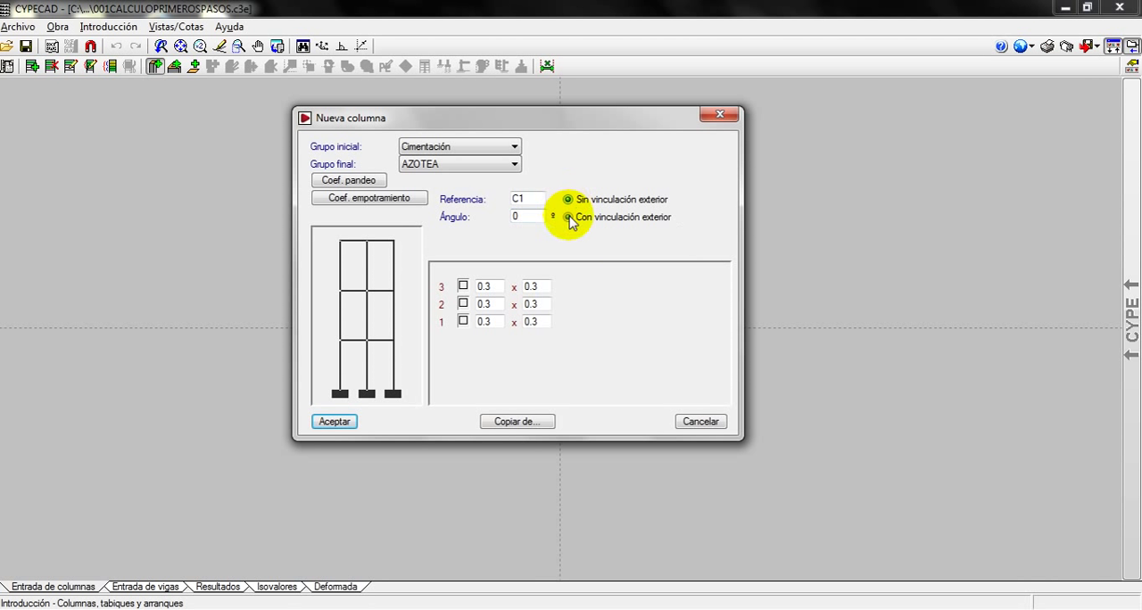
{"action": "left_click", "coordinate": [568, 217]}
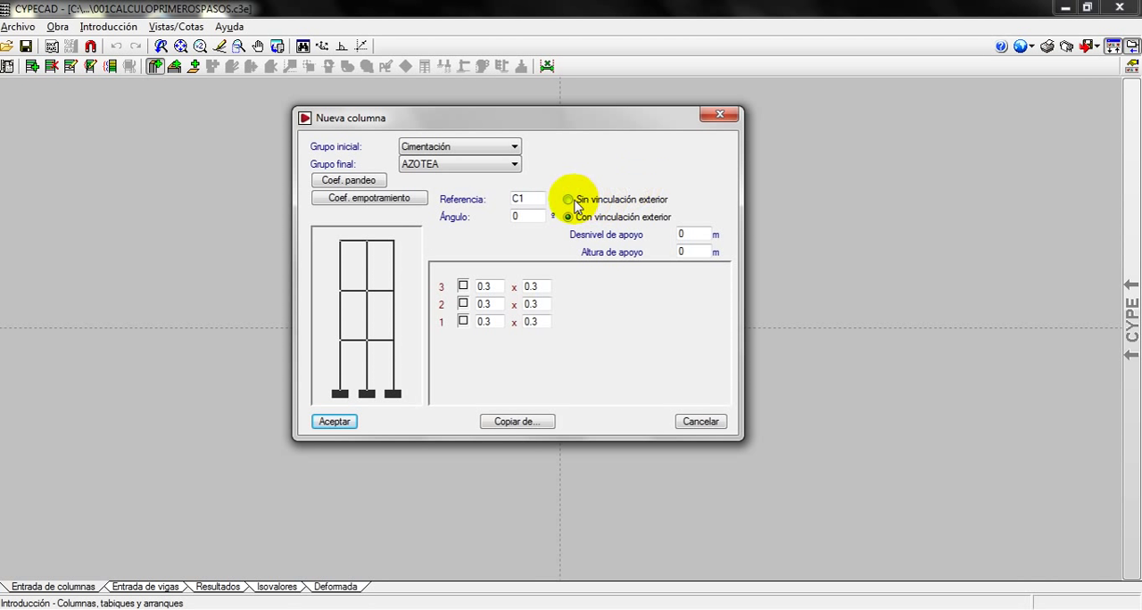
{"action": "left_click", "coordinate": [569, 200]}
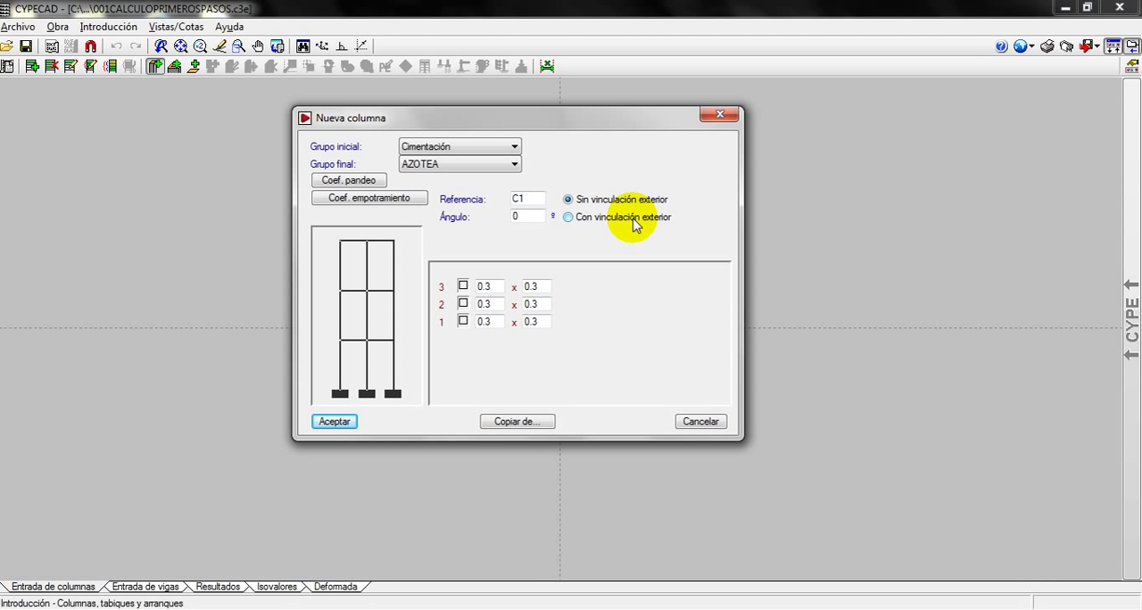
{"action": "left_click", "coordinate": [569, 217]}
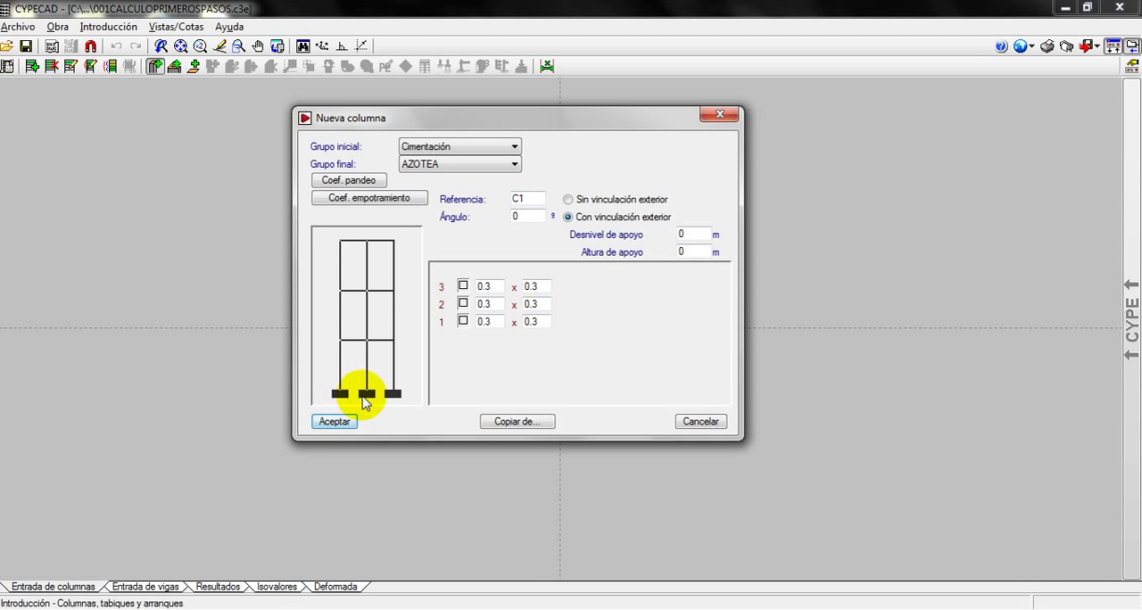
Try starting the column at PRIMER PISO, then ending it at SEGUNDO PISO and PRIMER PISO, and restore the Cimentación to AZOTEA extent
{"action": "left_click", "coordinate": [365, 346]}
{"action": "left_click", "coordinate": [376, 342]}
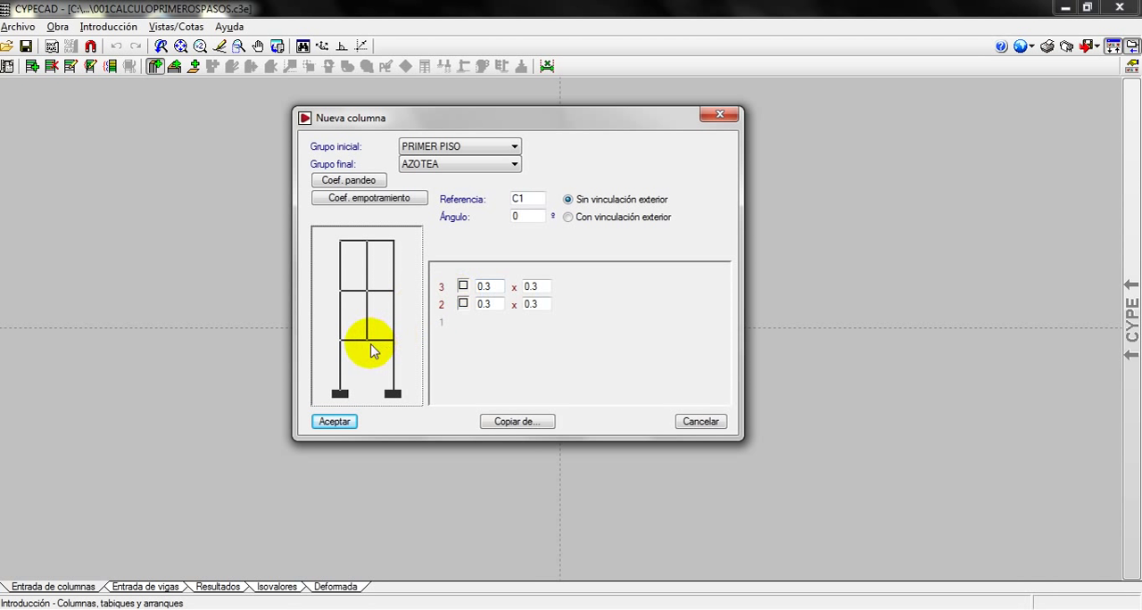
{"action": "left_click", "coordinate": [369, 357]}
{"action": "left_click", "coordinate": [368, 395]}
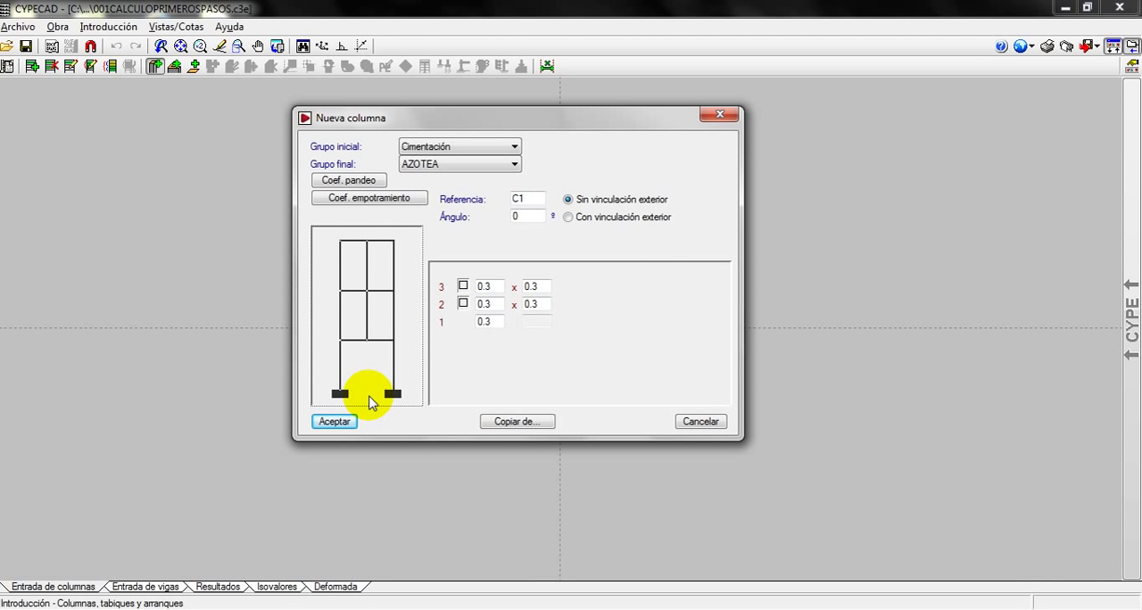
{"action": "left_click", "coordinate": [384, 256]}
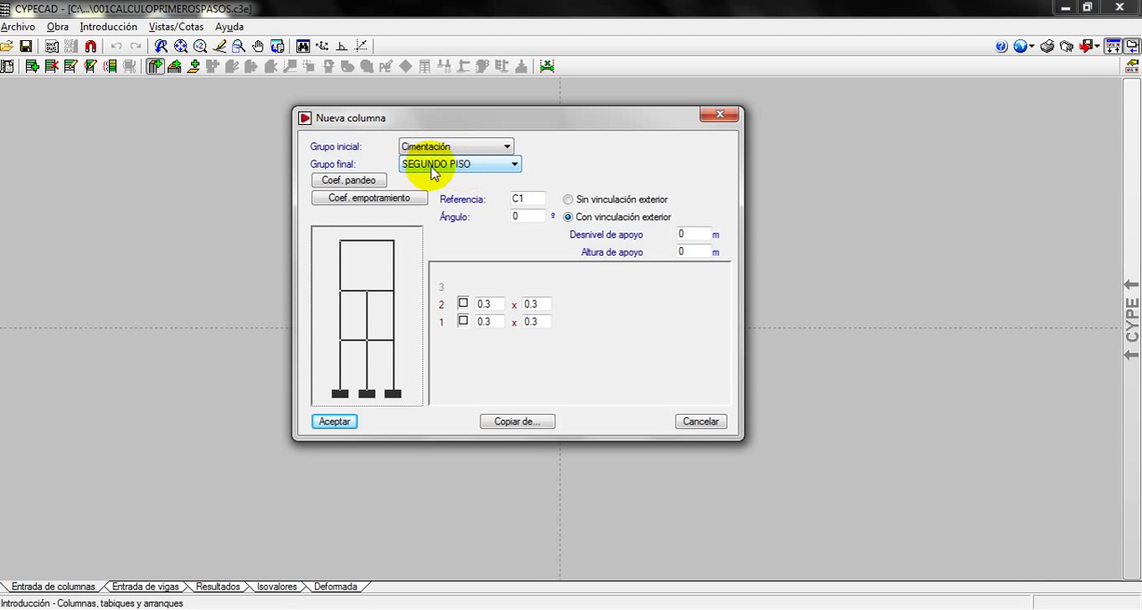
{"action": "left_click", "coordinate": [374, 323]}
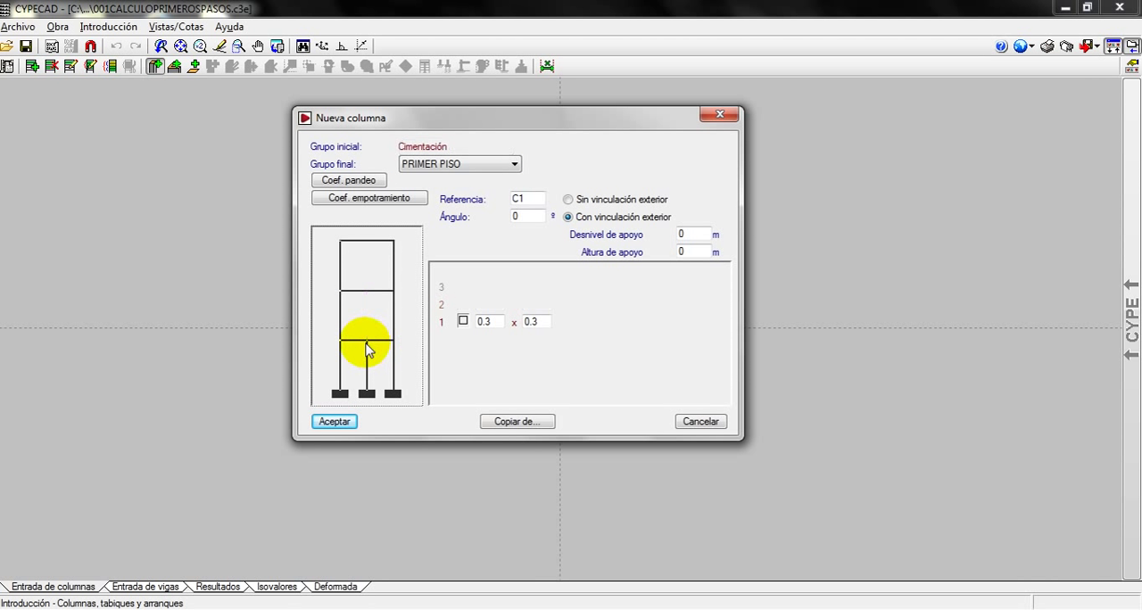
{"action": "left_click_drag", "start_coordinate": [374, 328], "coordinate": [399, 247]}
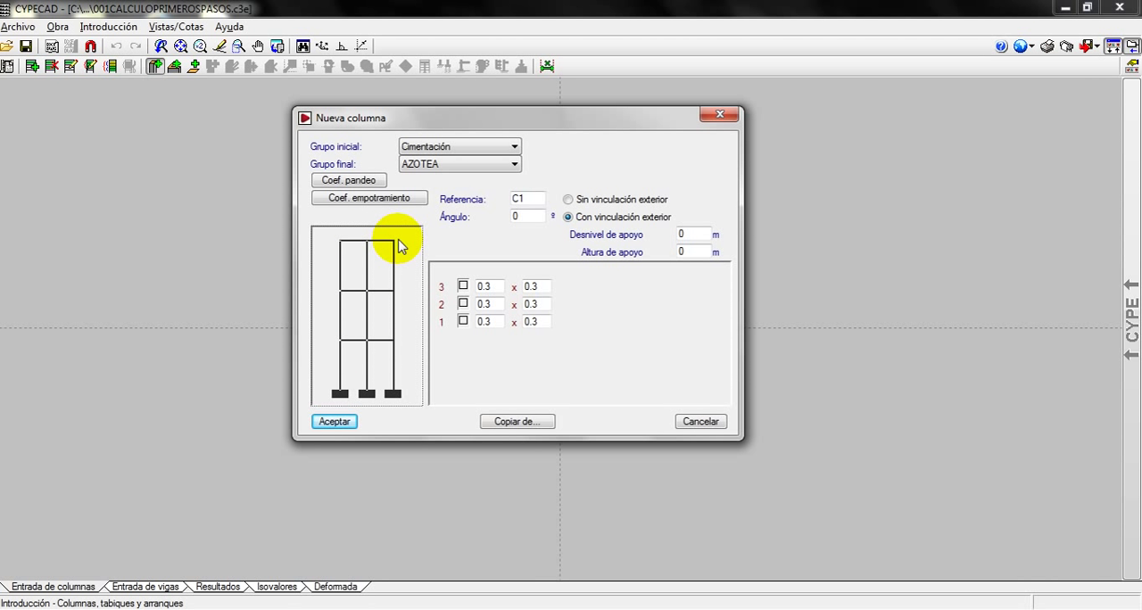
Try a steel section on storey 1, setting its material to Laminados and series to Perfil Normal Doble T, and review the IPN sizes
{"action": "left_click", "coordinate": [464, 323]}
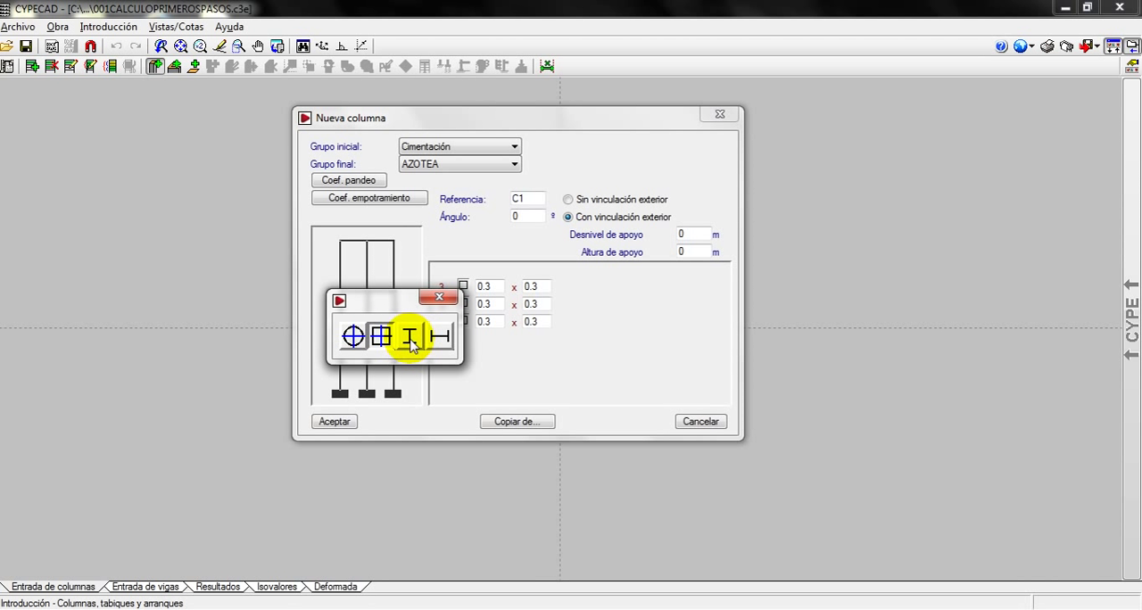
{"action": "left_click", "coordinate": [409, 339]}
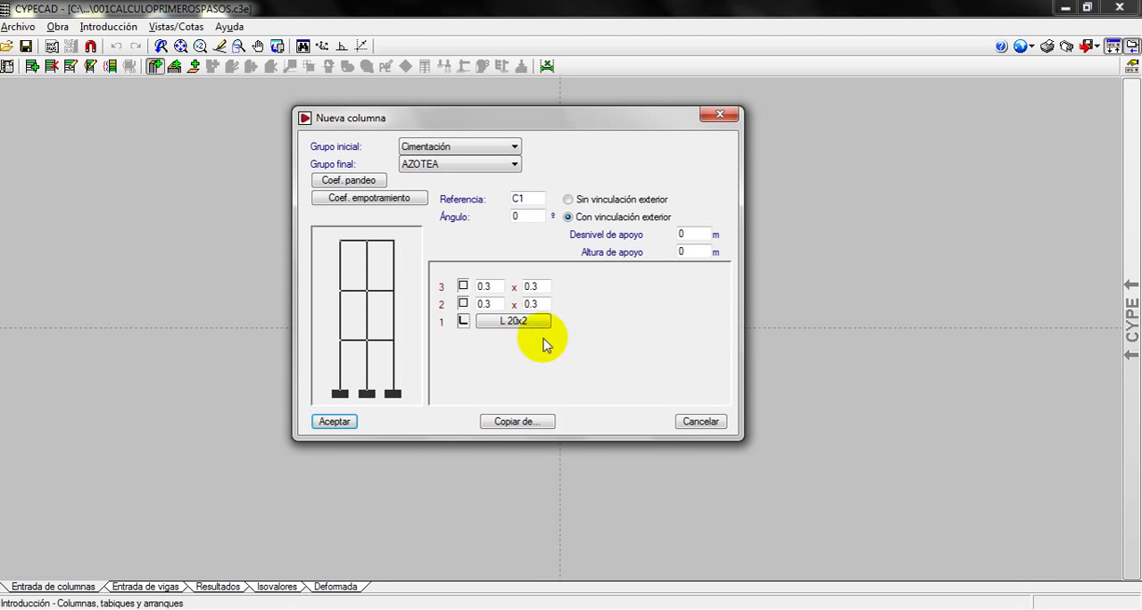
{"action": "left_click", "coordinate": [523, 323]}
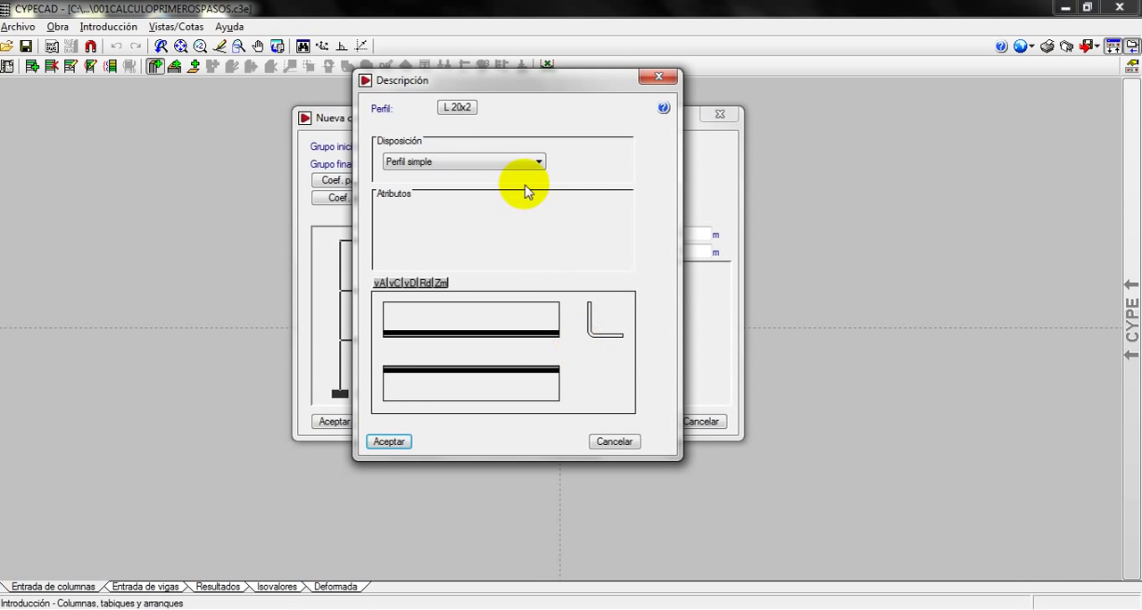
{"action": "left_click", "coordinate": [455, 109]}
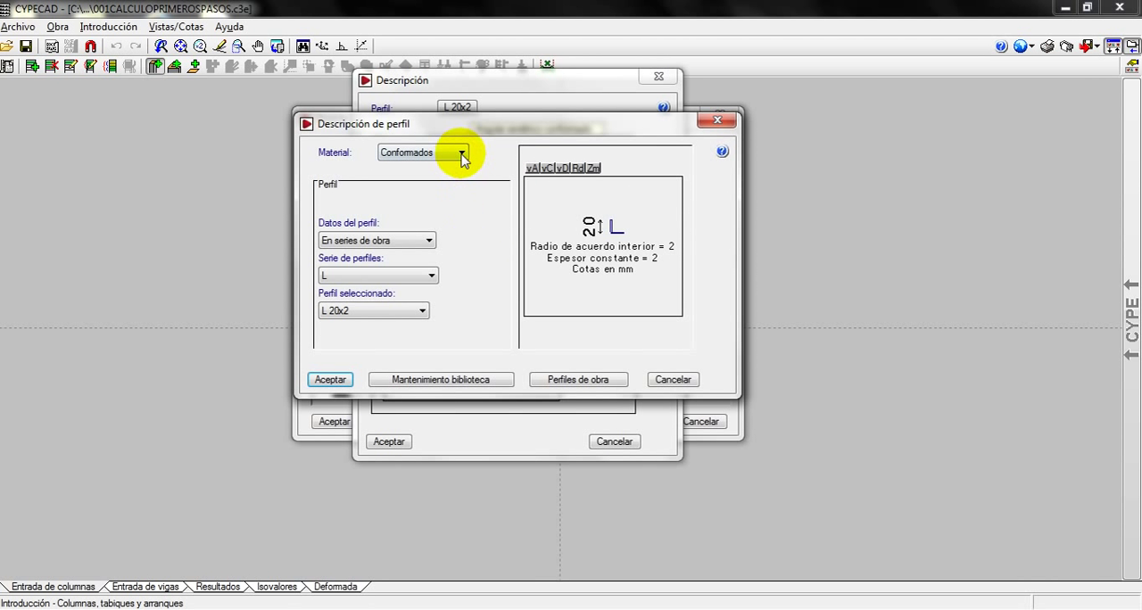
{"action": "left_click", "coordinate": [461, 154]}
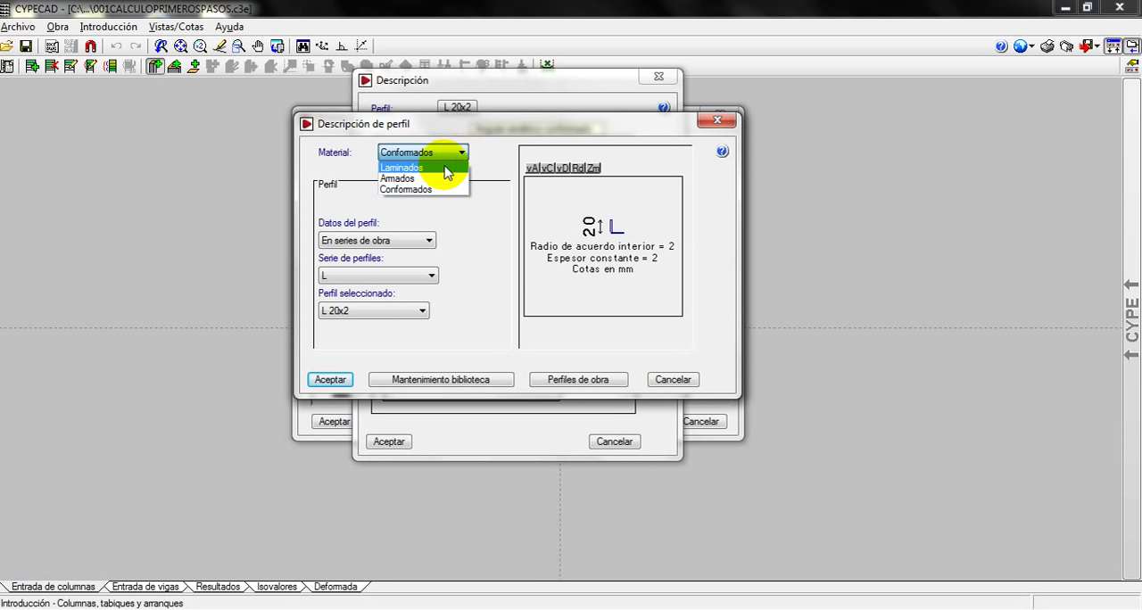
{"action": "left_click", "coordinate": [446, 168]}
{"action": "left_click", "coordinate": [428, 278]}
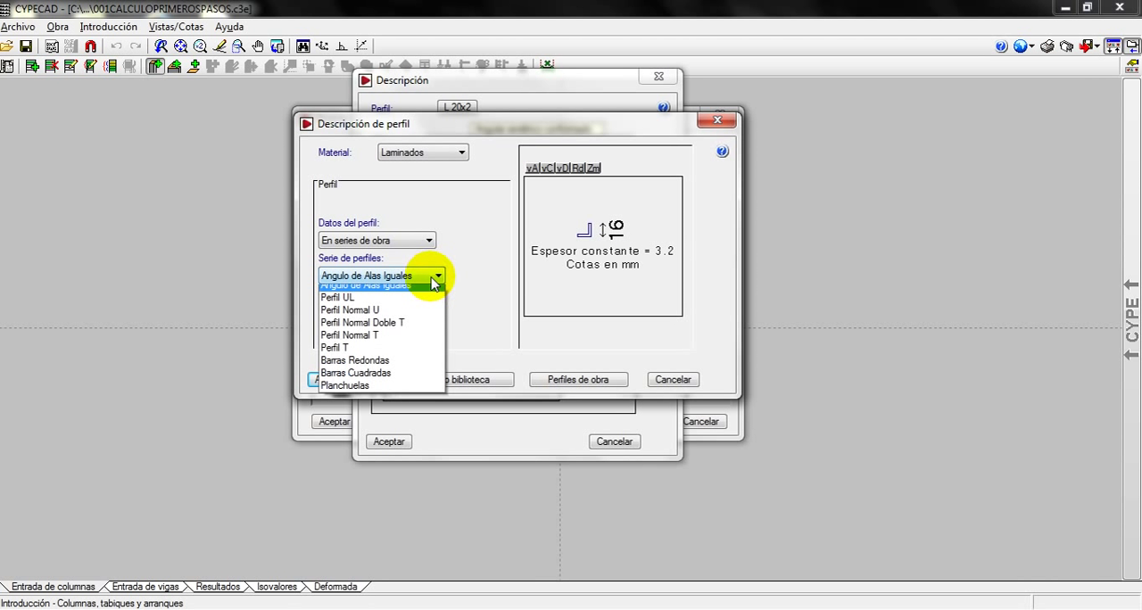
{"action": "left_click", "coordinate": [397, 332]}
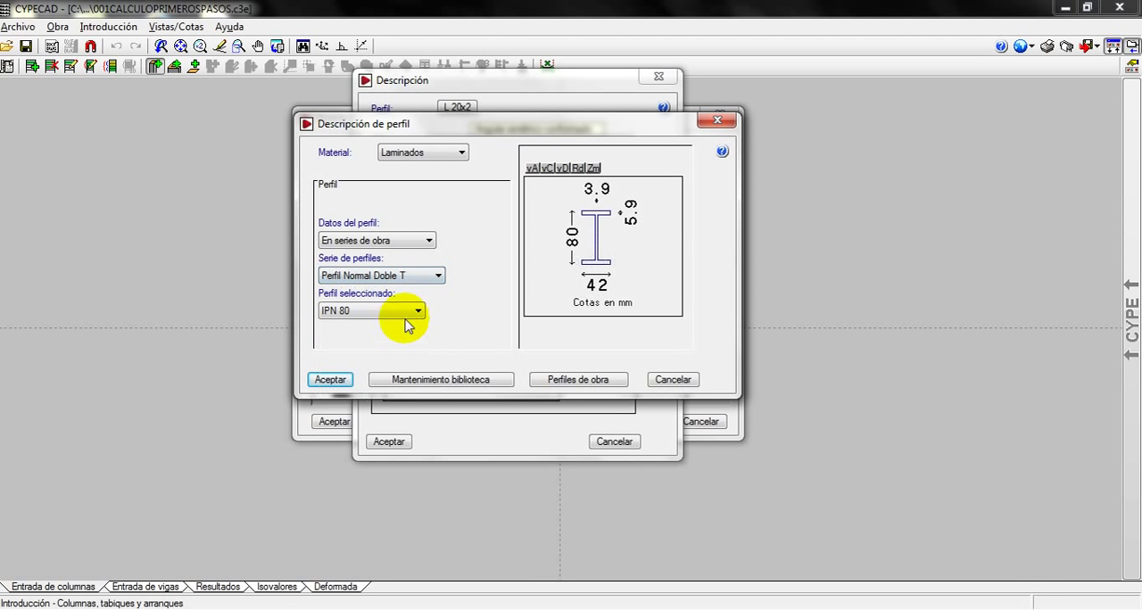
{"action": "left_click", "coordinate": [415, 312]}
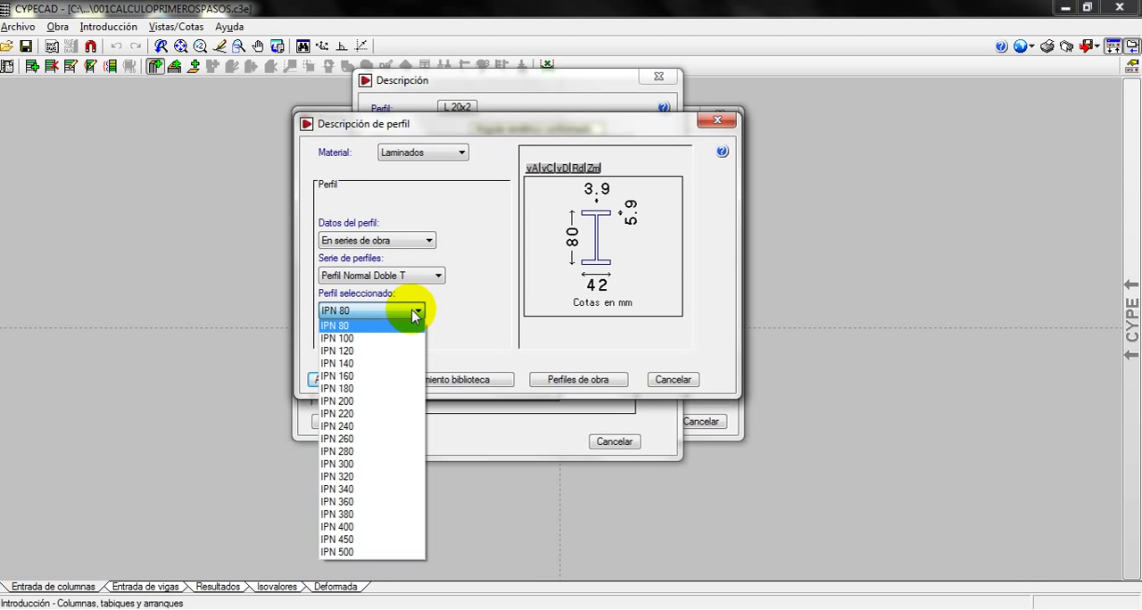
{"action": "left_click", "coordinate": [468, 303]}
Consult the available profile libraries in Selección de Bibliotecas and leave the list without editing
{"action": "left_click", "coordinate": [446, 379]}
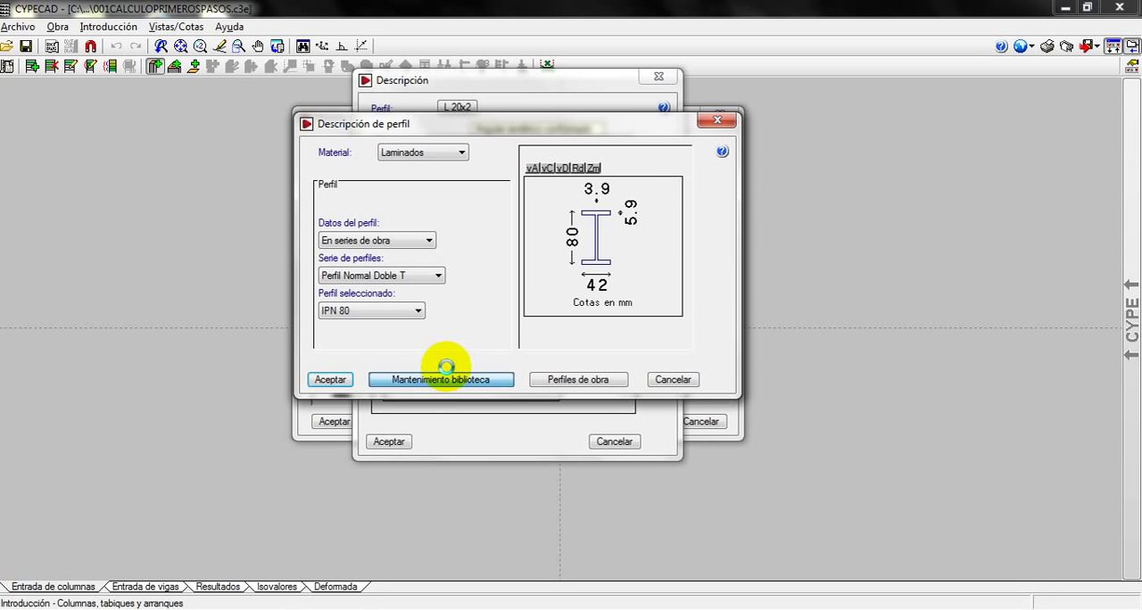
{"action": "mouse_move", "coordinate": [634, 242]}
{"action": "left_mouse_down"}
{"action": "mouse_move", "coordinate": [627, 397]}
{"action": "mouse_move", "coordinate": [622, 227]}
{"action": "left_mouse_up"}
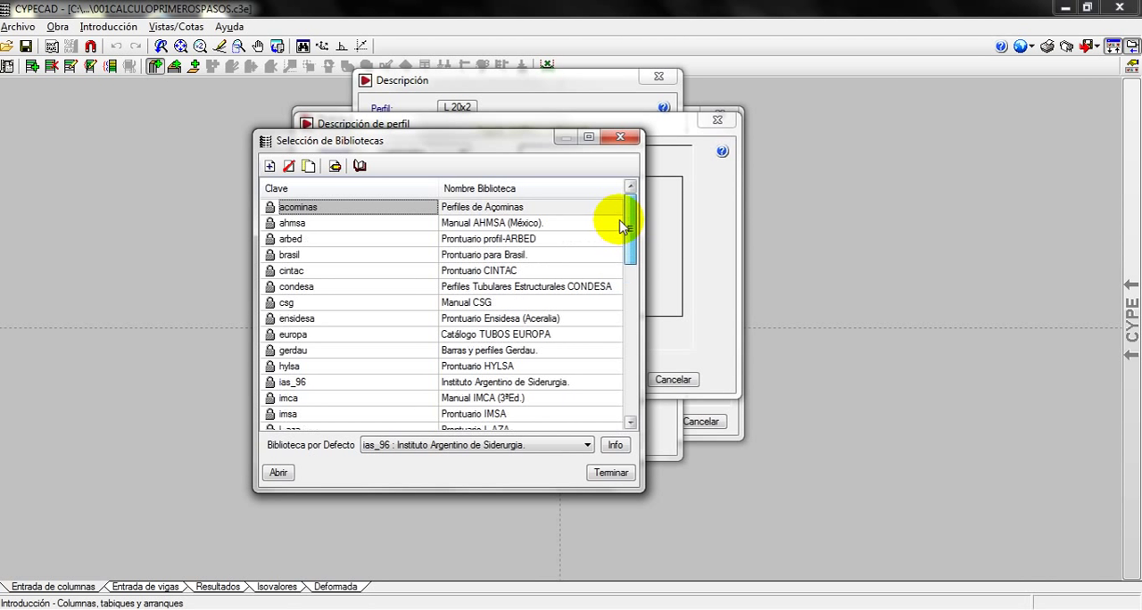
{"action": "left_click", "coordinate": [621, 137]}
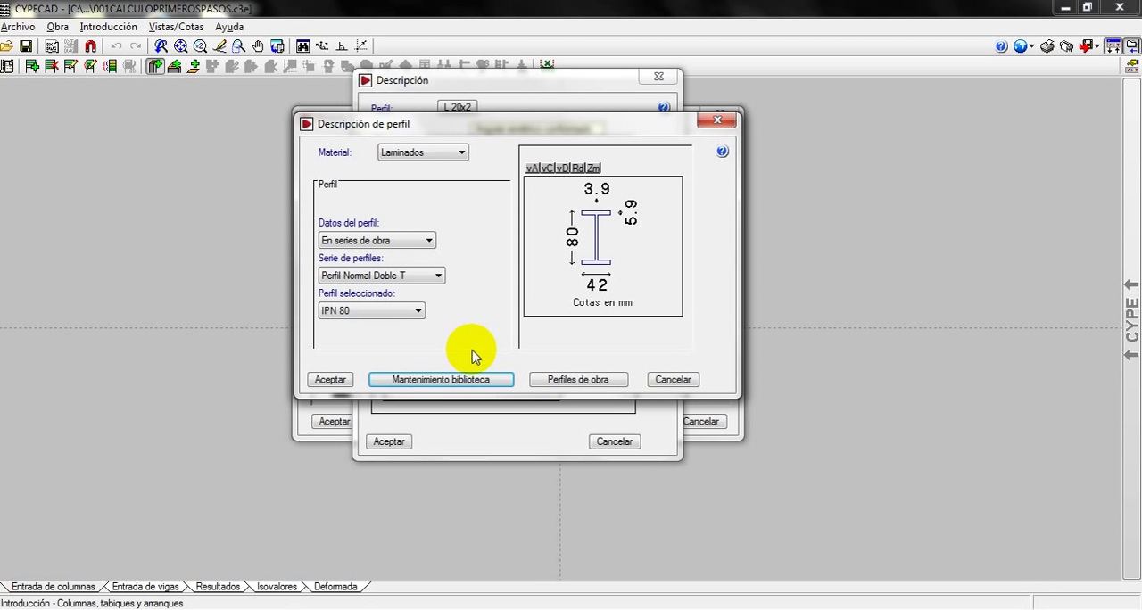
Discard the steel profile edits and return the storey 1 section to the rectangular type
{"action": "left_click", "coordinate": [673, 380]}
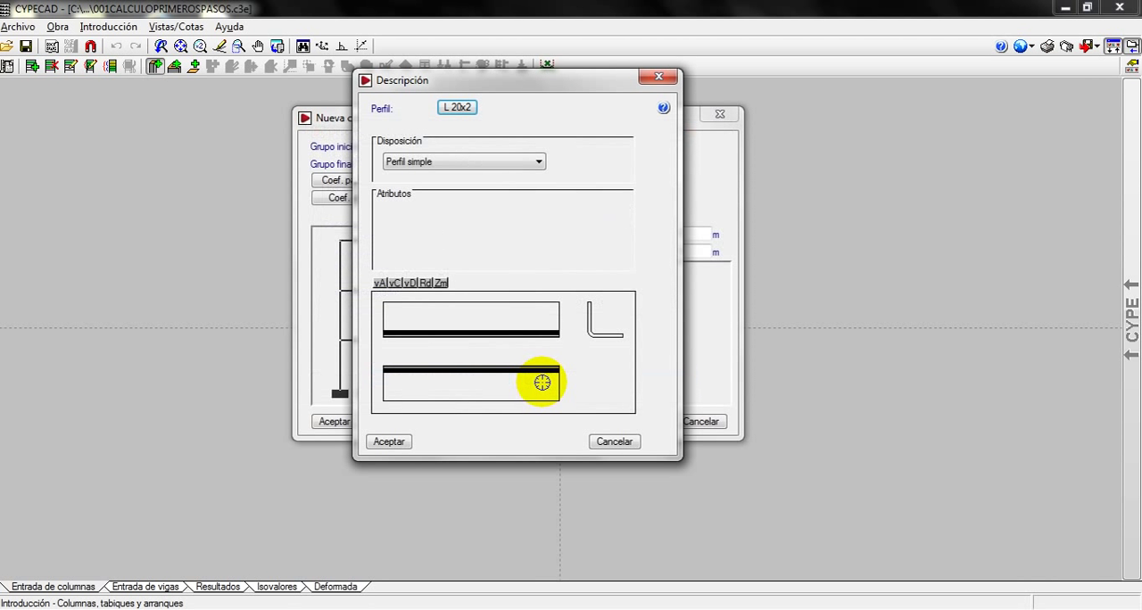
{"action": "left_click", "coordinate": [612, 440]}
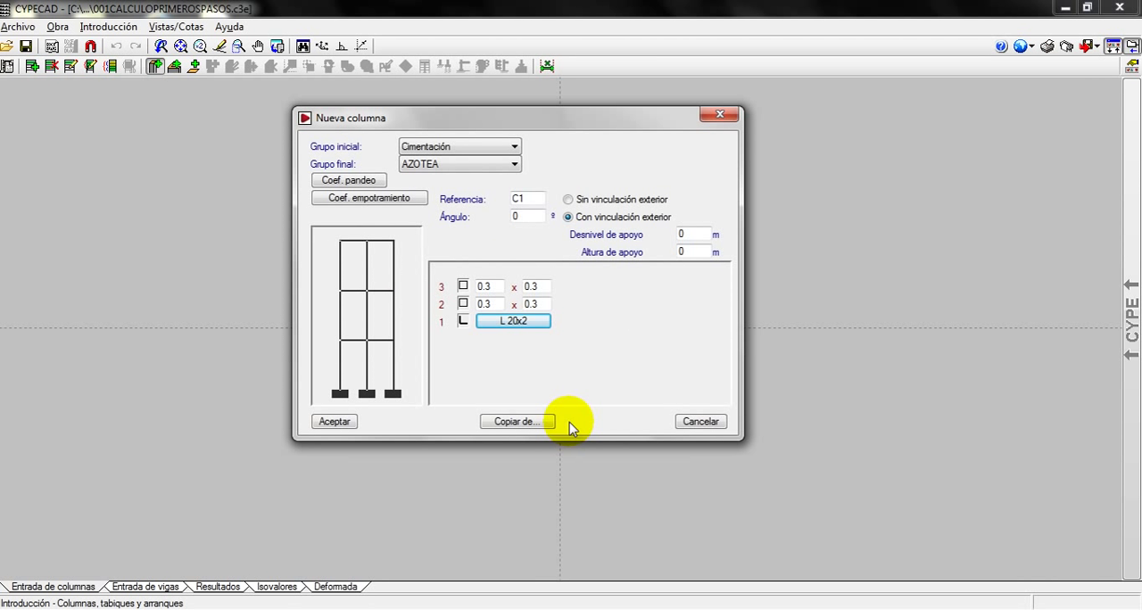
{"action": "left_click", "coordinate": [459, 321]}
{"action": "left_click", "coordinate": [378, 334]}
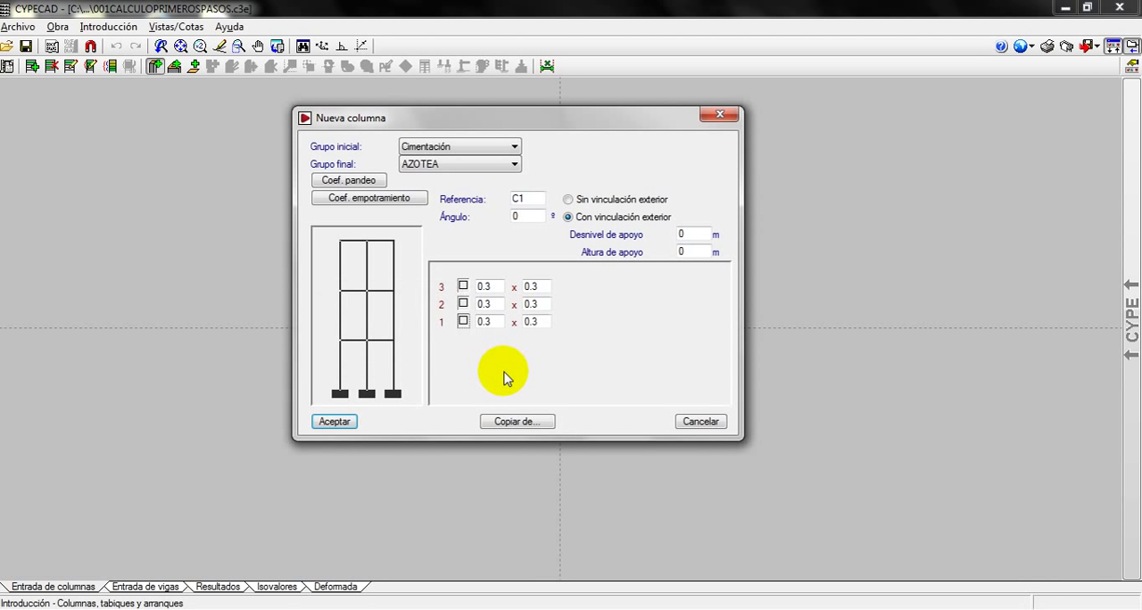
Set column C1's section to 0.25 x 0.25 on all three storeys and accept the column definition
{"action": "left_click", "coordinate": [494, 323]}
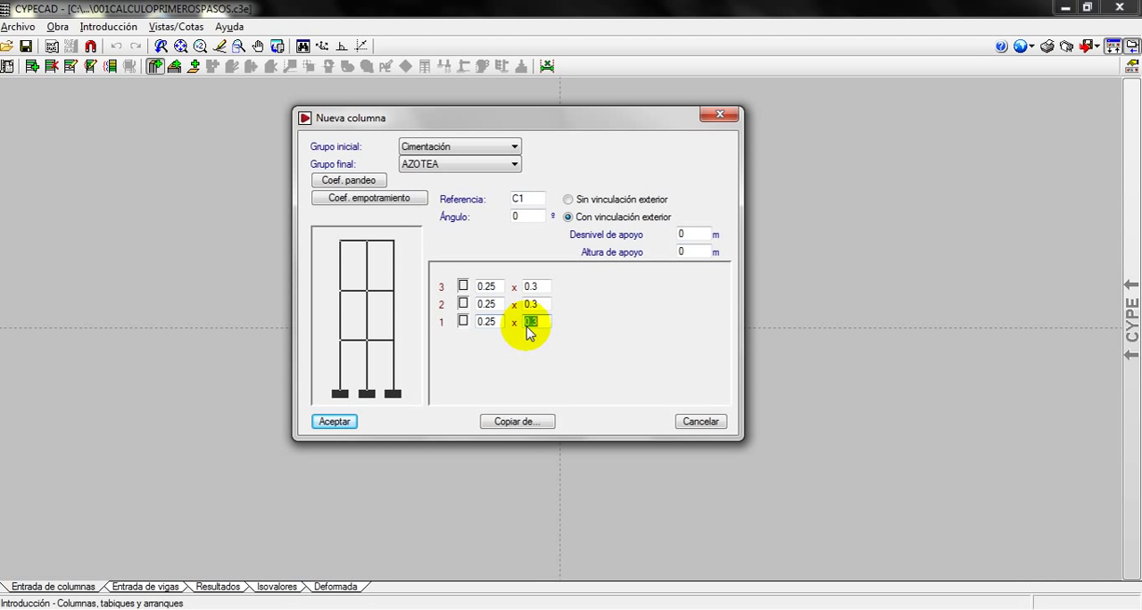
{"action": "left_click", "coordinate": [547, 325]}
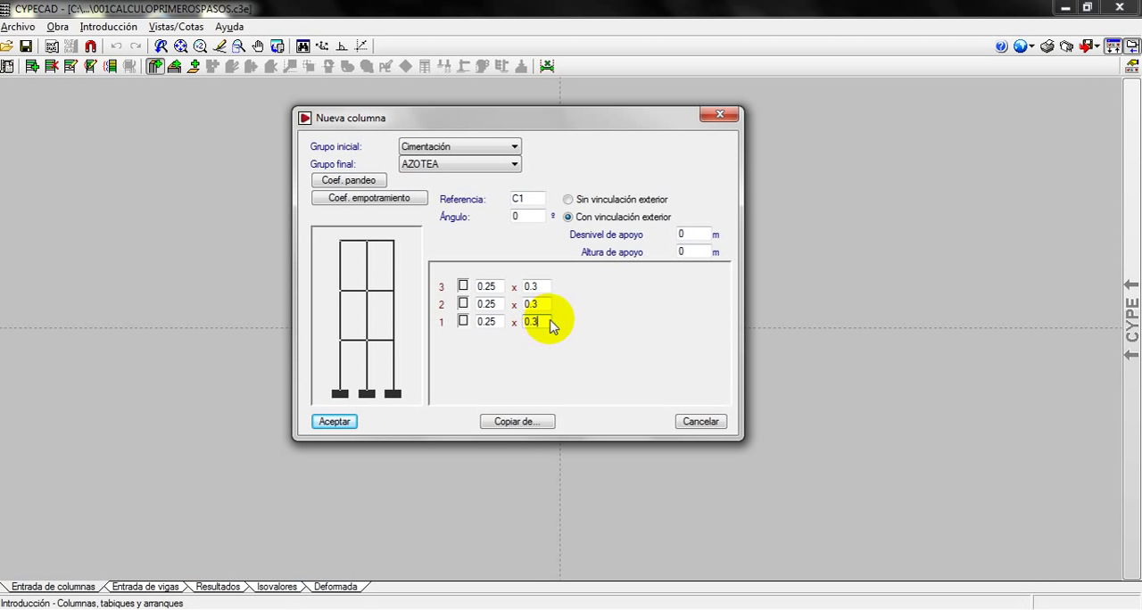
{"action": "type", "text": "25"}
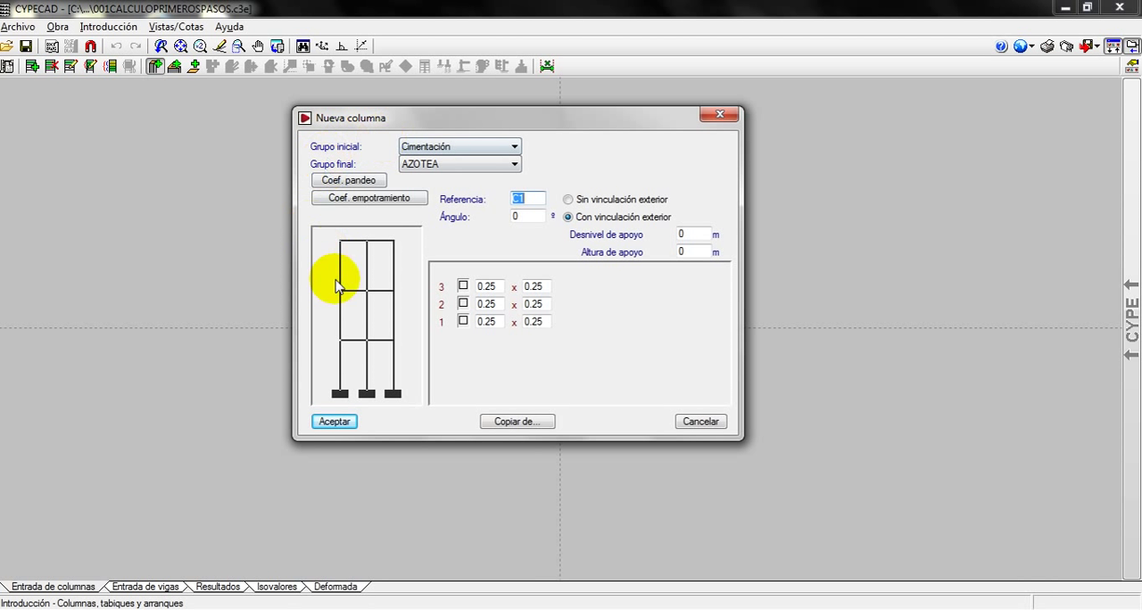
{"action": "left_click", "coordinate": [331, 422]}
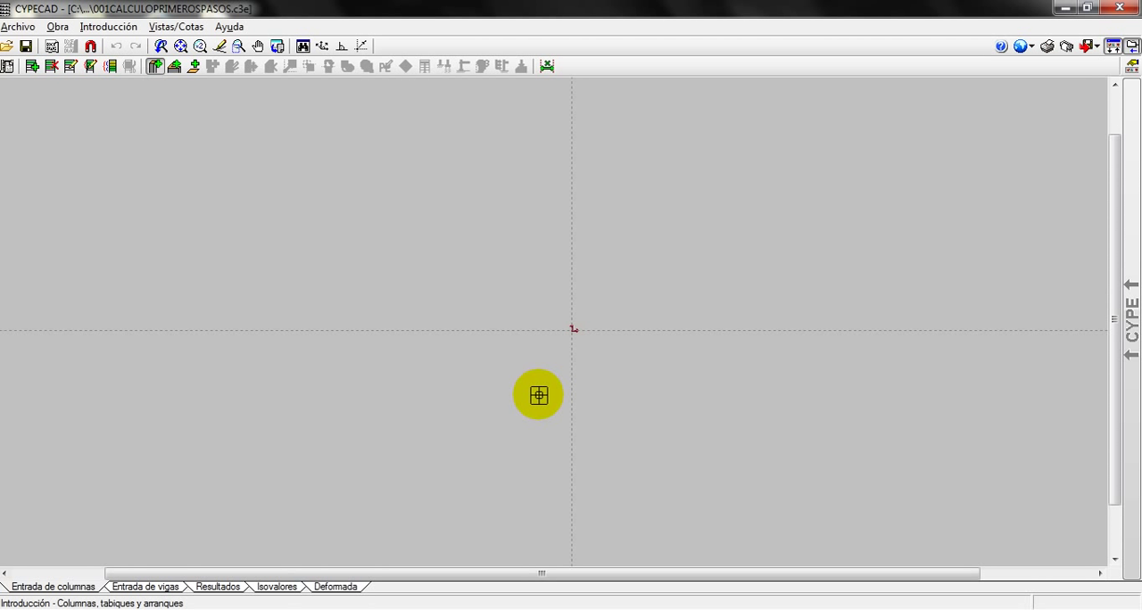
Import Modulo Vivienda Tipo.dwg as a new drawing template view
{"action": "scroll", "coordinate": [548, 357], "scroll_direction": "up", "scroll_amount": 1}
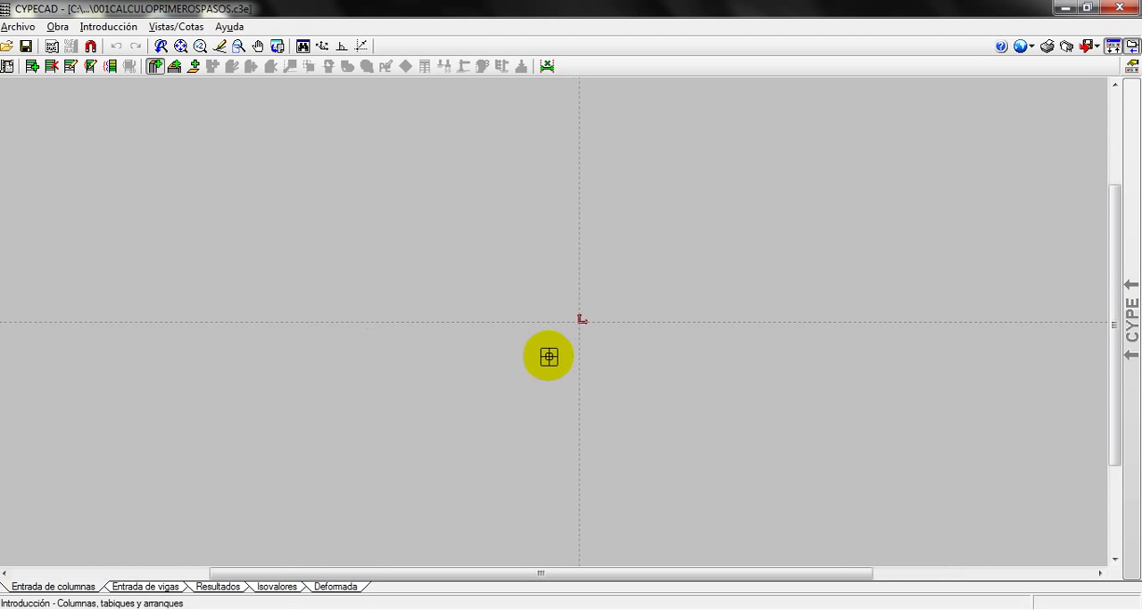
{"action": "scroll", "coordinate": [625, 314], "scroll_direction": "up", "scroll_amount": 1}
{"action": "scroll", "coordinate": [607, 316], "scroll_direction": "up", "scroll_amount": 3}
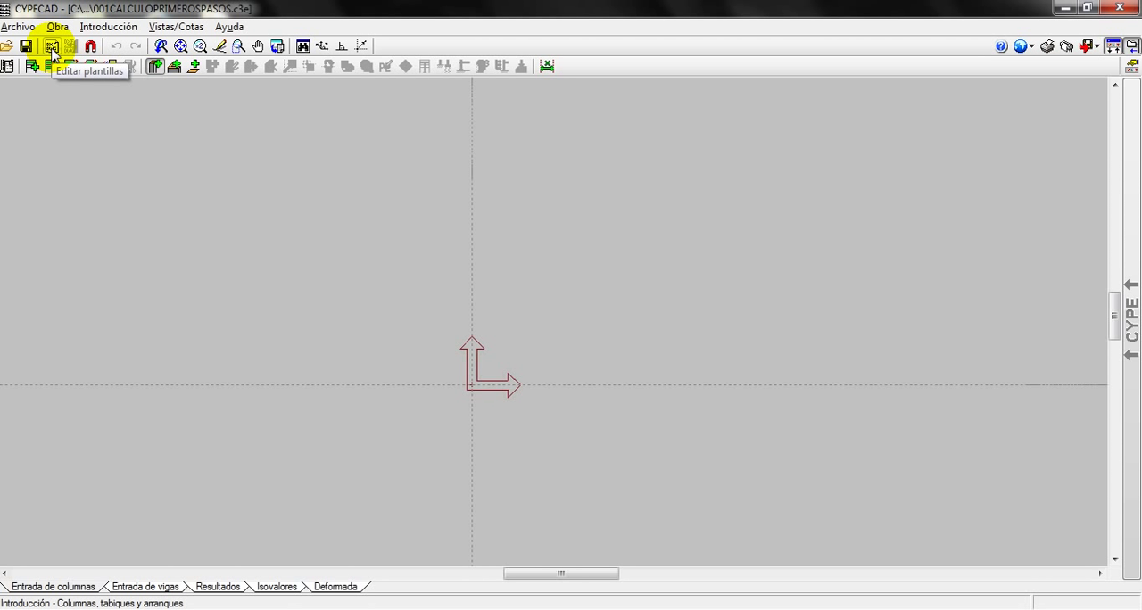
{"action": "left_click", "coordinate": [51, 48]}
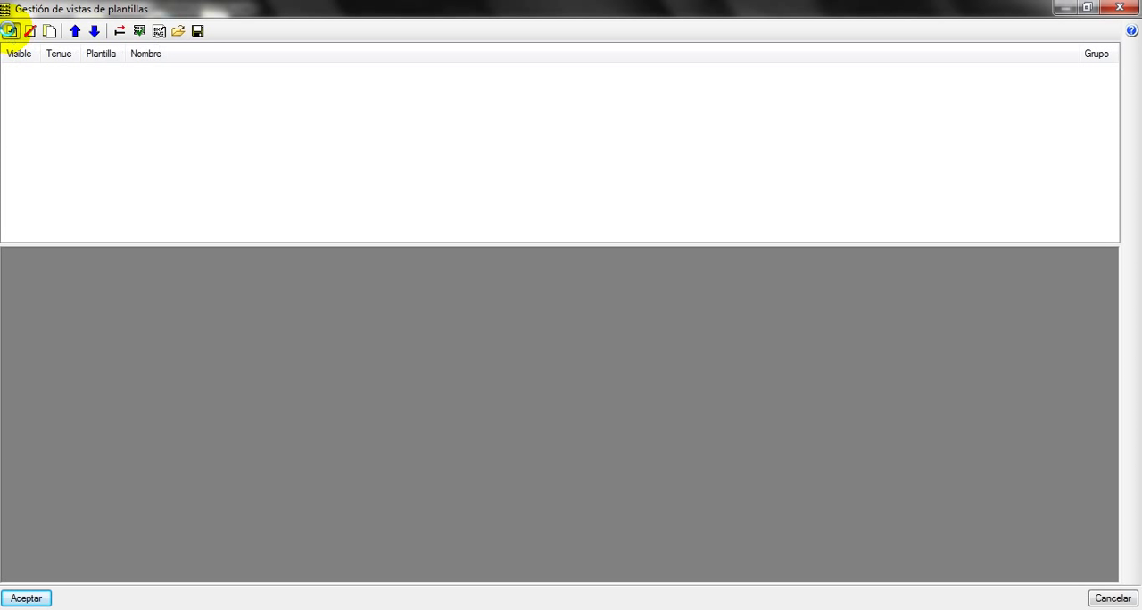
{"action": "left_click", "coordinate": [9, 31]}
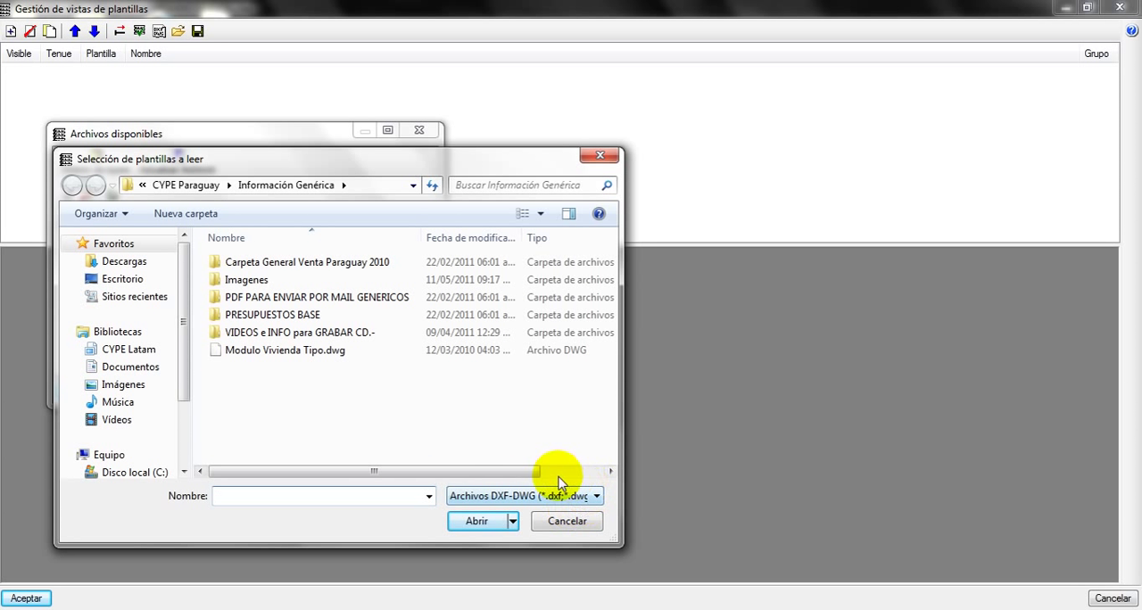
{"action": "left_click", "coordinate": [280, 353]}
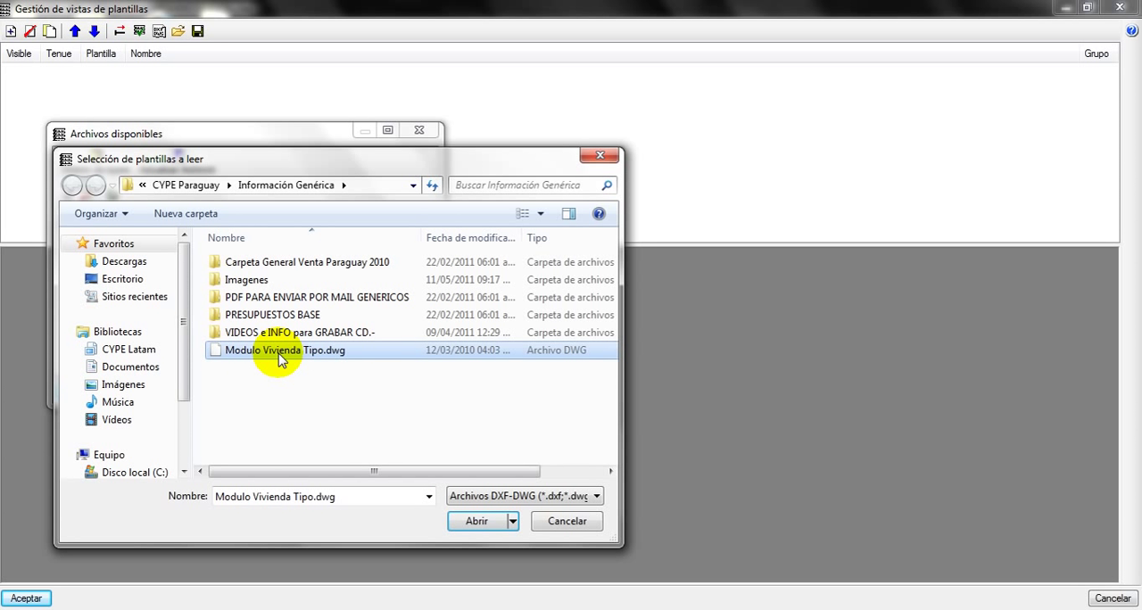
{"action": "double_click", "coordinate": [279, 352]}
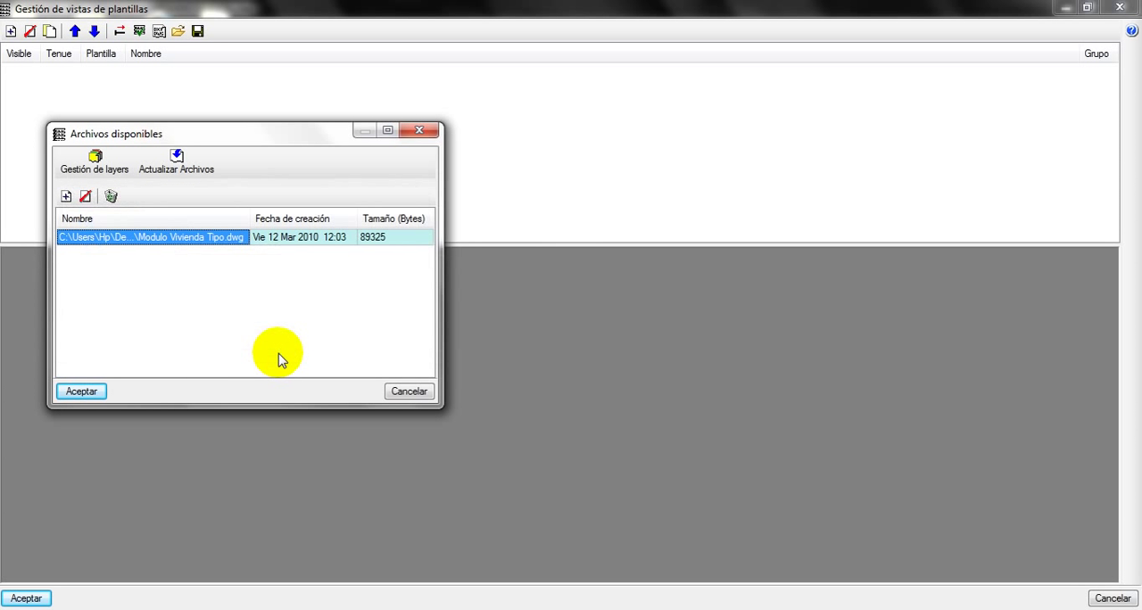
{"action": "left_click", "coordinate": [73, 390]}
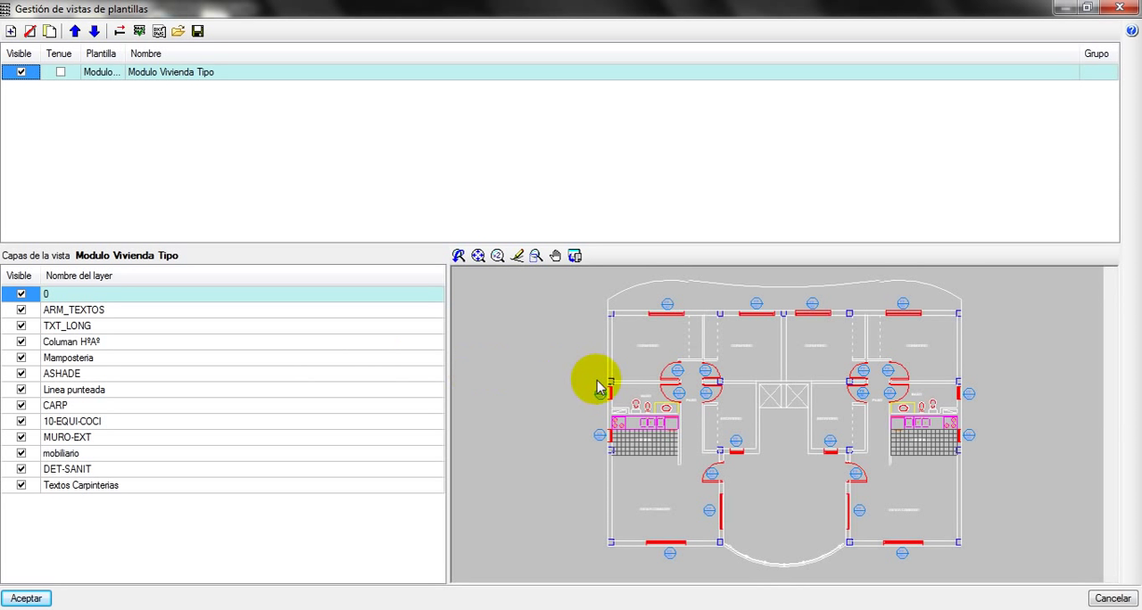
Hide the Textos Carpinterias, DET-SANIT, mobiliario and MURO-EXT layers of the Modulo Vivienda Tipo view
{"action": "scroll", "coordinate": [616, 408], "scroll_direction": "up", "scroll_amount": 3}
{"action": "scroll", "coordinate": [668, 416], "scroll_direction": "down", "scroll_amount": 3}
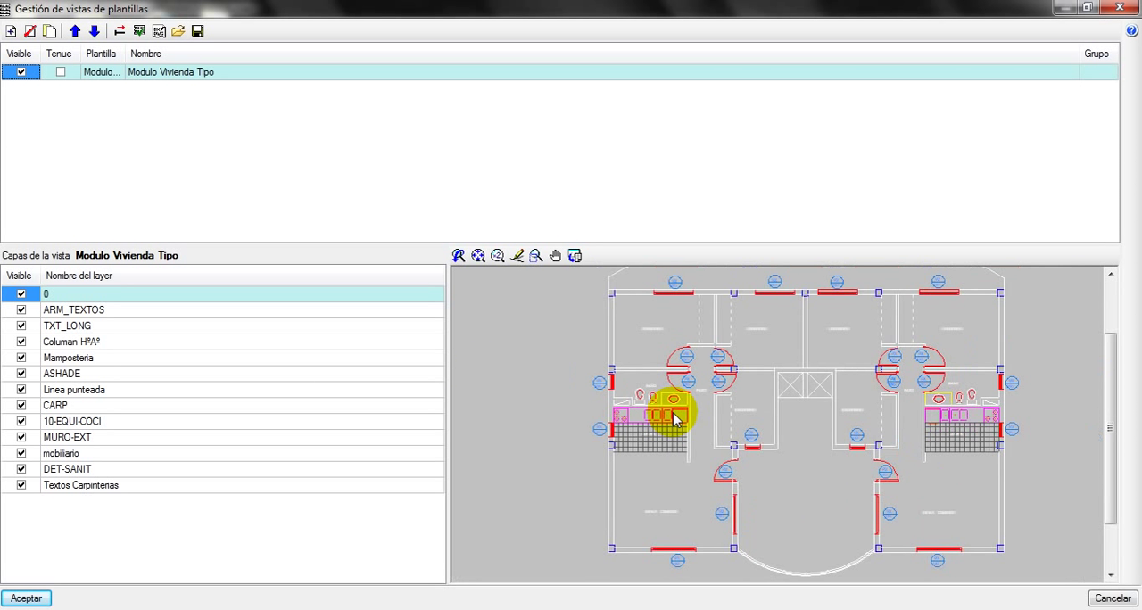
{"action": "scroll", "coordinate": [669, 415], "scroll_direction": "down", "scroll_amount": 2}
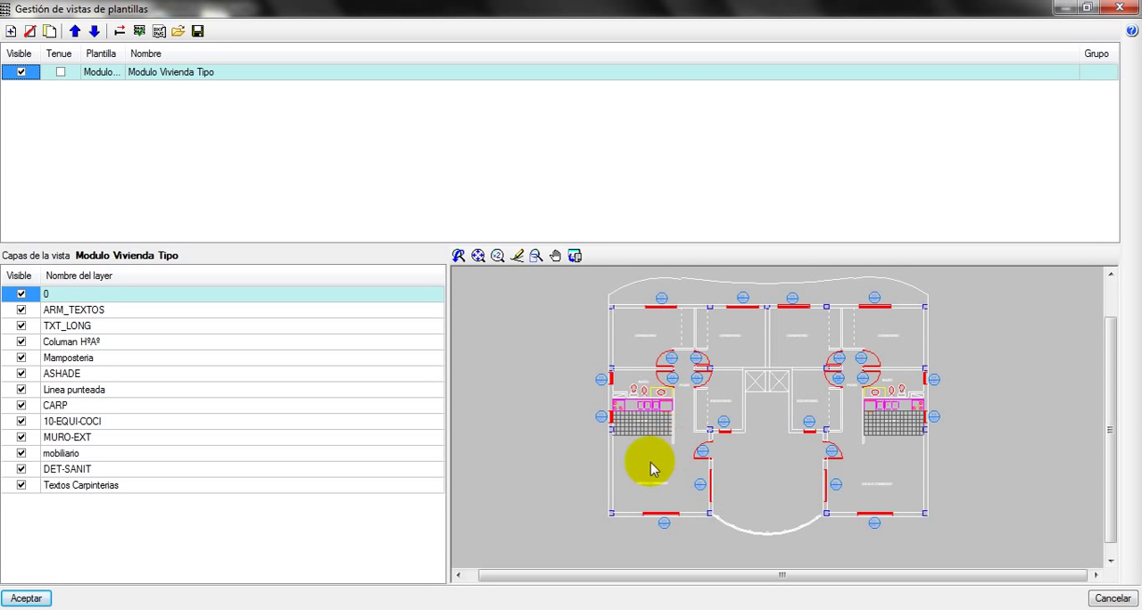
{"action": "scroll", "coordinate": [694, 412], "scroll_direction": "up", "scroll_amount": 2}
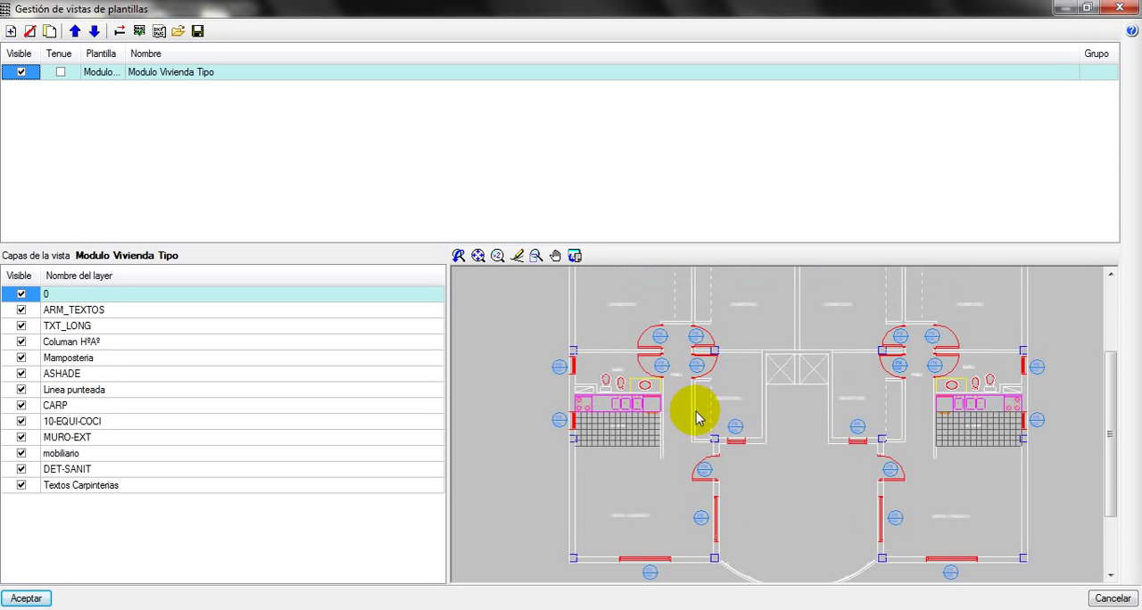
{"action": "scroll", "coordinate": [688, 411], "scroll_direction": "down", "scroll_amount": 1}
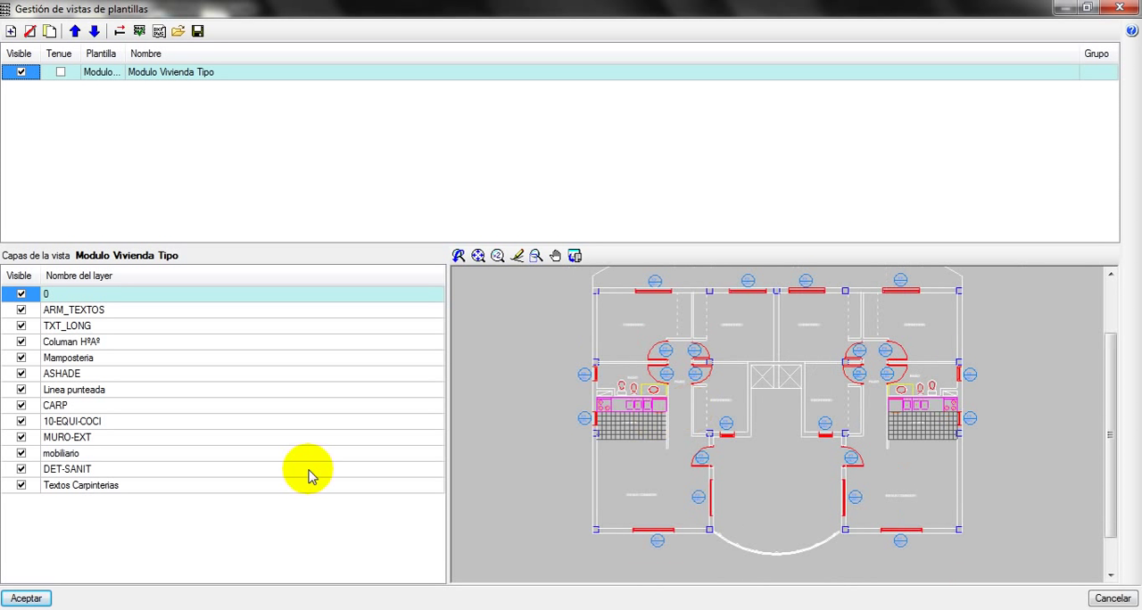
{"action": "left_click", "coordinate": [21, 484]}
{"action": "left_click", "coordinate": [22, 468]}
{"action": "left_click", "coordinate": [21, 454]}
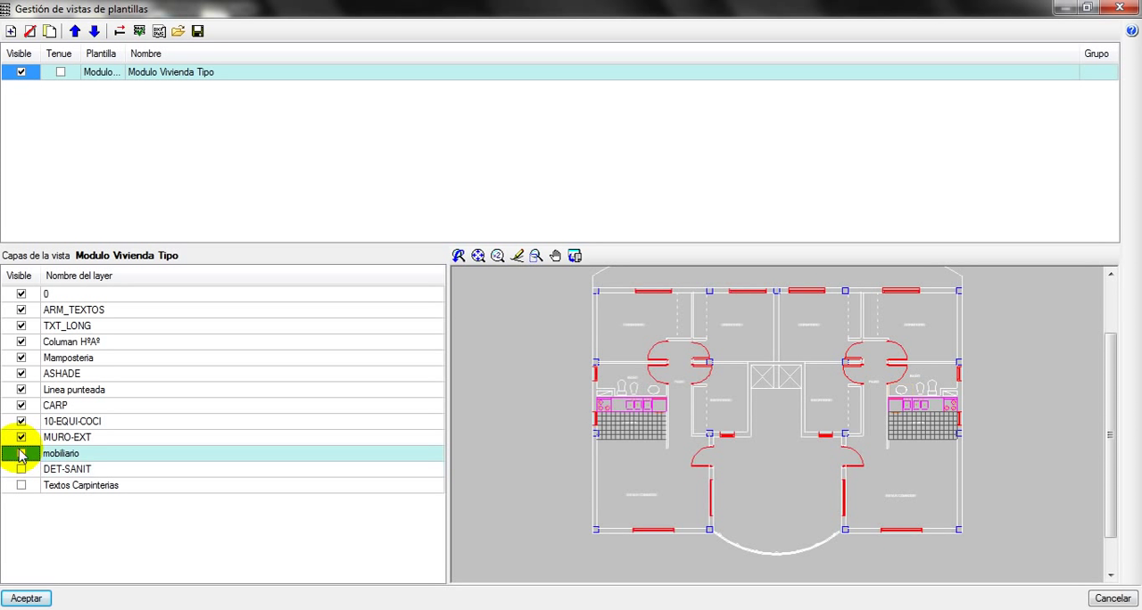
{"action": "left_click", "coordinate": [21, 438]}
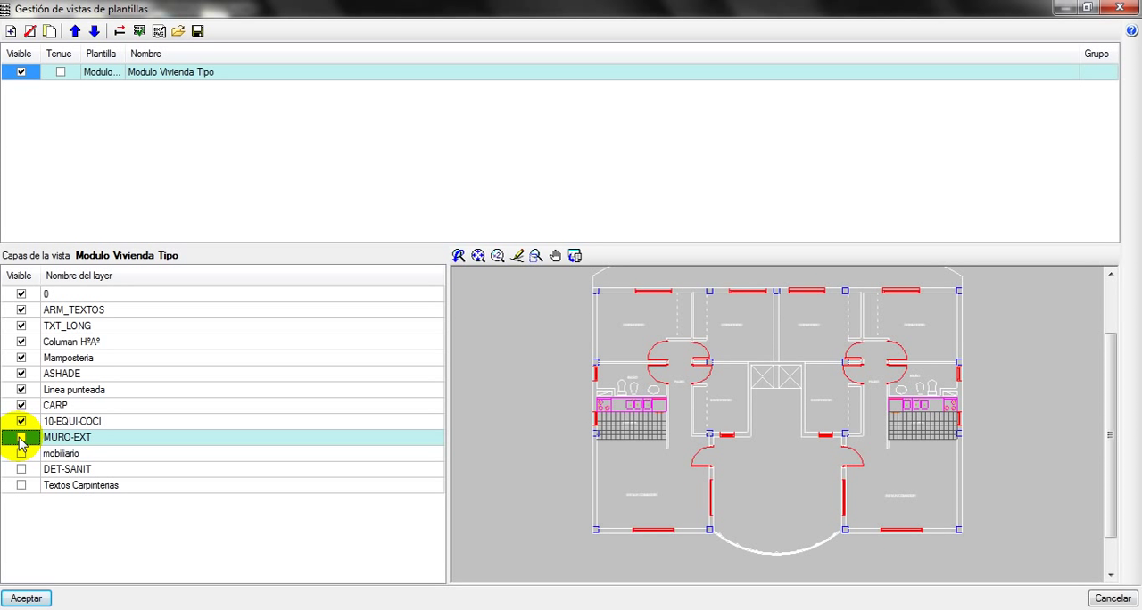
Hide the layers 0, ARM_TEXTOS, TXT_LONG, ASHADE, Linea punteada, CARP and 10-EQUI-COCI in the template view
{"action": "left_click", "coordinate": [21, 293]}
{"action": "left_click", "coordinate": [22, 310]}
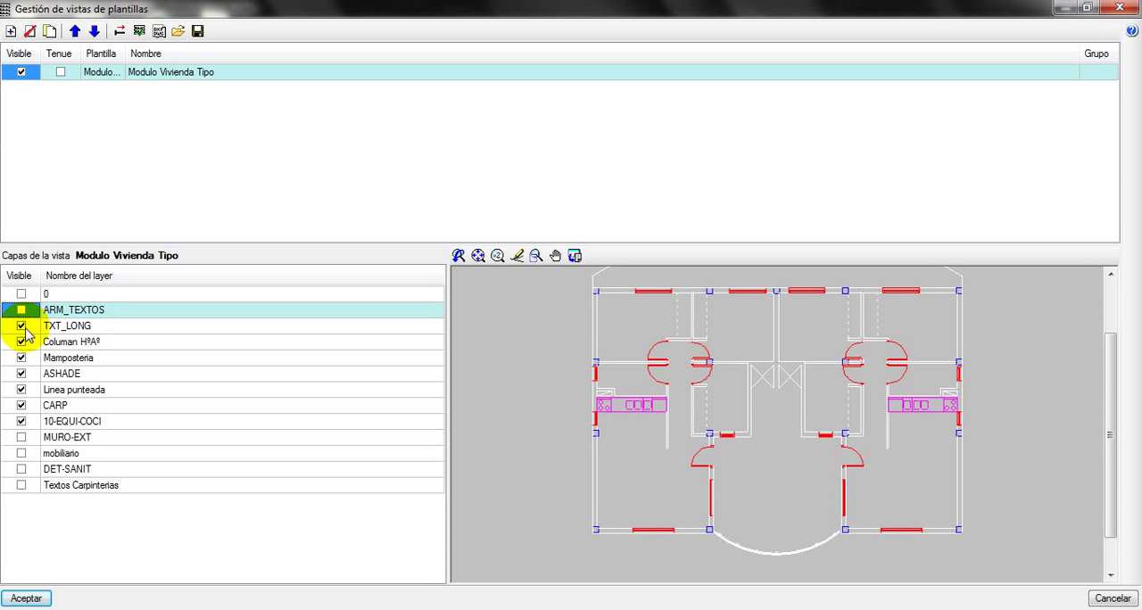
{"action": "left_click", "coordinate": [22, 326]}
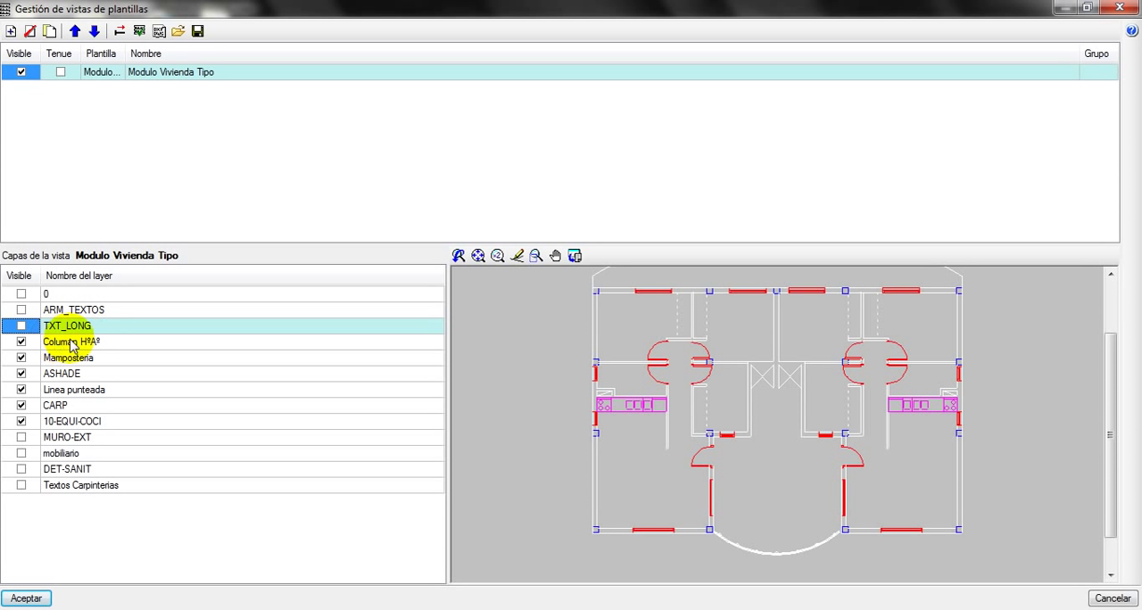
{"action": "left_click", "coordinate": [21, 373]}
{"action": "left_click", "coordinate": [22, 390]}
{"action": "left_click", "coordinate": [22, 405]}
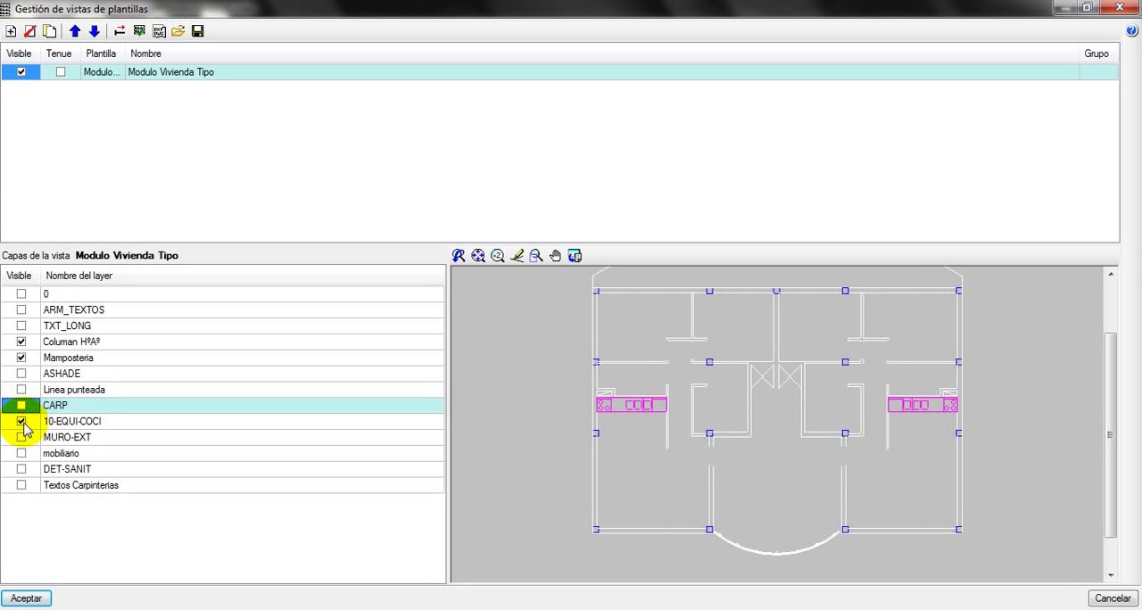
{"action": "left_click", "coordinate": [21, 421]}
Accept the template view settings and assign the view to all floor groups
{"action": "scroll", "coordinate": [641, 455], "scroll_direction": "up", "scroll_amount": 1}
{"action": "scroll", "coordinate": [660, 435], "scroll_direction": "down", "scroll_amount": 3}
{"action": "middle_click_drag", "start_coordinate": [662, 435], "coordinate": [591, 446]}
{"action": "left_click", "coordinate": [23, 597]}
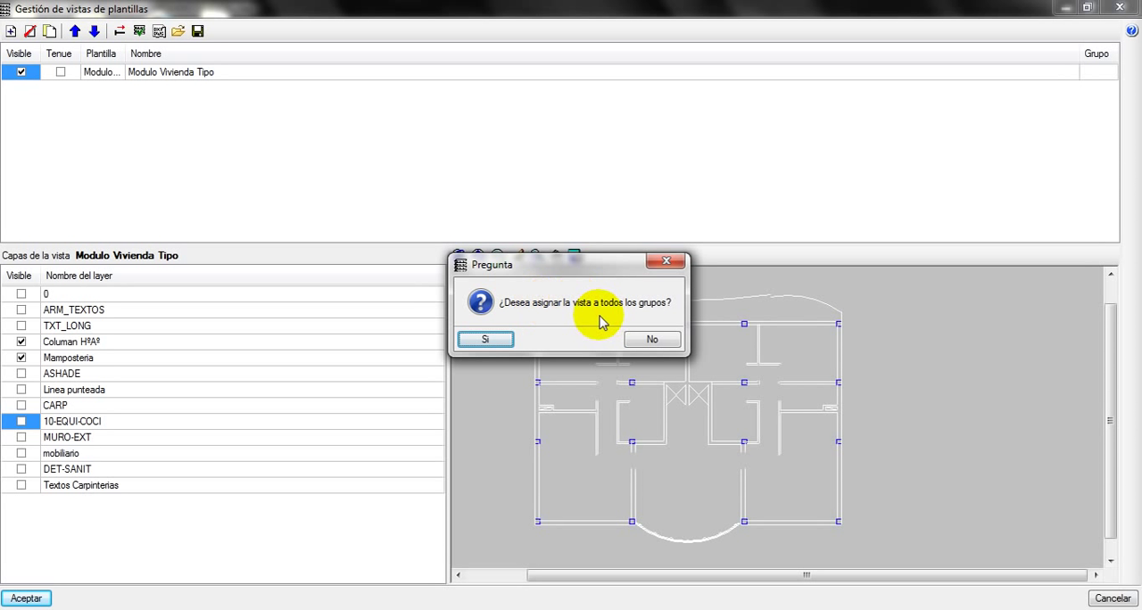
{"action": "left_click", "coordinate": [485, 339]}
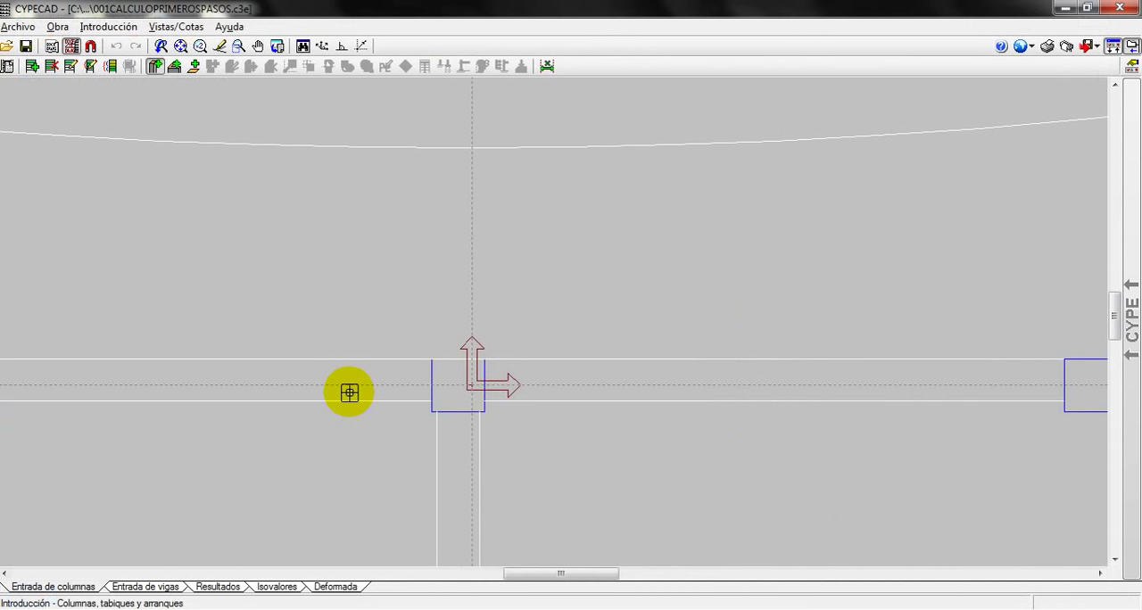
Change the background colour of the drawing area to black
{"action": "scroll", "coordinate": [446, 368], "scroll_direction": "down", "scroll_amount": 5}
{"action": "middle_click_drag", "start_coordinate": [524, 409], "coordinate": [619, 230]}
{"action": "scroll", "coordinate": [598, 259], "scroll_direction": "down", "scroll_amount": 1}
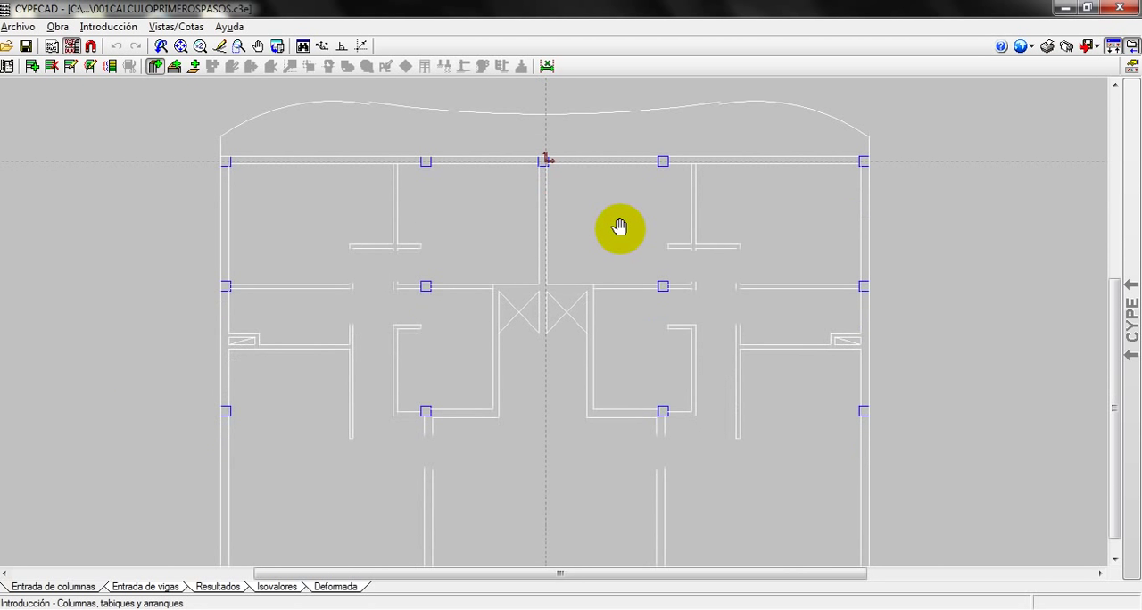
{"action": "scroll", "coordinate": [576, 387], "scroll_direction": "down", "scroll_amount": 1}
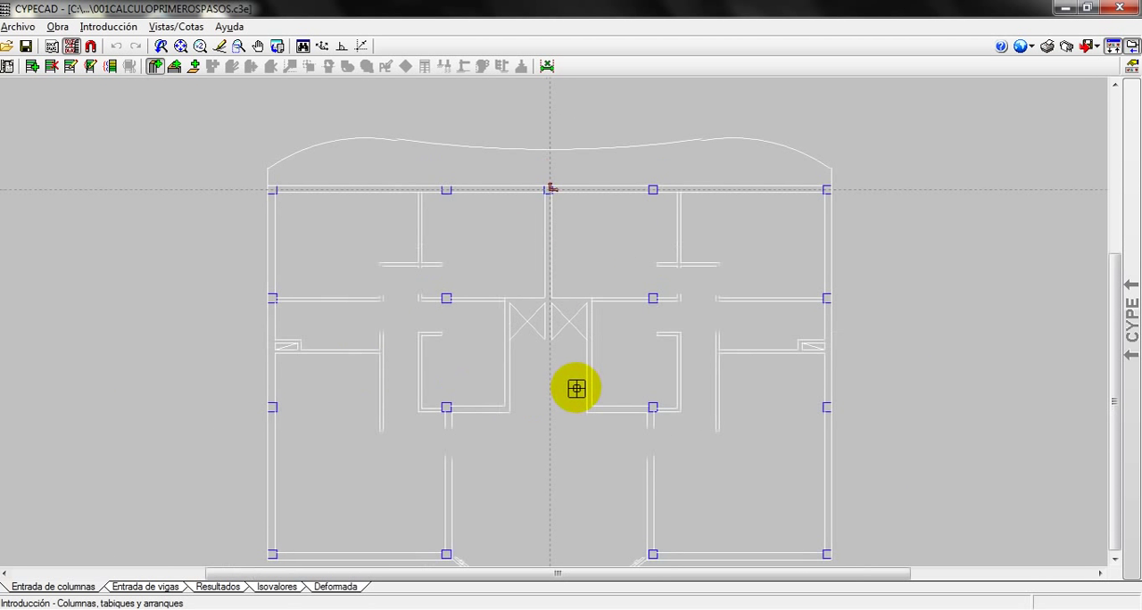
{"action": "left_click", "coordinate": [1026, 47]}
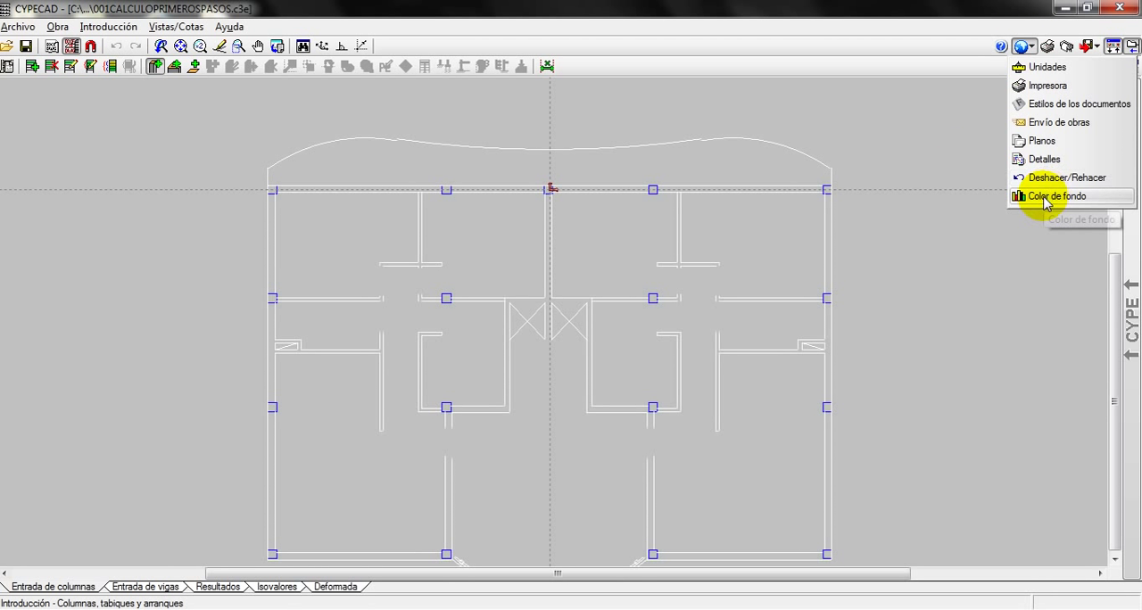
{"action": "left_click", "coordinate": [1021, 195]}
{"action": "left_click", "coordinate": [593, 305]}
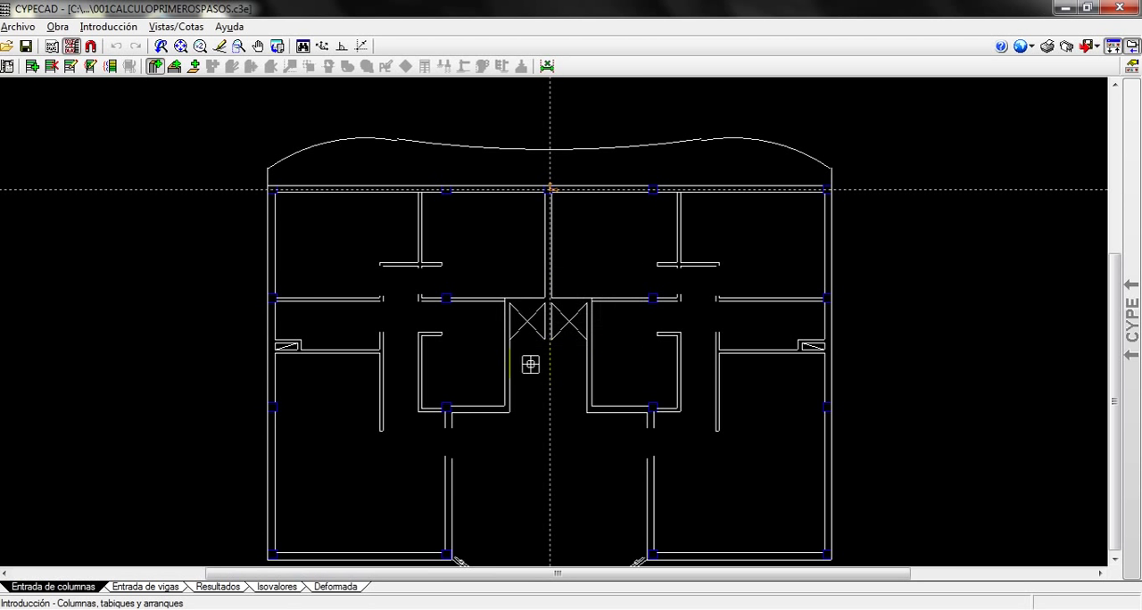
Examine the imported floor plan and the column outlines along its interior walls
{"action": "scroll", "coordinate": [571, 378], "scroll_direction": "down", "scroll_amount": 3}
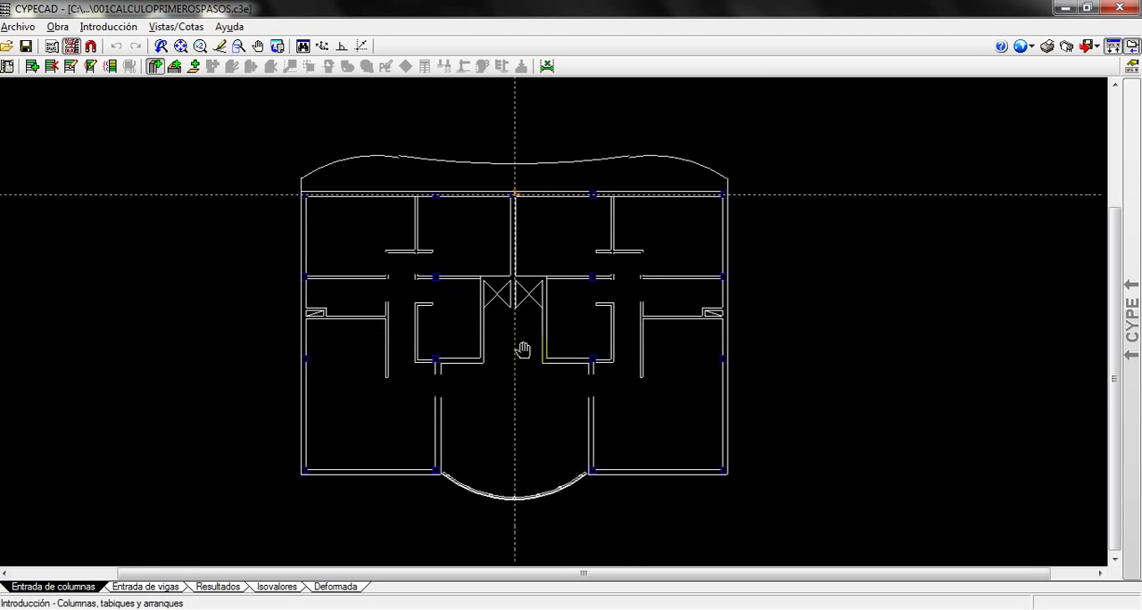
{"action": "scroll", "coordinate": [514, 374], "scroll_direction": "up", "scroll_amount": 3}
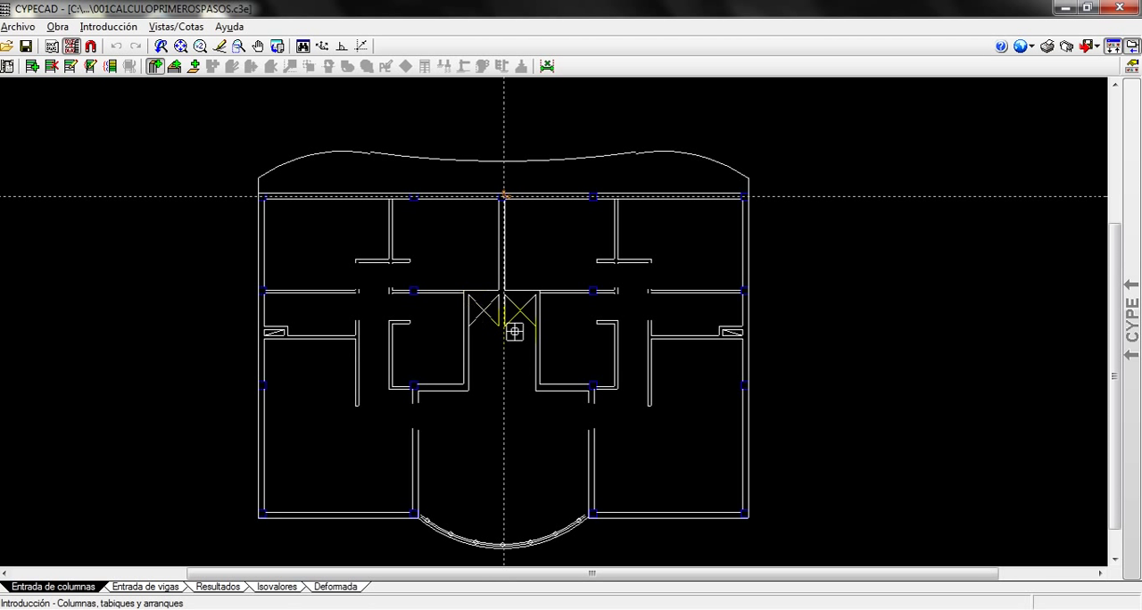
{"action": "scroll", "coordinate": [403, 314], "scroll_direction": "up", "scroll_amount": 2}
{"action": "scroll", "coordinate": [408, 311], "scroll_direction": "up", "scroll_amount": 2}
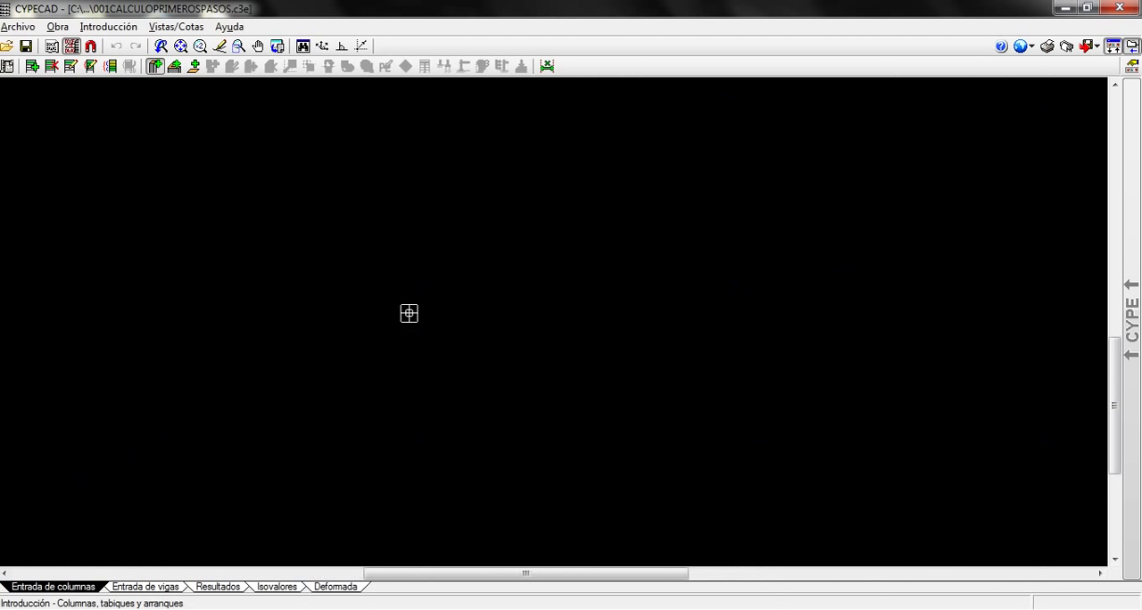
{"action": "middle_click_drag", "start_coordinate": [433, 305], "coordinate": [411, 395]}
{"action": "scroll", "coordinate": [411, 395], "scroll_direction": "up", "scroll_amount": 1}
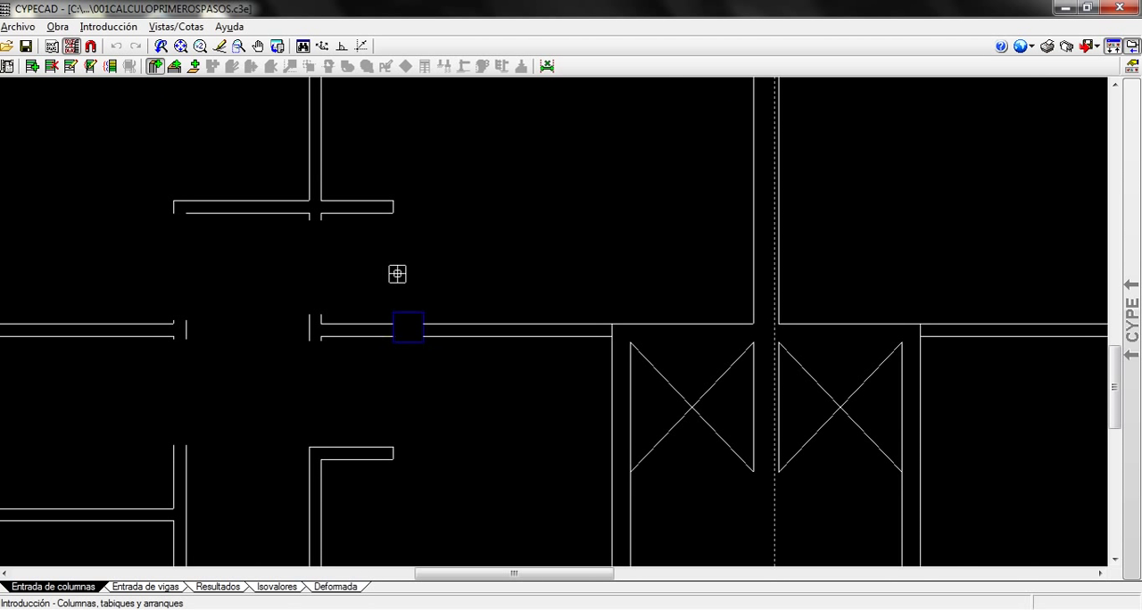
{"action": "scroll", "coordinate": [790, 397], "scroll_direction": "down", "scroll_amount": 1}
{"action": "scroll", "coordinate": [821, 404], "scroll_direction": "down", "scroll_amount": 1}
{"action": "middle_click_drag", "start_coordinate": [923, 428], "coordinate": [732, 284]}
{"action": "scroll", "coordinate": [706, 330], "scroll_direction": "down", "scroll_amount": 1}
{"action": "middle_click_drag", "start_coordinate": [706, 329], "coordinate": [638, 258]}
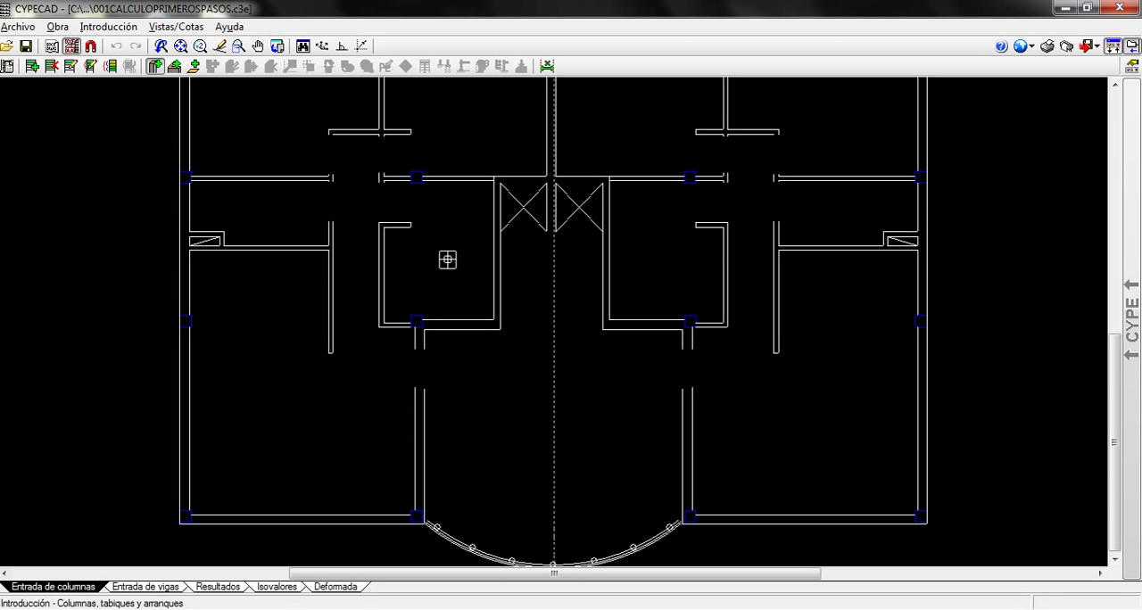
Examine the plan's upper wall and how its central column sits relative to the coordinate origin
{"action": "middle_click_drag", "start_coordinate": [554, 326], "coordinate": [610, 538]}
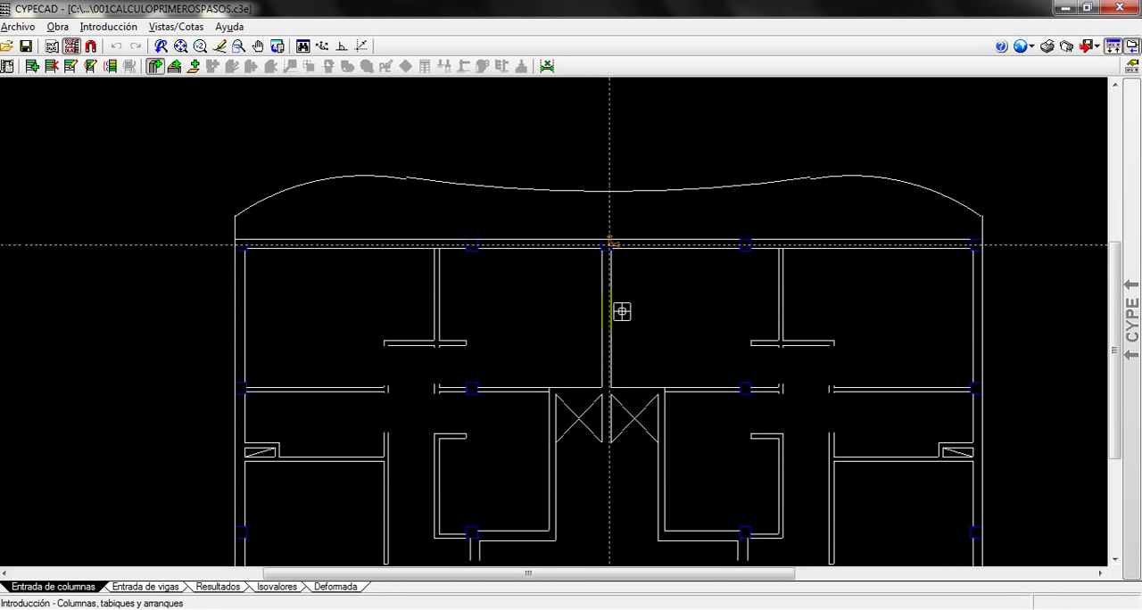
{"action": "middle_click_drag", "start_coordinate": [621, 311], "coordinate": [592, 437]}
{"action": "scroll", "coordinate": [589, 423], "scroll_direction": "up", "scroll_amount": 3}
{"action": "scroll", "coordinate": [624, 384], "scroll_direction": "up", "scroll_amount": 4}
{"action": "middle_click_drag", "start_coordinate": [632, 362], "coordinate": [608, 435]}
{"action": "scroll", "coordinate": [608, 434], "scroll_direction": "up", "scroll_amount": 1}
{"action": "scroll", "coordinate": [608, 433], "scroll_direction": "up", "scroll_amount": 1}
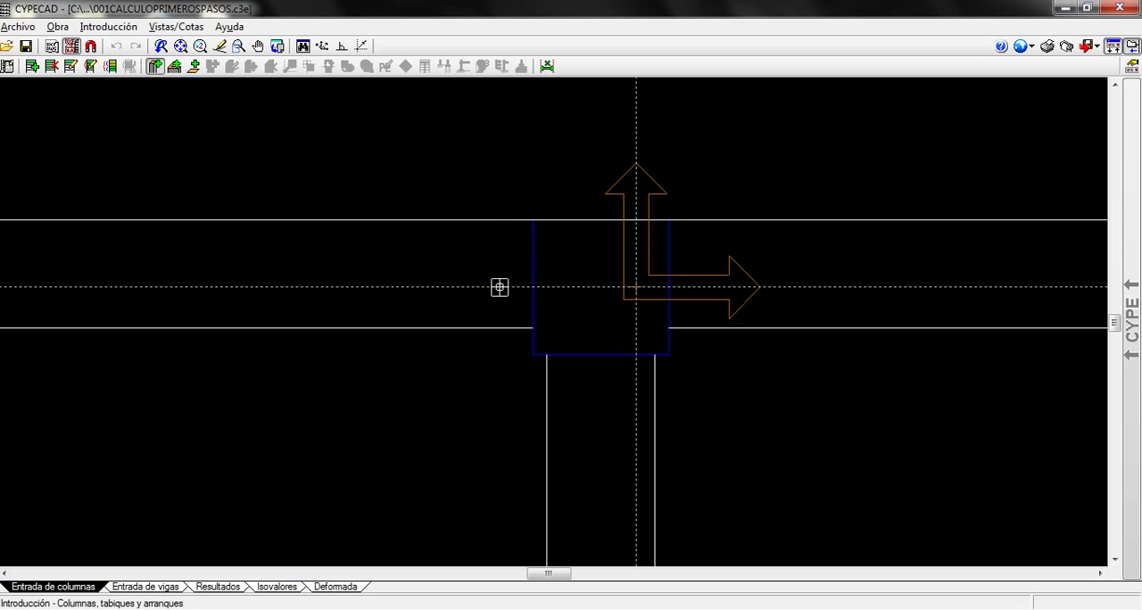
{"action": "scroll", "coordinate": [619, 418], "scroll_direction": "down", "scroll_amount": 4}
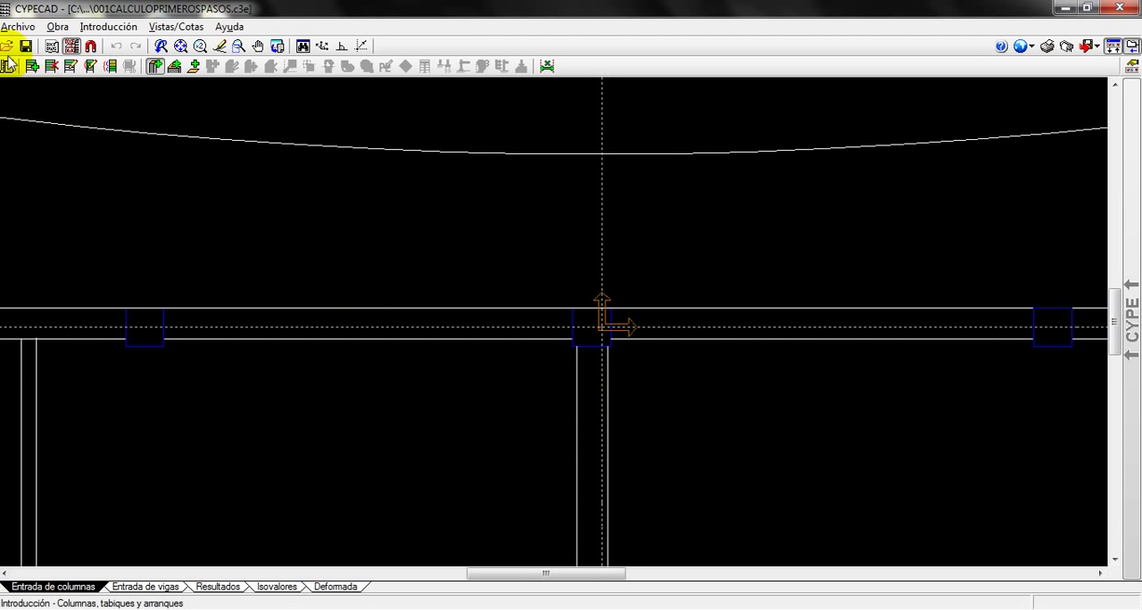
Open the transformation settings of the Modulo Vivienda Tipo template view and bring the whole plan into view
{"action": "left_click", "coordinate": [52, 46]}
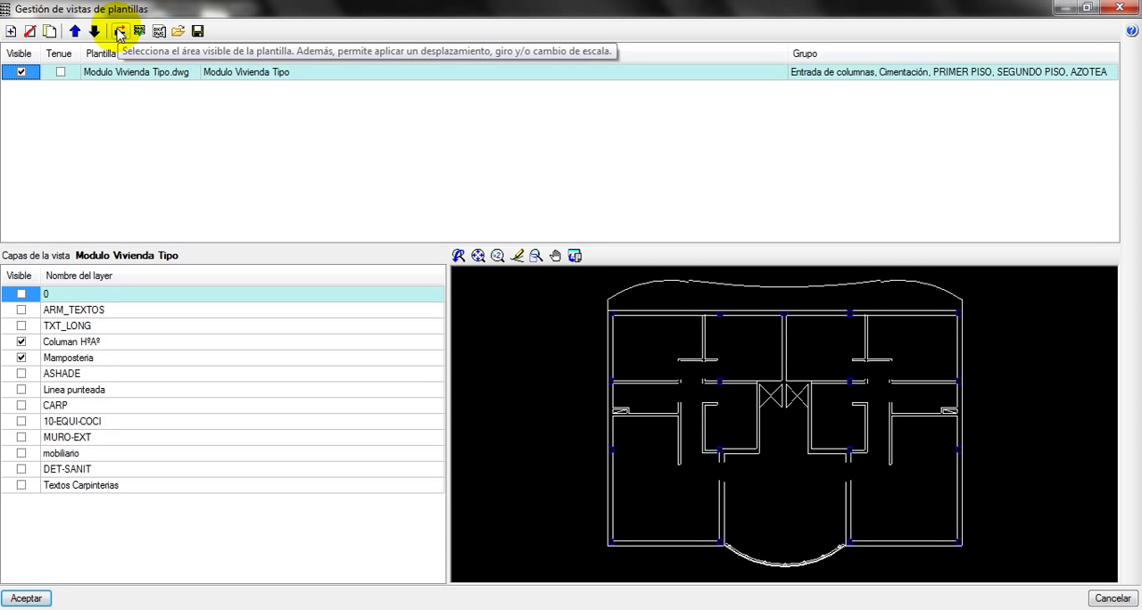
{"action": "left_click", "coordinate": [118, 32]}
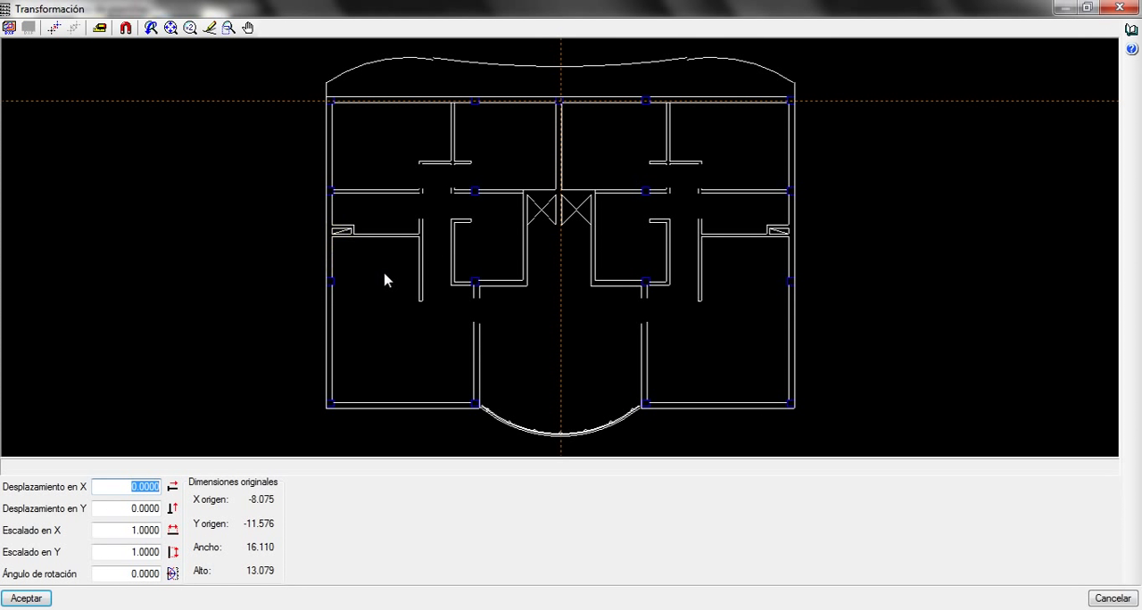
{"action": "scroll", "coordinate": [394, 278], "scroll_direction": "down", "scroll_amount": 2}
{"action": "scroll", "coordinate": [437, 288], "scroll_direction": "up", "scroll_amount": 1}
{"action": "middle_click_drag", "start_coordinate": [435, 255], "coordinate": [507, 258]}
{"action": "scroll", "coordinate": [511, 268], "scroll_direction": "up", "scroll_amount": 2}
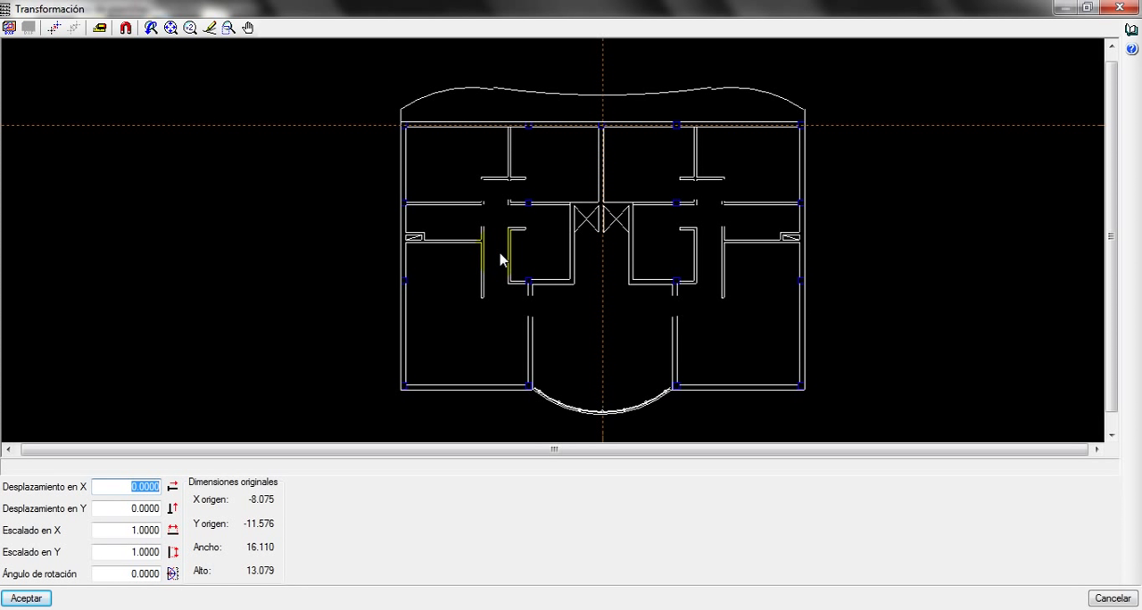
{"action": "middle_click_drag", "start_coordinate": [616, 199], "coordinate": [545, 184]}
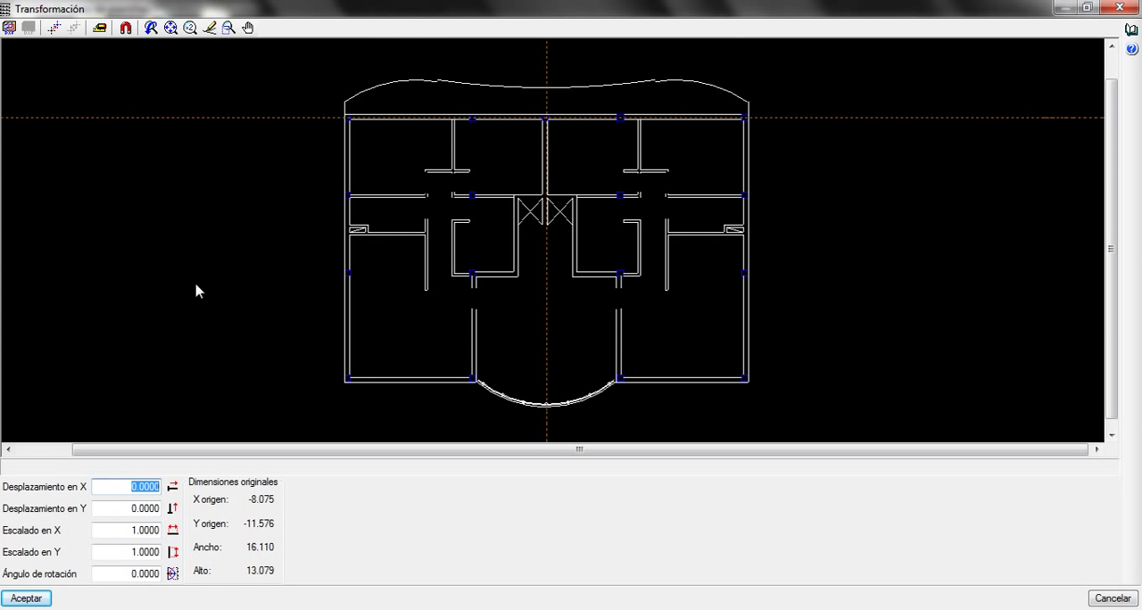
Start changing the template's coordinate origin and activate captures with the Extremo (endpoint) option
{"action": "left_click", "coordinate": [55, 30]}
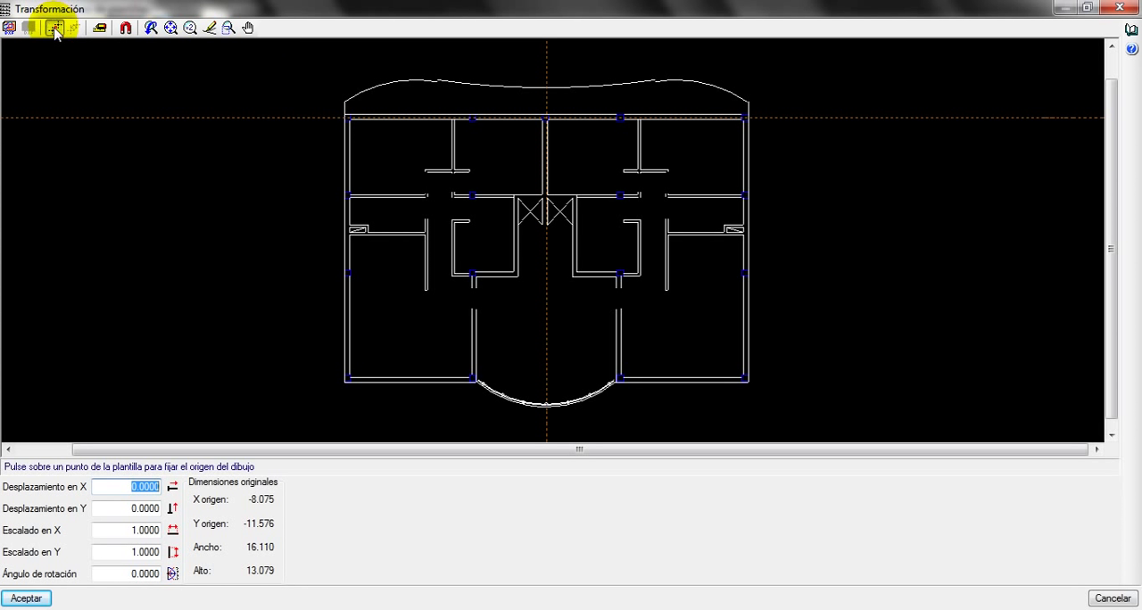
{"action": "left_click", "coordinate": [125, 28]}
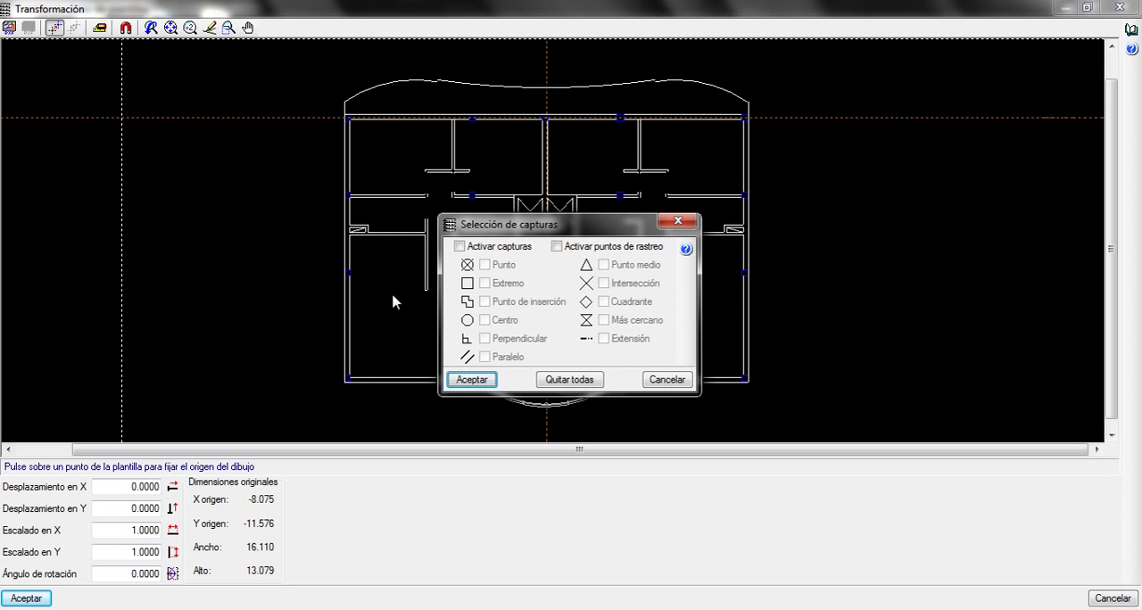
{"action": "left_click", "coordinate": [460, 247]}
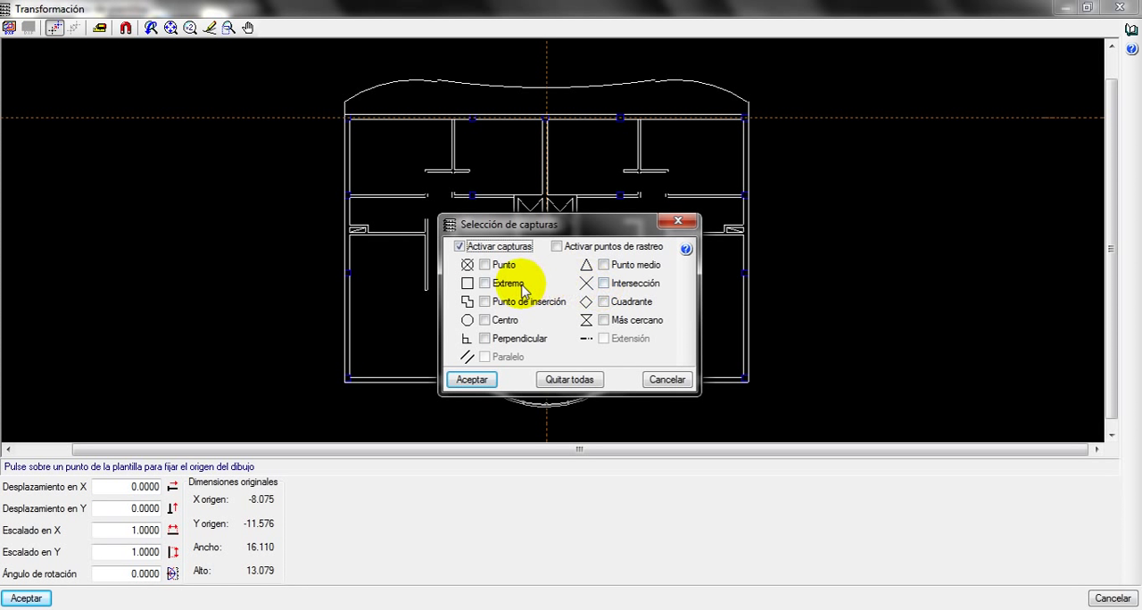
{"action": "left_click", "coordinate": [485, 283]}
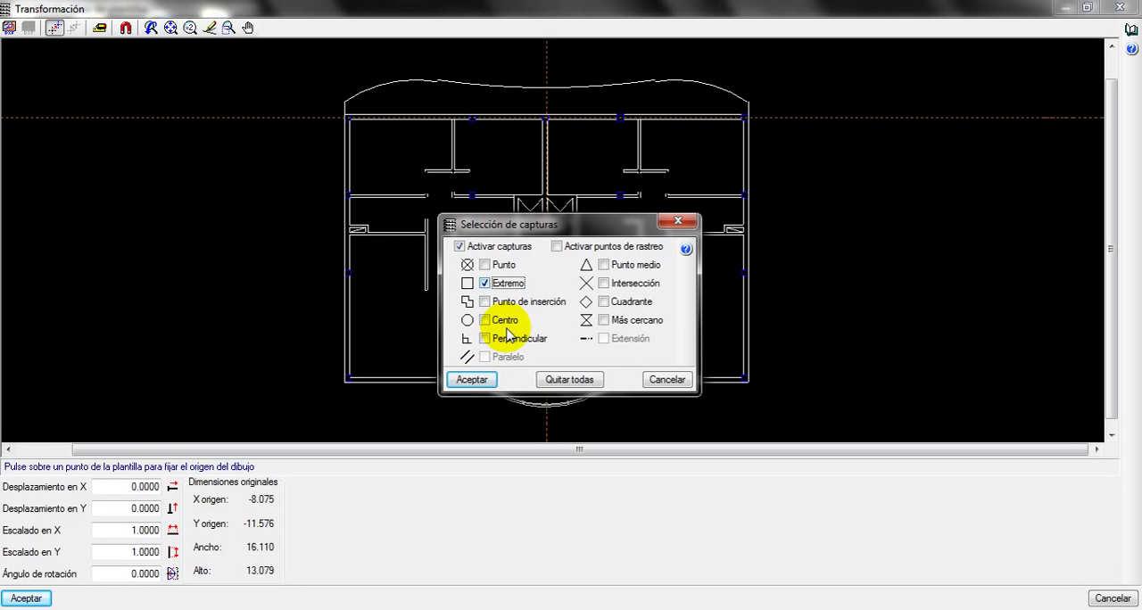
{"action": "left_click", "coordinate": [472, 379]}
Set the template's coordinate origin at the lower-left corner of the plan's lower-left corner column
{"action": "scroll", "coordinate": [320, 375], "scroll_direction": "up", "scroll_amount": 5}
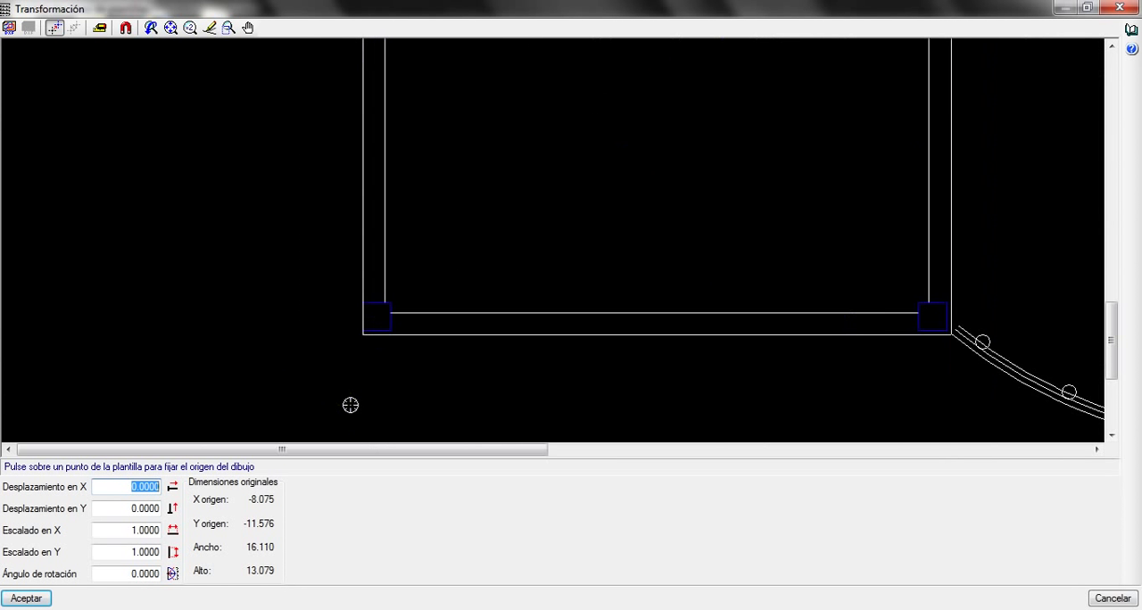
{"action": "scroll", "coordinate": [383, 379], "scroll_direction": "up", "scroll_amount": 4}
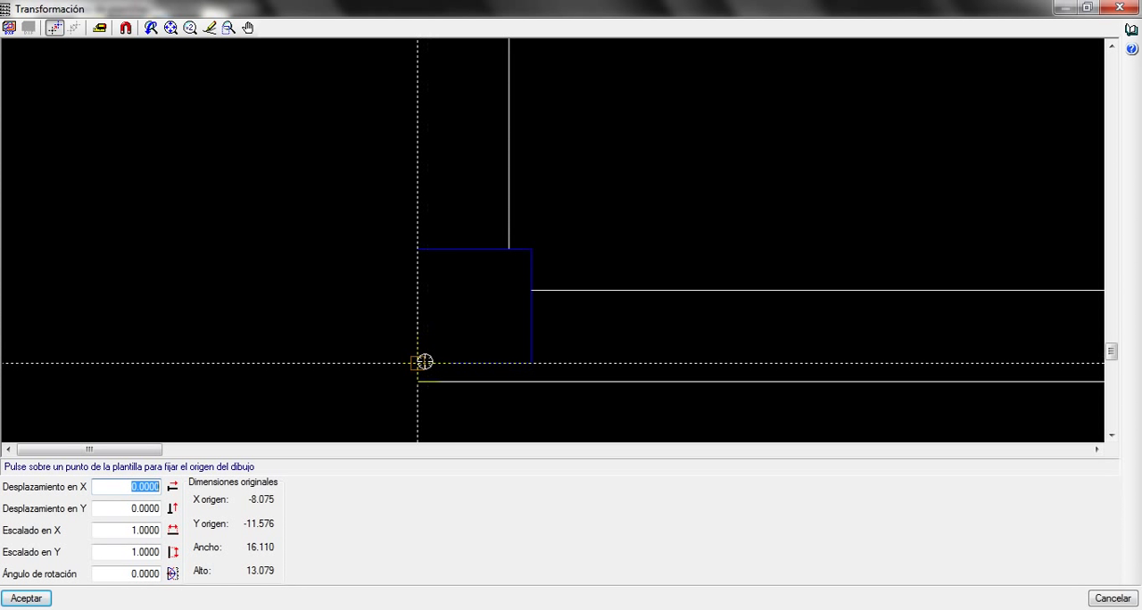
{"action": "scroll", "coordinate": [354, 372], "scroll_direction": "down", "scroll_amount": 4}
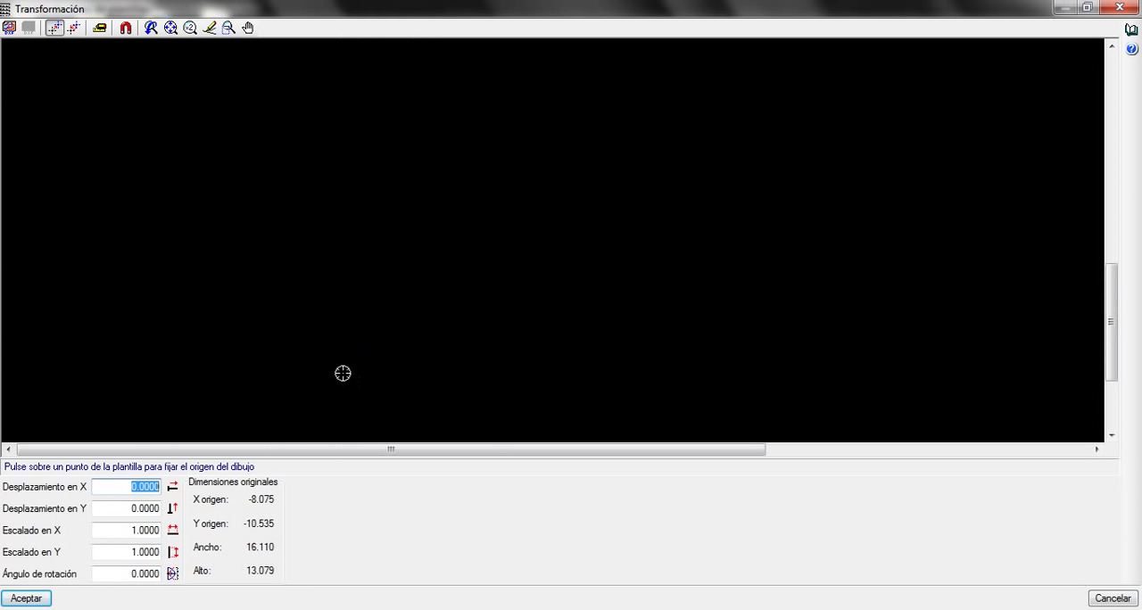
{"action": "scroll", "coordinate": [405, 369], "scroll_direction": "down", "scroll_amount": 3}
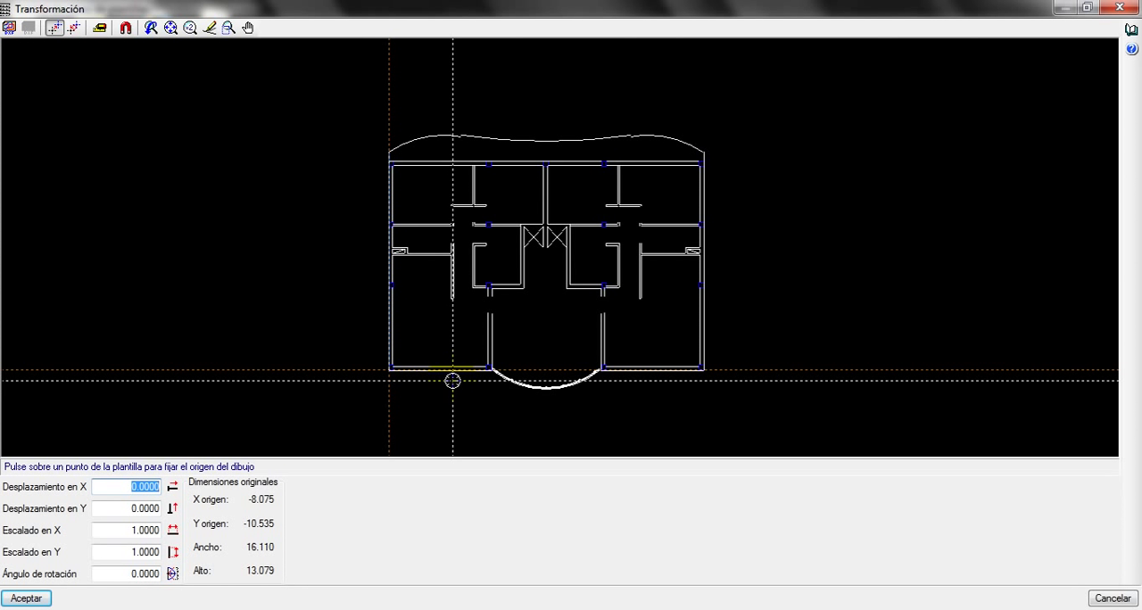
Try limiting the template's visible area to a window over the central and lower-right part of the plan
{"action": "left_click", "coordinate": [10, 28]}
{"action": "left_click_drag", "start_coordinate": [302, 123], "coordinate": [787, 300]}
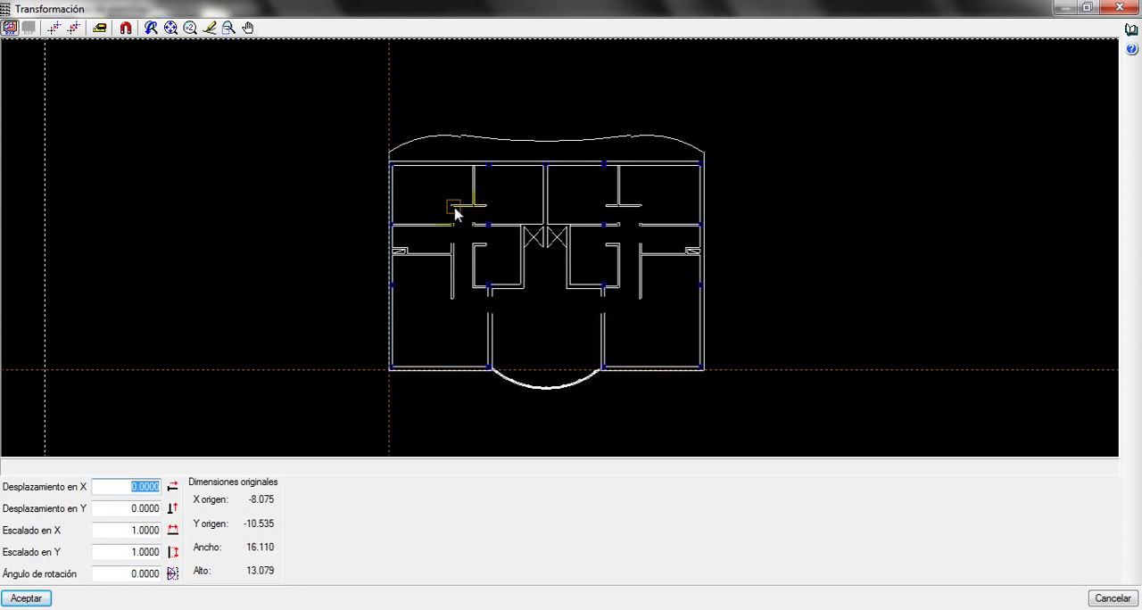
{"action": "left_click_drag", "start_coordinate": [706, 401], "coordinate": [725, 409]}
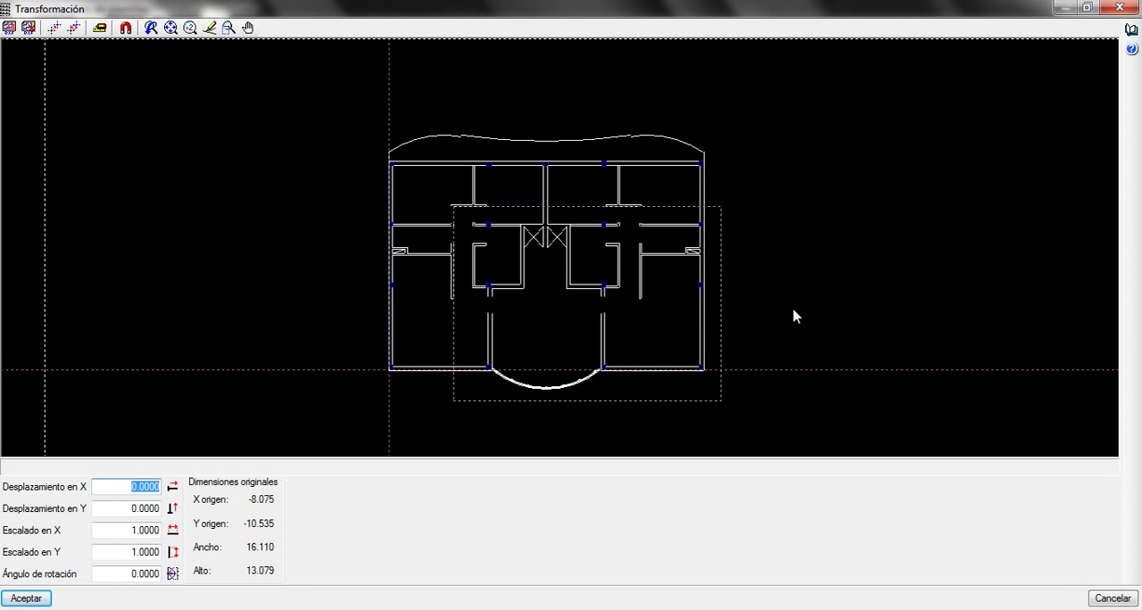
{"action": "left_click", "coordinate": [28, 597]}
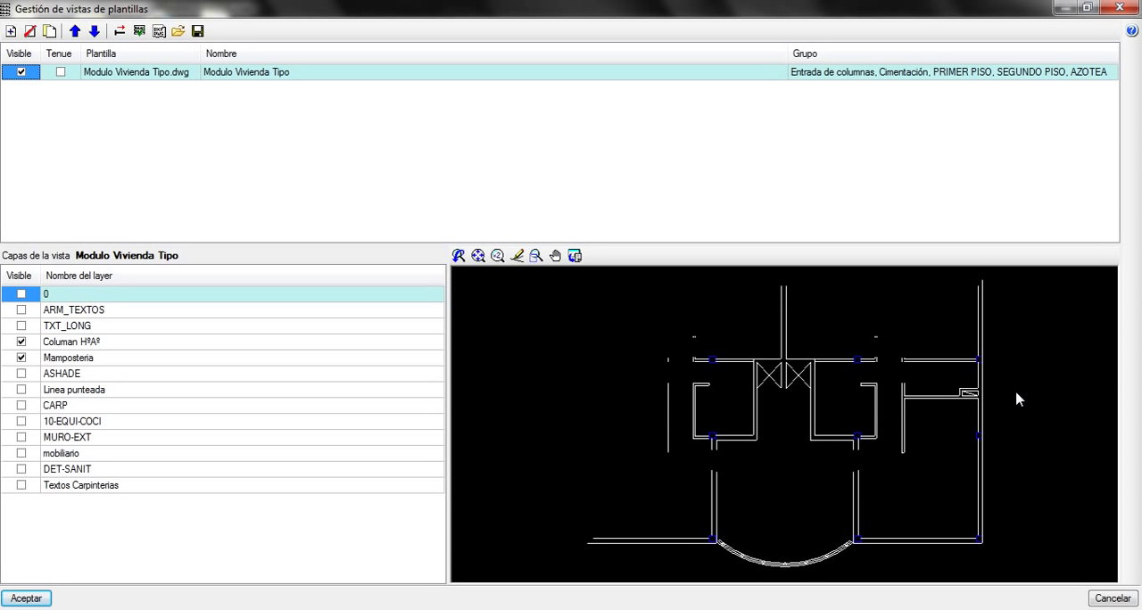
Reopen the template transformation and remove its visible area selection
{"action": "left_click", "coordinate": [119, 32]}
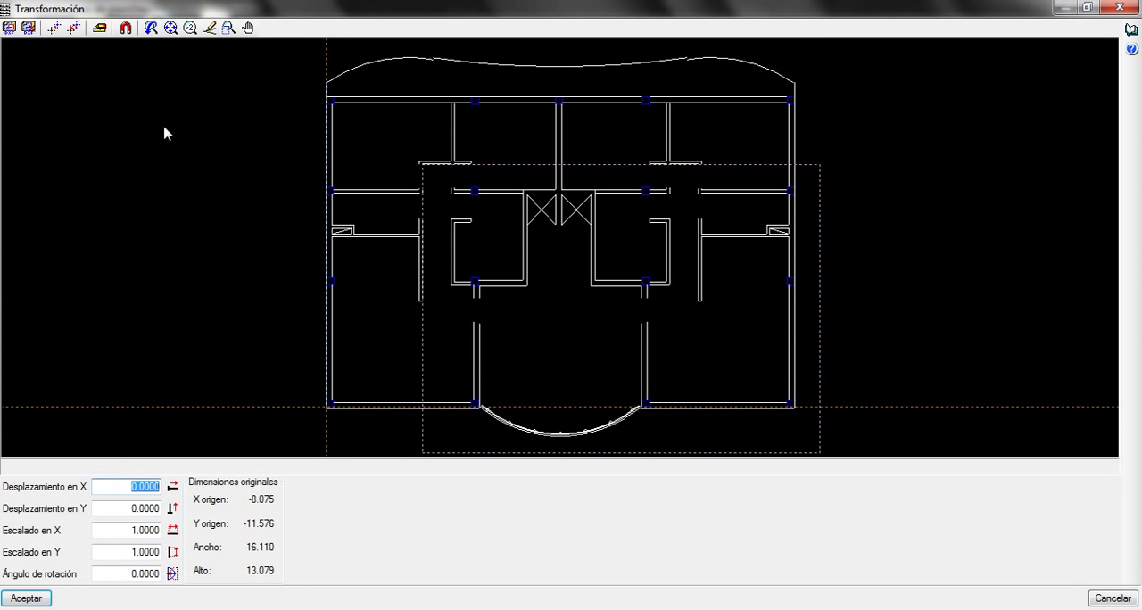
{"action": "left_click", "coordinate": [29, 31]}
{"action": "scroll", "coordinate": [390, 307], "scroll_direction": "down", "scroll_amount": 2}
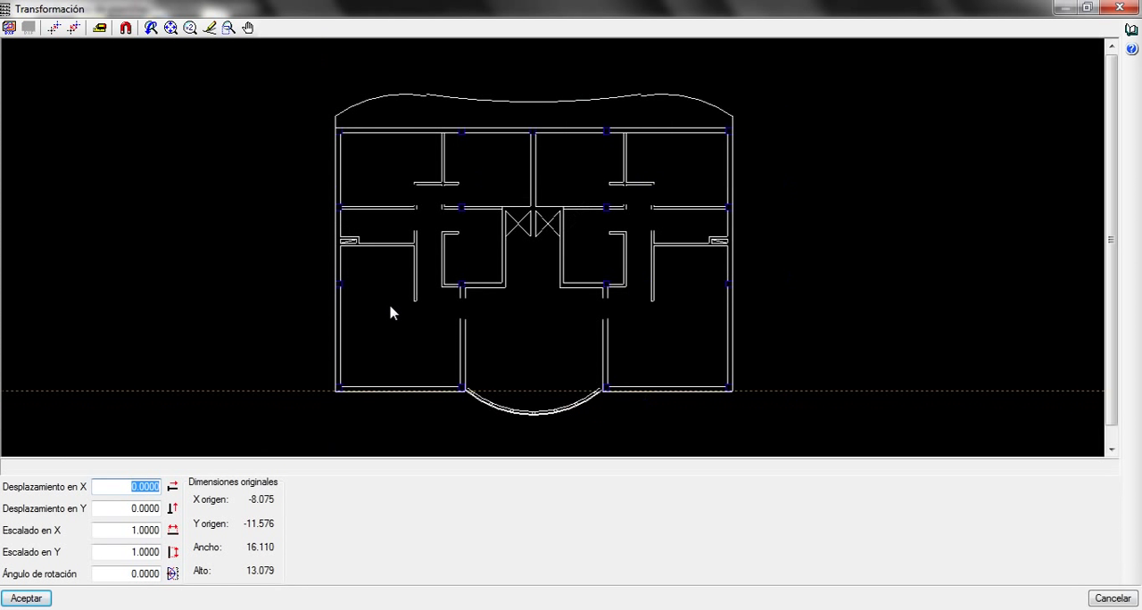
{"action": "left_click_drag", "start_coordinate": [434, 322], "coordinate": [454, 281]}
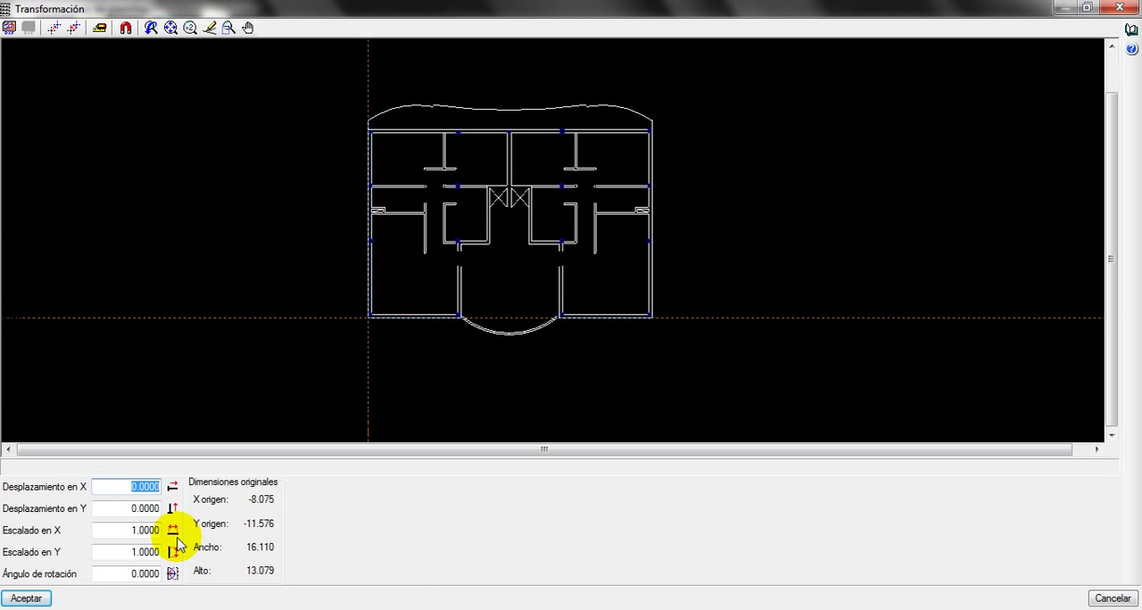
Accept the template transformation and the template view settings
{"action": "left_click", "coordinate": [26, 598]}
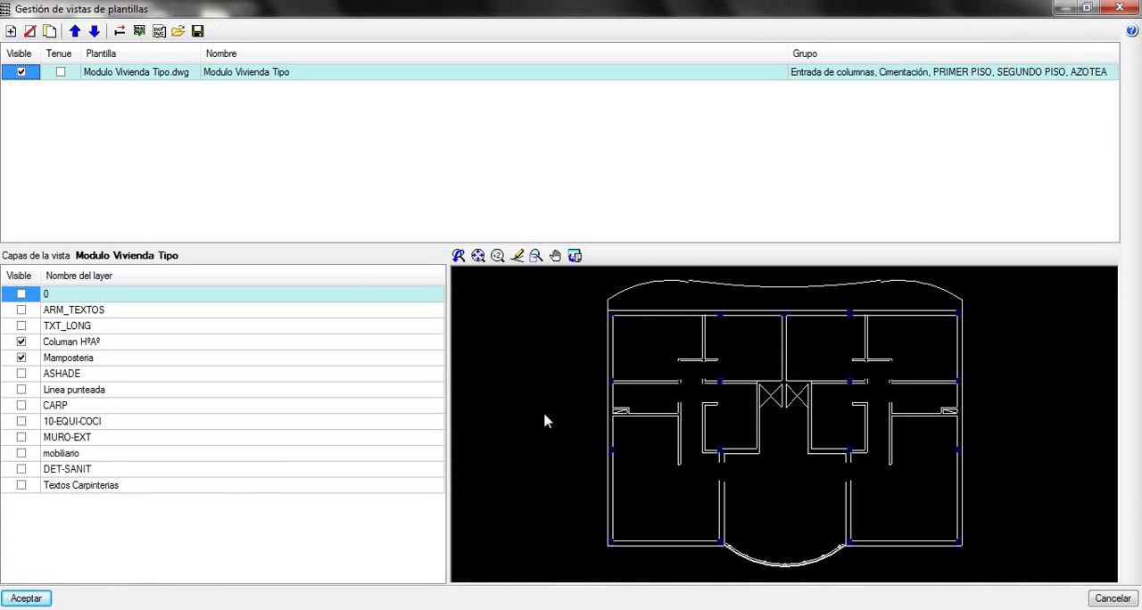
{"action": "left_click", "coordinate": [27, 601]}
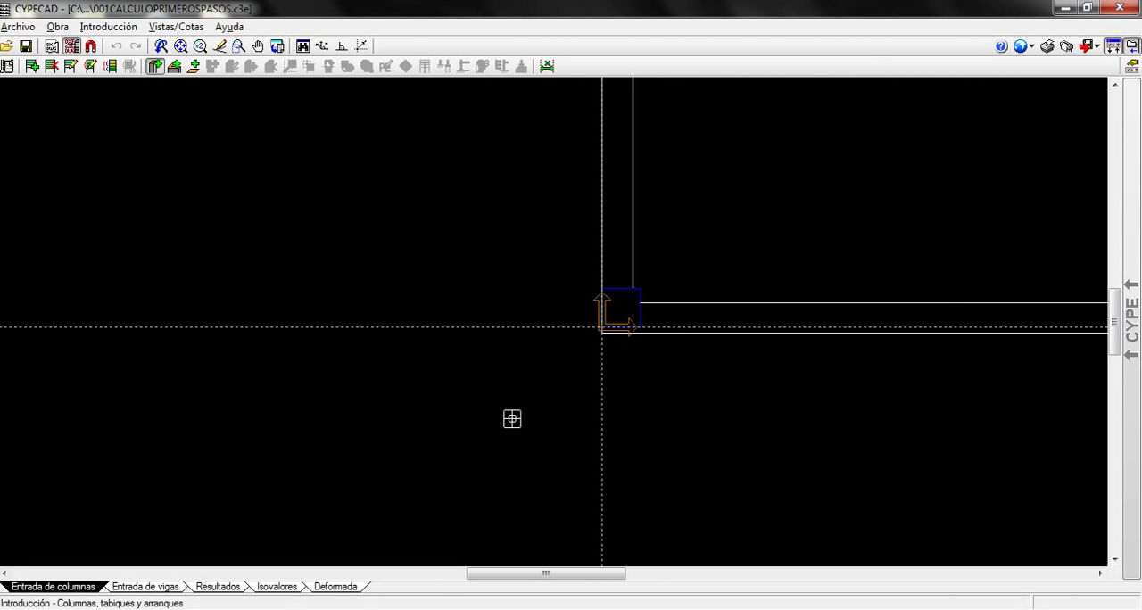
Examine the repositioned plan and how its lower-left corner column sits relative to the coordinate origin
{"action": "scroll", "coordinate": [635, 478], "scroll_direction": "down", "scroll_amount": 4}
{"action": "middle_click_drag", "start_coordinate": [614, 483], "coordinate": [425, 468]}
{"action": "scroll", "coordinate": [501, 438], "scroll_direction": "up", "scroll_amount": 1}
{"action": "middle_click_drag", "start_coordinate": [498, 437], "coordinate": [419, 433]}
{"action": "scroll", "coordinate": [419, 434], "scroll_direction": "up", "scroll_amount": 4}
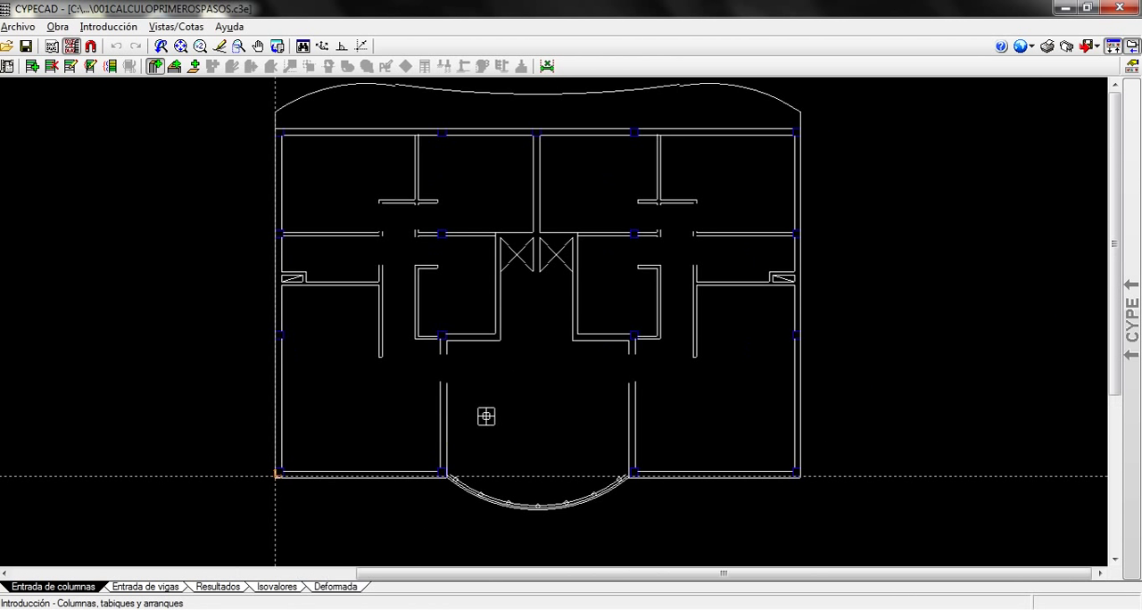
{"action": "scroll", "coordinate": [381, 414], "scroll_direction": "up", "scroll_amount": 1}
{"action": "middle_click_drag", "start_coordinate": [416, 395], "coordinate": [476, 423]}
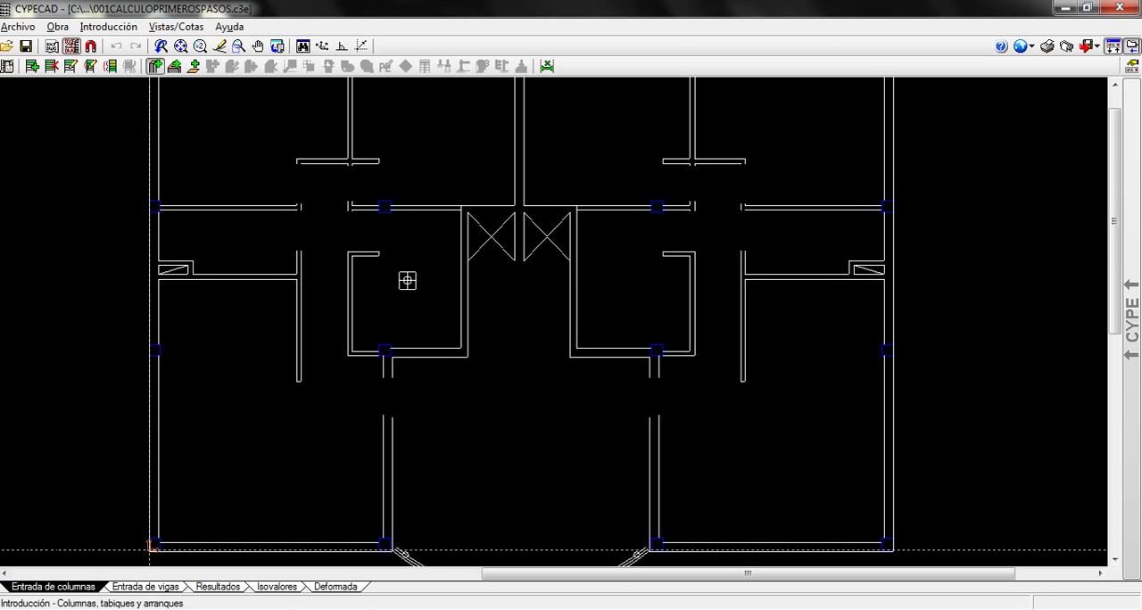
Examine the column outline on the interior wall just left of the crossed boxes at the plan's centre
{"action": "scroll", "coordinate": [406, 277], "scroll_direction": "up", "scroll_amount": 3}
{"action": "middle_click_drag", "start_coordinate": [413, 238], "coordinate": [471, 438]}
{"action": "scroll", "coordinate": [436, 380], "scroll_direction": "up", "scroll_amount": 1}
{"action": "scroll", "coordinate": [434, 380], "scroll_direction": "down", "scroll_amount": 2}
{"action": "scroll", "coordinate": [436, 380], "scroll_direction": "up", "scroll_amount": 3}
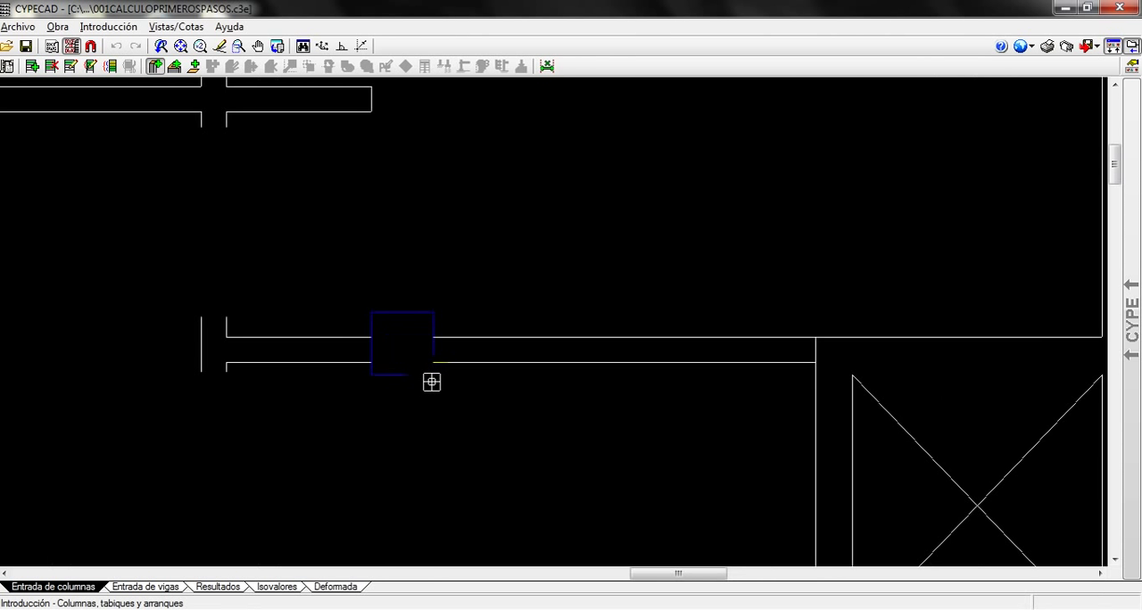
{"action": "scroll", "coordinate": [425, 387], "scroll_direction": "down", "scroll_amount": 3}
{"action": "scroll", "coordinate": [426, 387], "scroll_direction": "up", "scroll_amount": 3}
{"action": "scroll", "coordinate": [426, 387], "scroll_direction": "down", "scroll_amount": 2}
{"action": "scroll", "coordinate": [426, 389], "scroll_direction": "up", "scroll_amount": 1}
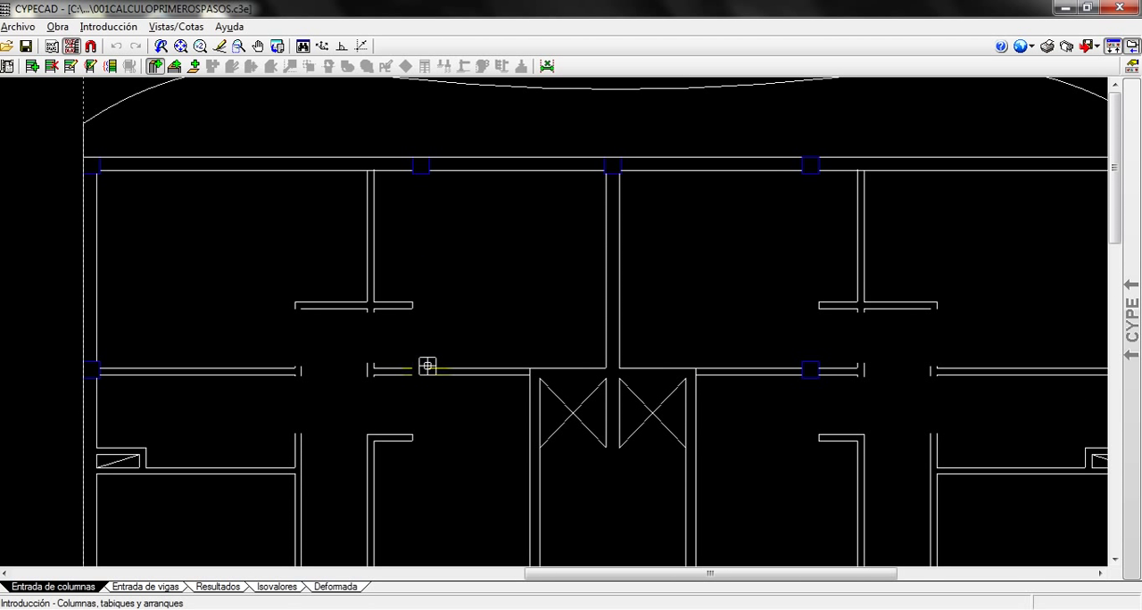
{"action": "middle_click_drag", "start_coordinate": [452, 378], "coordinate": [579, 324]}
{"action": "scroll", "coordinate": [543, 317], "scroll_direction": "up", "scroll_amount": 2}
{"action": "scroll", "coordinate": [543, 318], "scroll_direction": "up", "scroll_amount": 2}
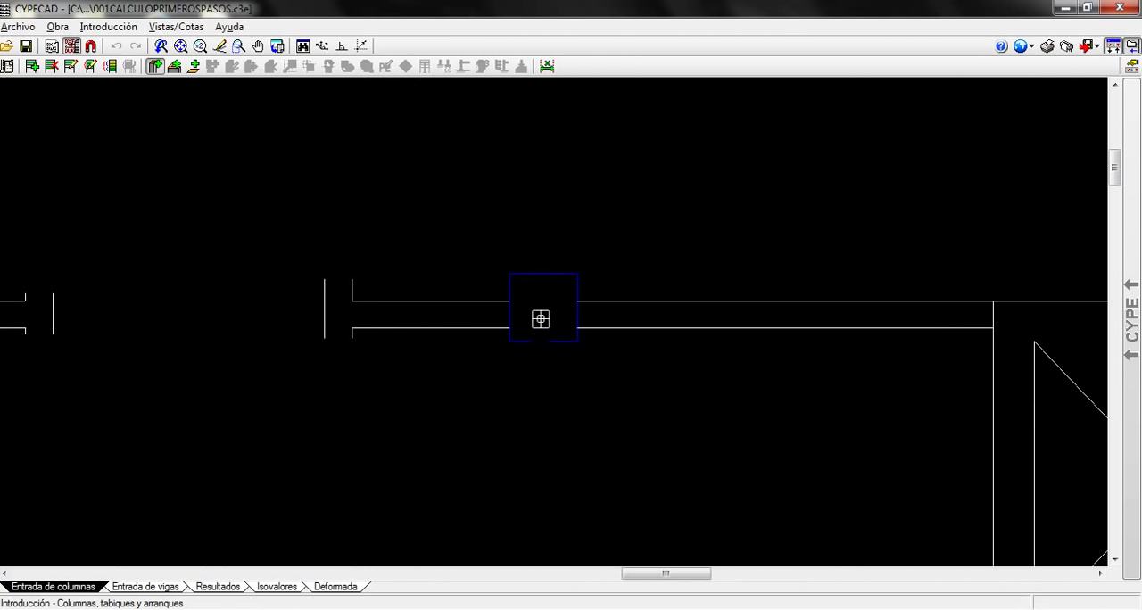
{"action": "middle_click_drag", "start_coordinate": [520, 273], "coordinate": [459, 285]}
{"action": "scroll", "coordinate": [438, 338], "scroll_direction": "up", "scroll_amount": 2}
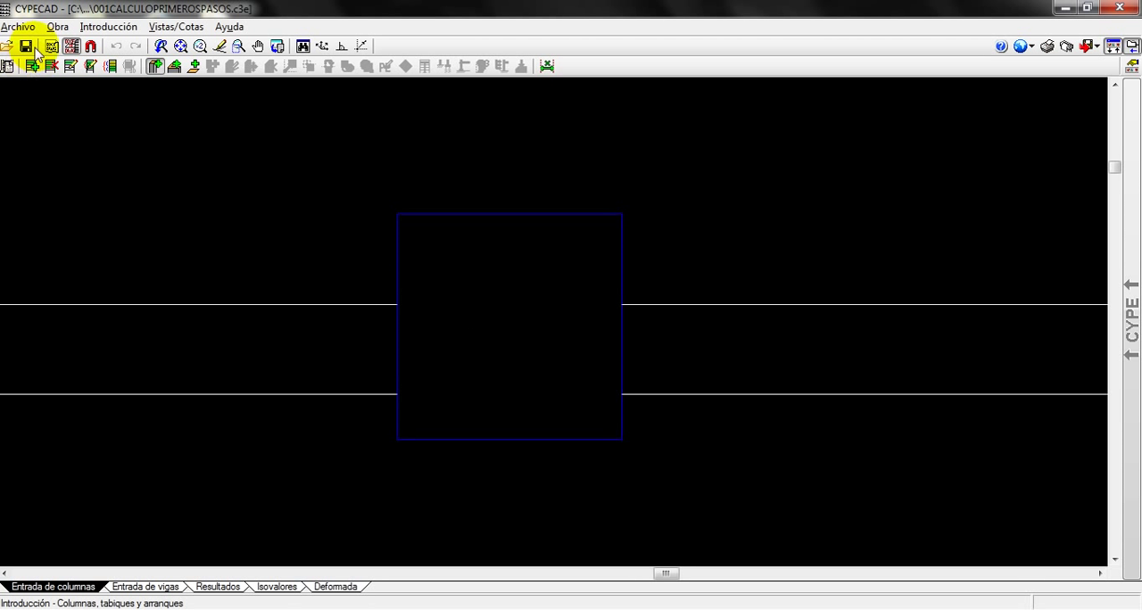
Activate template captures in the drawing area with the Punto medio and Extremo options
{"action": "left_click", "coordinate": [90, 47]}
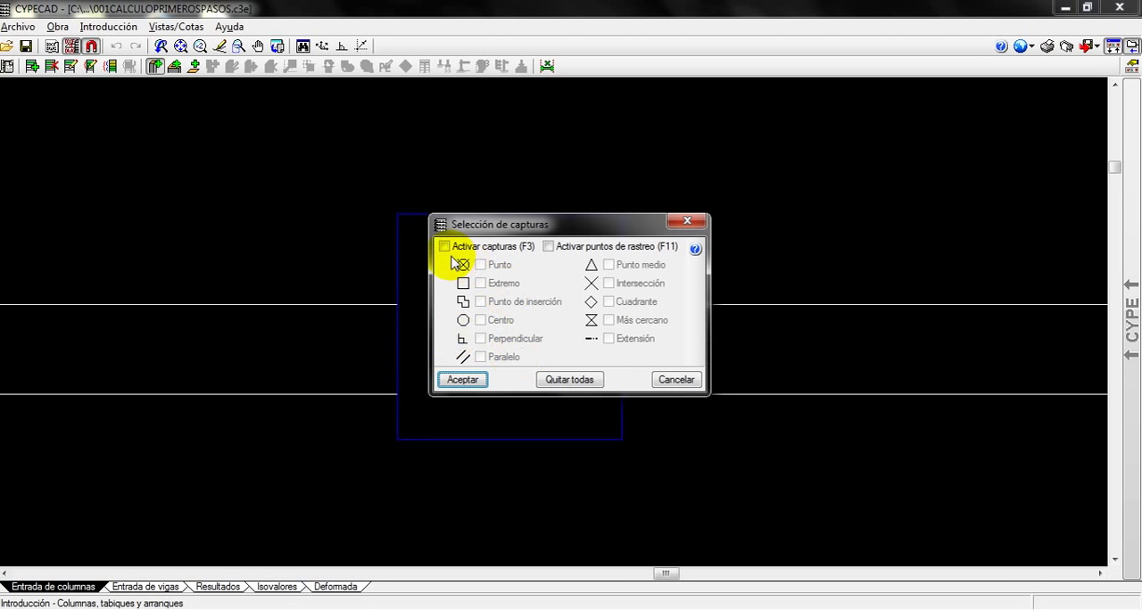
{"action": "left_click", "coordinate": [609, 265]}
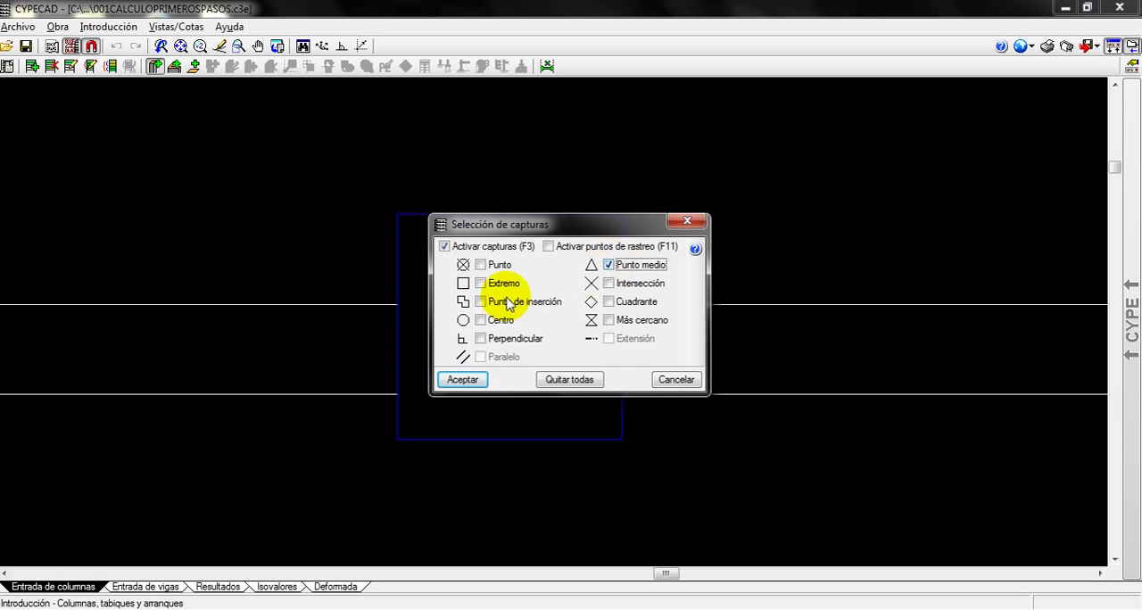
{"action": "left_click", "coordinate": [481, 284]}
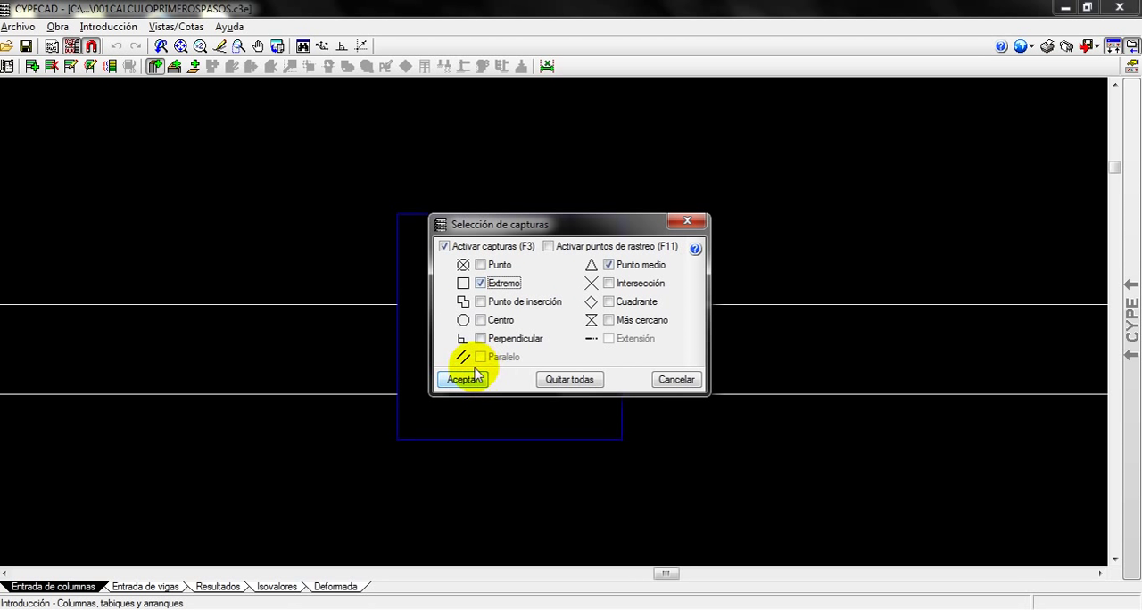
{"action": "left_click", "coordinate": [463, 379]}
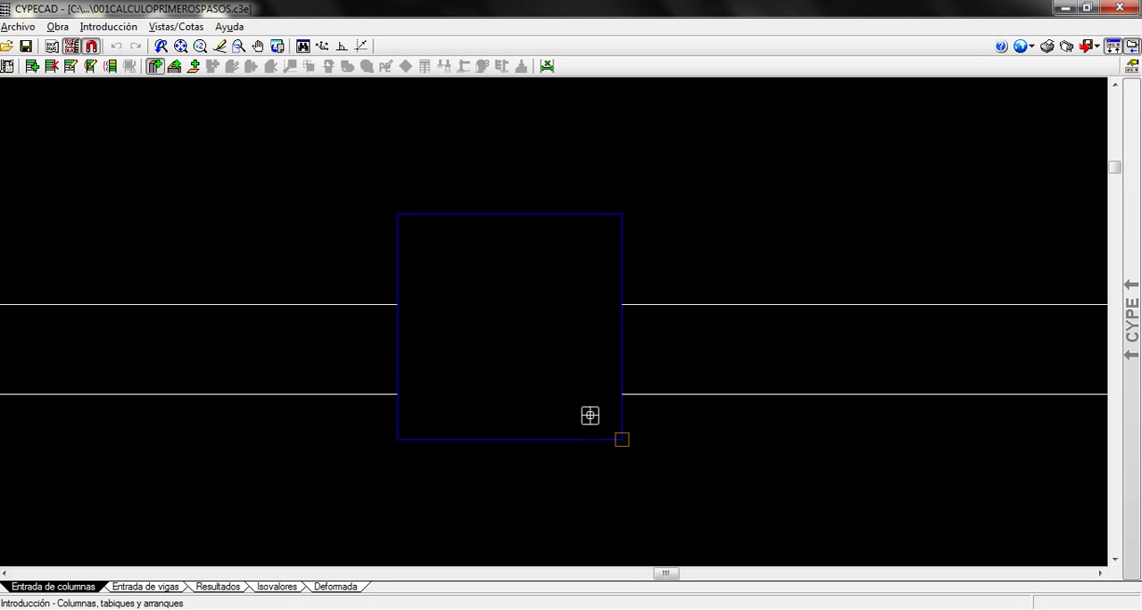
Place column C1 on the interior wall's column outline, snapping it to the outline's upper-left corner
{"action": "left_click", "coordinate": [406, 224]}
{"action": "scroll", "coordinate": [510, 327], "scroll_direction": "down", "scroll_amount": 2}
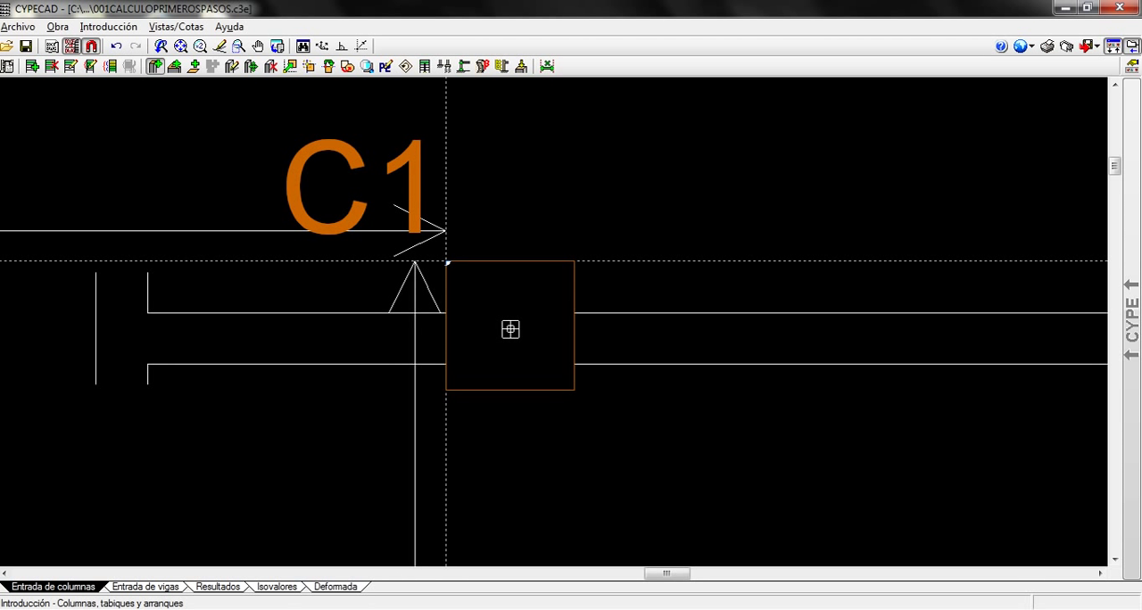
{"action": "scroll", "coordinate": [511, 329], "scroll_direction": "down", "scroll_amount": 1}
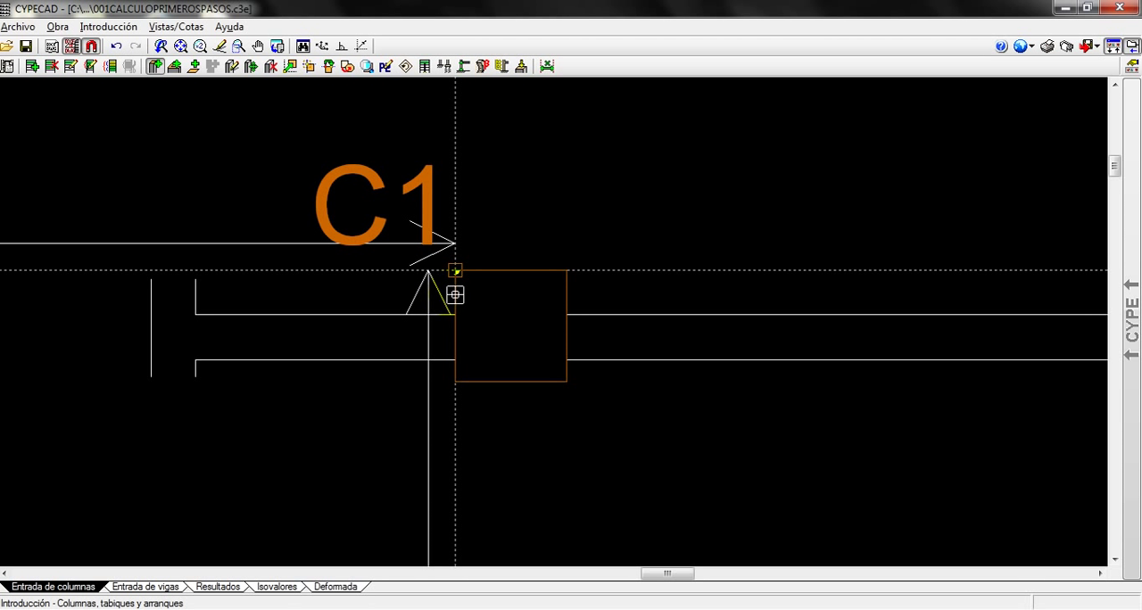
{"action": "scroll", "coordinate": [469, 295], "scroll_direction": "up", "scroll_amount": 3}
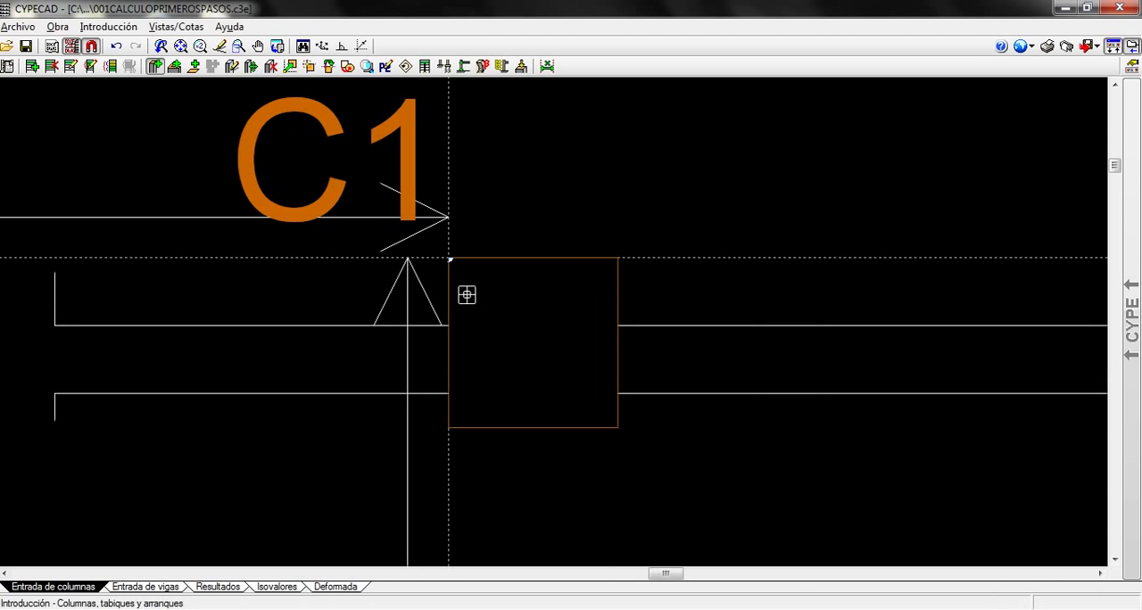
{"action": "middle_click_drag", "start_coordinate": [484, 308], "coordinate": [372, 281]}
{"action": "scroll", "coordinate": [370, 281], "scroll_direction": "up", "scroll_amount": 2}
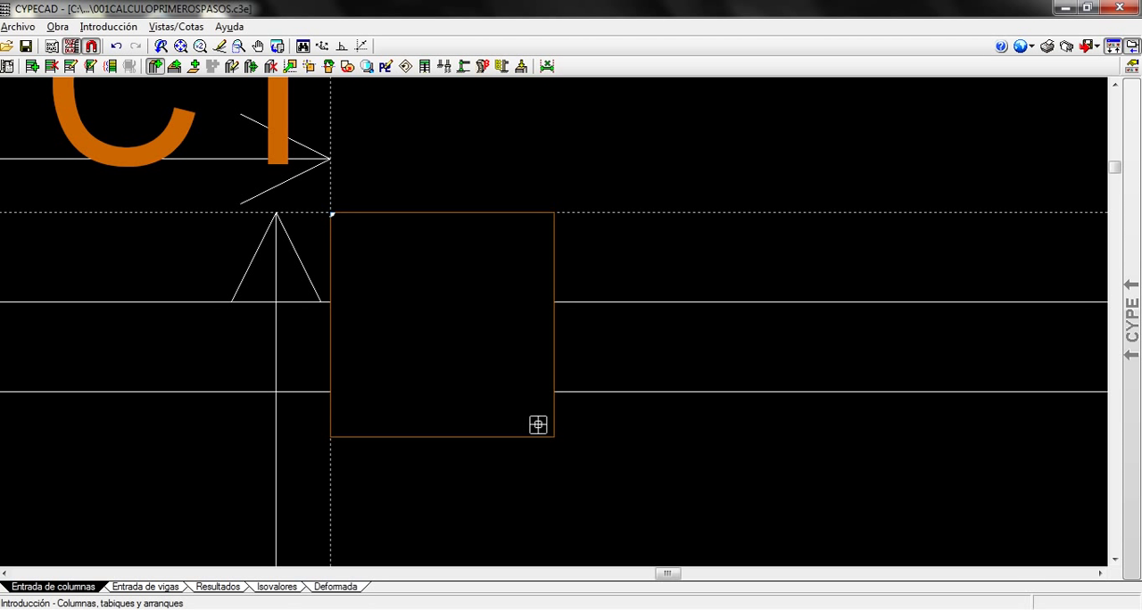
{"action": "scroll", "coordinate": [336, 218], "scroll_direction": "up", "scroll_amount": 2}
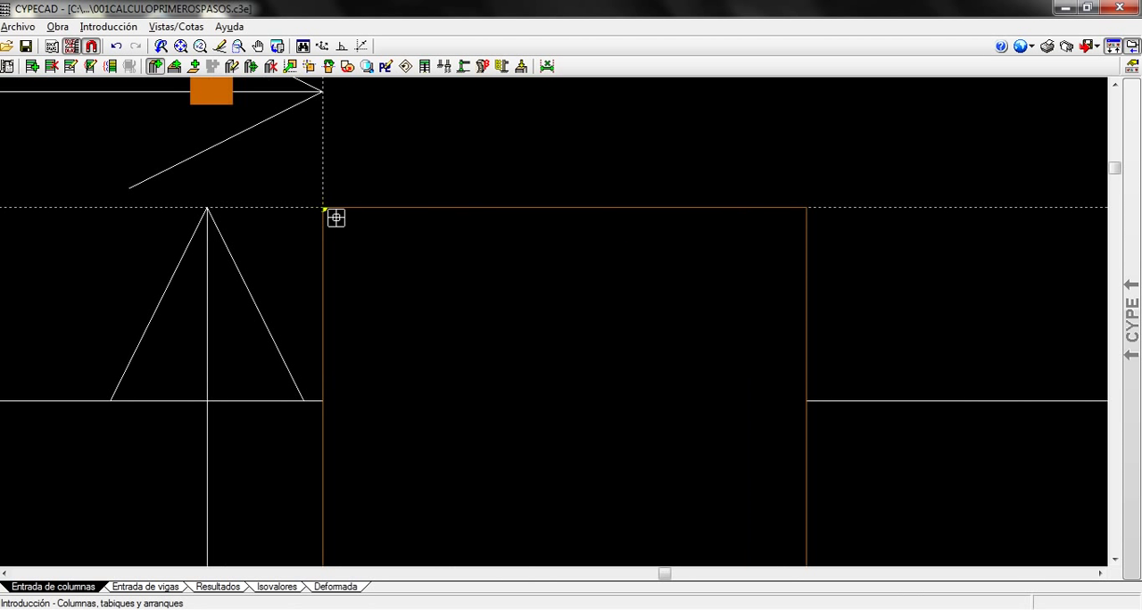
Place column C2 on the column outline just right of the central crossed boxes, snapping it to the outline's upper-edge midpoint
{"action": "scroll", "coordinate": [487, 281], "scroll_direction": "down", "scroll_amount": 2}
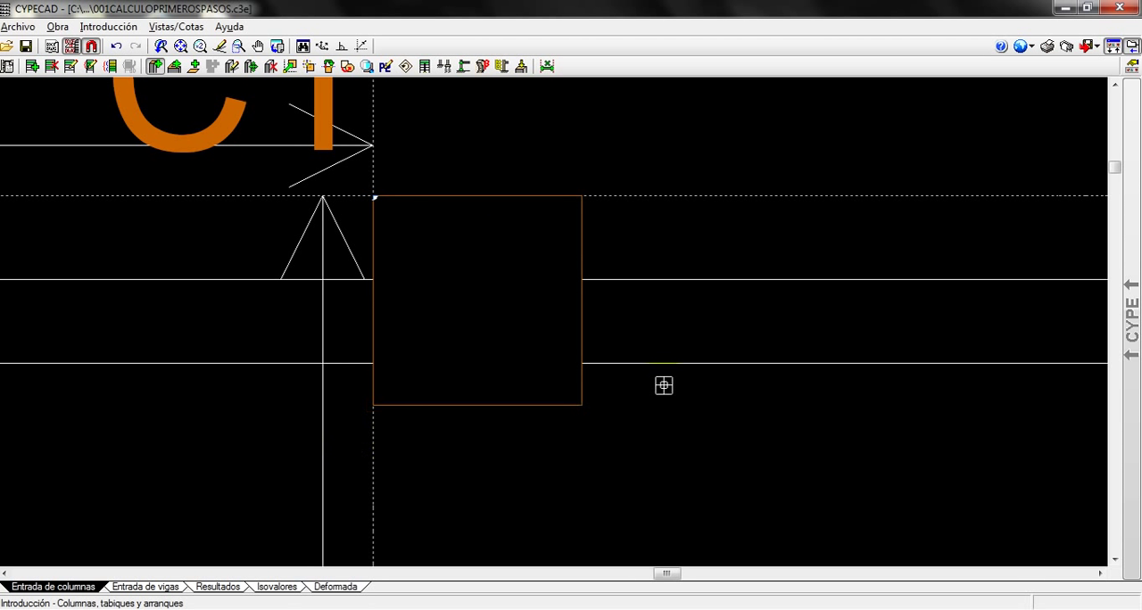
{"action": "scroll", "coordinate": [723, 387], "scroll_direction": "down", "scroll_amount": 5}
{"action": "middle_click_drag", "start_coordinate": [966, 412], "coordinate": [188, 336]}
{"action": "middle_click_drag", "start_coordinate": [617, 335], "coordinate": [369, 345]}
{"action": "scroll", "coordinate": [422, 313], "scroll_direction": "up", "scroll_amount": 5}
{"action": "scroll", "coordinate": [432, 306], "scroll_direction": "up", "scroll_amount": 2}
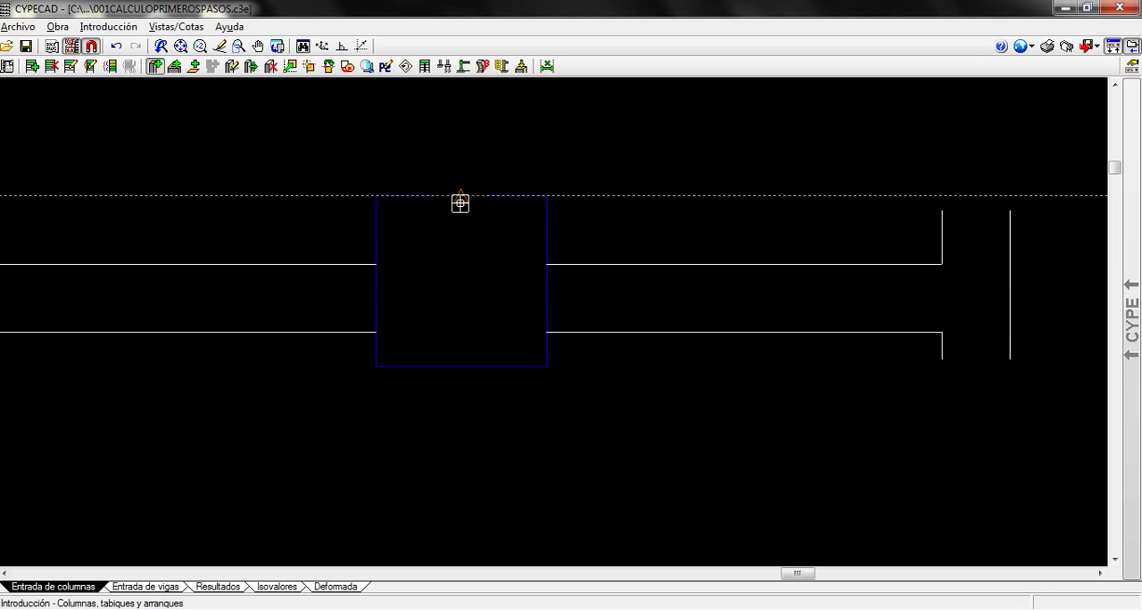
Place column C3 where the same horizontal wall meets the right exterior wall, snapping it to the outline's upper-right corner
{"action": "scroll", "coordinate": [512, 277], "scroll_direction": "down", "scroll_amount": 7}
{"action": "scroll", "coordinate": [522, 298], "scroll_direction": "down", "scroll_amount": 5}
{"action": "middle_click_drag", "start_coordinate": [748, 355], "coordinate": [314, 346]}
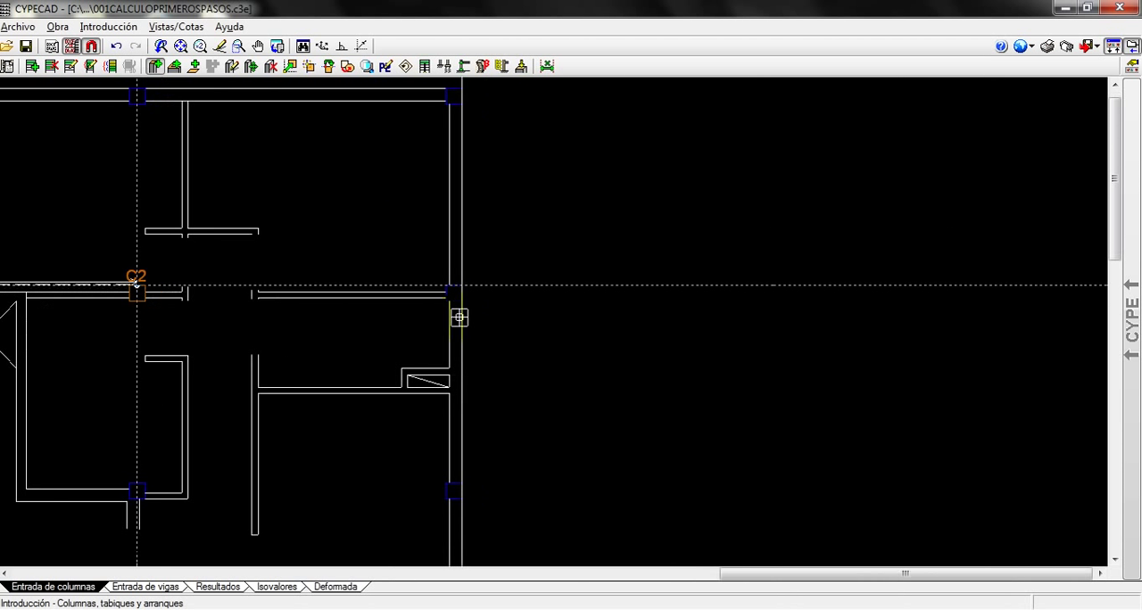
{"action": "scroll", "coordinate": [459, 317], "scroll_direction": "up", "scroll_amount": 8}
{"action": "scroll", "coordinate": [496, 295], "scroll_direction": "up", "scroll_amount": 1}
{"action": "middle_click_drag", "start_coordinate": [553, 217], "coordinate": [556, 314]}
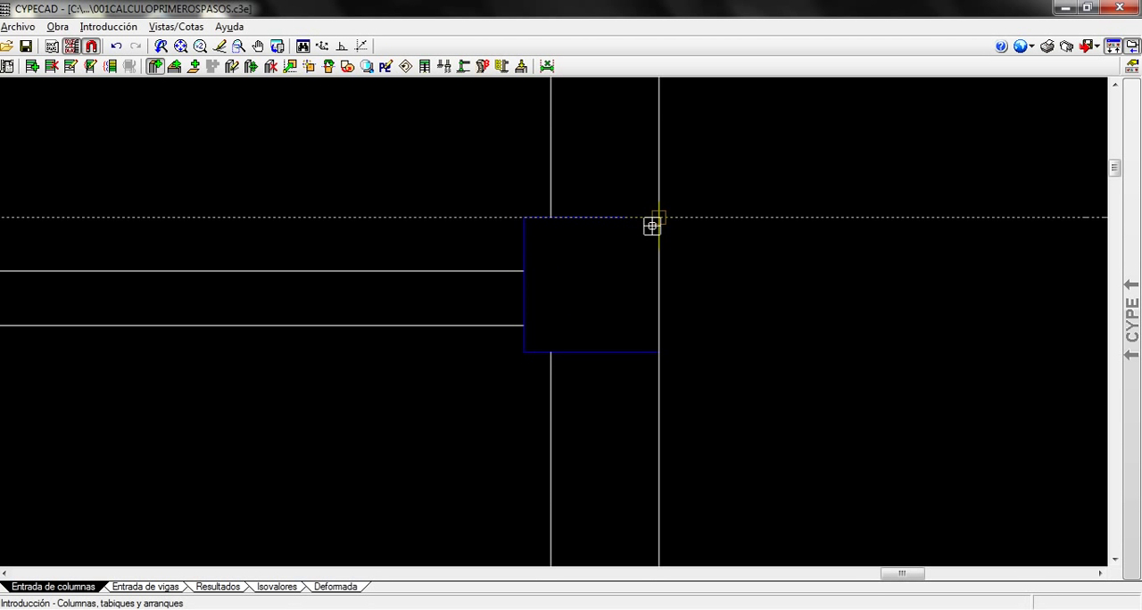
Place column C4 on the right exterior wall's outline below C3, snapping it to the midpoint of the outline's right edge
{"action": "scroll", "coordinate": [476, 331], "scroll_direction": "down", "scroll_amount": 3}
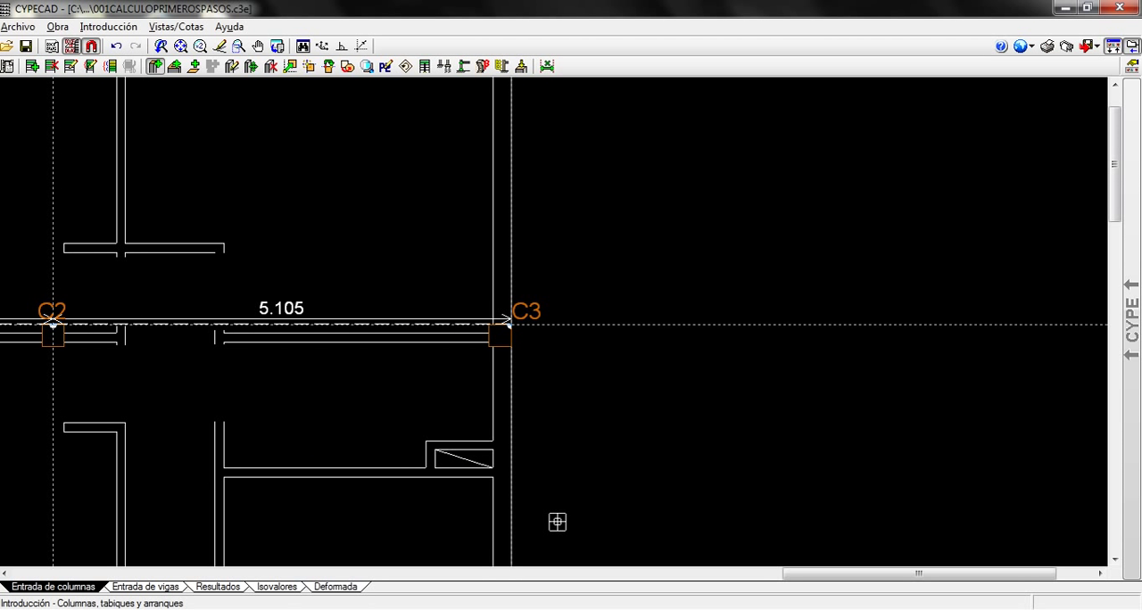
{"action": "middle_click_drag", "start_coordinate": [557, 522], "coordinate": [645, 217]}
{"action": "scroll", "coordinate": [561, 320], "scroll_direction": "up", "scroll_amount": 3}
{"action": "scroll", "coordinate": [561, 315], "scroll_direction": "up", "scroll_amount": 1}
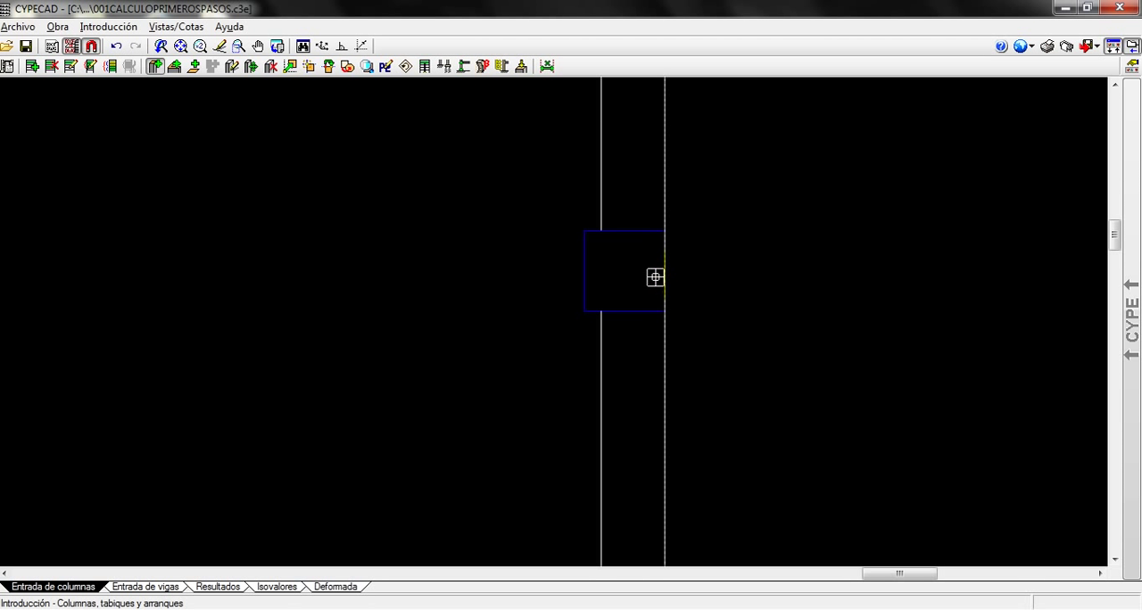
{"action": "left_click", "coordinate": [658, 276]}
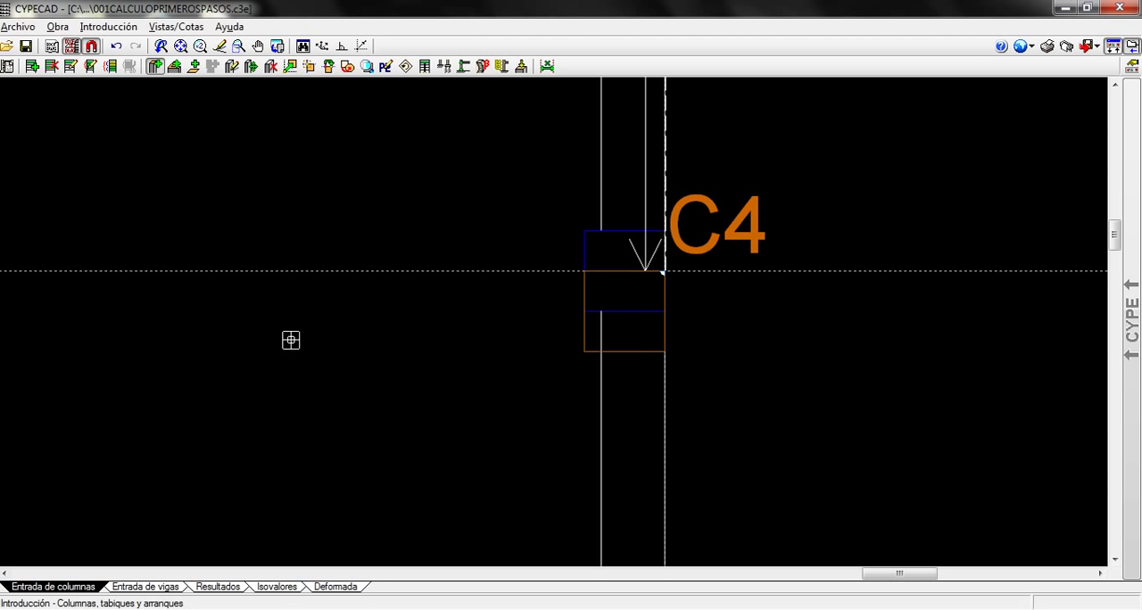
Place column C5 at the centre of the outline on the interior wall junction below C2
{"action": "scroll", "coordinate": [247, 364], "scroll_direction": "down", "scroll_amount": 3}
{"action": "middle_click_drag", "start_coordinate": [184, 359], "coordinate": [715, 378]}
{"action": "middle_click_drag", "start_coordinate": [171, 396], "coordinate": [612, 402]}
{"action": "scroll", "coordinate": [617, 401], "scroll_direction": "up", "scroll_amount": 3}
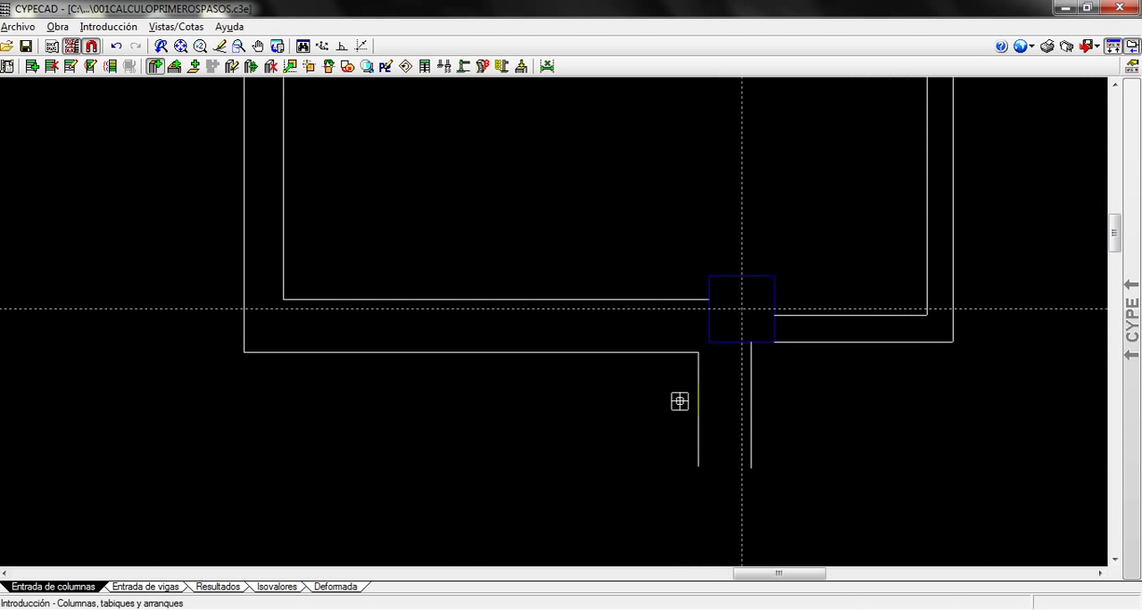
{"action": "left_click", "coordinate": [743, 309]}
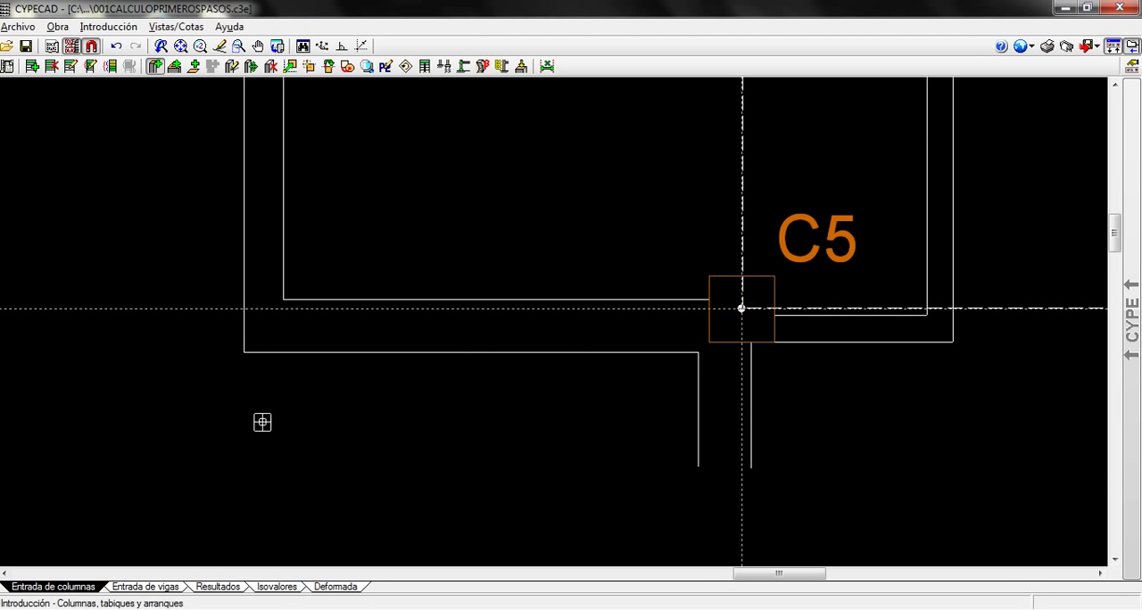
Place column C6 on the interior wall junction's outline below C1, snapping it to the midpoint of the outline's left edge
{"action": "middle_click_drag", "start_coordinate": [230, 420], "coordinate": [797, 419]}
{"action": "scroll", "coordinate": [162, 411], "scroll_direction": "up", "scroll_amount": 1}
{"action": "middle_click_drag", "start_coordinate": [162, 411], "coordinate": [856, 414]}
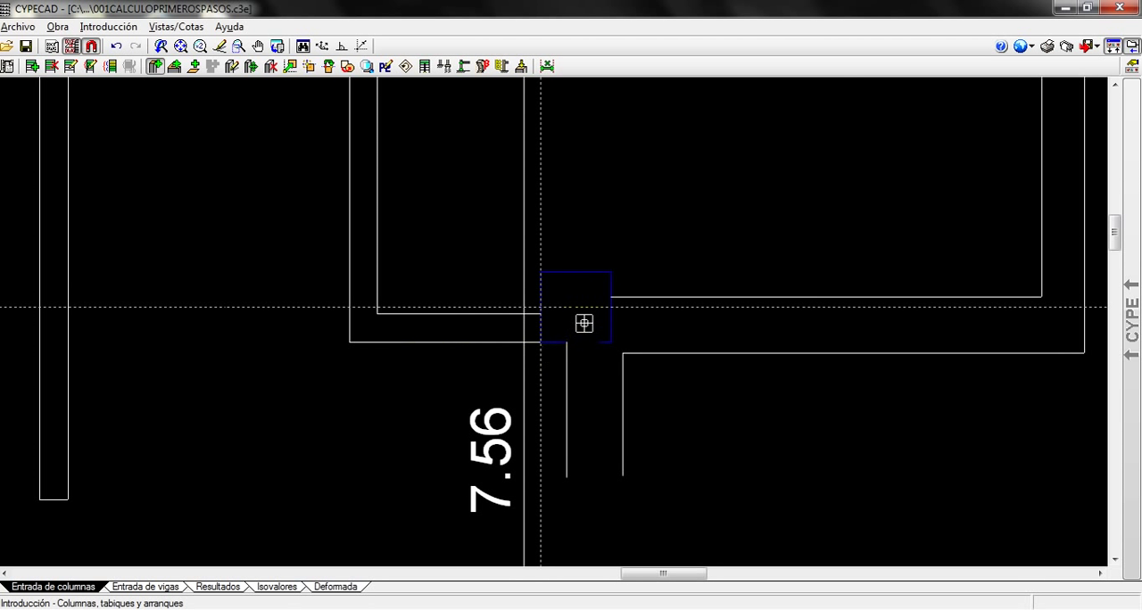
{"action": "scroll", "coordinate": [538, 306], "scroll_direction": "up", "scroll_amount": 3}
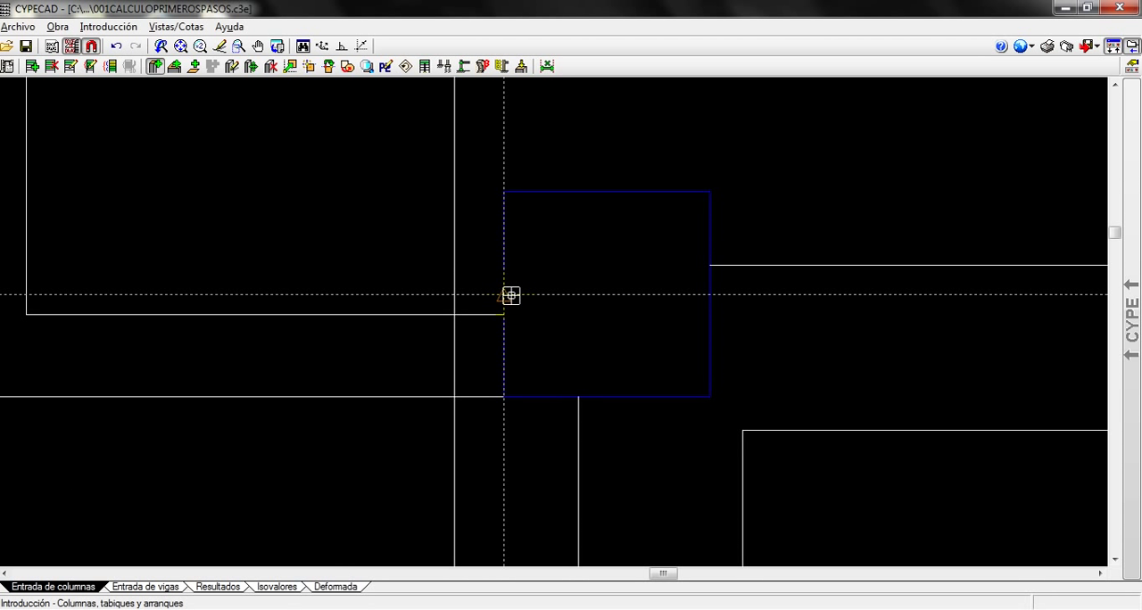
{"action": "left_click", "coordinate": [509, 295]}
Place column C7 at the left end of the curved balcony, snapping it to the outline's lower-left corner
{"action": "scroll", "coordinate": [628, 466], "scroll_direction": "down", "scroll_amount": 4}
{"action": "mouse_move", "coordinate": [762, 520]}
{"action": "middle_mouse_down"}
{"action": "mouse_move", "coordinate": [604, 240]}
{"action": "mouse_move", "coordinate": [561, 57]}
{"action": "middle_mouse_up"}
{"action": "scroll", "coordinate": [465, 332], "scroll_direction": "up", "scroll_amount": 4}
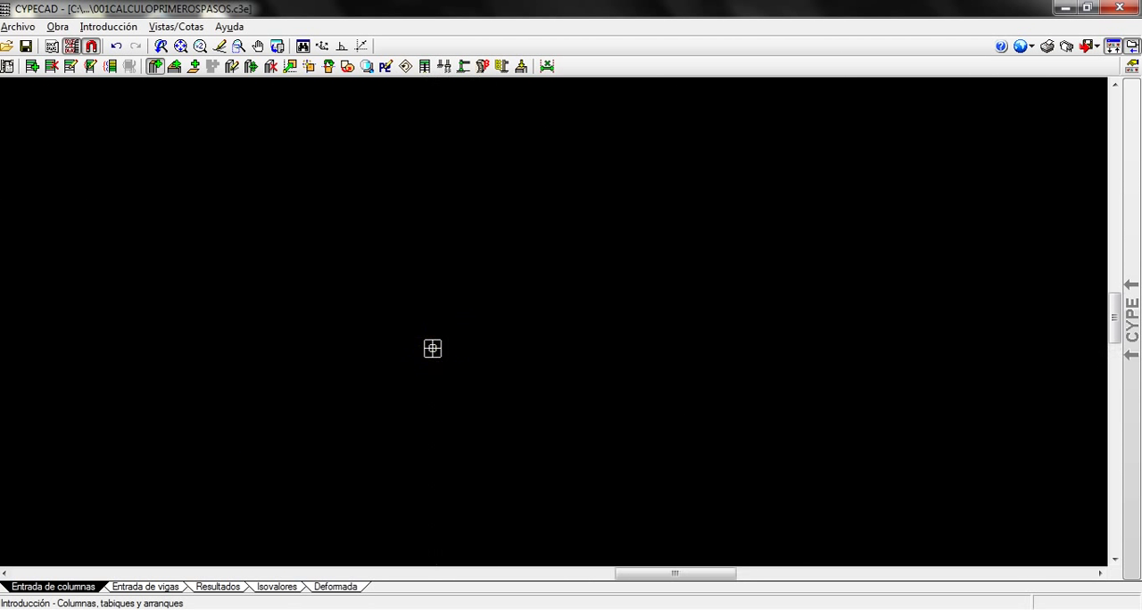
{"action": "scroll", "coordinate": [443, 347], "scroll_direction": "up", "scroll_amount": 2}
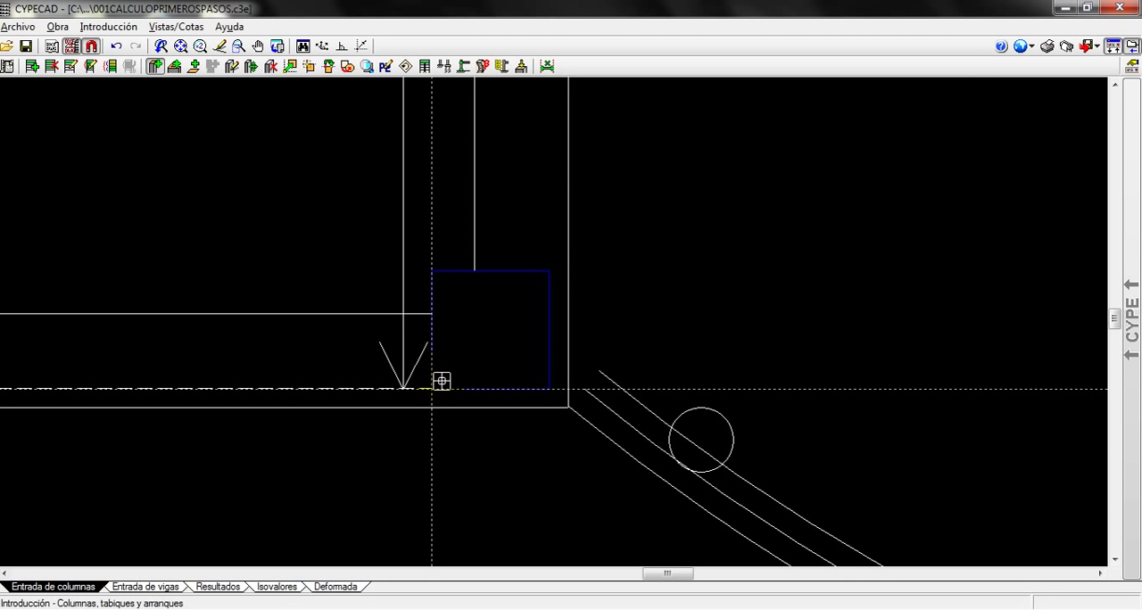
{"action": "left_click", "coordinate": [438, 382]}
Place column C8 at the right end of the curved balcony, snapping it to the midpoint of the outline's lower edge
{"action": "scroll", "coordinate": [830, 477], "scroll_direction": "down", "scroll_amount": 3}
{"action": "middle_click_drag", "start_coordinate": [934, 482], "coordinate": [183, 486]}
{"action": "scroll", "coordinate": [719, 455], "scroll_direction": "up", "scroll_amount": 4}
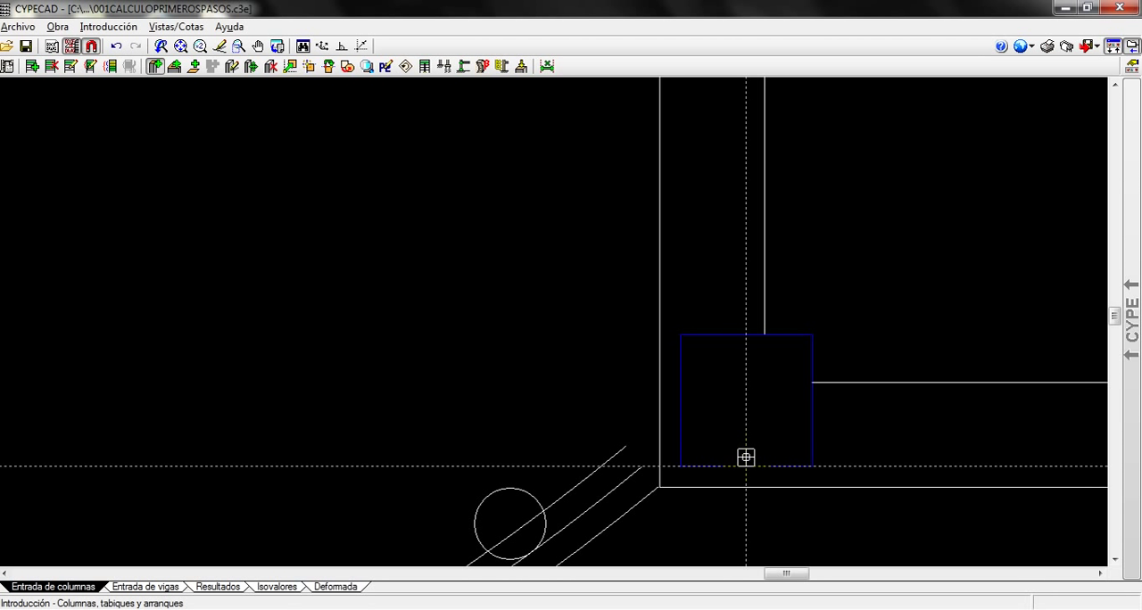
{"action": "left_click", "coordinate": [746, 457]}
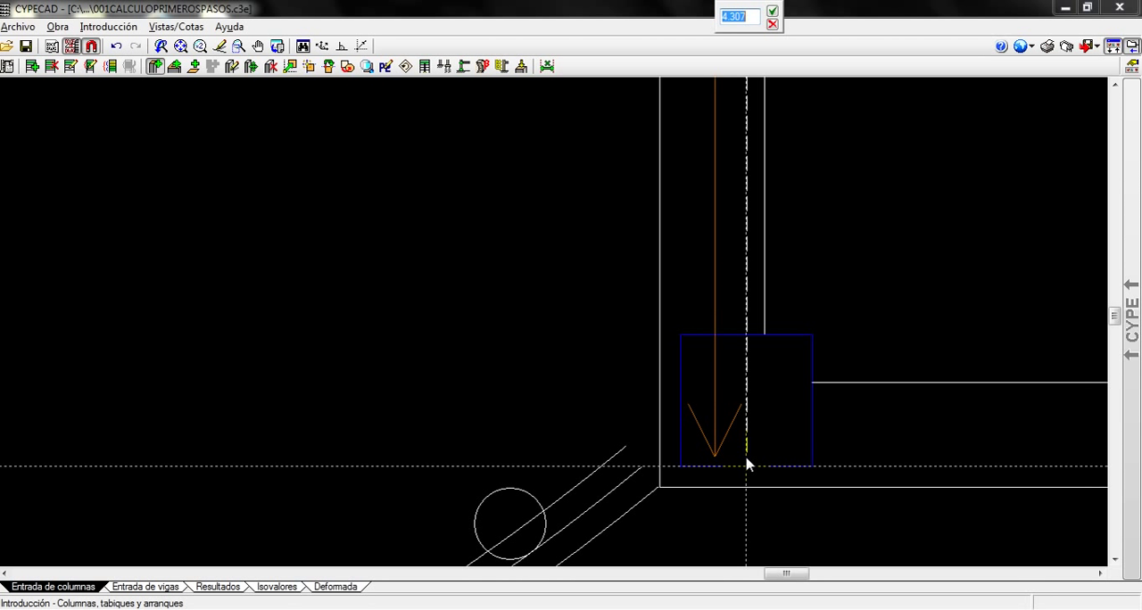
{"action": "left_click", "coordinate": [772, 11]}
{"action": "scroll", "coordinate": [710, 365], "scroll_direction": "up", "scroll_amount": 4}
{"action": "middle_click_drag", "start_coordinate": [790, 497], "coordinate": [759, 337]}
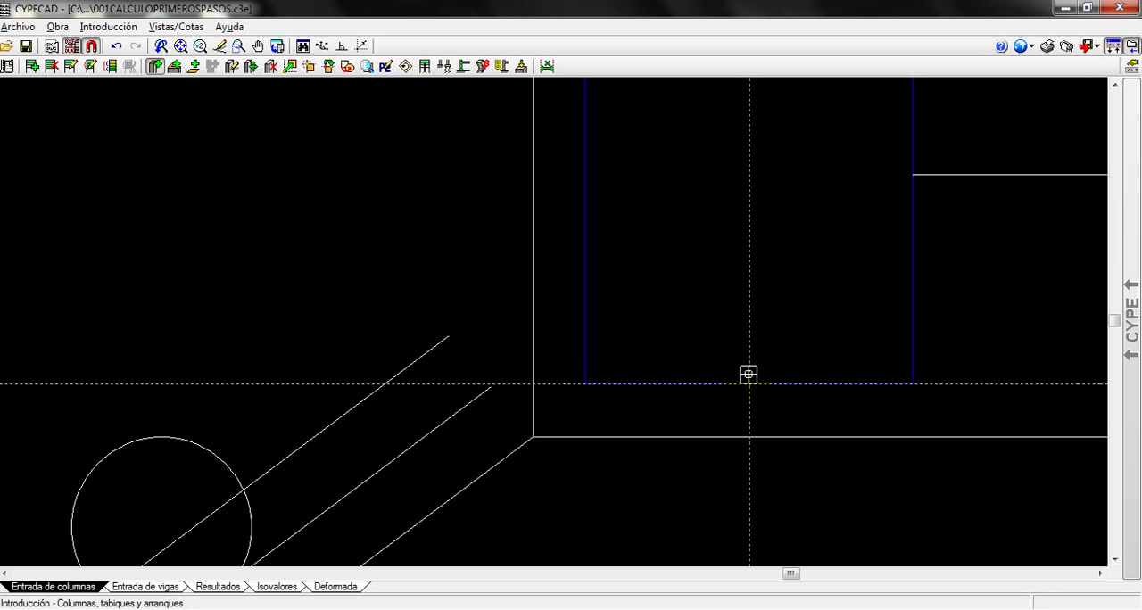
{"action": "left_click", "coordinate": [749, 375]}
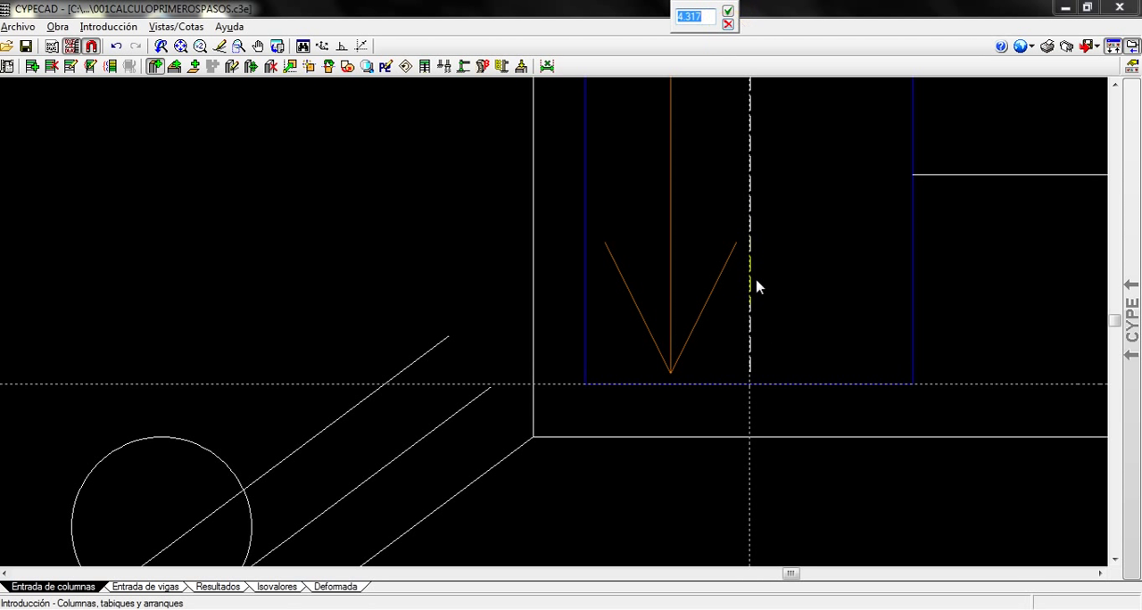
{"action": "left_click", "coordinate": [728, 10]}
{"action": "scroll", "coordinate": [723, 321], "scroll_direction": "up", "scroll_amount": 1}
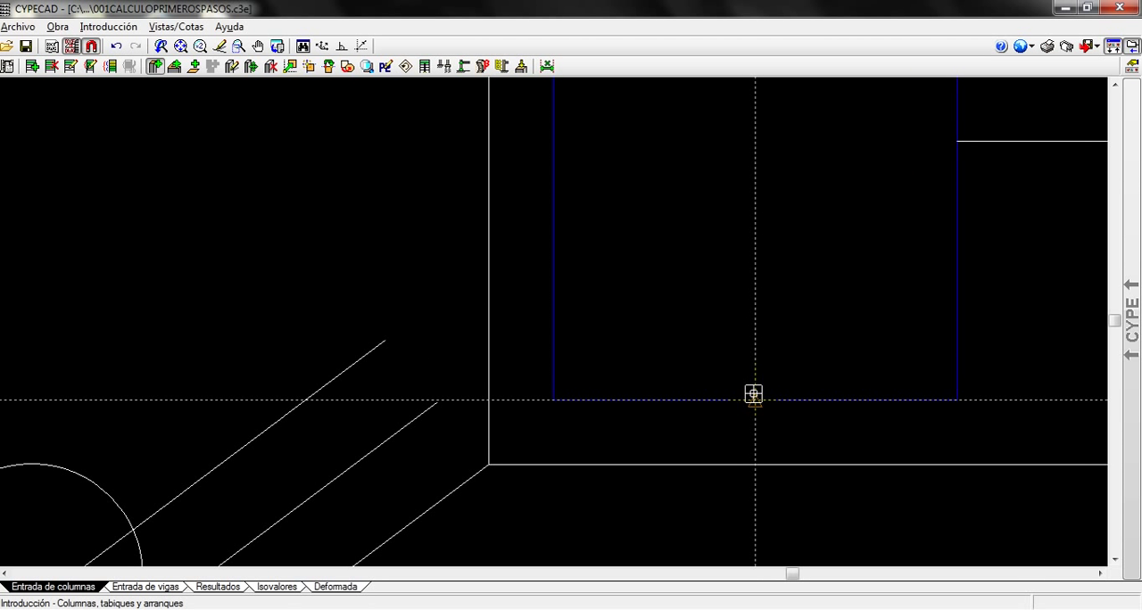
{"action": "left_click", "coordinate": [754, 394]}
Place column C9 at the plan's lower-right exterior corner, snapping it to the outline's lower-right corner
{"action": "scroll", "coordinate": [818, 413], "scroll_direction": "down", "scroll_amount": 3}
{"action": "scroll", "coordinate": [985, 455], "scroll_direction": "down", "scroll_amount": 3}
{"action": "middle_click_drag", "start_coordinate": [986, 453], "coordinate": [5, 352]}
{"action": "middle_click_drag", "start_coordinate": [1101, 342], "coordinate": [401, 385]}
{"action": "scroll", "coordinate": [482, 369], "scroll_direction": "up", "scroll_amount": 3}
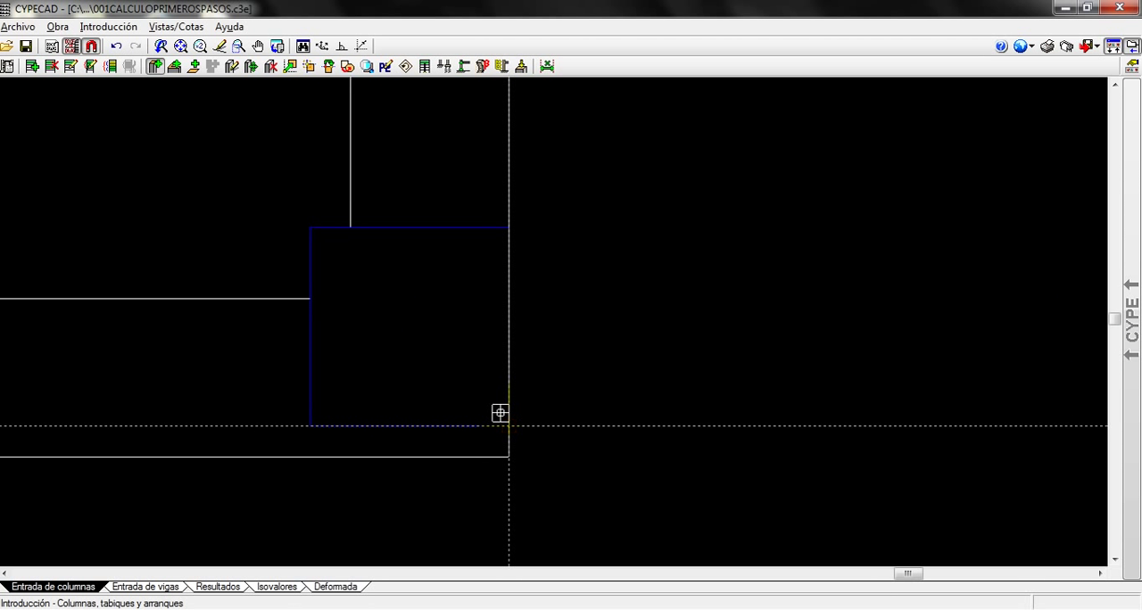
{"action": "left_click", "coordinate": [504, 416]}
Hide the dimensions and dashed axis lines between the placed columns
{"action": "scroll", "coordinate": [683, 377], "scroll_direction": "down", "scroll_amount": 3}
{"action": "scroll", "coordinate": [687, 346], "scroll_direction": "down", "scroll_amount": 1}
{"action": "scroll", "coordinate": [365, 231], "scroll_direction": "down", "scroll_amount": 3}
{"action": "middle_click_drag", "start_coordinate": [365, 234], "coordinate": [469, 338]}
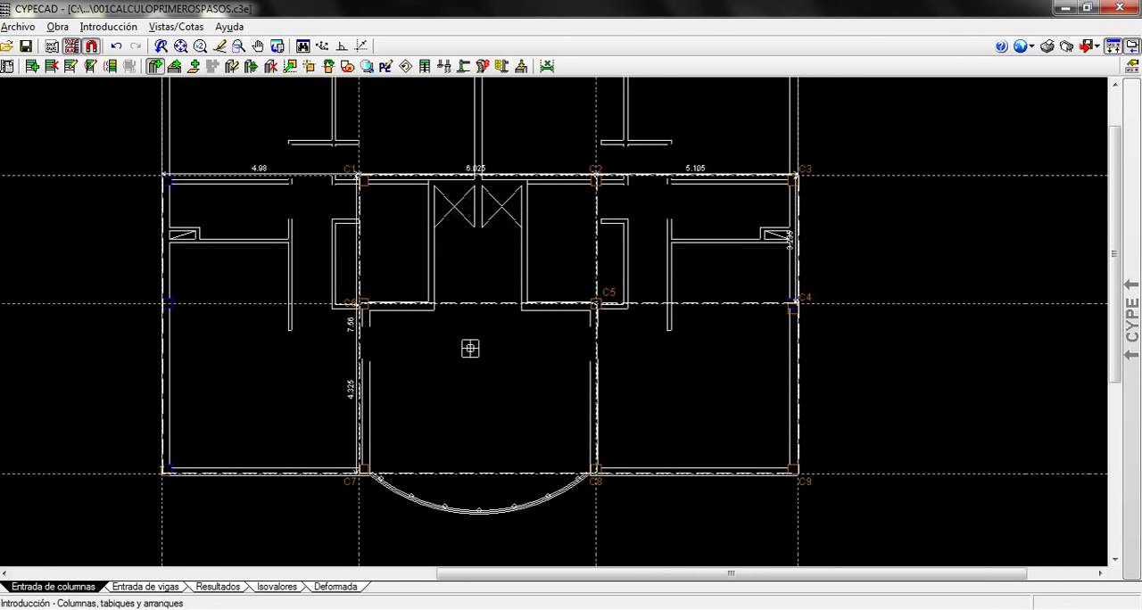
{"action": "left_click", "coordinate": [177, 27]}
{"action": "left_click", "coordinate": [189, 65]}
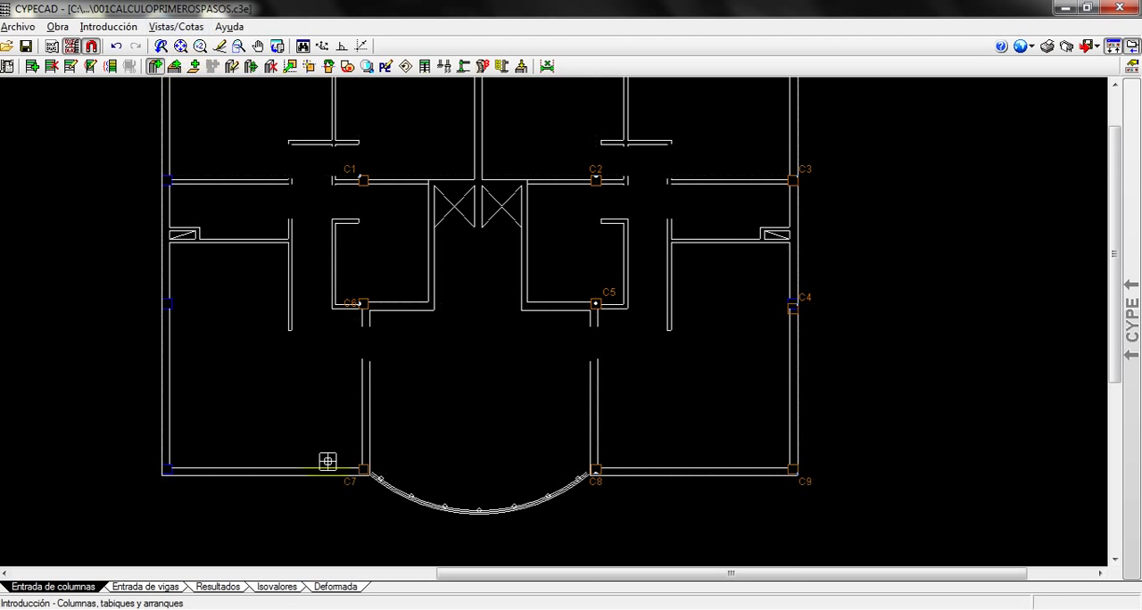
Toggle the DWG template off and on to compare the placed columns C1 to C9 with the plan
{"action": "scroll", "coordinate": [424, 378], "scroll_direction": "up", "scroll_amount": 1}
{"action": "middle_click_drag", "start_coordinate": [443, 322], "coordinate": [397, 341]}
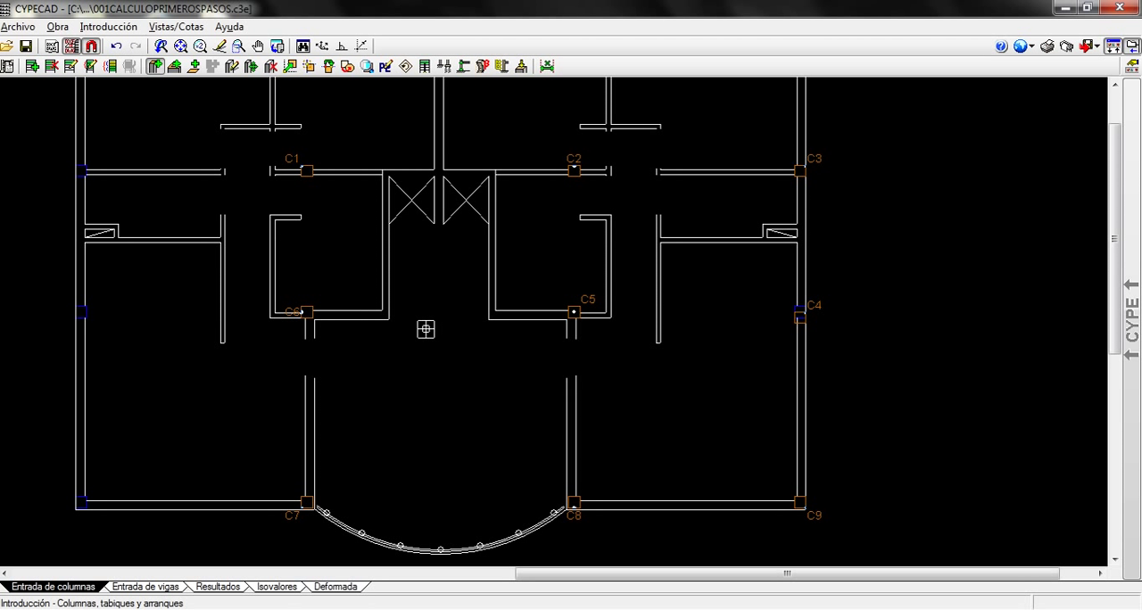
{"action": "key", "text": "F4"}
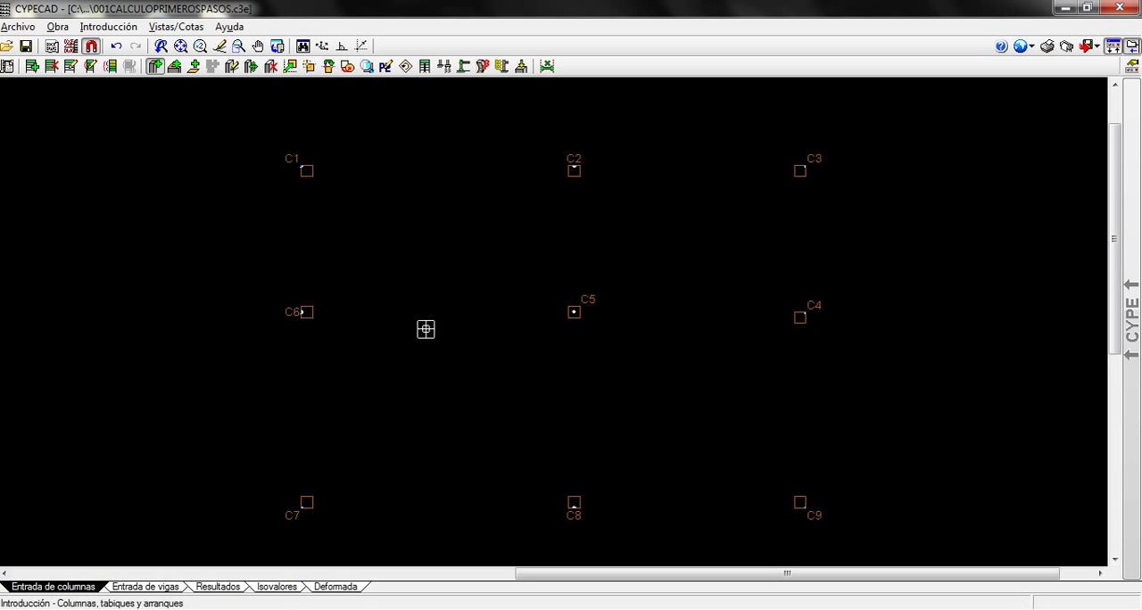
{"action": "key", "text": "F4"}
{"action": "key", "text": "F4"}
{"action": "key", "text": "F4"}
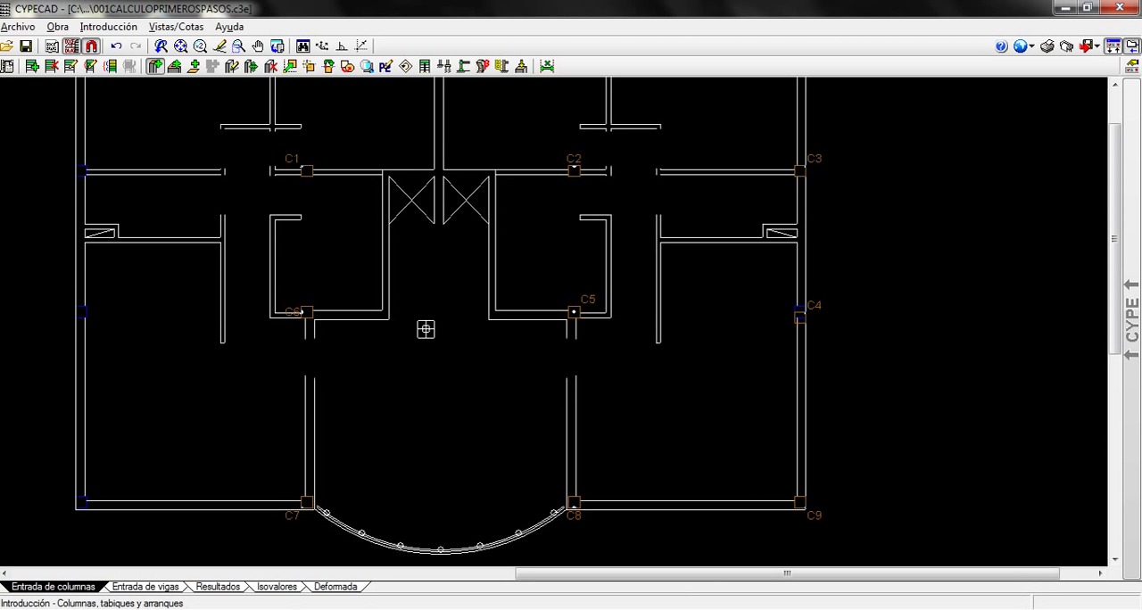
{"action": "key", "text": "F4"}
{"action": "key", "text": "F4"}
Start the Ajustar command from the column operations and pick the offset column C4 on the right exterior wall
{"action": "scroll", "coordinate": [803, 312], "scroll_direction": "up", "scroll_amount": 3}
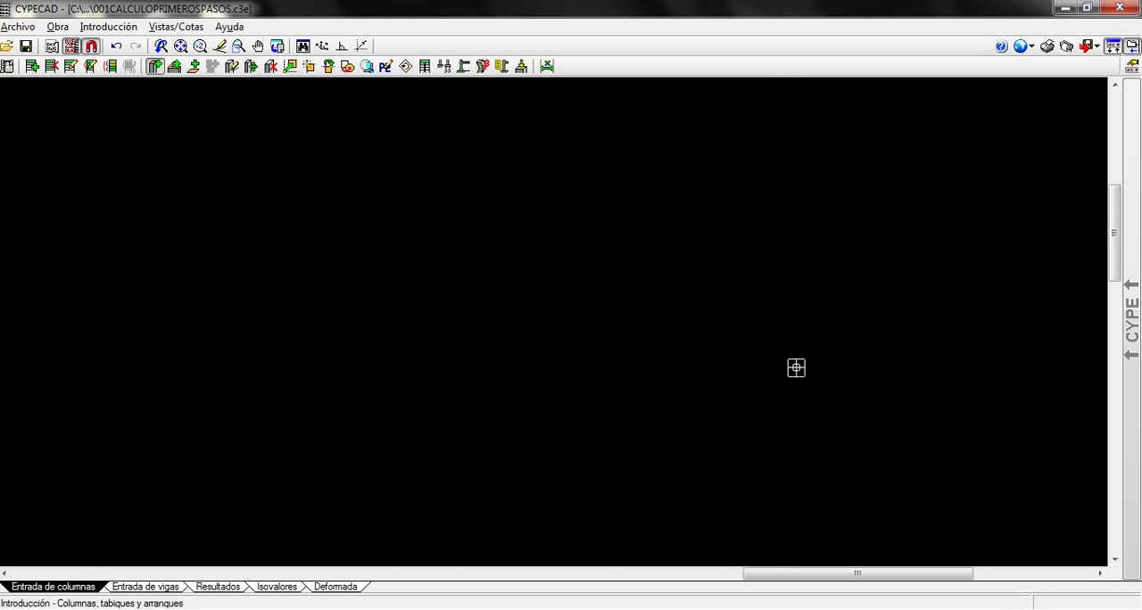
{"action": "scroll", "coordinate": [793, 374], "scroll_direction": "up", "scroll_amount": 1}
{"action": "middle_click_drag", "start_coordinate": [668, 354], "coordinate": [403, 376]}
{"action": "scroll", "coordinate": [341, 324], "scroll_direction": "up", "scroll_amount": 1}
{"action": "middle_click_drag", "start_coordinate": [335, 304], "coordinate": [224, 318]}
{"action": "scroll", "coordinate": [357, 381], "scroll_direction": "up", "scroll_amount": 1}
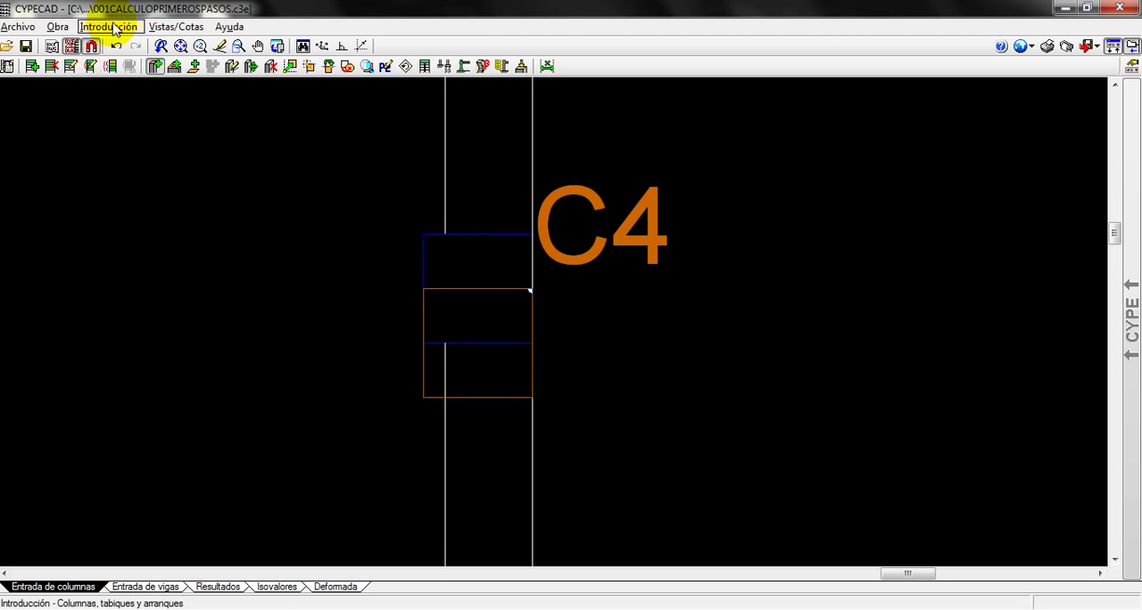
{"action": "left_click", "coordinate": [112, 27]}
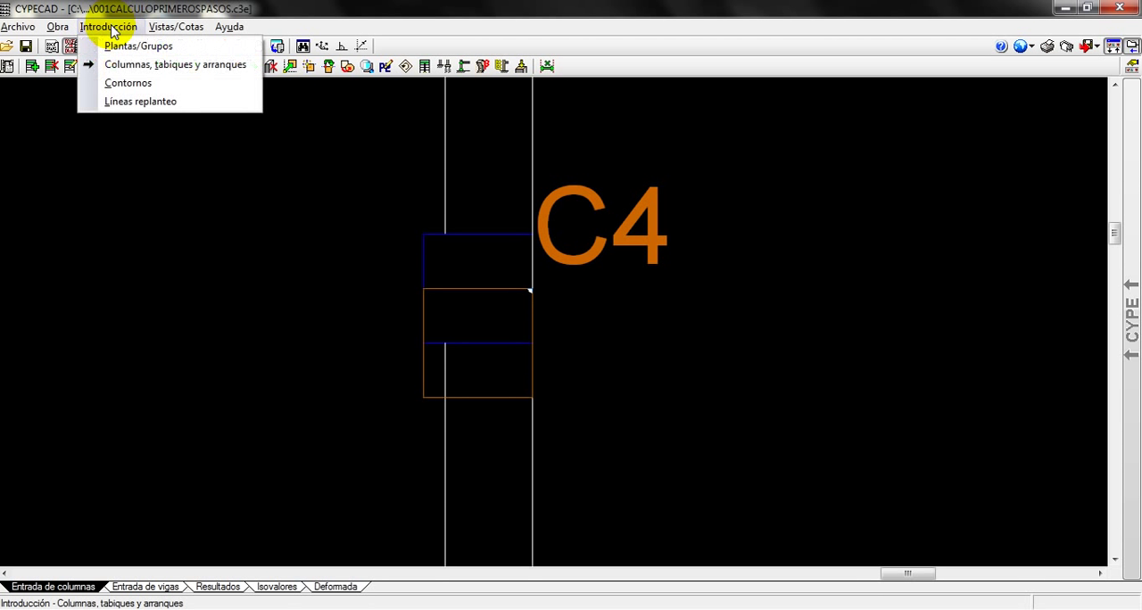
{"action": "left_click", "coordinate": [122, 69]}
{"action": "left_click_drag", "start_coordinate": [505, 143], "coordinate": [208, 124]}
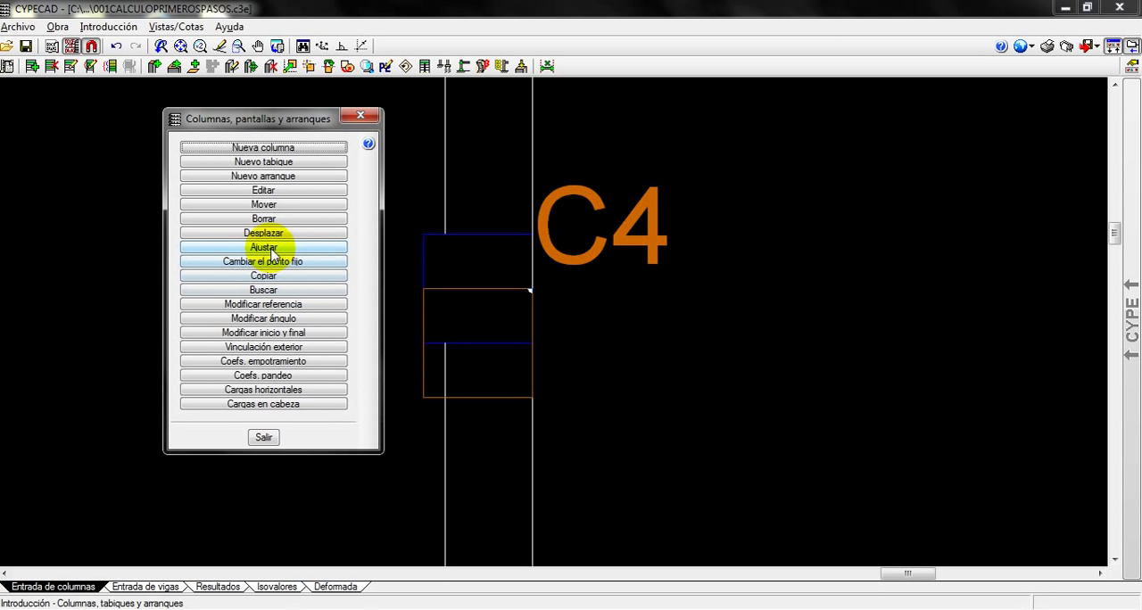
{"action": "left_click", "coordinate": [271, 249]}
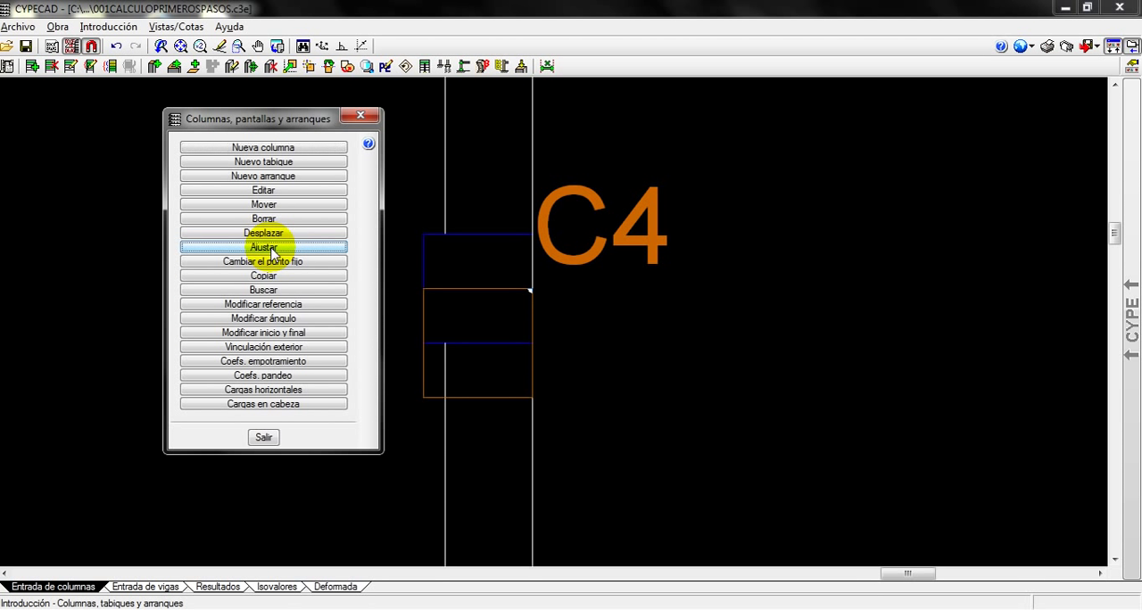
{"action": "left_click", "coordinate": [464, 365]}
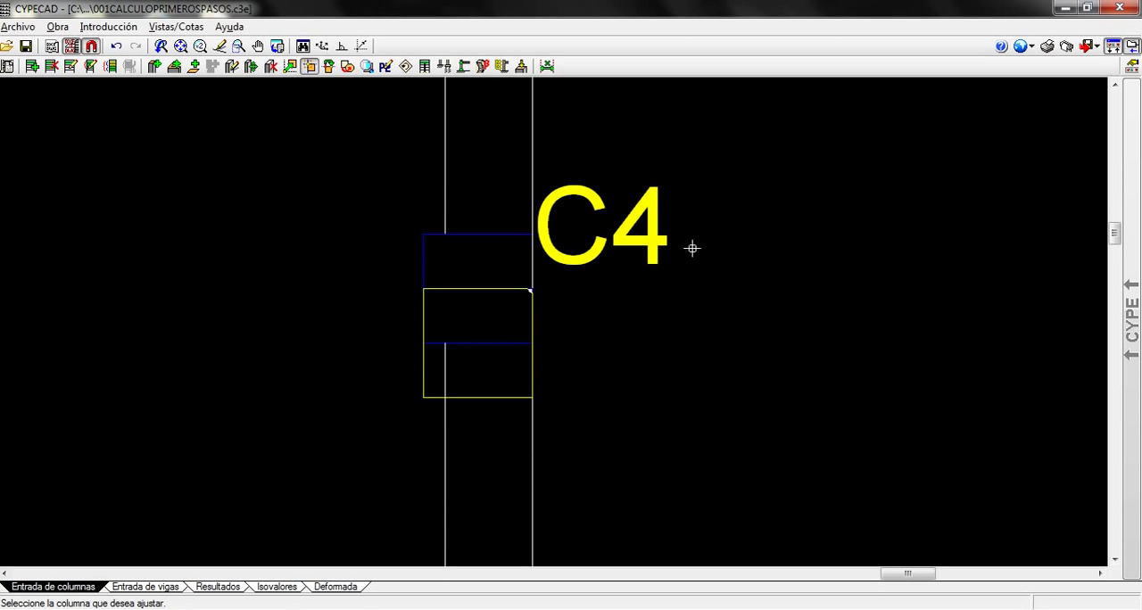
Adjust column C4 around its fixed point so that the fixed point lies at the column's lower-right corner
{"action": "scroll", "coordinate": [550, 350], "scroll_direction": "down", "scroll_amount": 2}
{"action": "scroll", "coordinate": [482, 250], "scroll_direction": "down", "scroll_amount": 3}
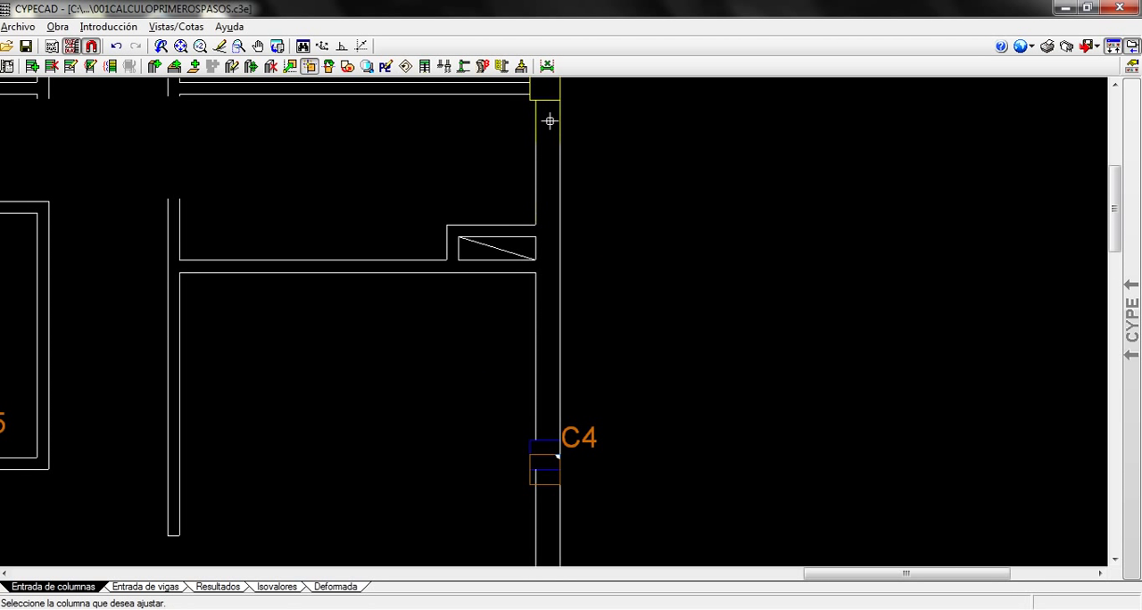
{"action": "scroll", "coordinate": [509, 454], "scroll_direction": "up", "scroll_amount": 3}
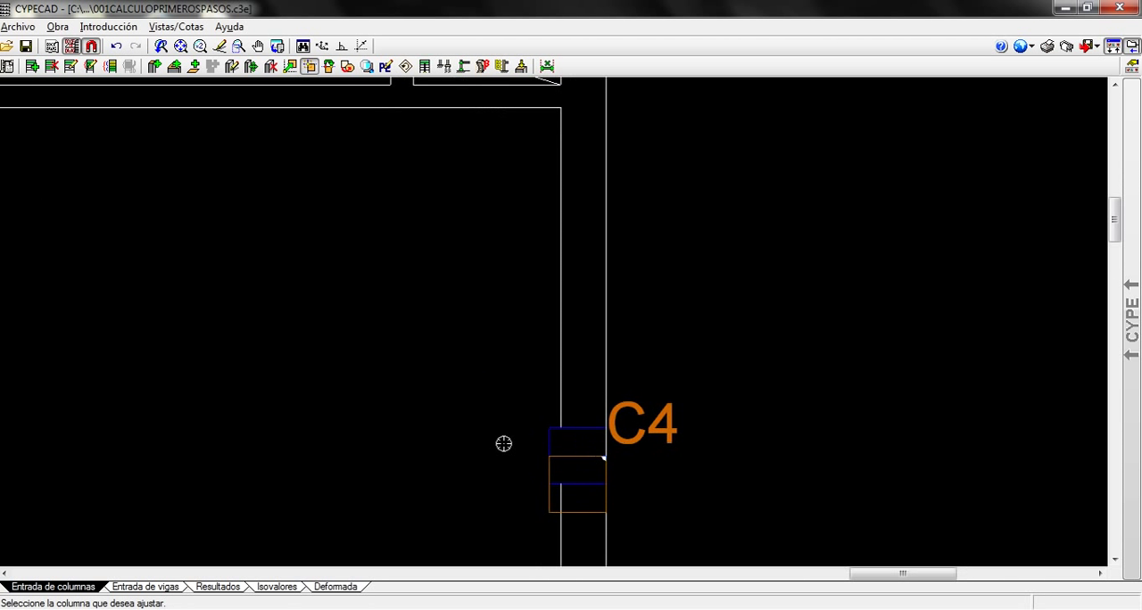
{"action": "left_click", "coordinate": [487, 422]}
{"action": "left_click", "coordinate": [879, 408]}
{"action": "left_click", "coordinate": [708, 512]}
{"action": "left_click", "coordinate": [451, 518]}
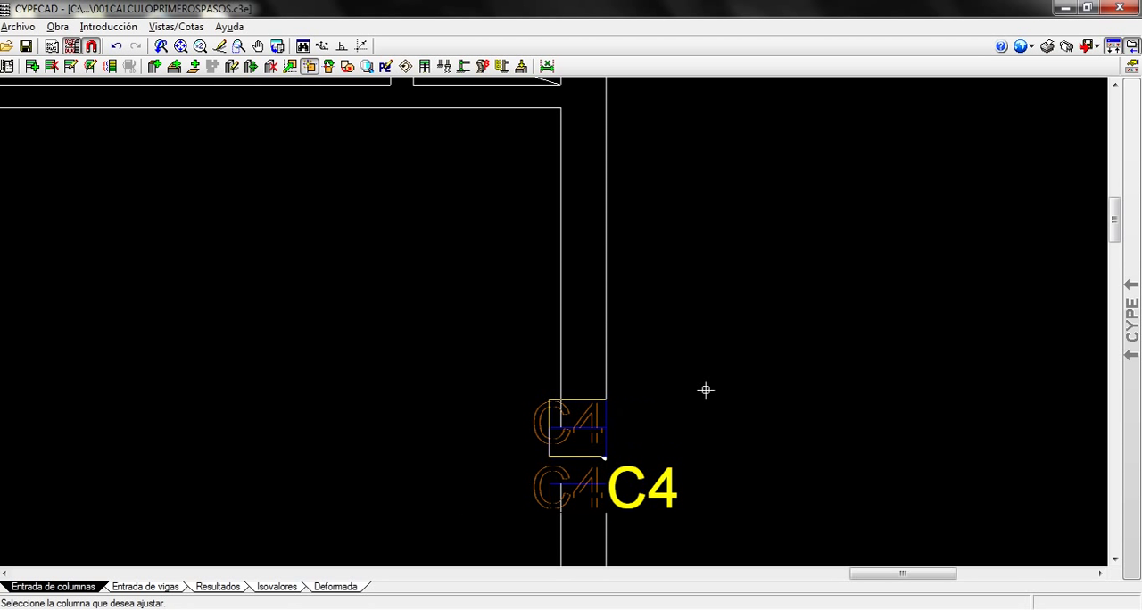
Try other adjustments of column C4 around its fixed point to fit it to the blue template outline
{"action": "scroll", "coordinate": [666, 485], "scroll_direction": "up", "scroll_amount": 1}
{"action": "middle_click_drag", "start_coordinate": [663, 485], "coordinate": [701, 269]}
{"action": "left_click", "coordinate": [674, 341]}
{"action": "left_click", "coordinate": [599, 278]}
{"action": "left_click", "coordinate": [599, 236]}
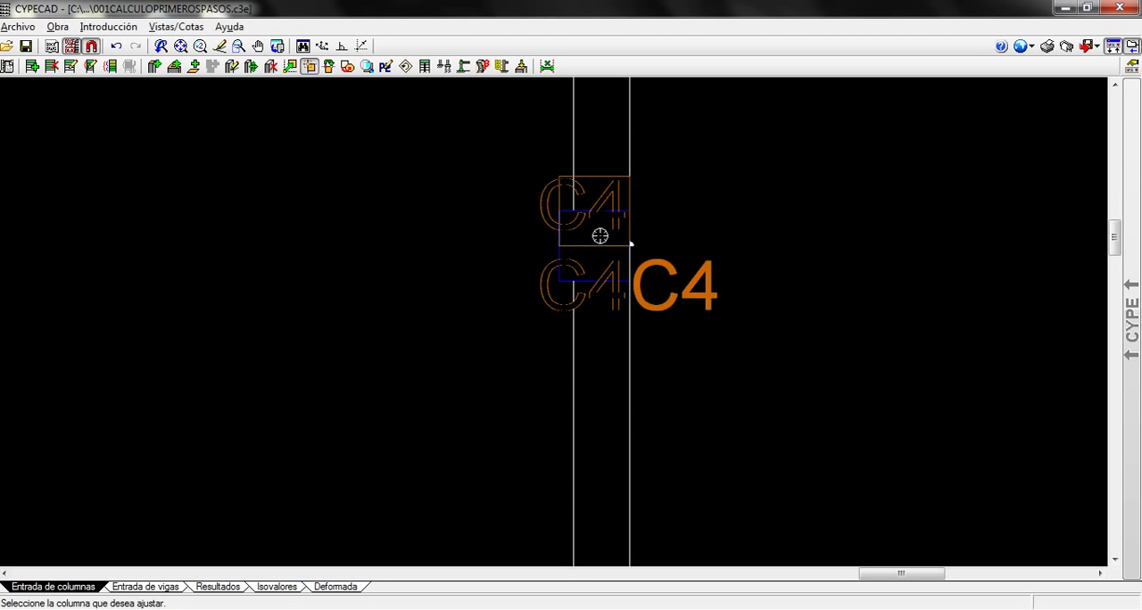
{"action": "scroll", "coordinate": [510, 378], "scroll_direction": "down", "scroll_amount": 1}
{"action": "middle_click_drag", "start_coordinate": [686, 417], "coordinate": [726, 502]}
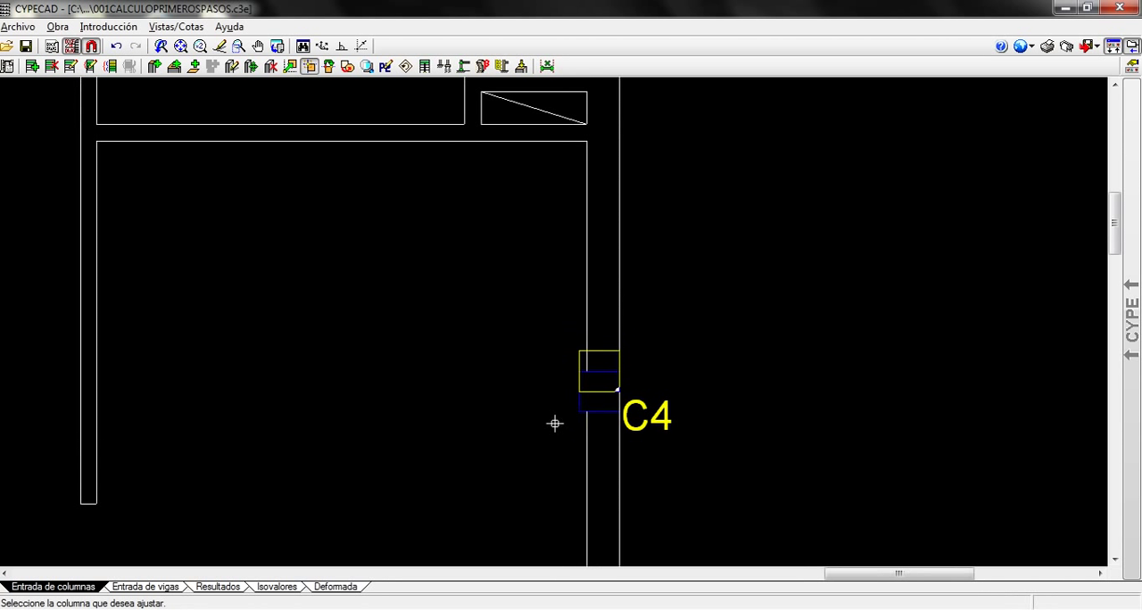
Adjust column C4 so that its fixed point lies at its upper-right corner, with no displacement applied
{"action": "scroll", "coordinate": [512, 409], "scroll_direction": "up", "scroll_amount": 1}
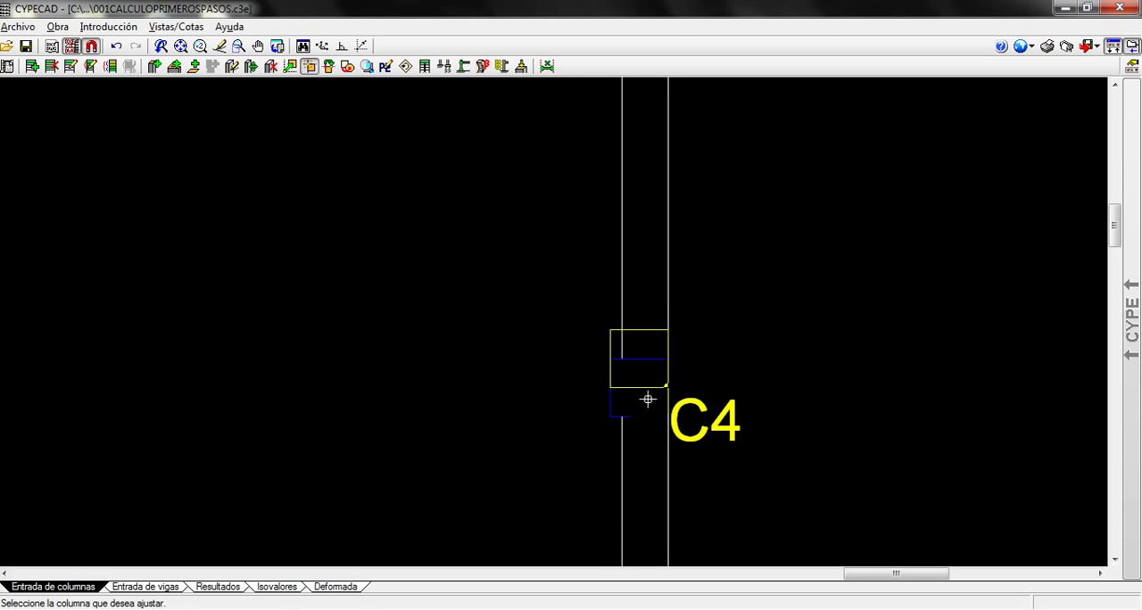
{"action": "left_click", "coordinate": [642, 401]}
{"action": "right_click", "coordinate": [316, 241]}
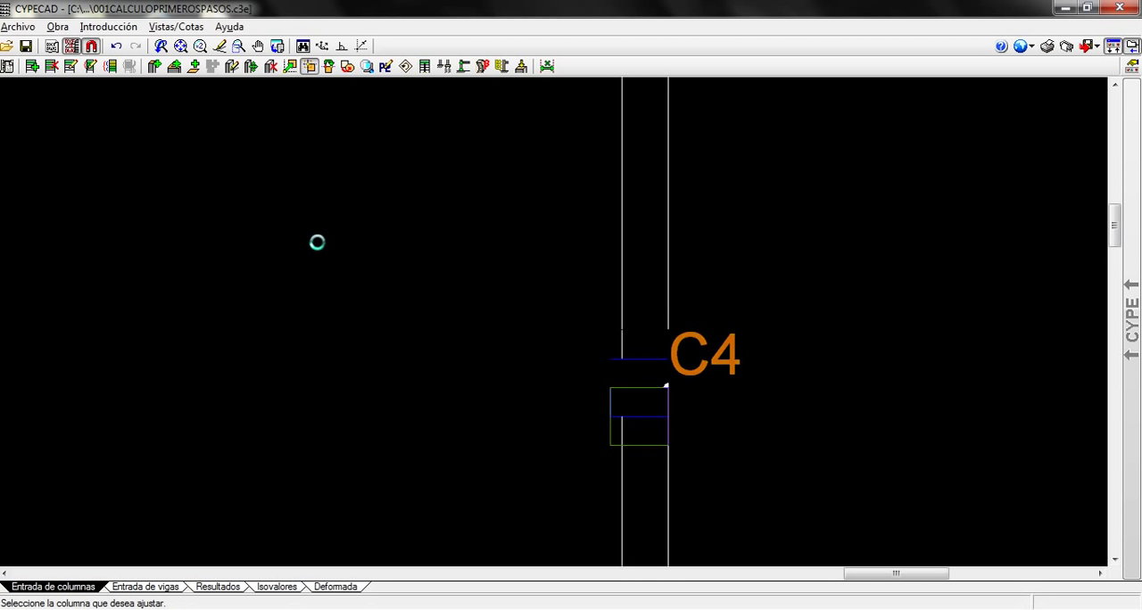
{"action": "left_click", "coordinate": [462, 366]}
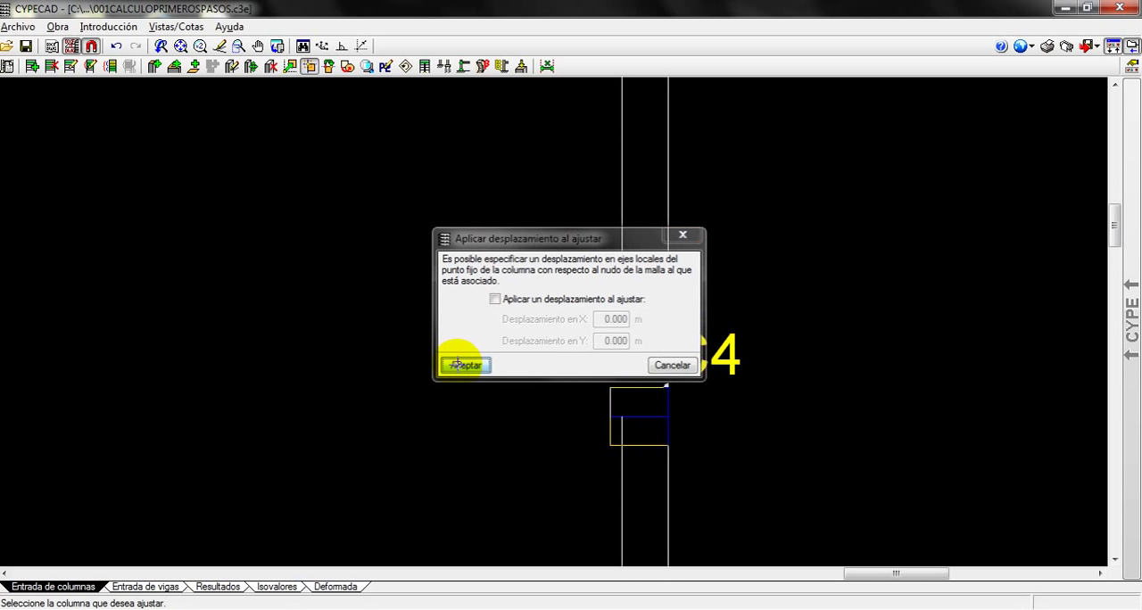
Move column C4 with the Mover command onto the blue template outline, at the midpoint of its edge on the exterior wall face
{"action": "left_click", "coordinate": [103, 27]}
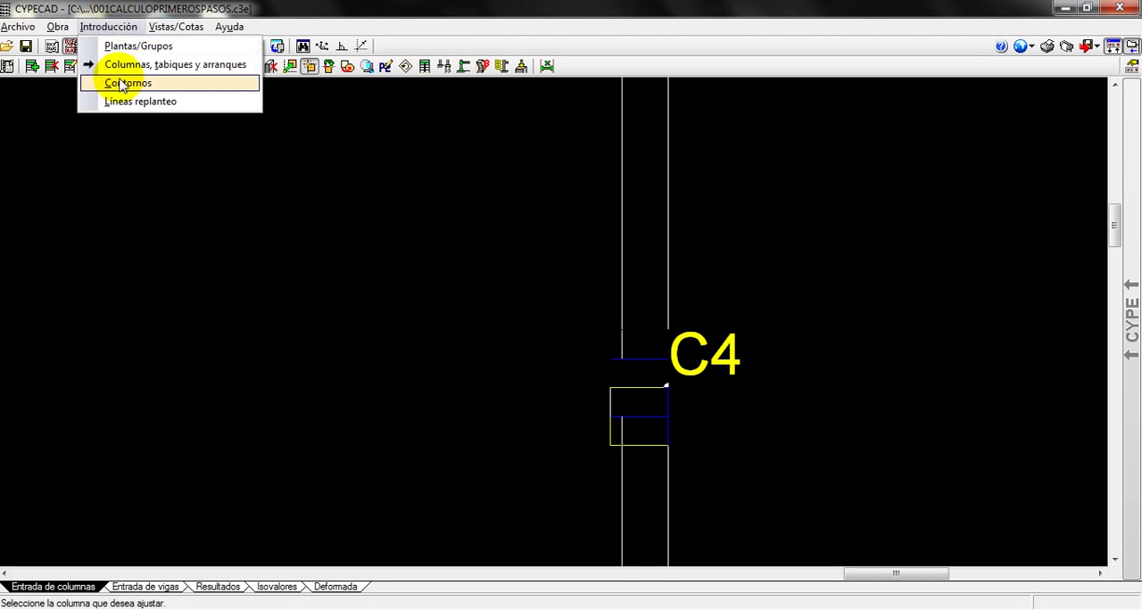
{"action": "left_click", "coordinate": [105, 66]}
{"action": "left_click_drag", "start_coordinate": [574, 142], "coordinate": [390, 121]}
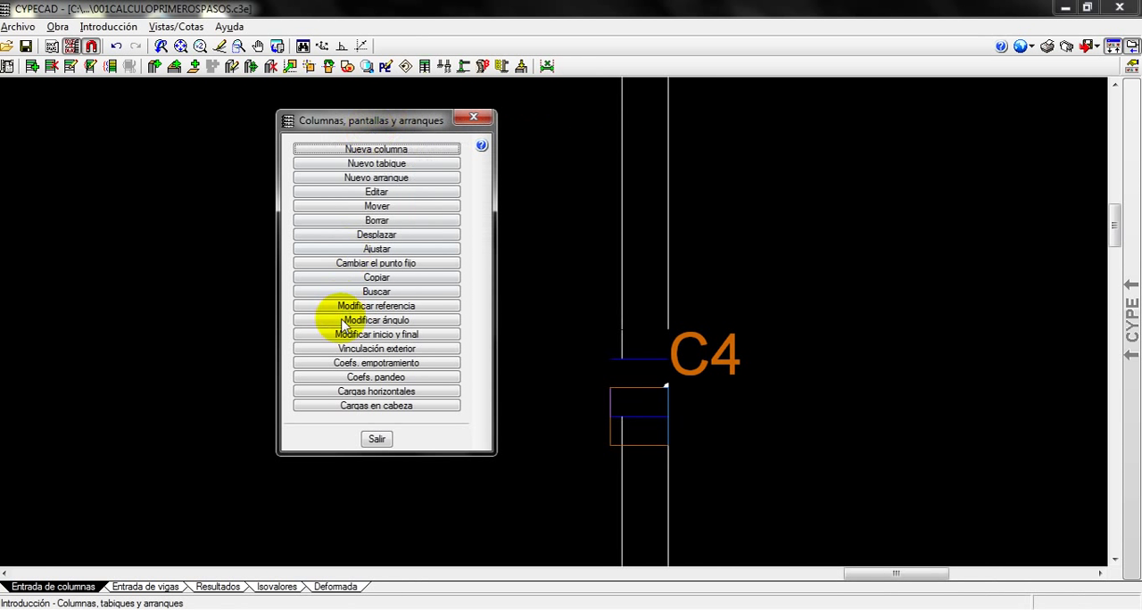
{"action": "left_click", "coordinate": [377, 206]}
{"action": "left_click", "coordinate": [650, 428]}
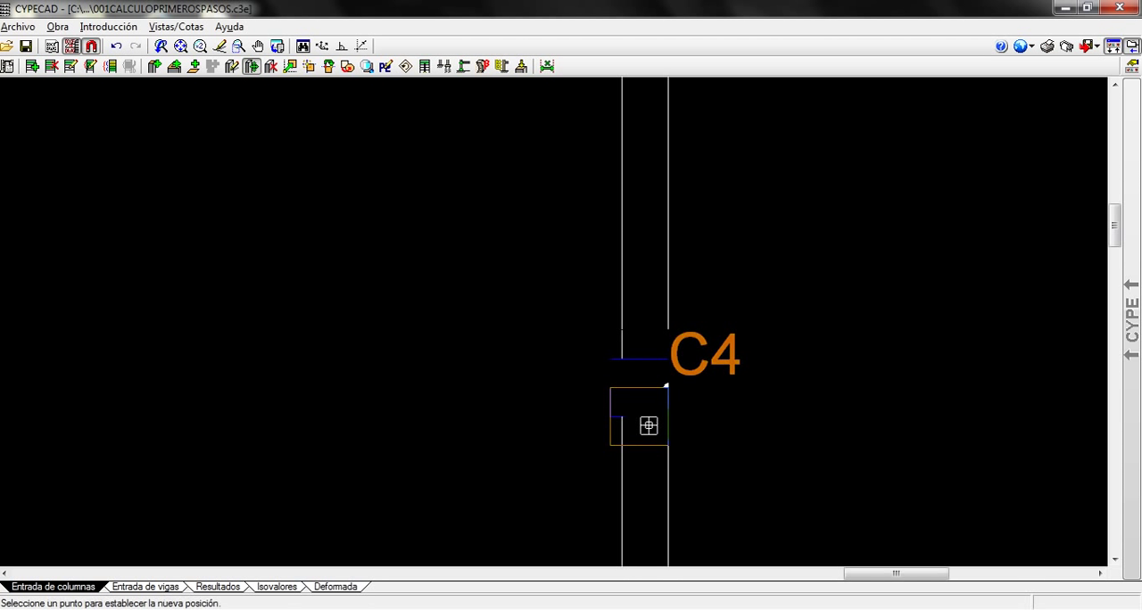
{"action": "scroll", "coordinate": [608, 386], "scroll_direction": "up", "scroll_amount": 3}
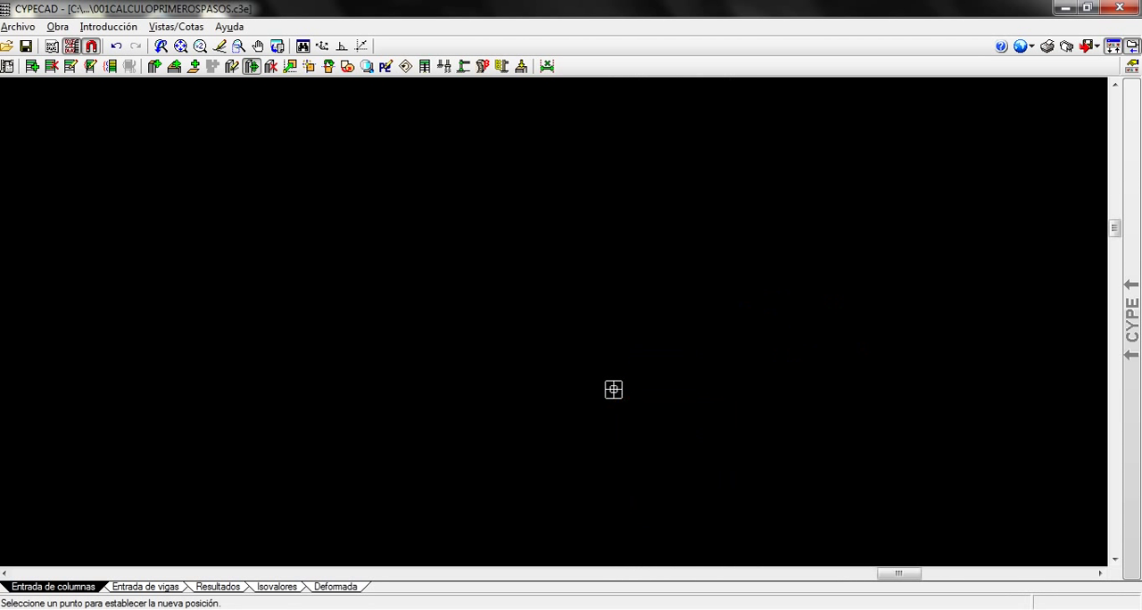
{"action": "middle_click_drag", "start_coordinate": [577, 337], "coordinate": [357, 242]}
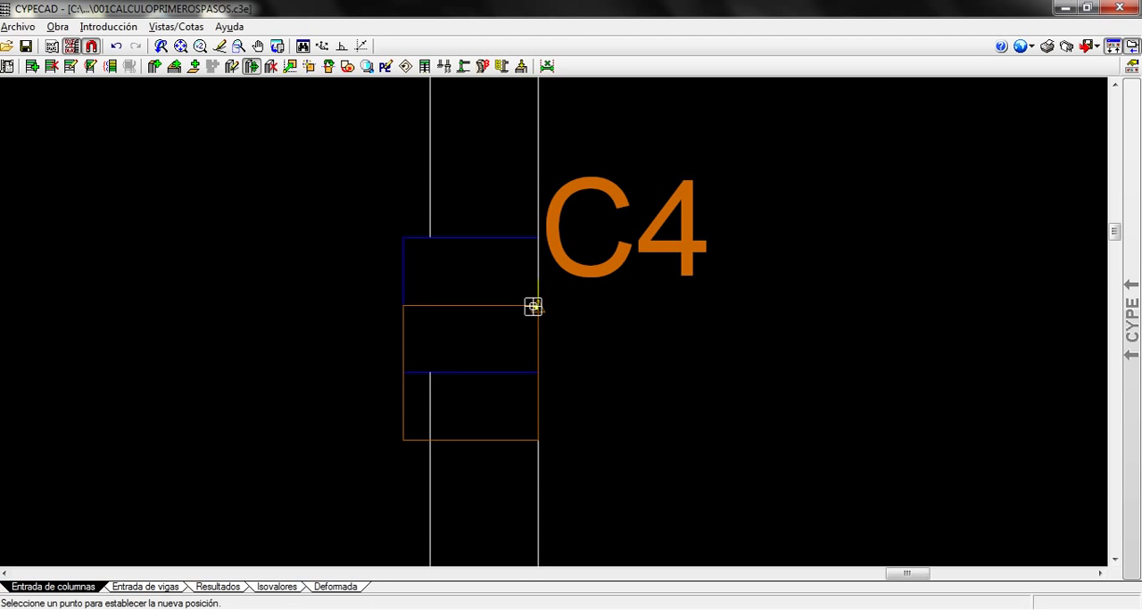
{"action": "left_click", "coordinate": [531, 307]}
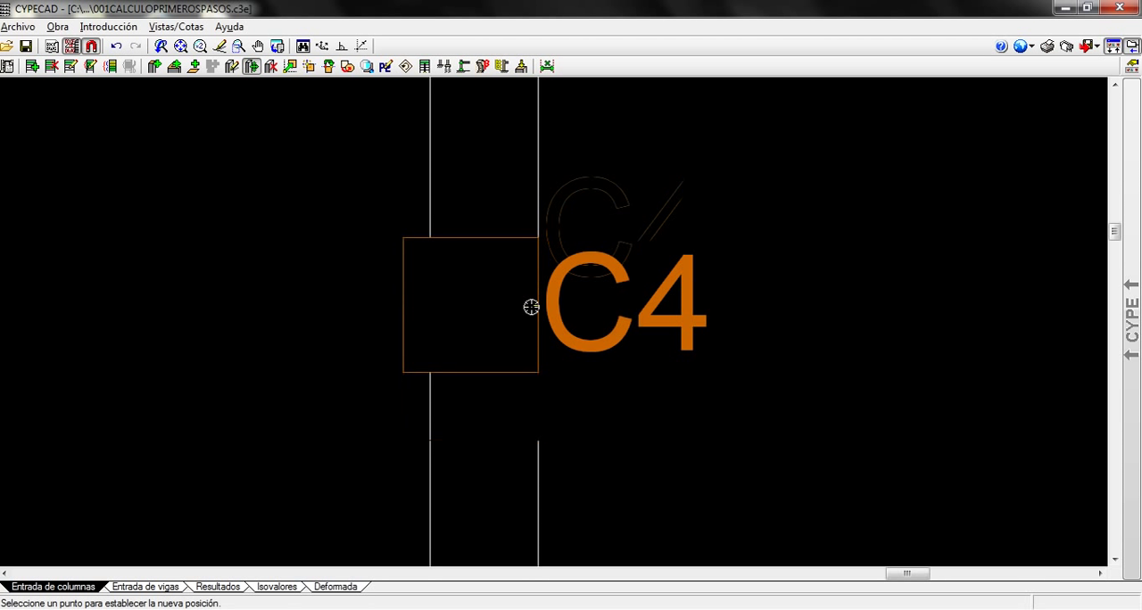
{"action": "scroll", "coordinate": [723, 420], "scroll_direction": "down", "scroll_amount": 3}
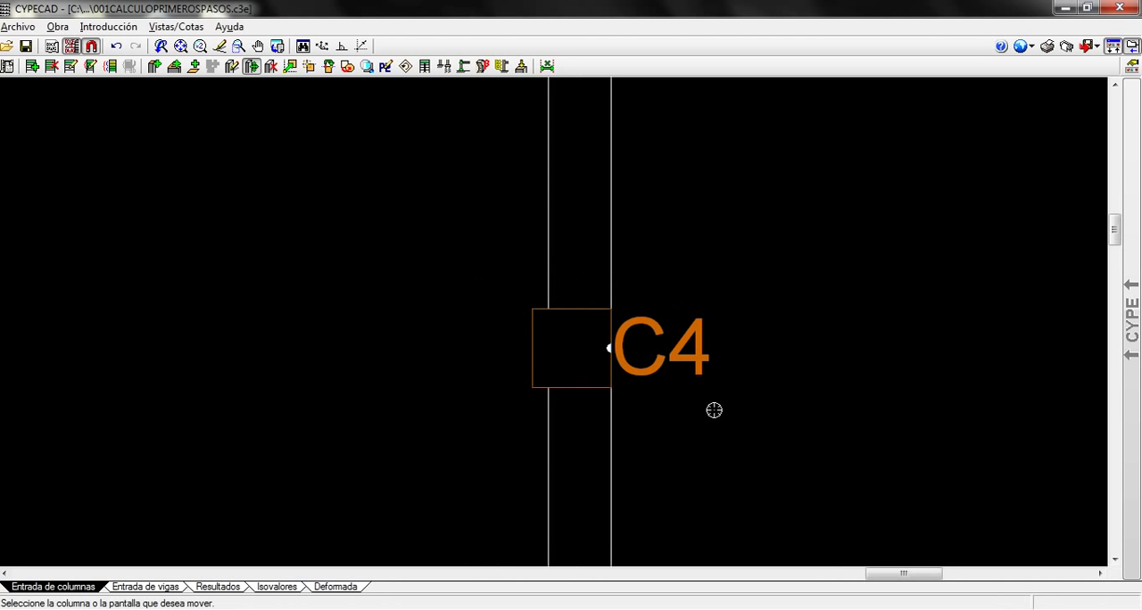
Inspect the moved column C4 and its neighbours against the plan, and hide the DWG template
{"action": "scroll", "coordinate": [657, 382], "scroll_direction": "up", "scroll_amount": 3}
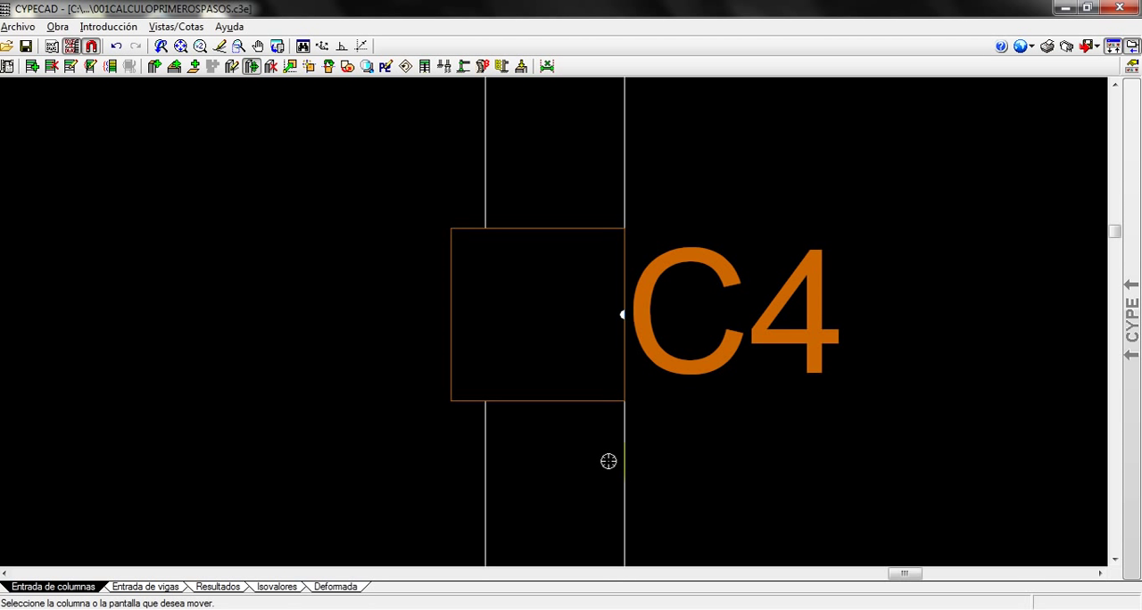
{"action": "scroll", "coordinate": [517, 339], "scroll_direction": "down", "scroll_amount": 8}
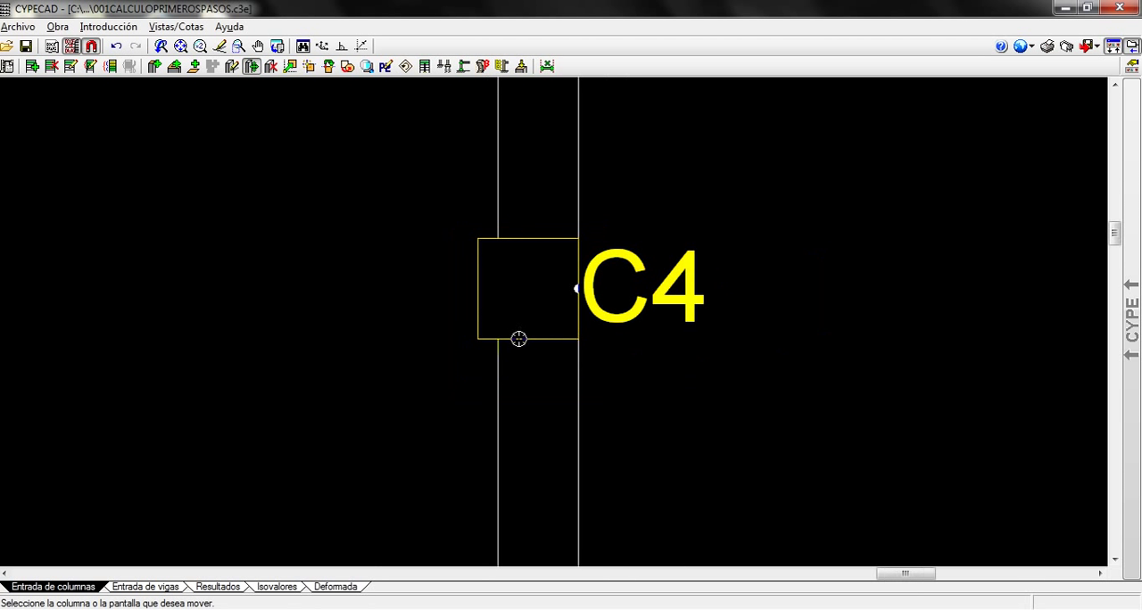
{"action": "scroll", "coordinate": [676, 353], "scroll_direction": "down", "scroll_amount": 8}
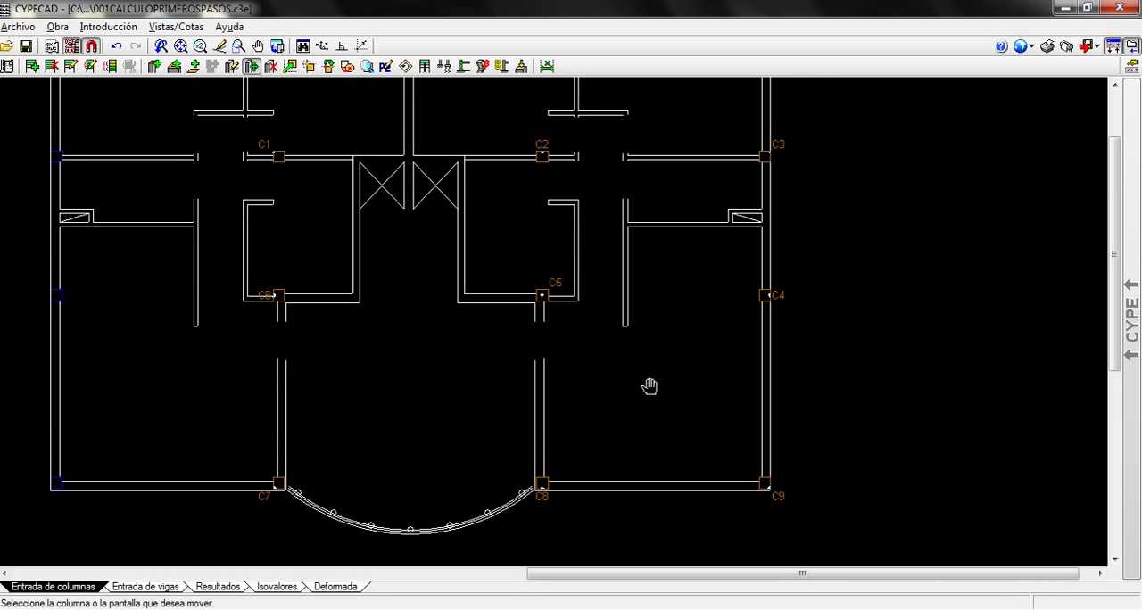
{"action": "scroll", "coordinate": [652, 380], "scroll_direction": "up", "scroll_amount": 2}
{"action": "middle_click_drag", "start_coordinate": [651, 384], "coordinate": [688, 385]}
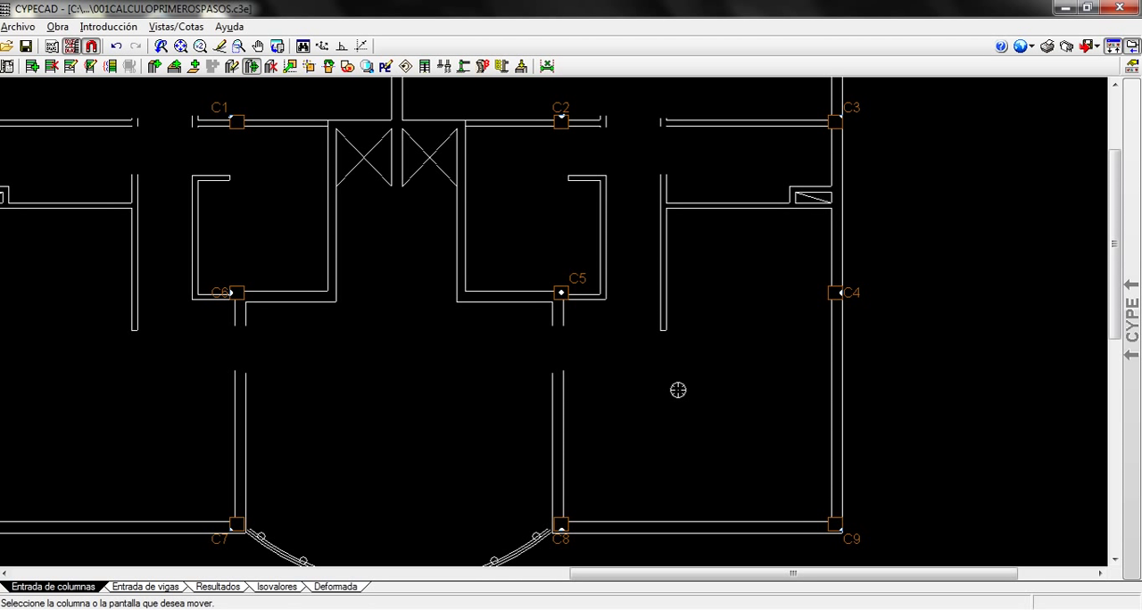
{"action": "key", "text": "F4"}
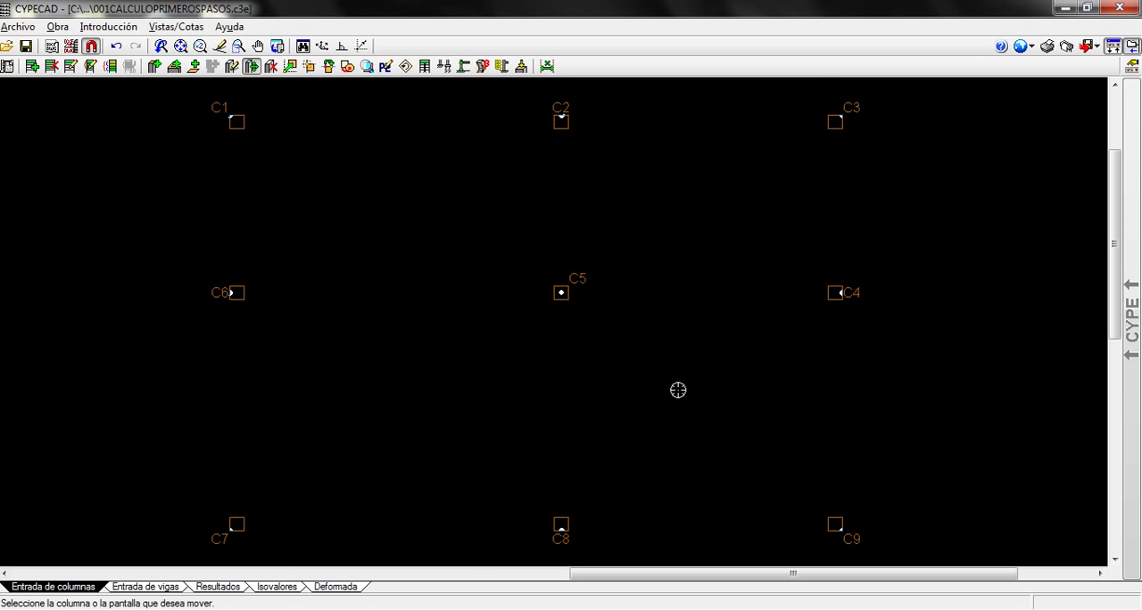
Introduce a horizontal setting-out axis through the fixed point of column C1 and name it EJE 1
{"action": "left_click", "coordinate": [106, 27]}
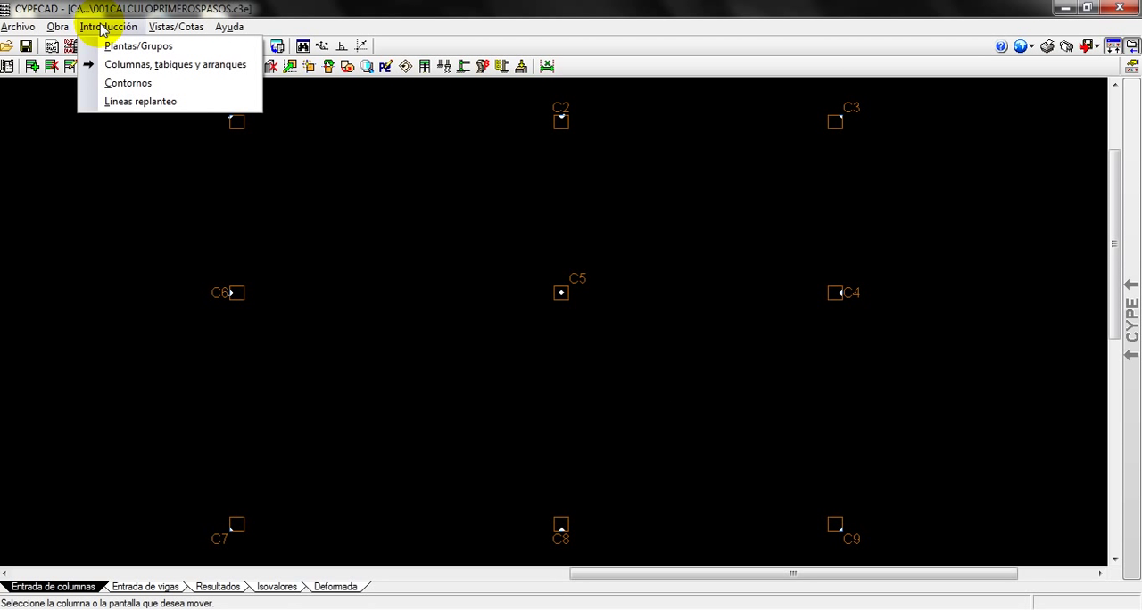
{"action": "left_click", "coordinate": [122, 102]}
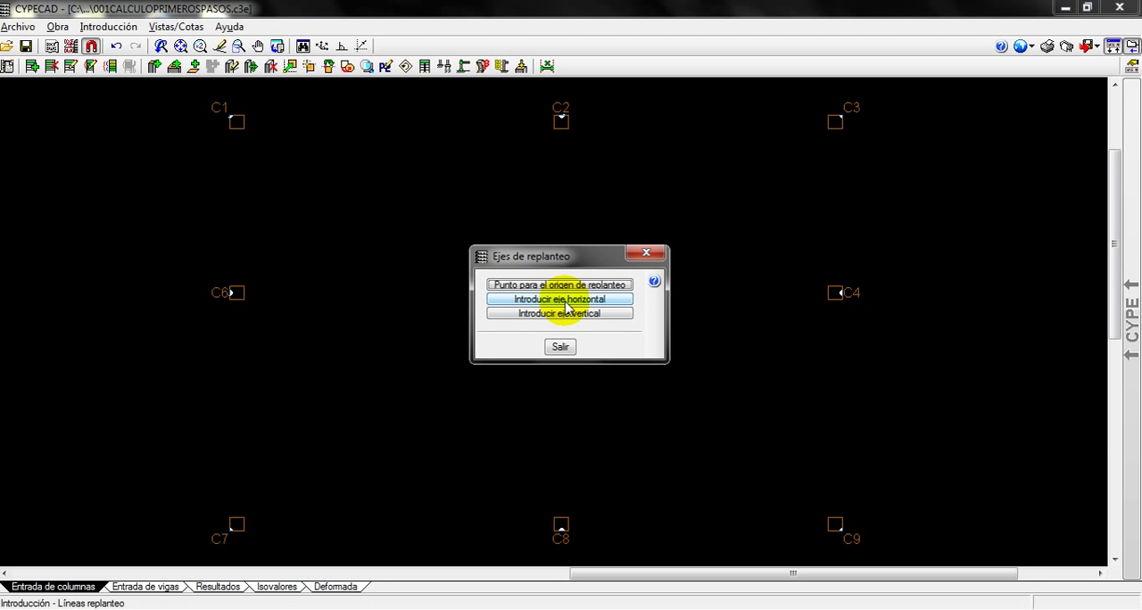
{"action": "left_click", "coordinate": [566, 300]}
{"action": "scroll", "coordinate": [238, 123], "scroll_direction": "up", "scroll_amount": 4}
{"action": "scroll", "coordinate": [238, 122], "scroll_direction": "up", "scroll_amount": 1}
{"action": "middle_click_drag", "start_coordinate": [234, 117], "coordinate": [244, 283]}
{"action": "scroll", "coordinate": [244, 283], "scroll_direction": "up", "scroll_amount": 2}
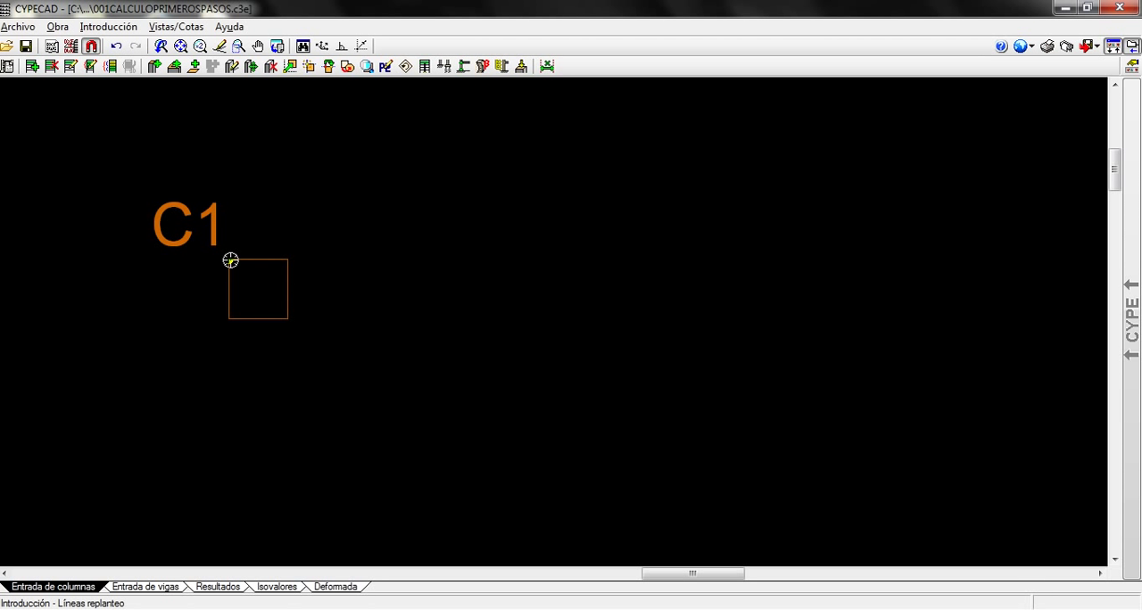
{"action": "left_click", "coordinate": [230, 264]}
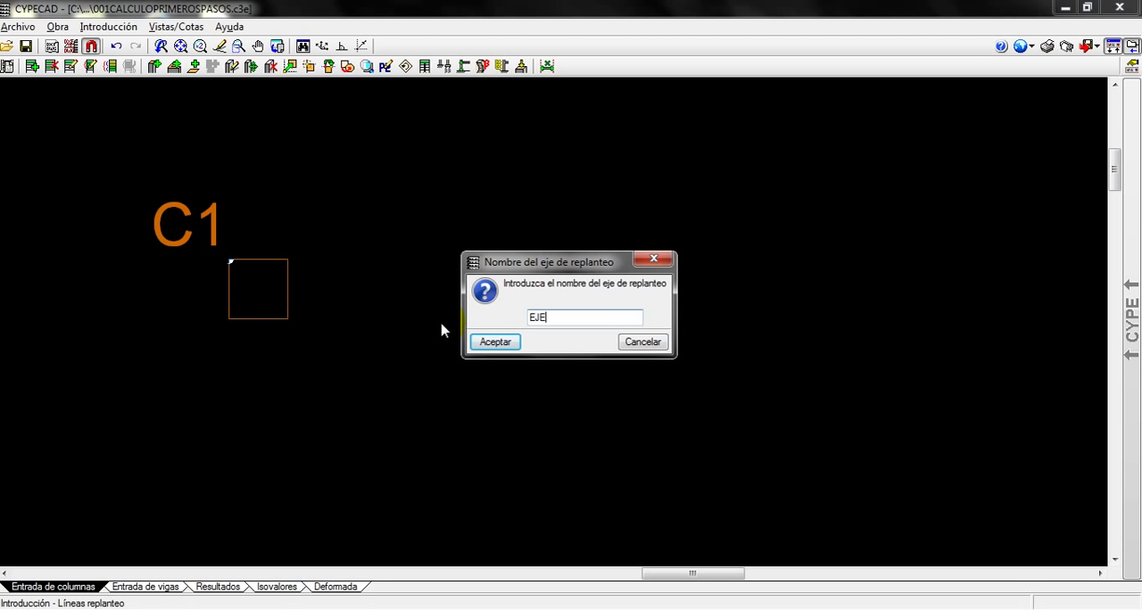
{"action": "left_click", "coordinate": [496, 345]}
Add a horizontal setting-out axis named EJE 2 through the fixed point of column C6
{"action": "scroll", "coordinate": [491, 348], "scroll_direction": "down", "scroll_amount": 2}
{"action": "scroll", "coordinate": [536, 402], "scroll_direction": "down", "scroll_amount": 2}
{"action": "middle_click_drag", "start_coordinate": [601, 461], "coordinate": [667, 206]}
{"action": "scroll", "coordinate": [521, 254], "scroll_direction": "up", "scroll_amount": 3}
{"action": "scroll", "coordinate": [521, 250], "scroll_direction": "up", "scroll_amount": 4}
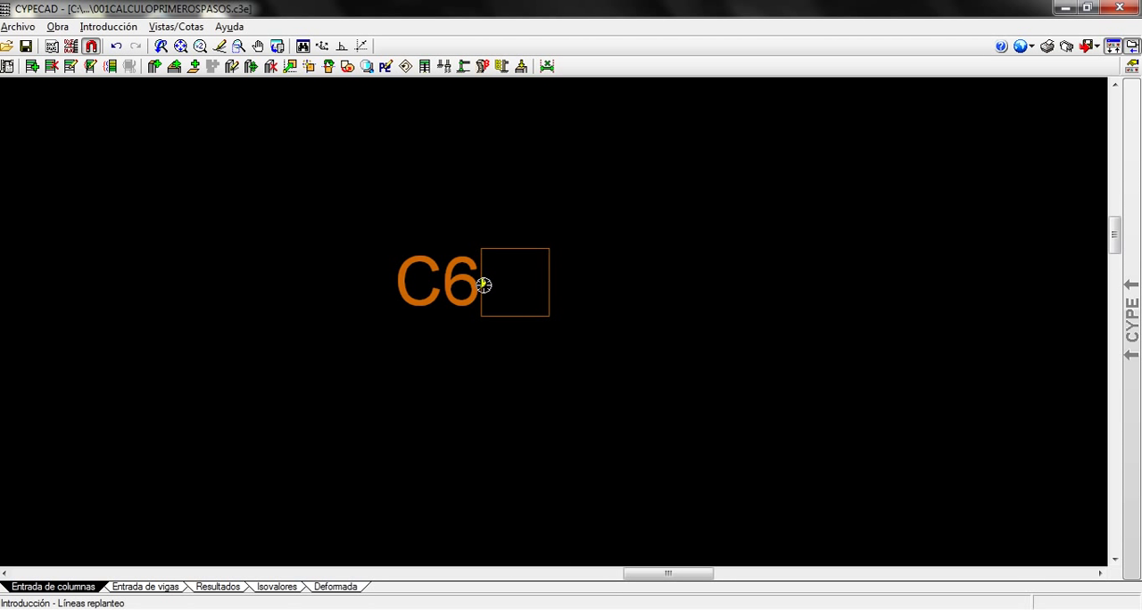
{"action": "left_click", "coordinate": [483, 284]}
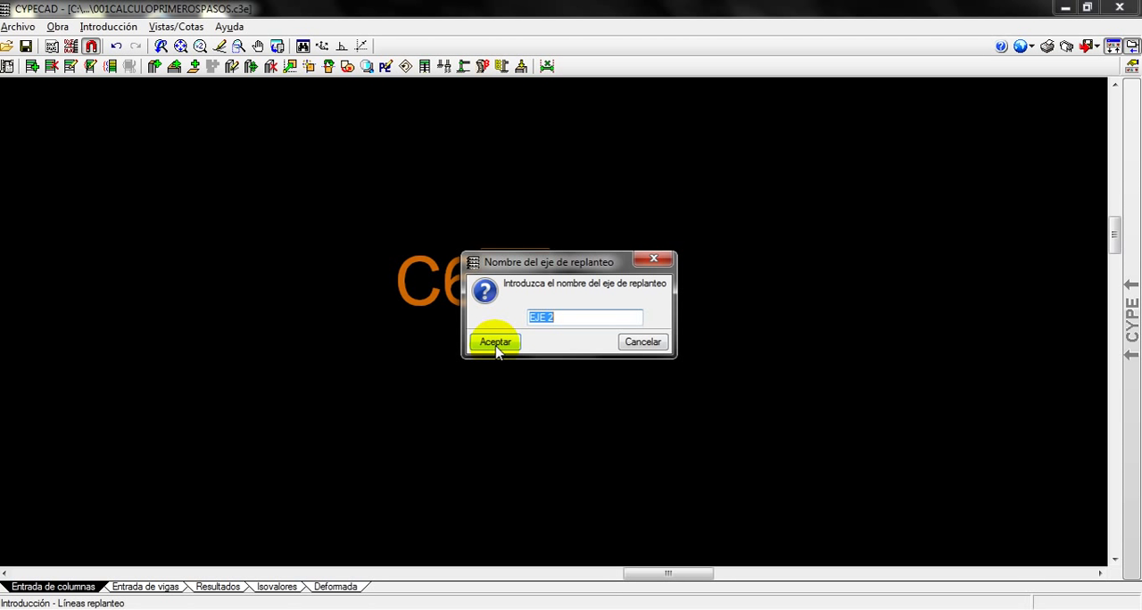
{"action": "left_click", "coordinate": [496, 346]}
Add a horizontal setting-out axis named EJE 3 through the fixed point of column C7 and finish the horizontal axes
{"action": "scroll", "coordinate": [611, 446], "scroll_direction": "down", "scroll_amount": 9}
{"action": "middle_click_drag", "start_coordinate": [694, 464], "coordinate": [624, 236]}
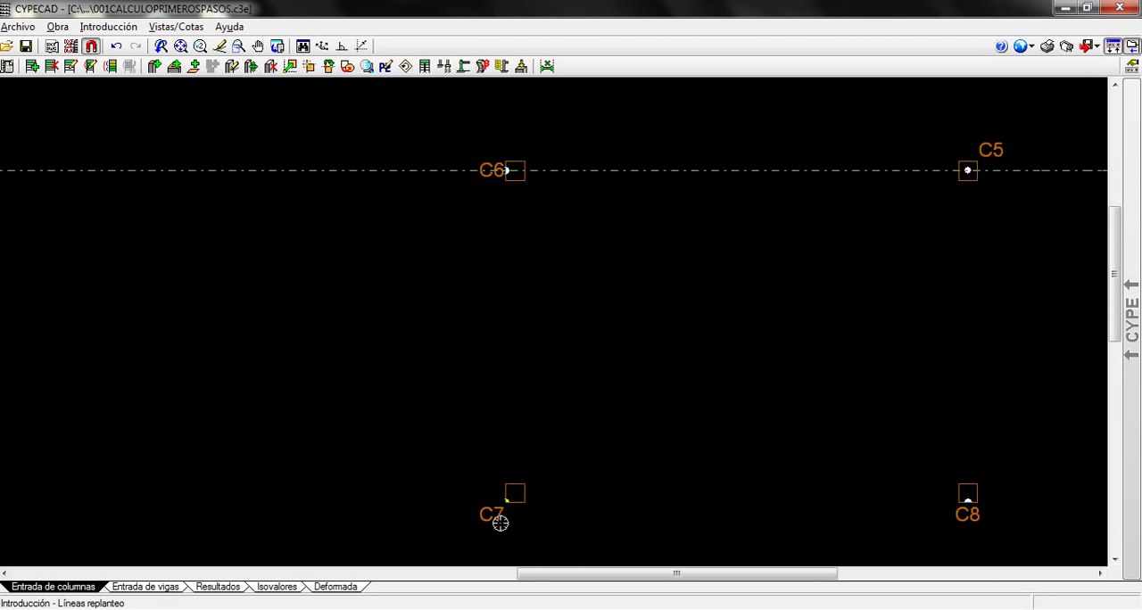
{"action": "scroll", "coordinate": [500, 523], "scroll_direction": "up", "scroll_amount": 5}
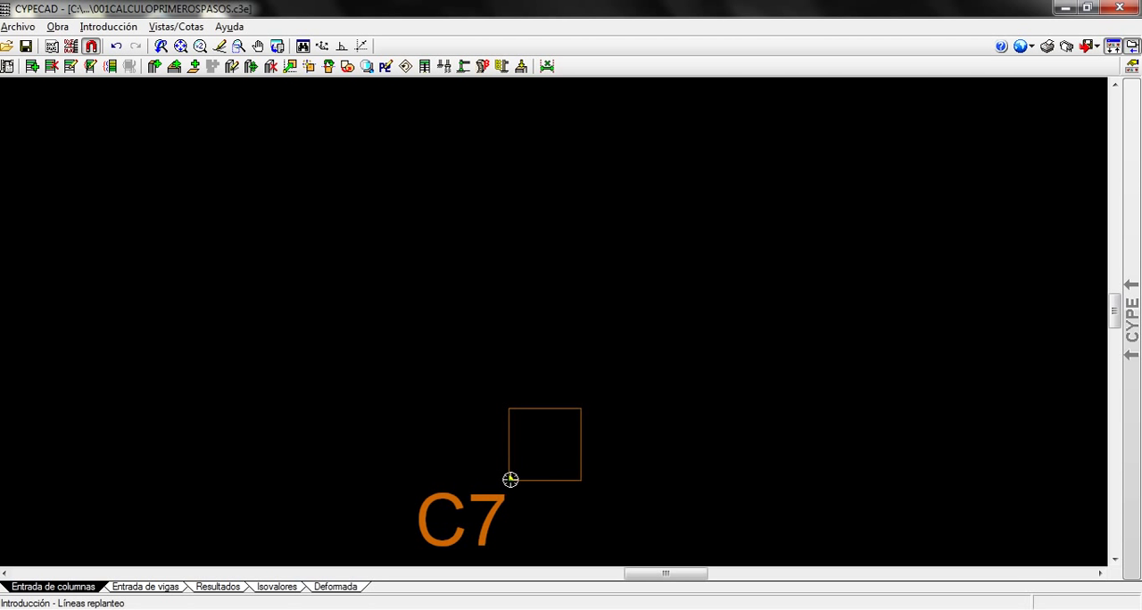
{"action": "left_click", "coordinate": [511, 480]}
{"action": "left_click", "coordinate": [497, 341]}
{"action": "scroll", "coordinate": [690, 416], "scroll_direction": "down", "scroll_amount": 2}
{"action": "scroll", "coordinate": [669, 273], "scroll_direction": "down", "scroll_amount": 3}
{"action": "middle_click_drag", "start_coordinate": [665, 283], "coordinate": [428, 376]}
{"action": "scroll", "coordinate": [525, 385], "scroll_direction": "down", "scroll_amount": 2}
{"action": "scroll", "coordinate": [422, 376], "scroll_direction": "down", "scroll_amount": 1}
{"action": "right_click", "coordinate": [424, 375]}
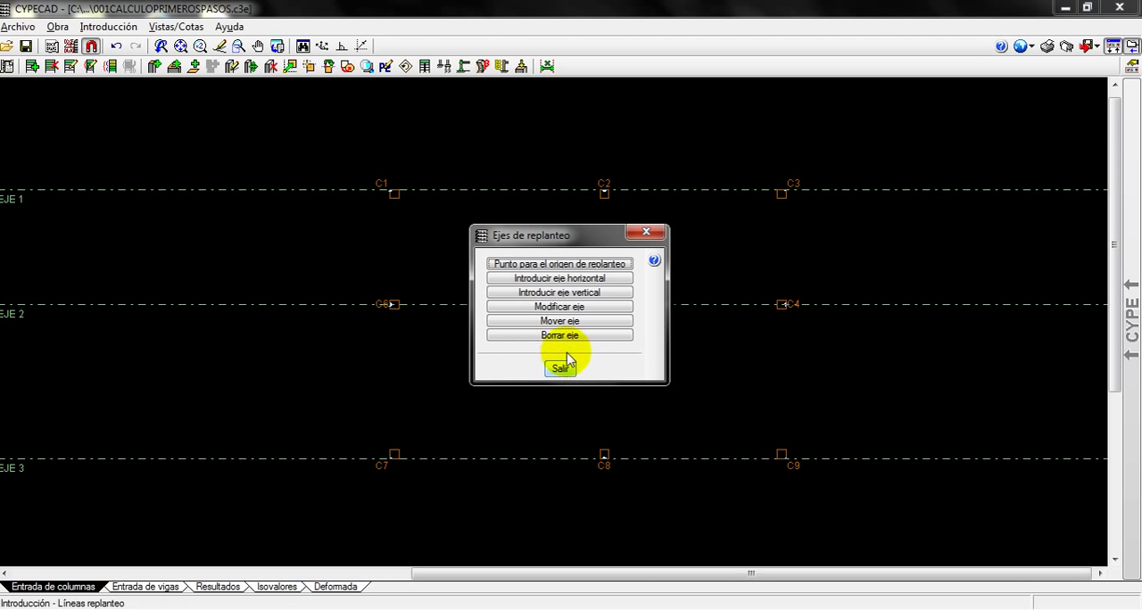
Introduce a vertical setting-out axis through the fixed point of column C1 and name it EJE A
{"action": "left_click", "coordinate": [552, 293]}
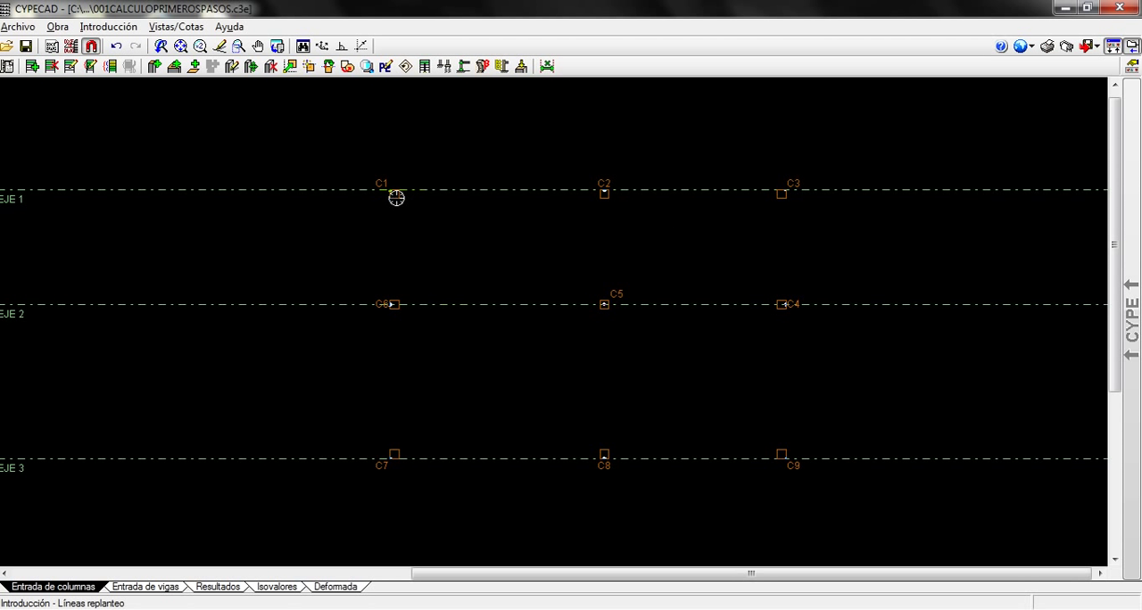
{"action": "scroll", "coordinate": [392, 190], "scroll_direction": "up", "scroll_amount": 4}
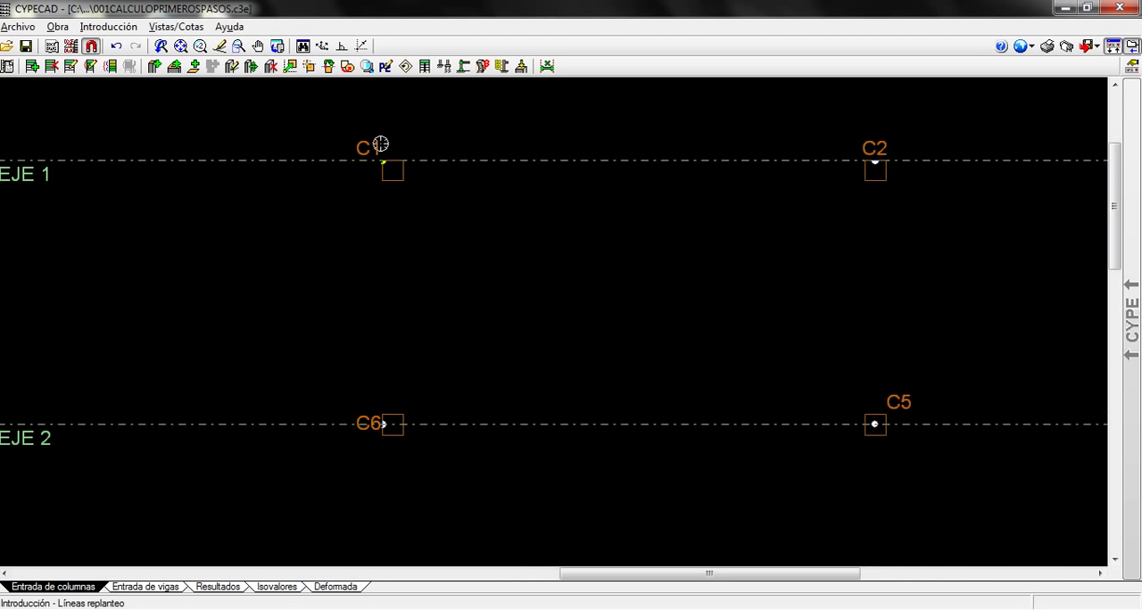
{"action": "left_click", "coordinate": [381, 163]}
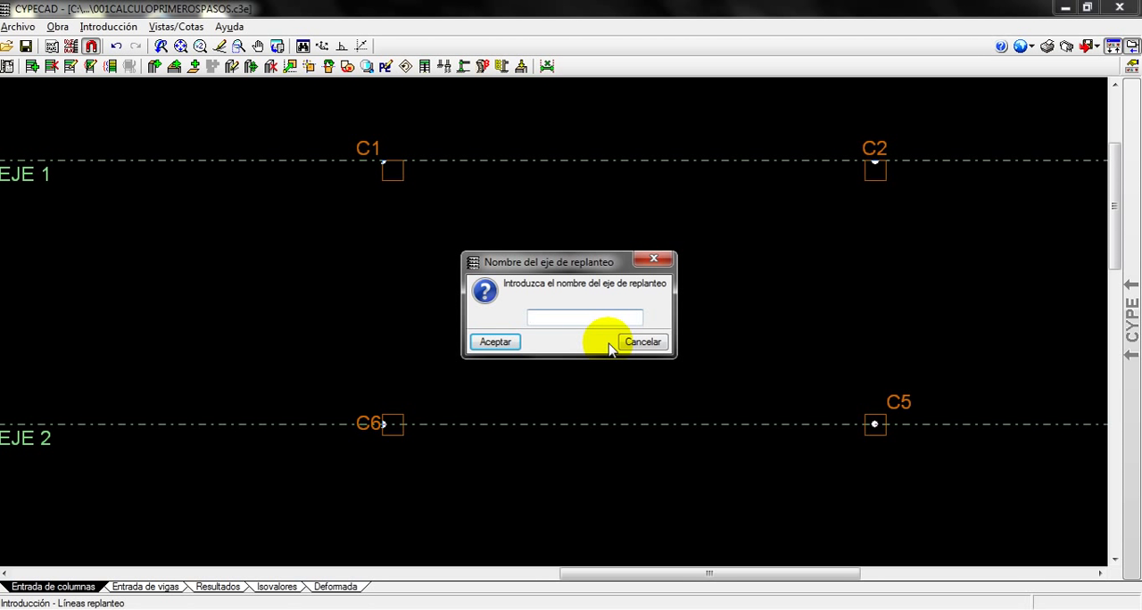
{"action": "type", "text": "EJE A"}
{"action": "left_click", "coordinate": [490, 340]}
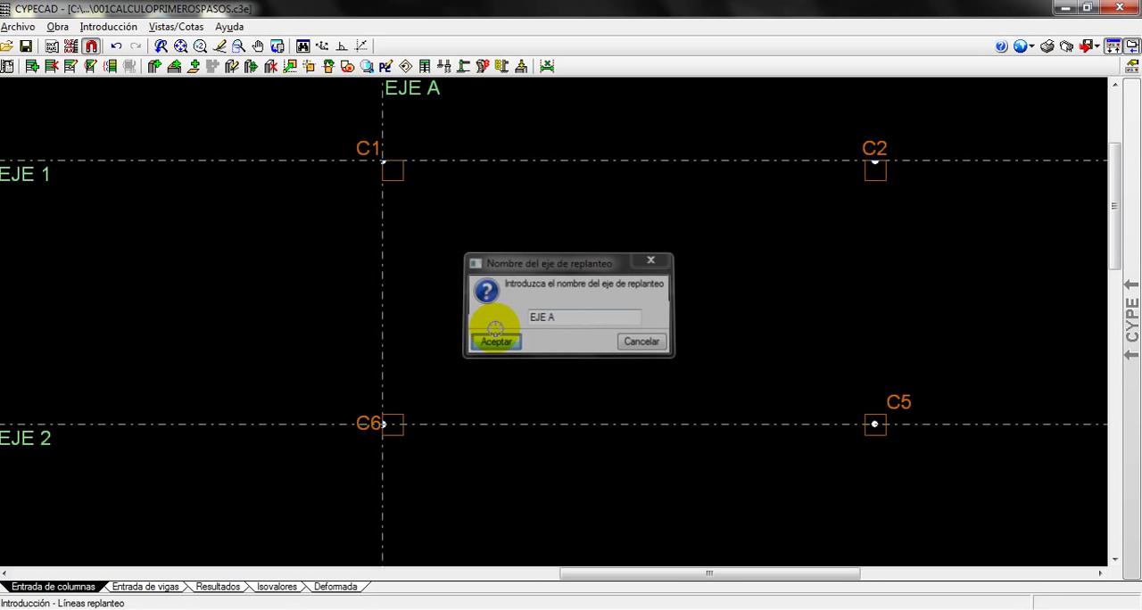
Add vertical setting-out axes named EJE B through the fixed point of column C2 and EJE C through that of column C3
{"action": "scroll", "coordinate": [795, 303], "scroll_direction": "down", "scroll_amount": 2}
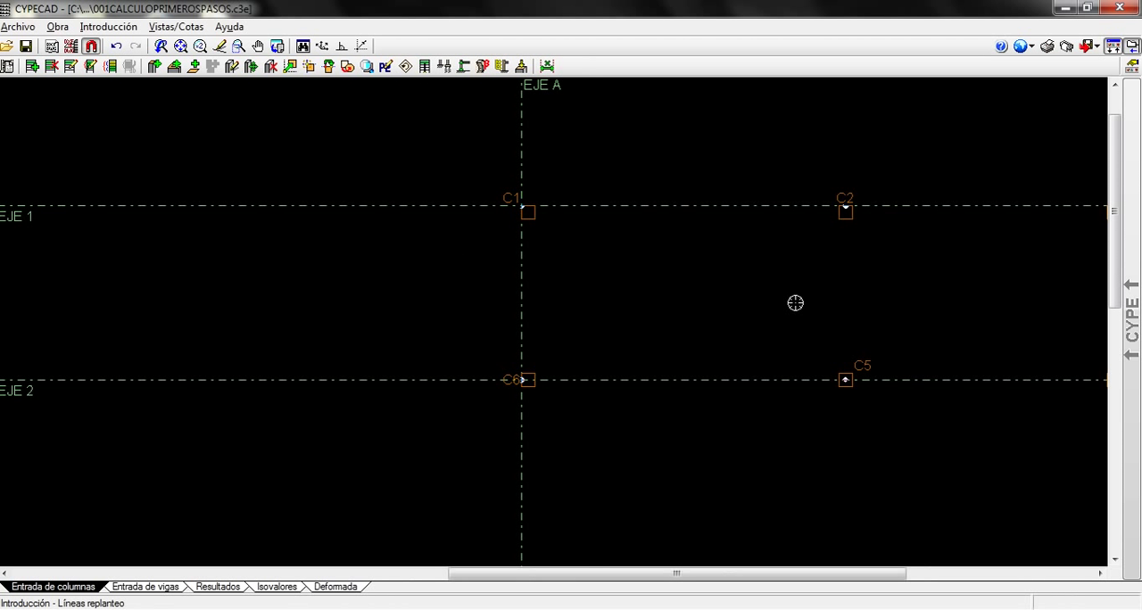
{"action": "left_click", "coordinate": [845, 206]}
{"action": "left_click", "coordinate": [489, 345]}
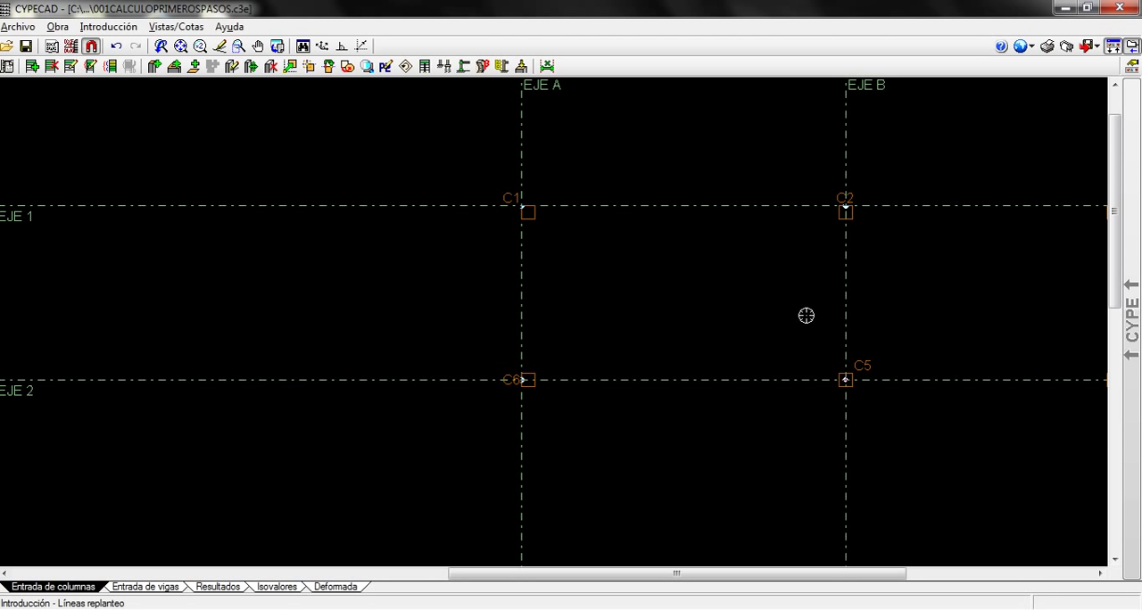
{"action": "middle_click_drag", "start_coordinate": [806, 315], "coordinate": [331, 331]}
{"action": "scroll", "coordinate": [629, 234], "scroll_direction": "up", "scroll_amount": 2}
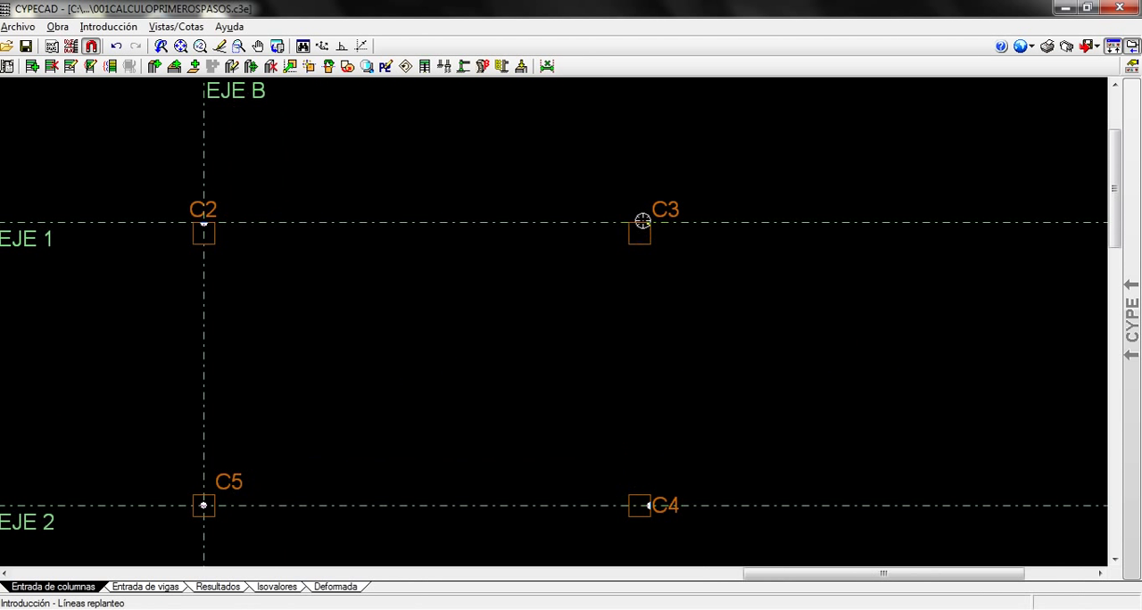
{"action": "left_click", "coordinate": [649, 232]}
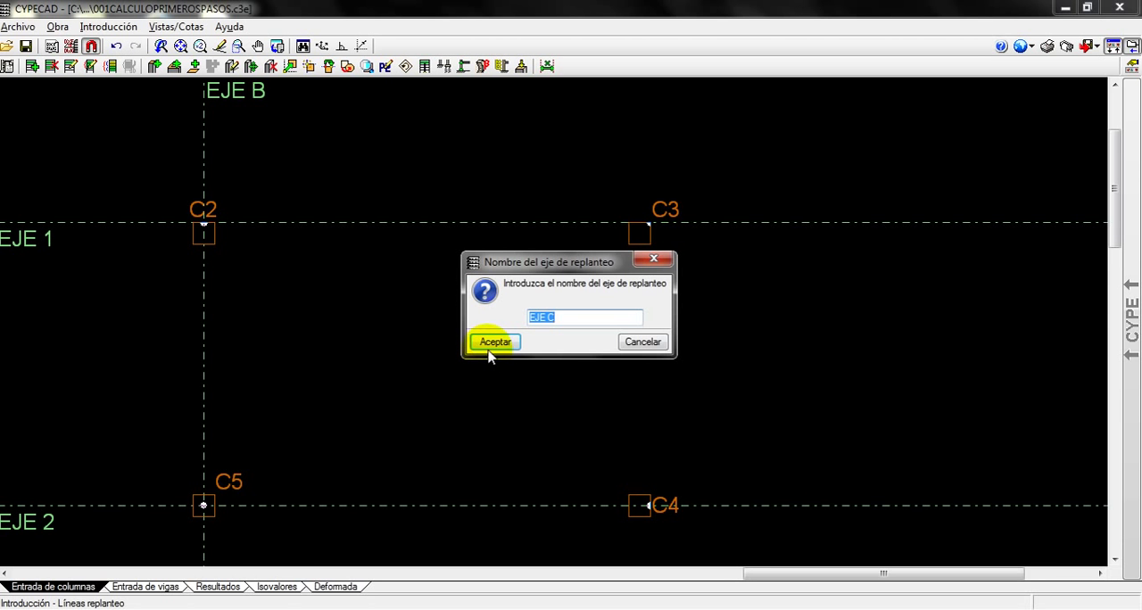
{"action": "left_click", "coordinate": [494, 410]}
Show the DWG template again to compare the setting-out axes and columns with the plan
{"action": "scroll", "coordinate": [336, 386], "scroll_direction": "down", "scroll_amount": 1}
{"action": "scroll", "coordinate": [371, 382], "scroll_direction": "down", "scroll_amount": 2}
{"action": "middle_click_drag", "start_coordinate": [387, 378], "coordinate": [607, 250]}
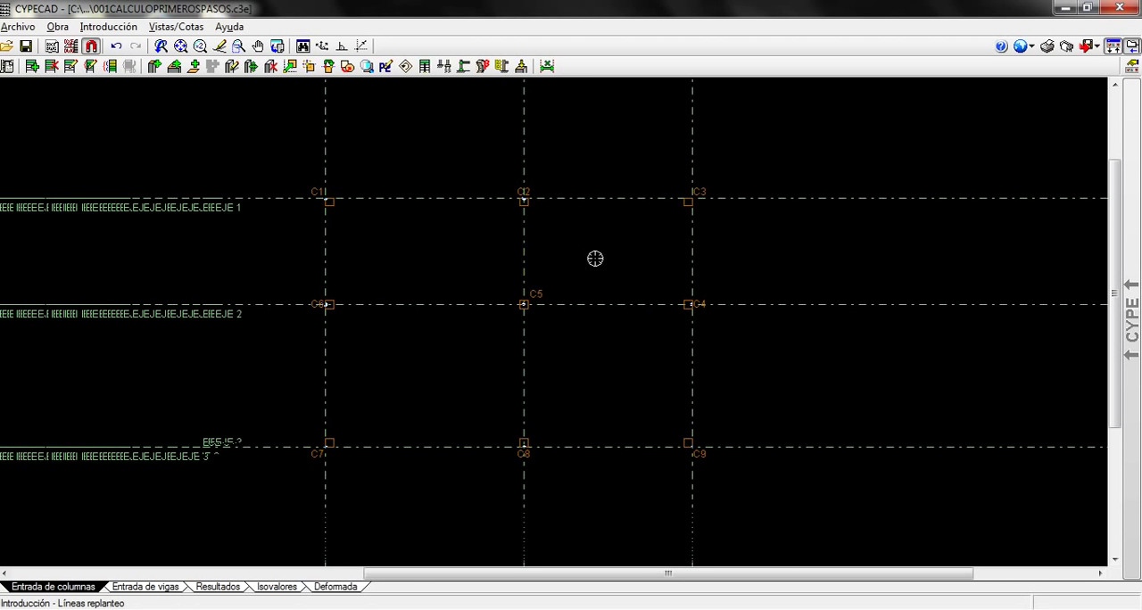
{"action": "scroll", "coordinate": [522, 276], "scroll_direction": "up", "scroll_amount": 2}
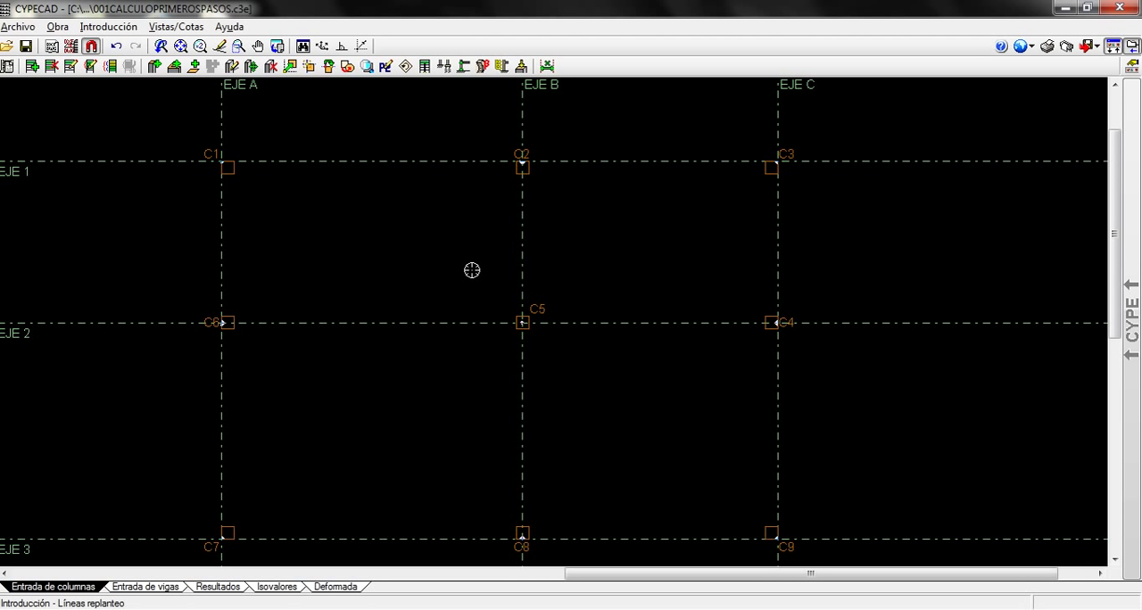
{"action": "key", "text": "F4"}
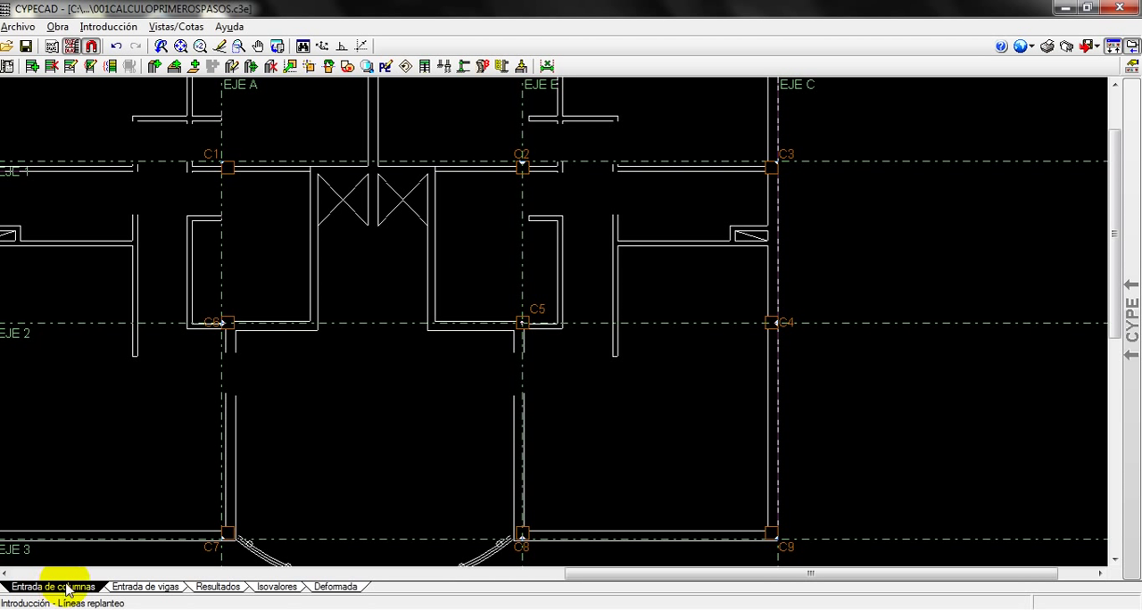
Review the project's general data and the floor and group options without changing any settings
{"action": "left_click", "coordinate": [53, 28]}
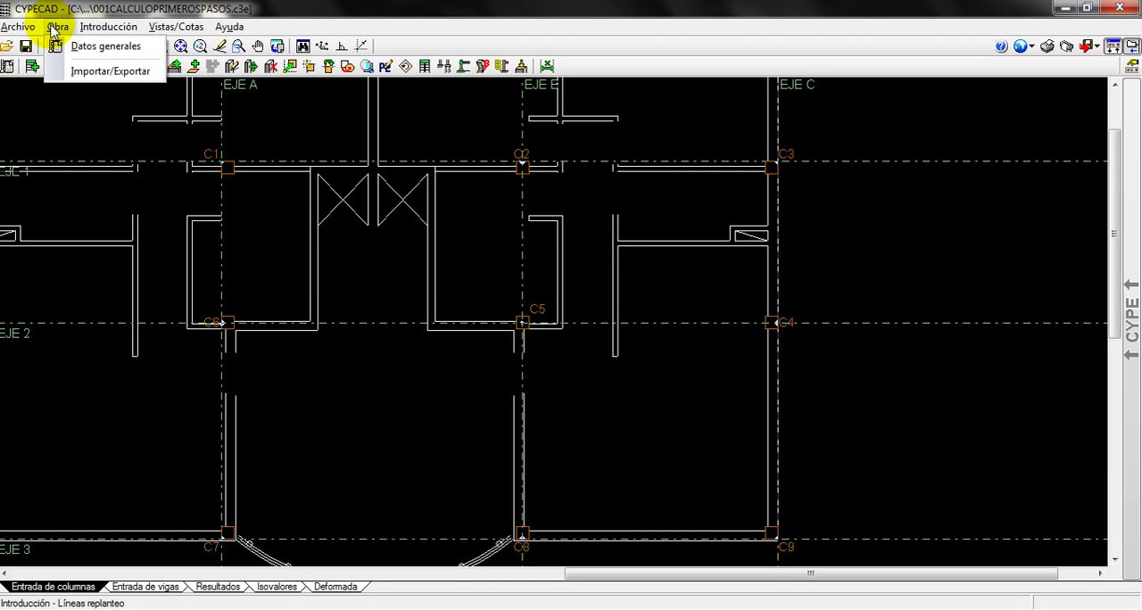
{"action": "left_click", "coordinate": [98, 49]}
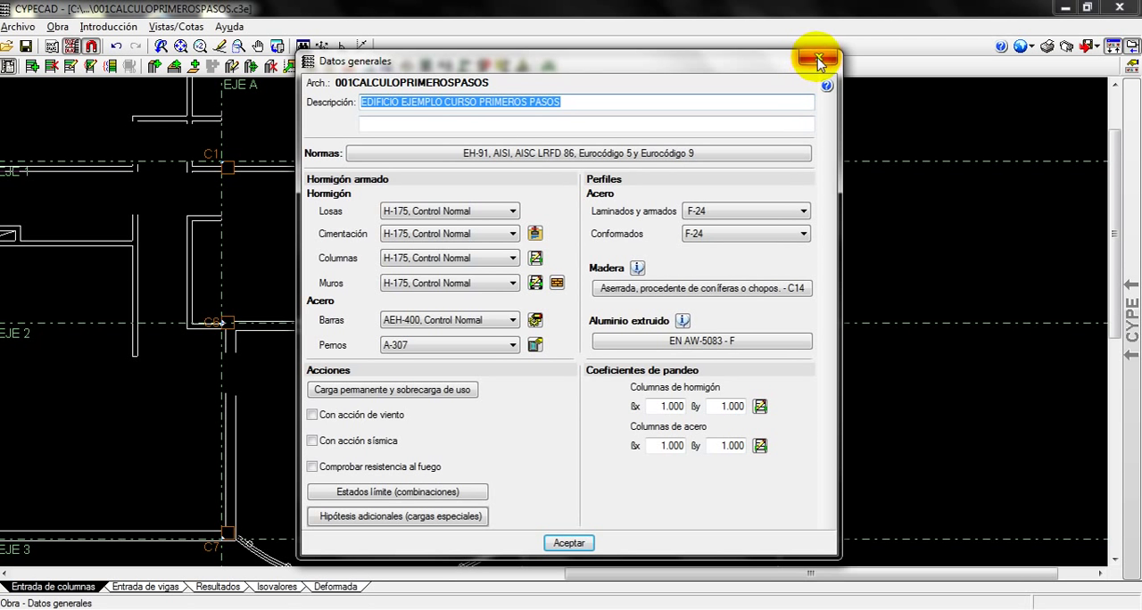
{"action": "left_click", "coordinate": [818, 59]}
{"action": "left_click", "coordinate": [94, 28]}
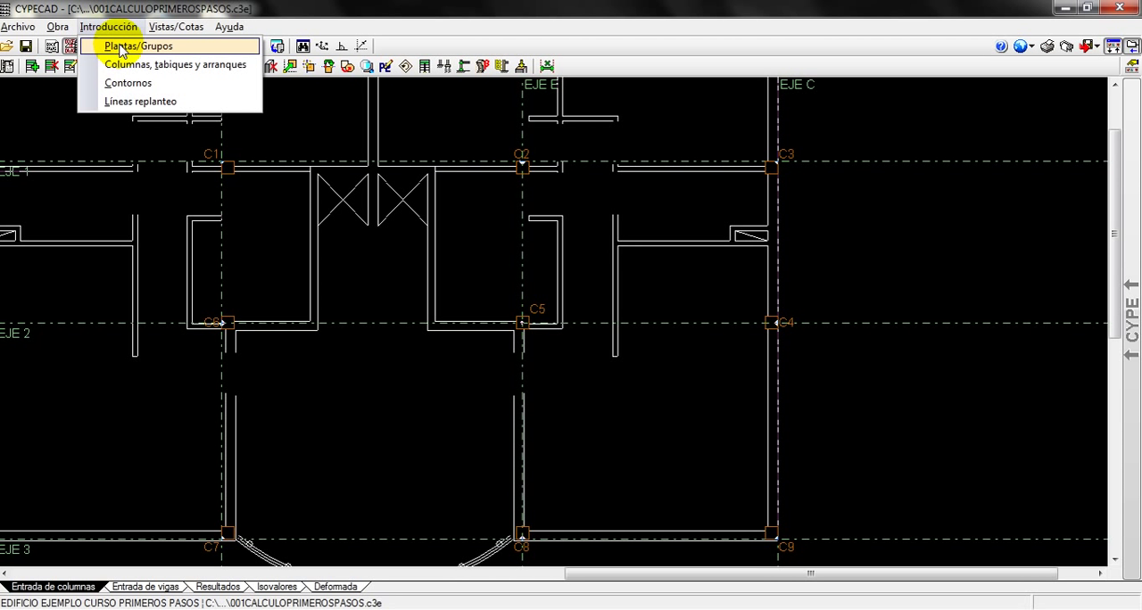
{"action": "left_click", "coordinate": [123, 49]}
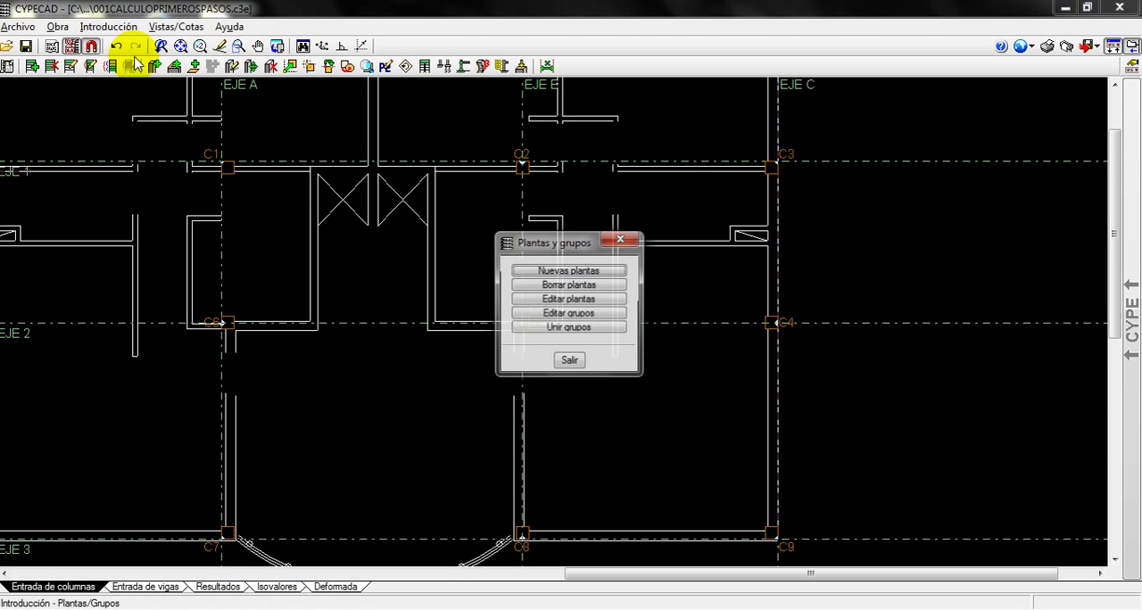
{"action": "left_click", "coordinate": [630, 239]}
{"action": "left_click", "coordinate": [108, 27]}
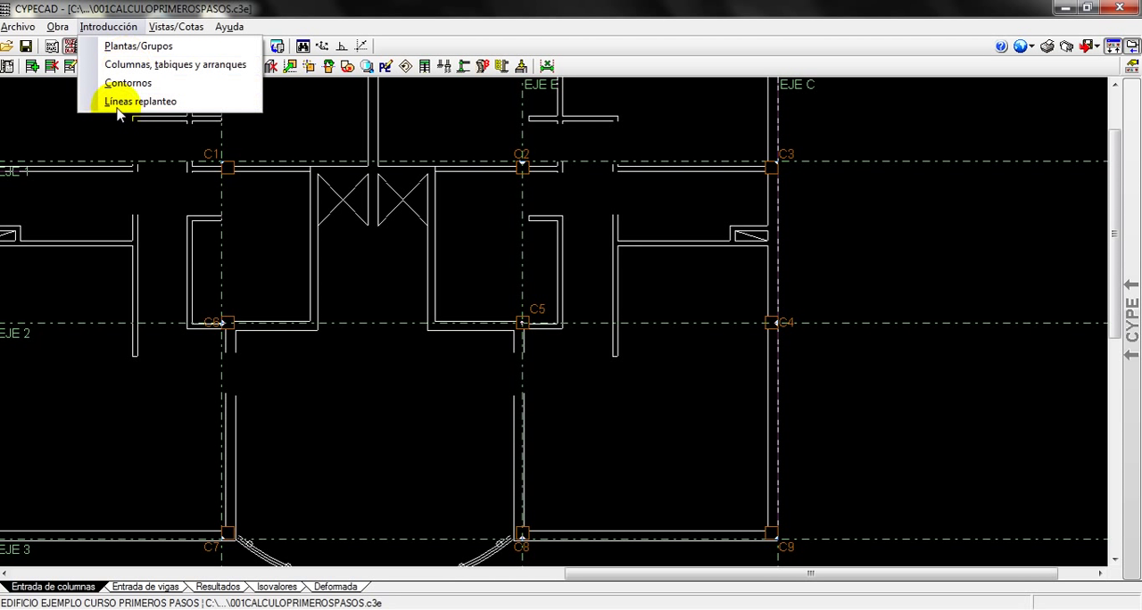
{"action": "left_click", "coordinate": [64, 511]}
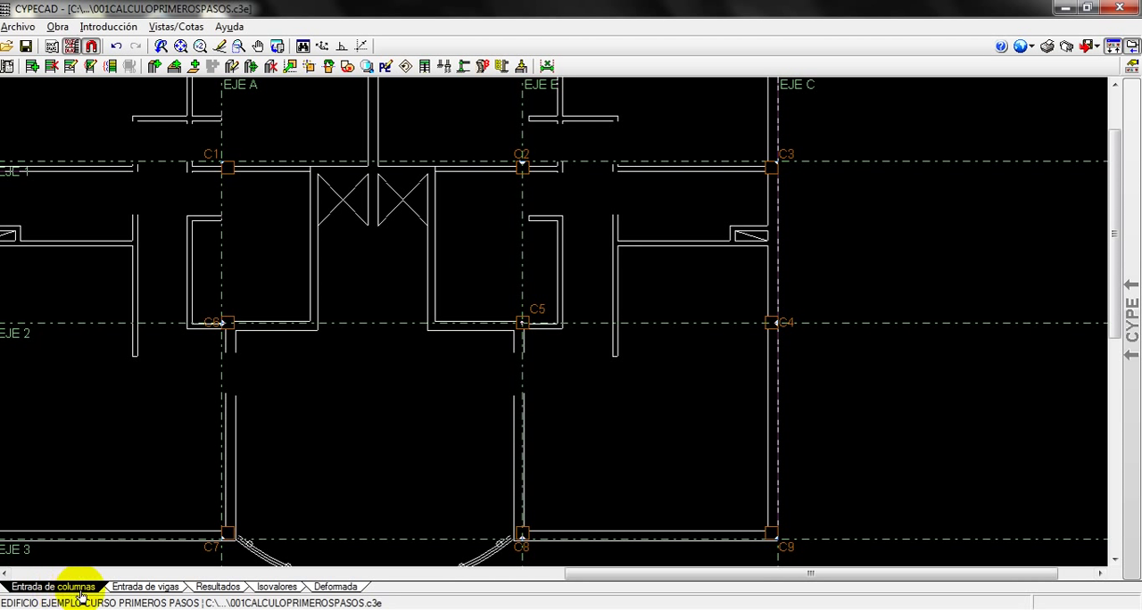
Switch to beam entry on PRIMER PISO and inspect the building's columns in the 3D view from several angles
{"action": "left_click", "coordinate": [154, 588]}
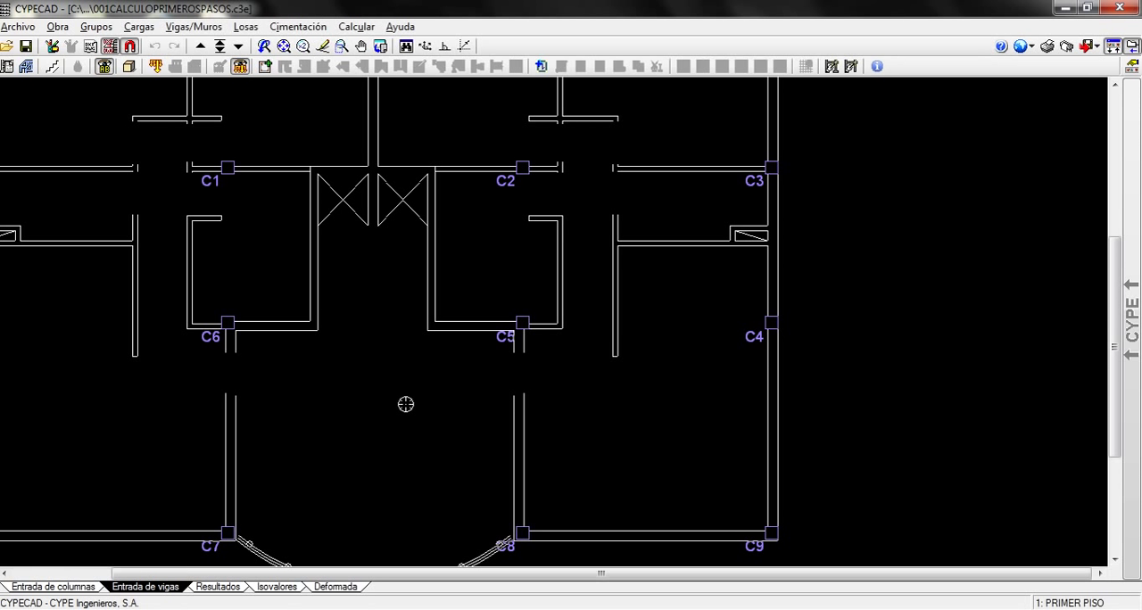
{"action": "middle_click_drag", "start_coordinate": [403, 390], "coordinate": [405, 351]}
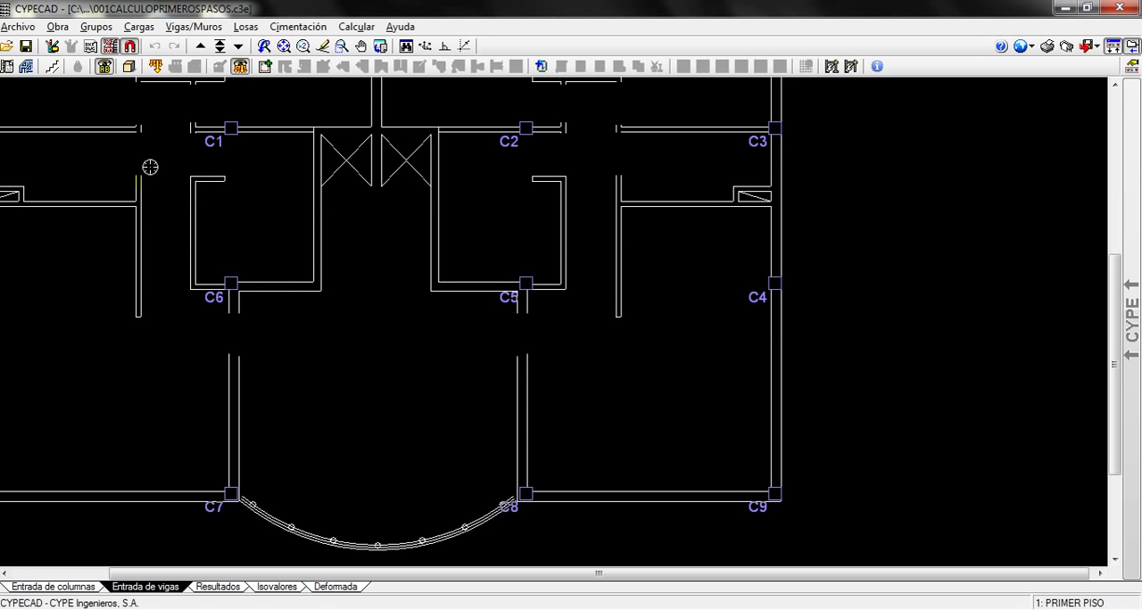
{"action": "left_click", "coordinate": [129, 67]}
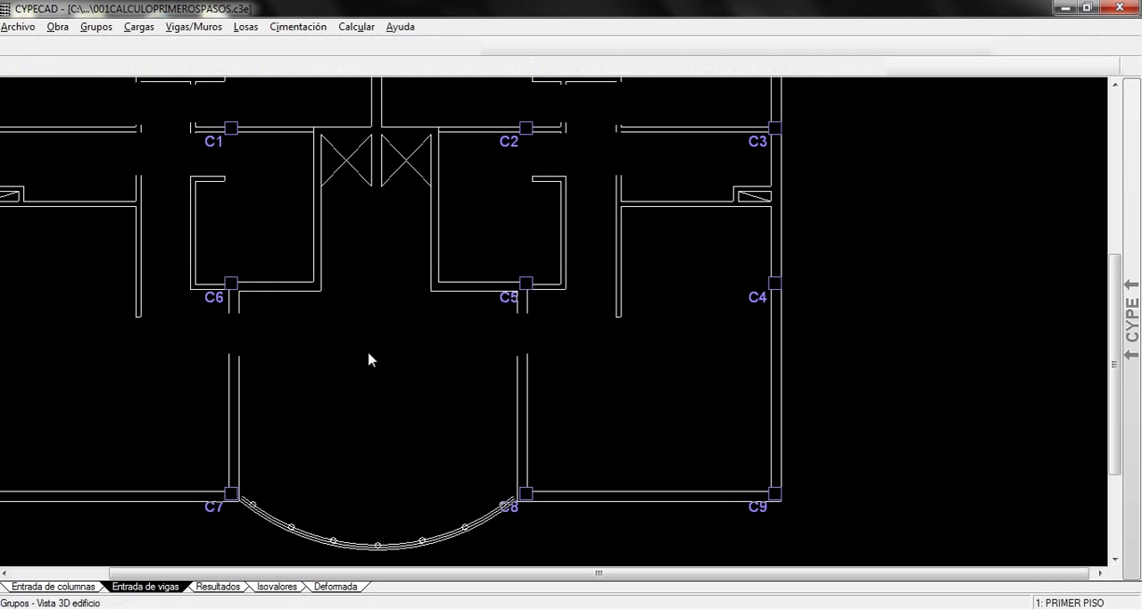
{"action": "mouse_move", "coordinate": [464, 461]}
{"action": "left_mouse_down"}
{"action": "mouse_move", "coordinate": [434, 420]}
{"action": "mouse_move", "coordinate": [637, 413]}
{"action": "mouse_move", "coordinate": [505, 403]}
{"action": "mouse_move", "coordinate": [648, 355]}
{"action": "mouse_move", "coordinate": [589, 482]}
{"action": "mouse_move", "coordinate": [316, 318]}
{"action": "mouse_move", "coordinate": [514, 298]}
{"action": "mouse_move", "coordinate": [471, 474]}
{"action": "mouse_move", "coordinate": [497, 290]}
{"action": "mouse_move", "coordinate": [518, 358]}
{"action": "mouse_move", "coordinate": [604, 388]}
{"action": "mouse_move", "coordinate": [762, 355]}
{"action": "mouse_move", "coordinate": [719, 239]}
{"action": "mouse_move", "coordinate": [797, 278]}
{"action": "mouse_move", "coordinate": [739, 362]}
{"action": "mouse_move", "coordinate": [481, 400]}
{"action": "mouse_move", "coordinate": [752, 364]}
{"action": "mouse_move", "coordinate": [571, 340]}
{"action": "mouse_move", "coordinate": [521, 217]}
{"action": "mouse_move", "coordinate": [550, 199]}
{"action": "mouse_move", "coordinate": [593, 202]}
{"action": "mouse_move", "coordinate": [454, 349]}
{"action": "mouse_move", "coordinate": [449, 369]}
{"action": "mouse_move", "coordinate": [571, 398]}
{"action": "mouse_move", "coordinate": [423, 419]}
{"action": "mouse_move", "coordinate": [446, 224]}
{"action": "mouse_move", "coordinate": [476, 351]}
{"action": "mouse_move", "coordinate": [645, 250]}
{"action": "mouse_move", "coordinate": [640, 130]}
{"action": "mouse_move", "coordinate": [619, 318]}
{"action": "left_mouse_up"}
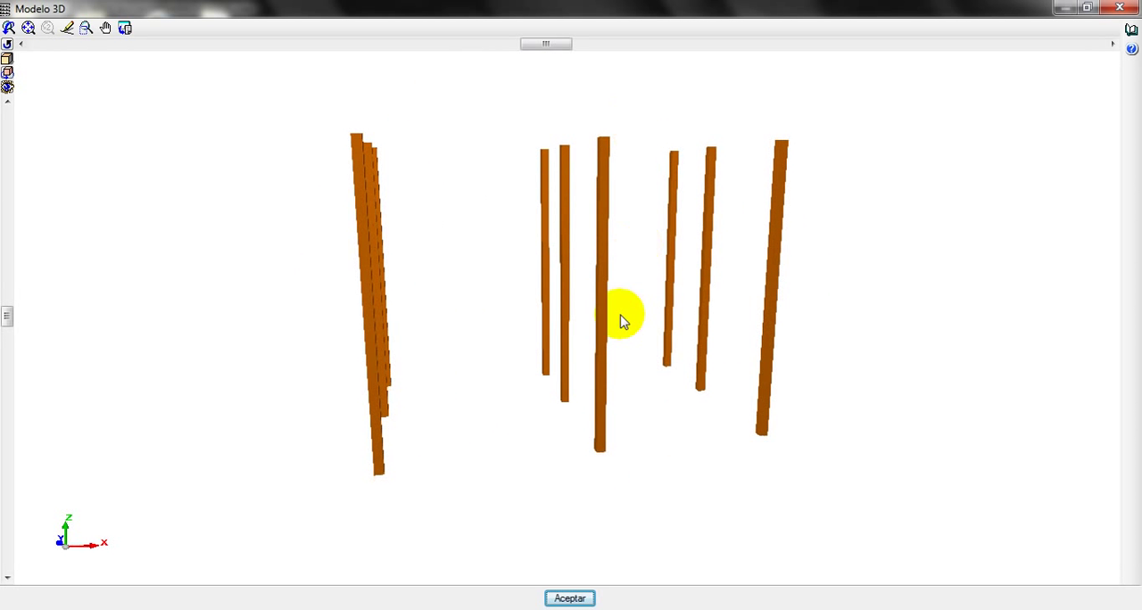
{"action": "left_click", "coordinate": [571, 599]}
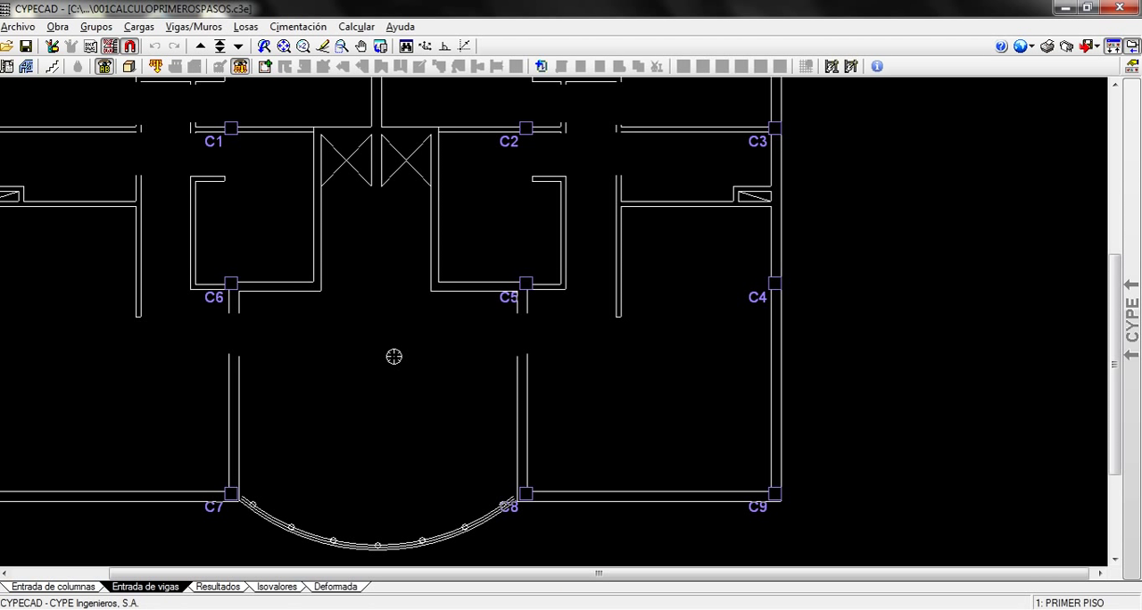
Start a reinforced concrete wall, Muro de hormigón armado, with reference M1, extending from Cimentación up to AZOTEA
{"action": "middle_click_drag", "start_coordinate": [394, 357], "coordinate": [360, 361]}
{"action": "middle_click_drag", "start_coordinate": [318, 311], "coordinate": [349, 327]}
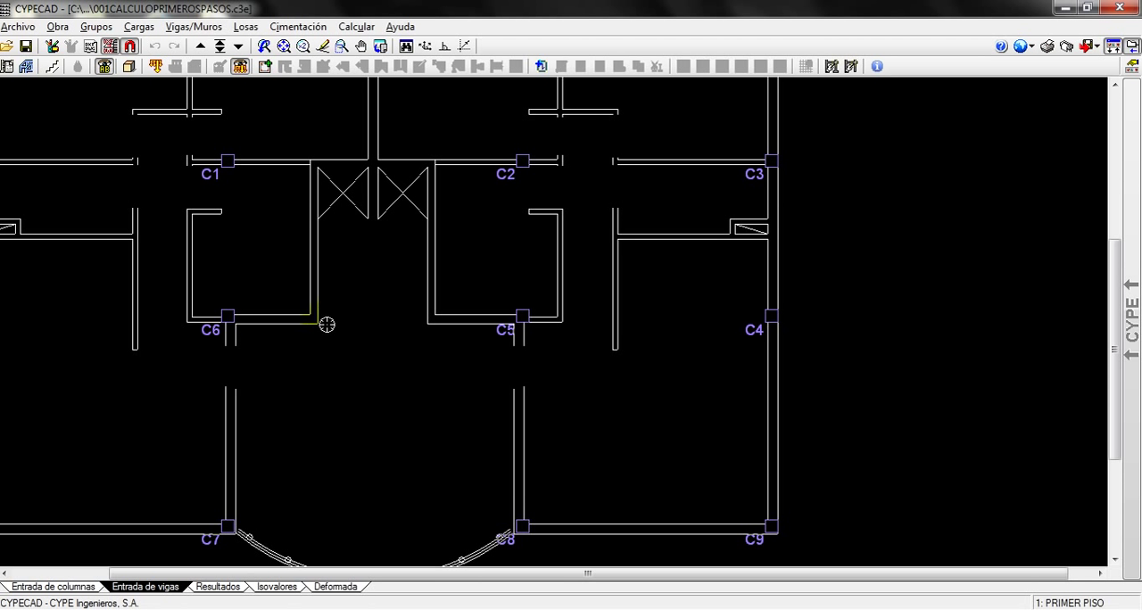
{"action": "scroll", "coordinate": [385, 276], "scroll_direction": "up", "scroll_amount": 1}
{"action": "middle_click_drag", "start_coordinate": [385, 276], "coordinate": [446, 341]}
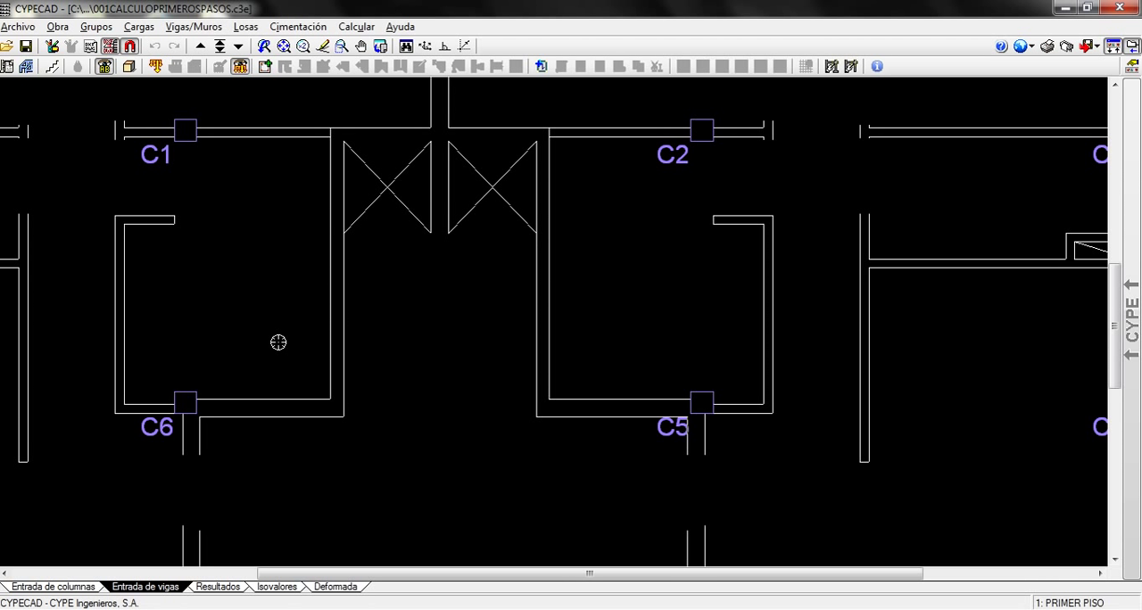
{"action": "left_click", "coordinate": [193, 29]}
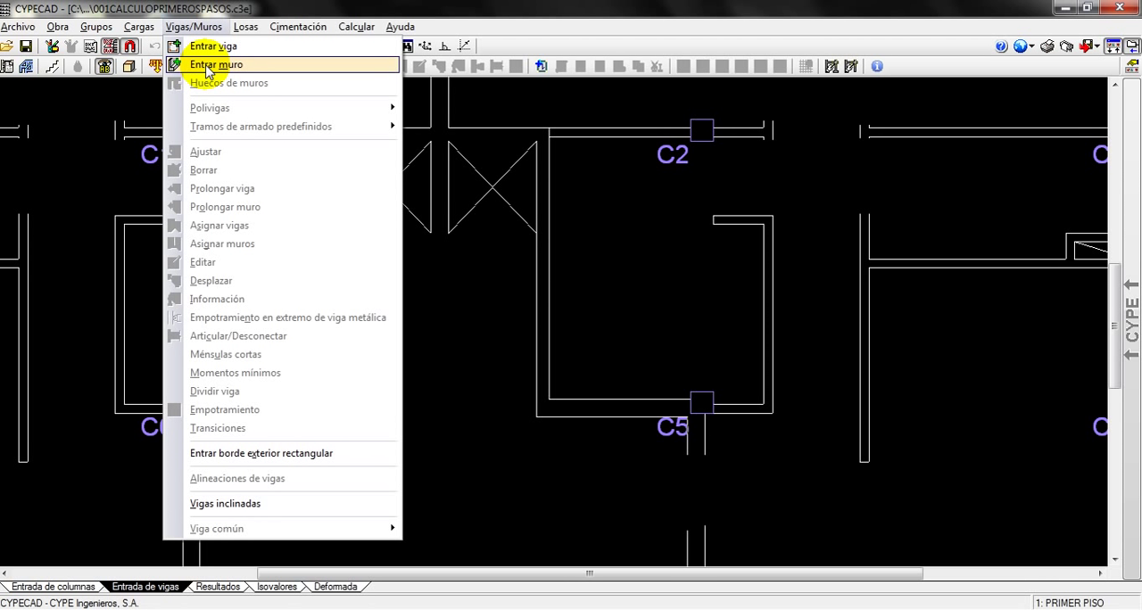
{"action": "left_click", "coordinate": [206, 68]}
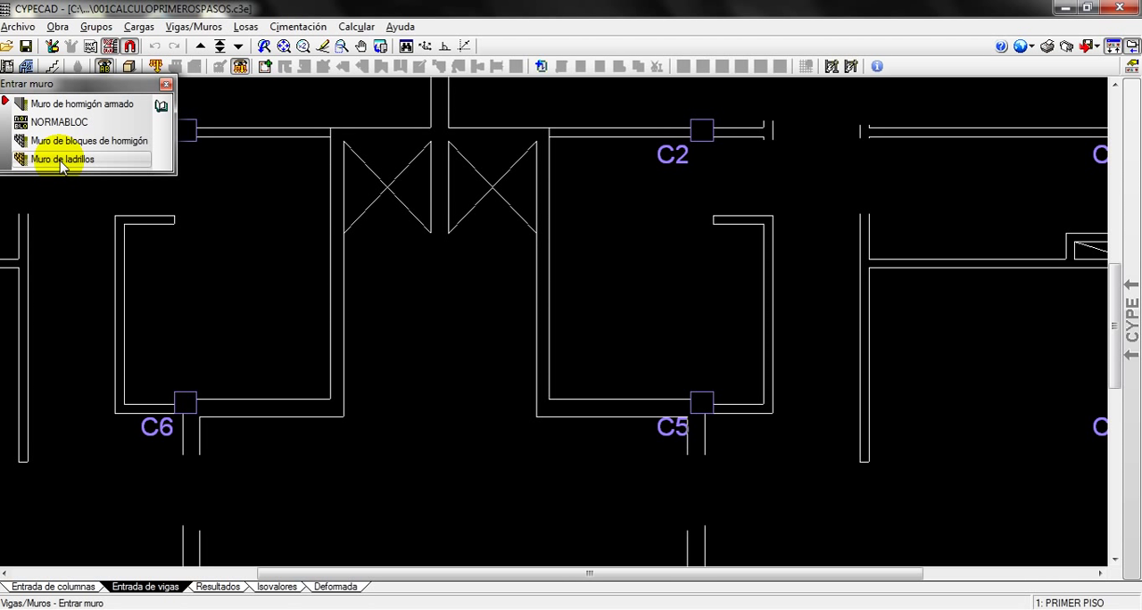
{"action": "left_click", "coordinate": [83, 106]}
{"action": "left_click_drag", "start_coordinate": [537, 127], "coordinate": [479, 118]}
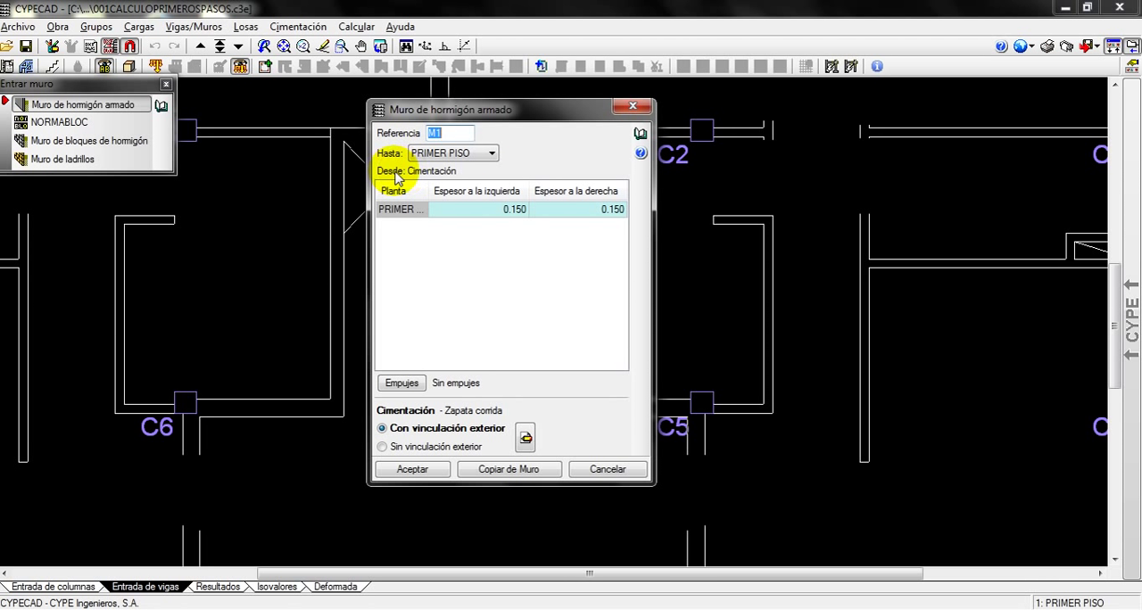
{"action": "left_click", "coordinate": [490, 153]}
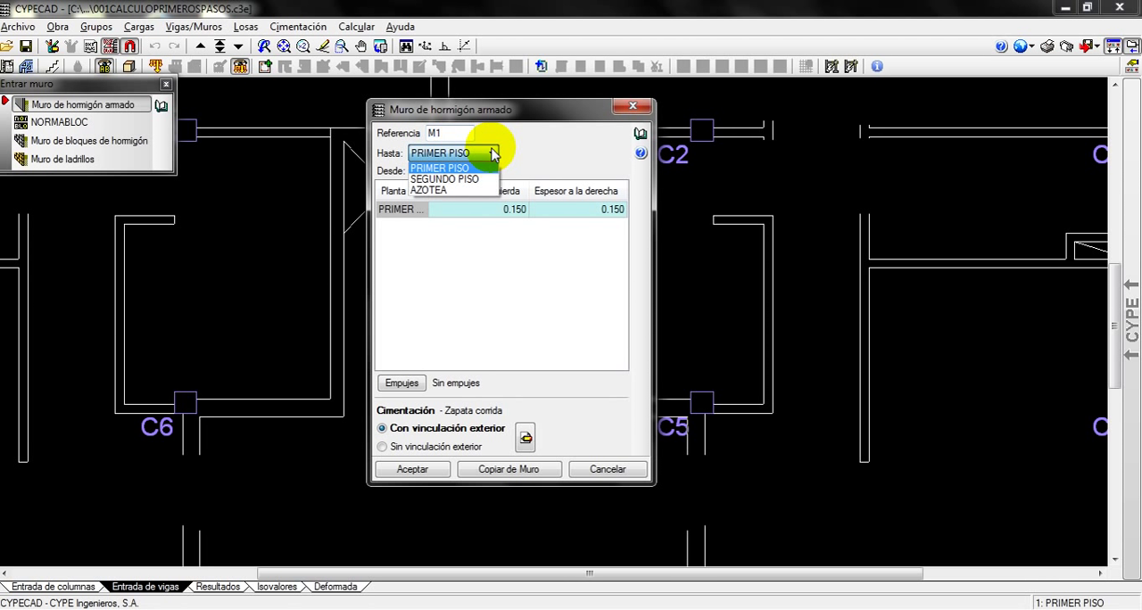
{"action": "left_click", "coordinate": [446, 190]}
Set the wall's left and right thicknesses to 0.075 on PRIMER PISO, SEGUNDO PISO and AZOTEA
{"action": "left_click", "coordinate": [505, 242]}
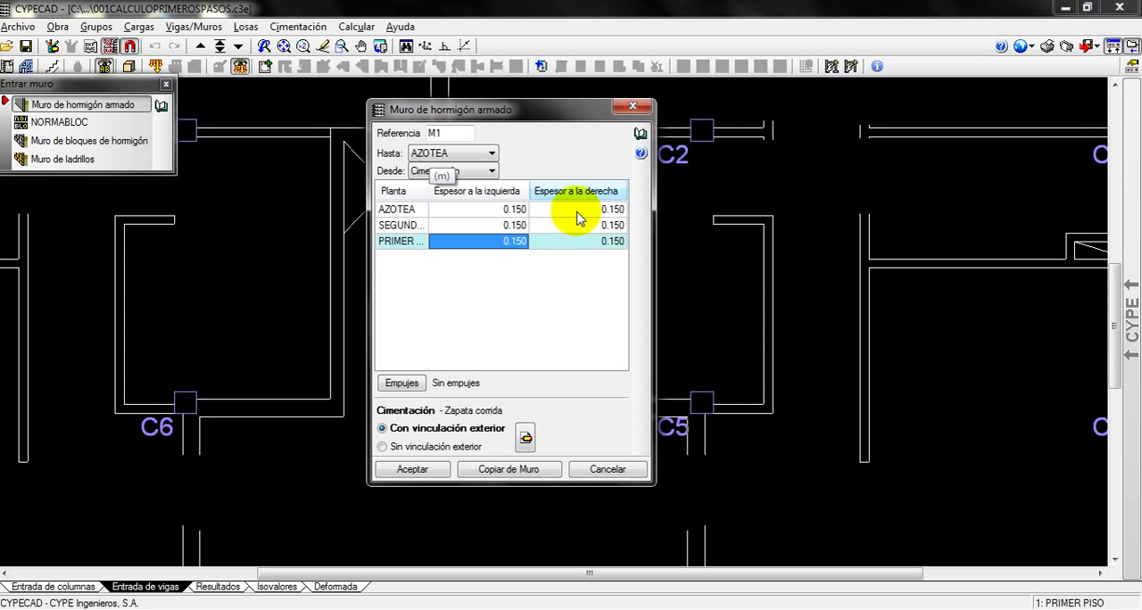
{"action": "left_click", "coordinate": [514, 248]}
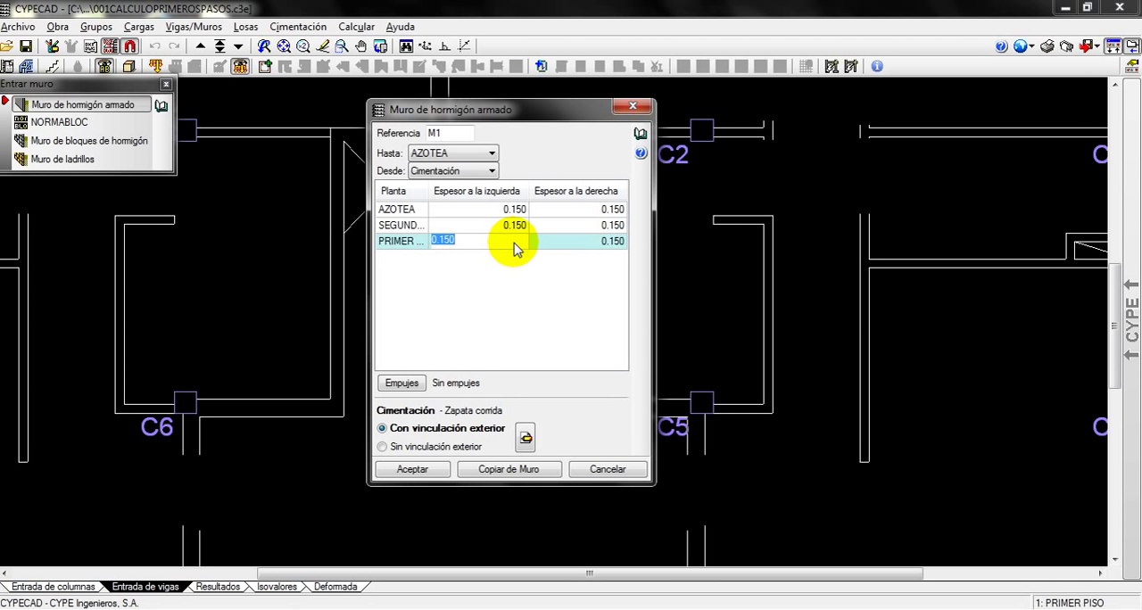
{"action": "type", "text": "75"}
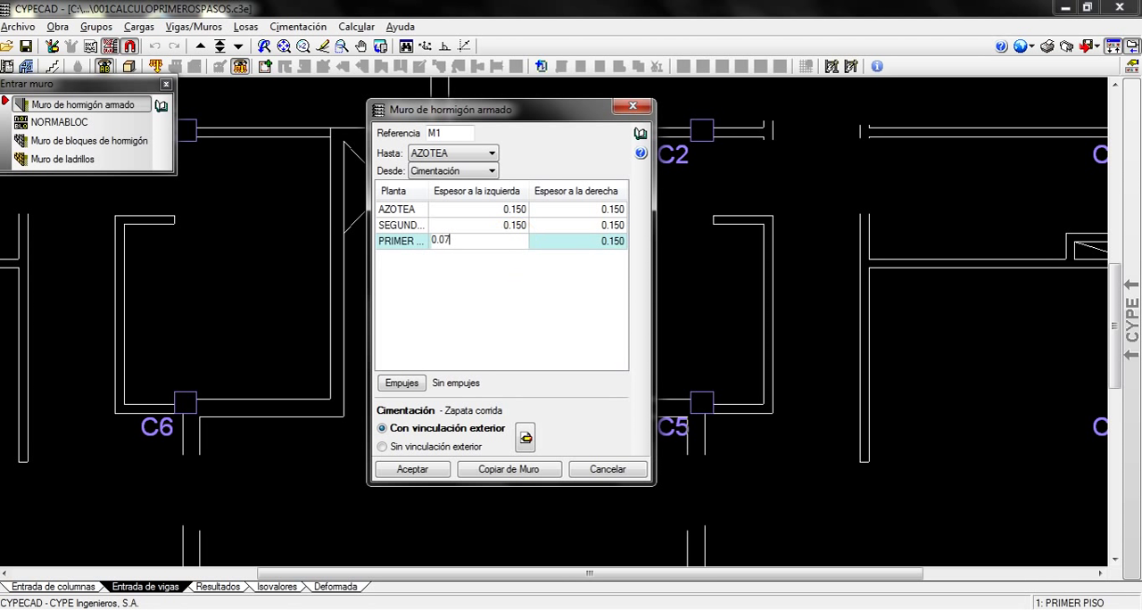
{"action": "key", "text": "Return"}
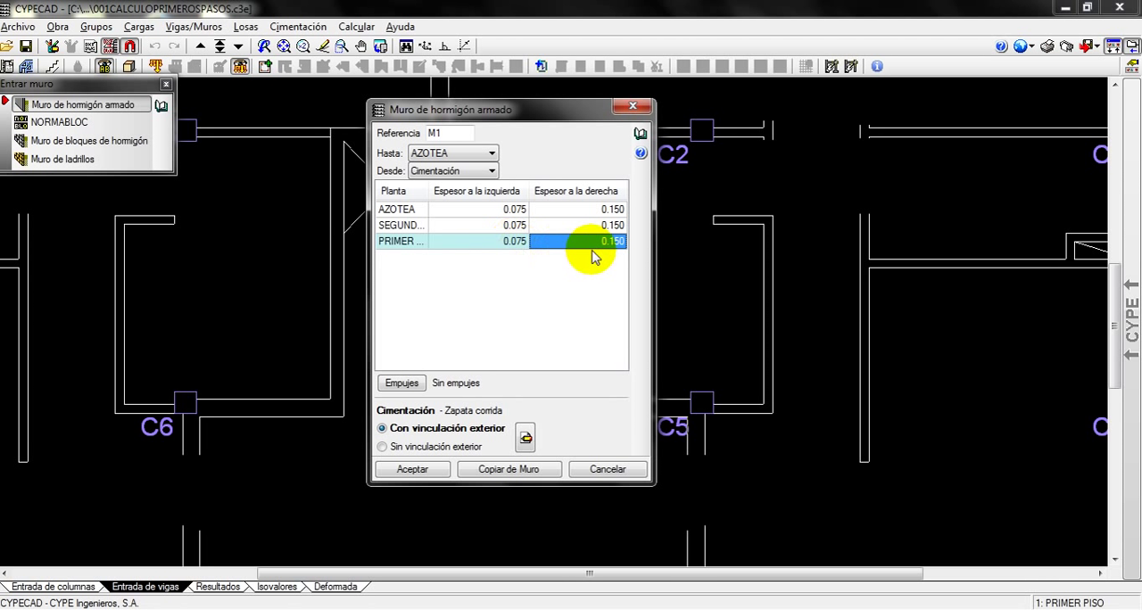
{"action": "left_click", "coordinate": [620, 245]}
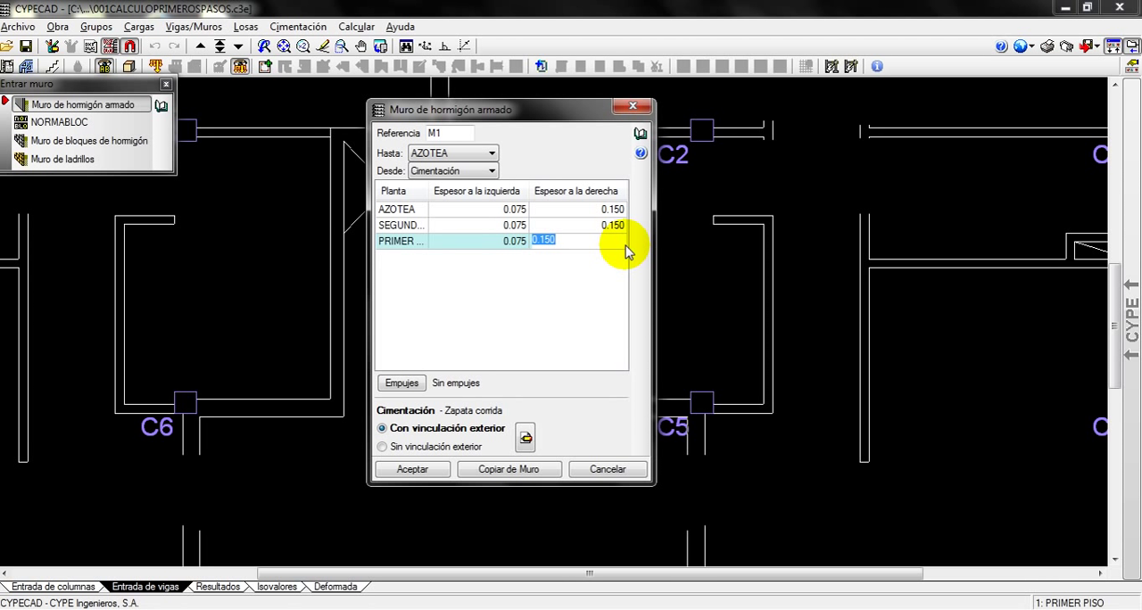
{"action": "type", "text": "0.075"}
{"action": "key", "text": "Return"}
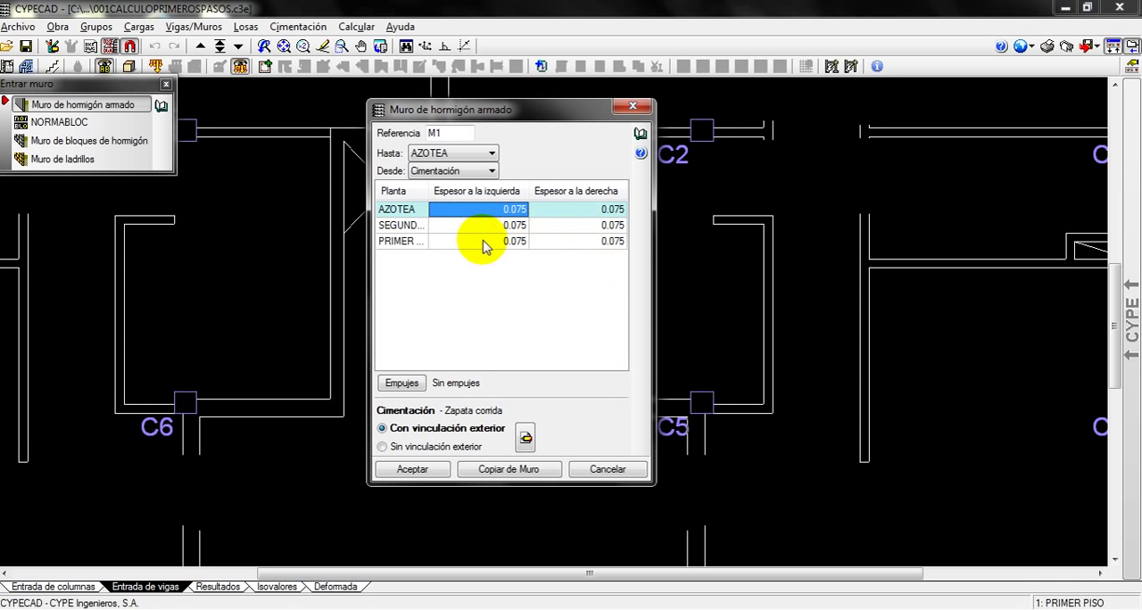
{"action": "left_click", "coordinate": [403, 383]}
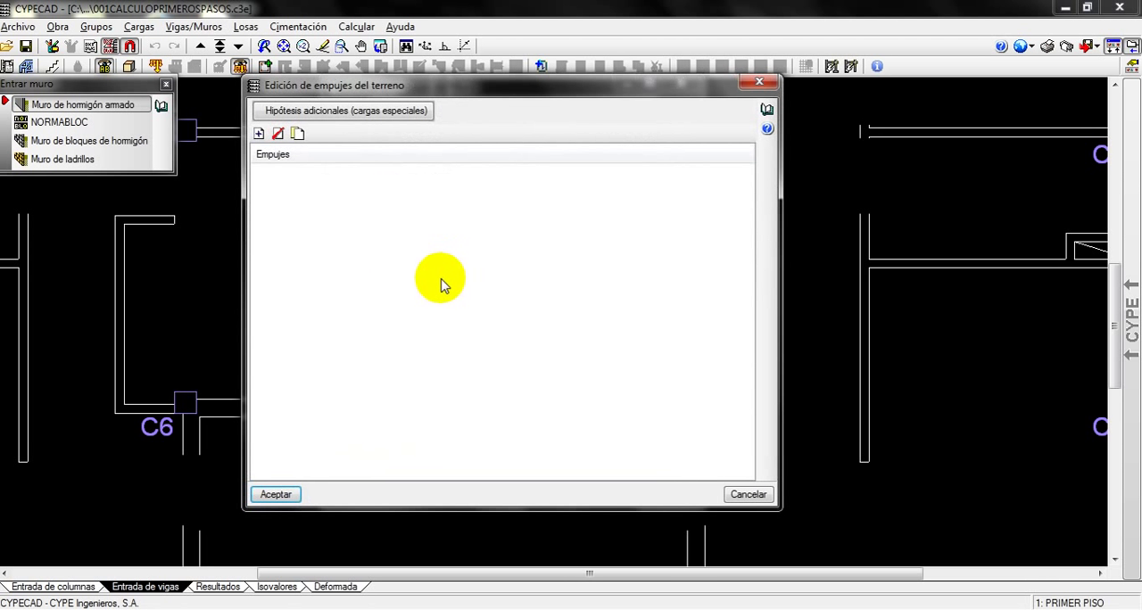
{"action": "left_click", "coordinate": [259, 133]}
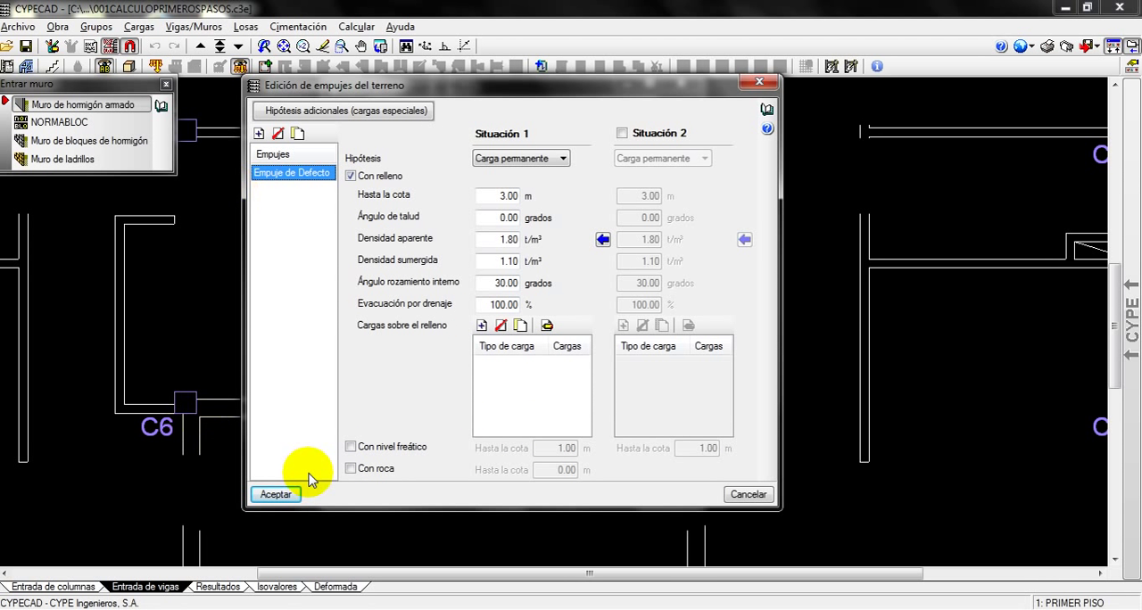
{"action": "left_click", "coordinate": [746, 493]}
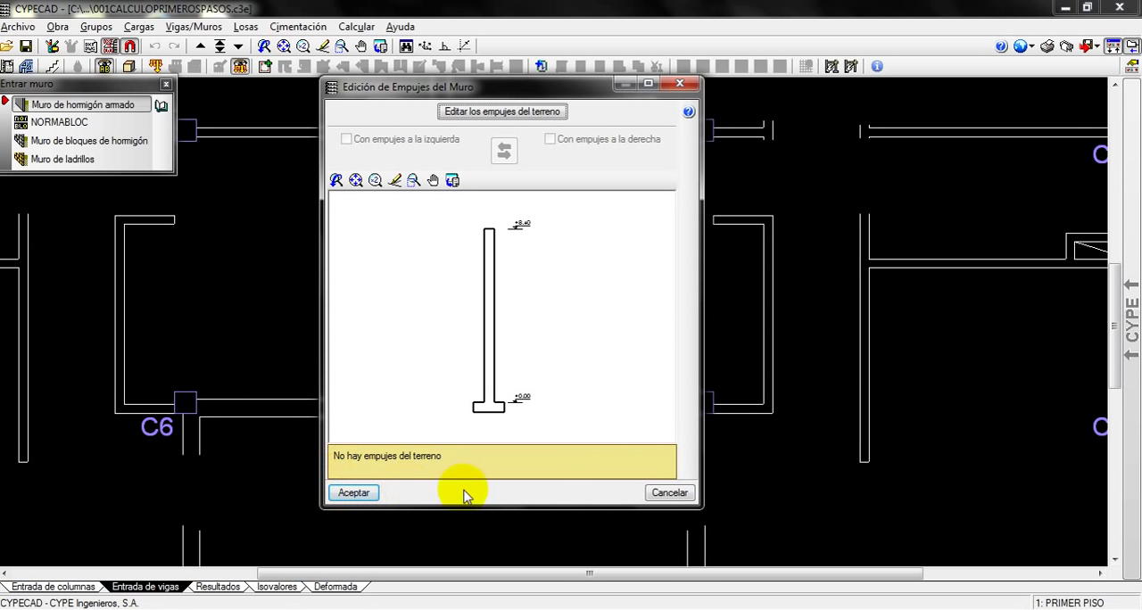
{"action": "left_click", "coordinate": [669, 493]}
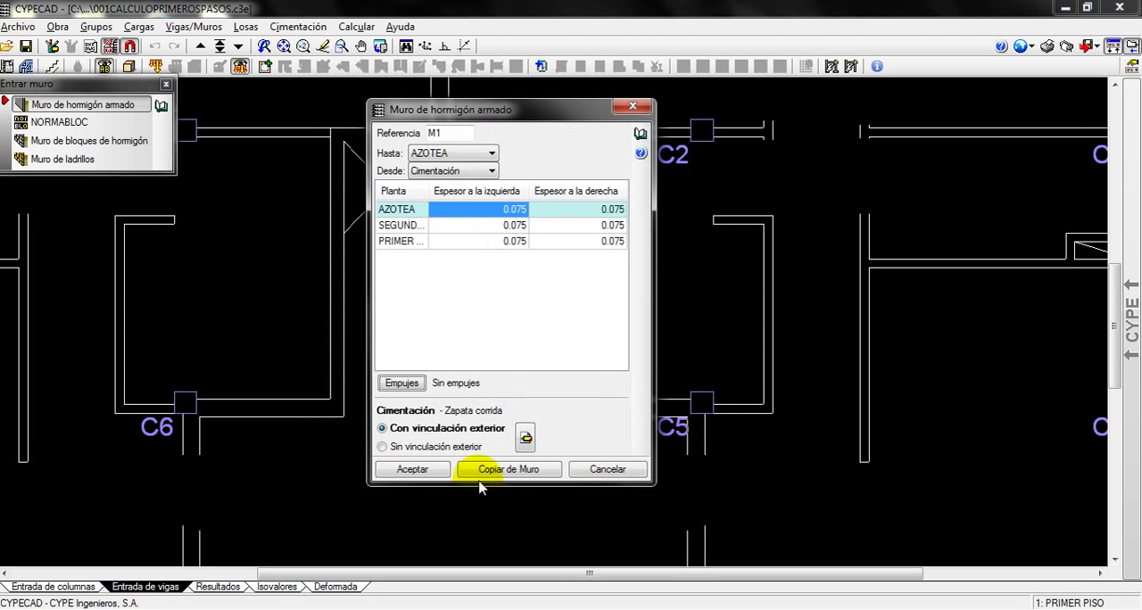
Set the wall's foundation to Con vinculación exterior with Empotramiento and accept the wall data
{"action": "left_click", "coordinate": [400, 447]}
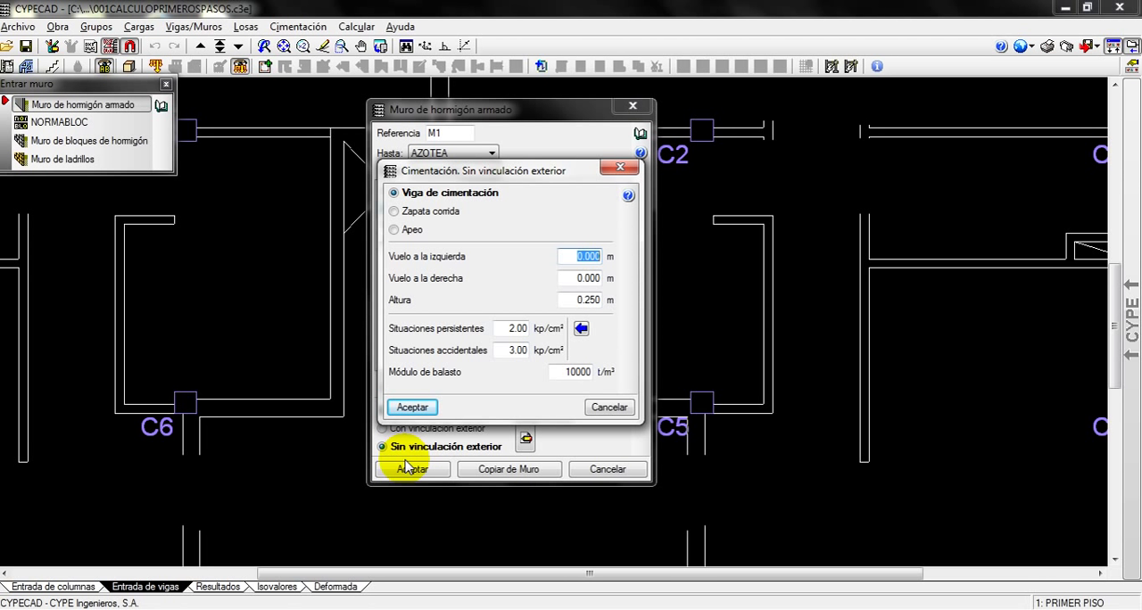
{"action": "left_click", "coordinate": [603, 408]}
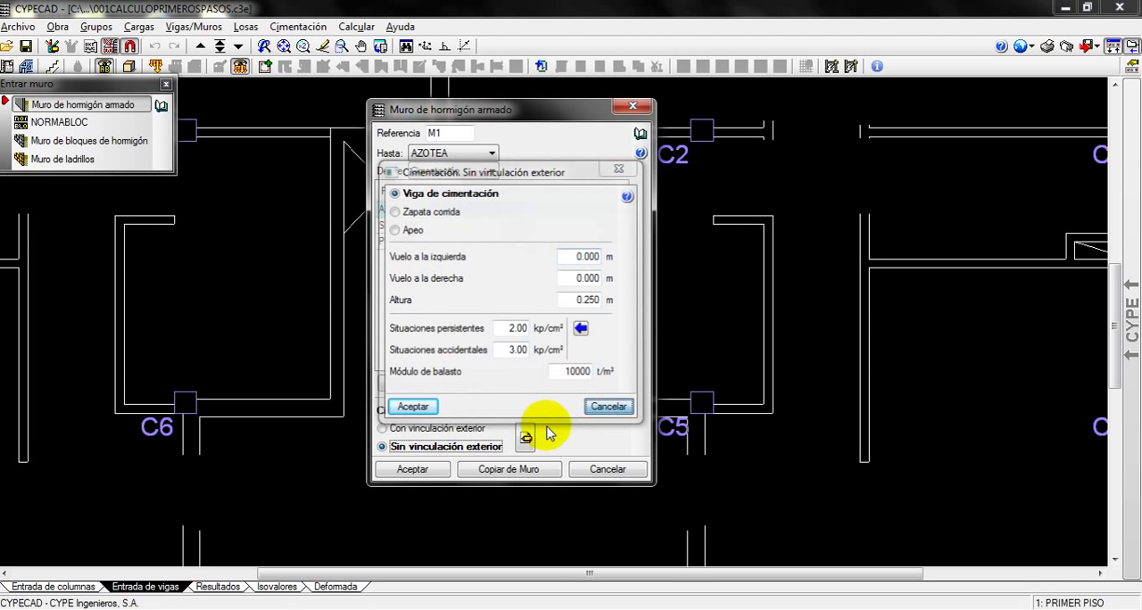
{"action": "left_click", "coordinate": [391, 428]}
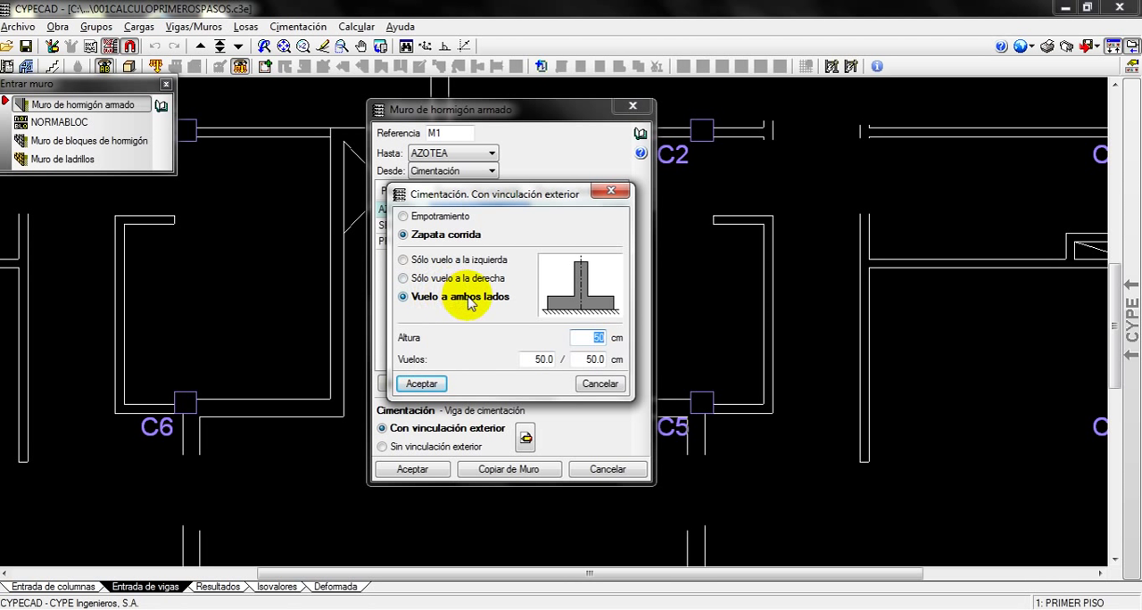
{"action": "left_click", "coordinate": [408, 277]}
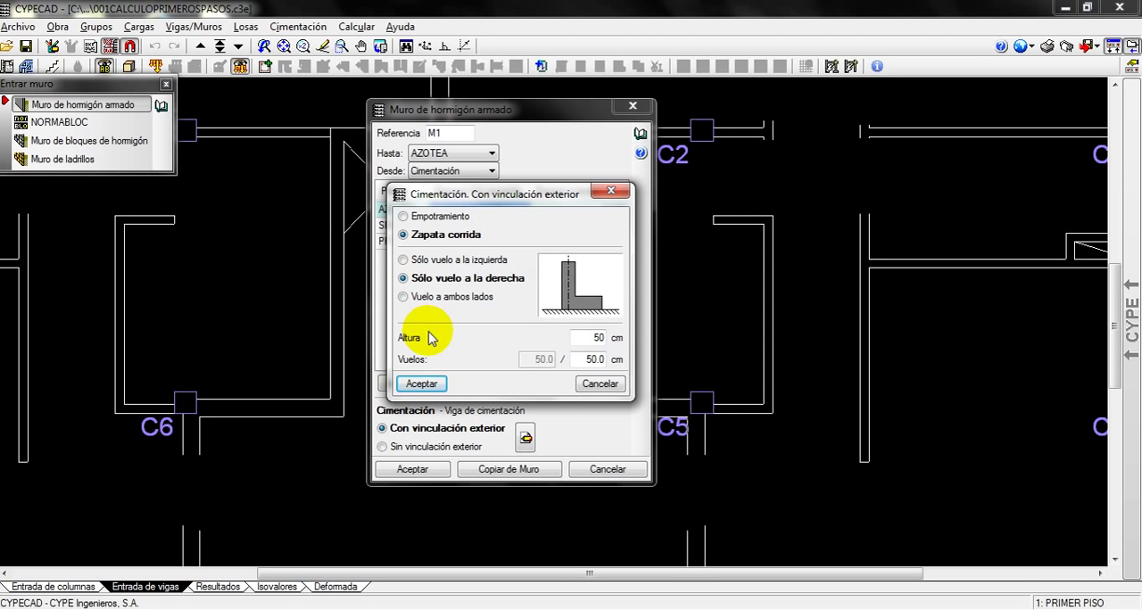
{"action": "left_click", "coordinate": [408, 259]}
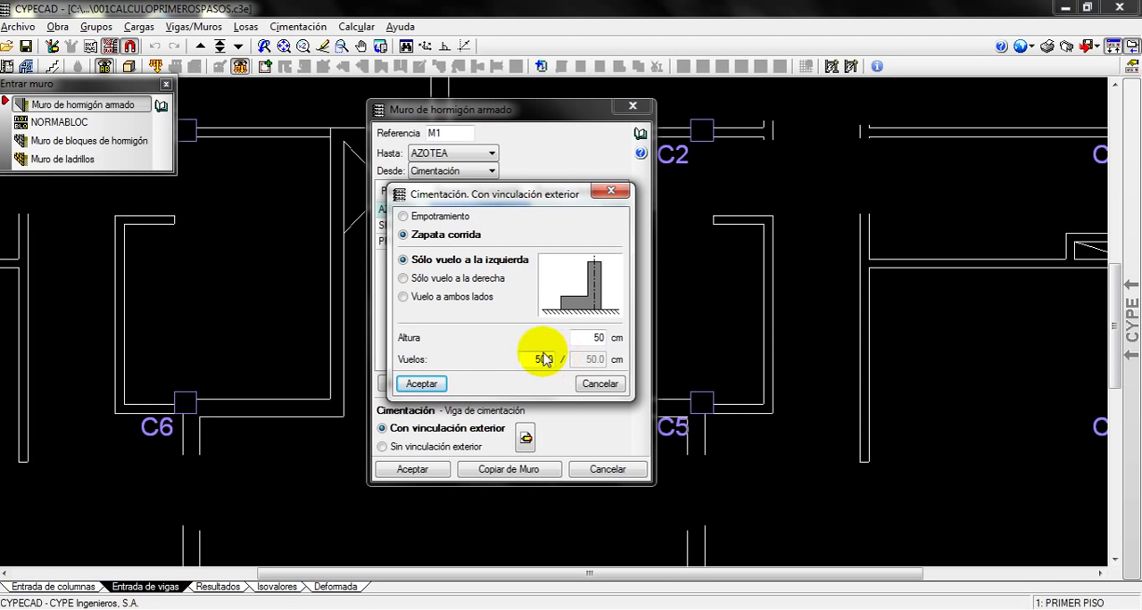
{"action": "left_click", "coordinate": [407, 216]}
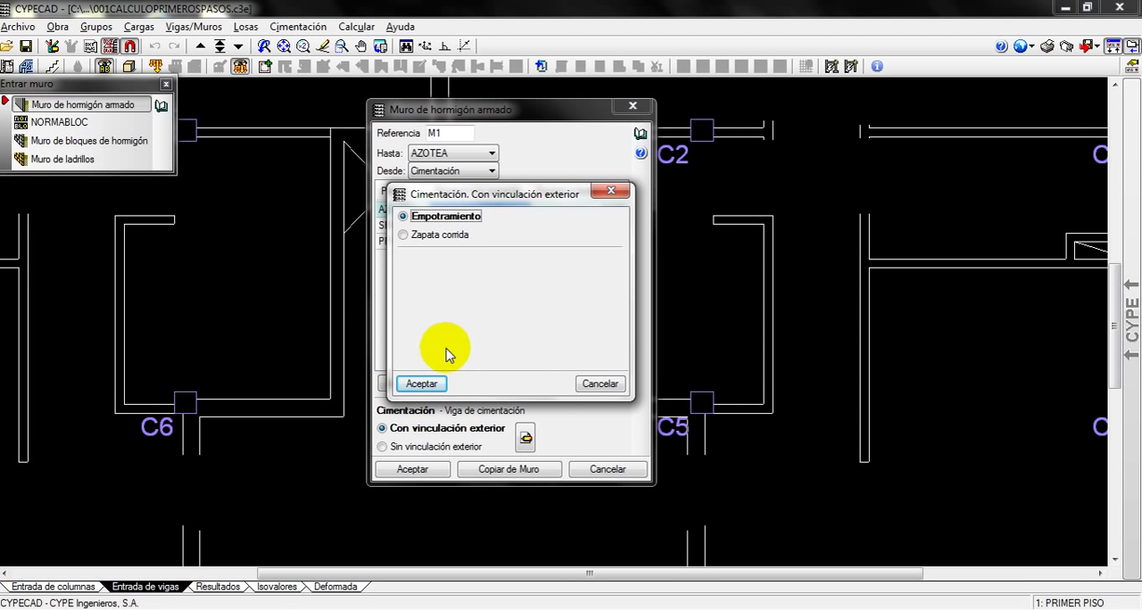
{"action": "left_click", "coordinate": [422, 383]}
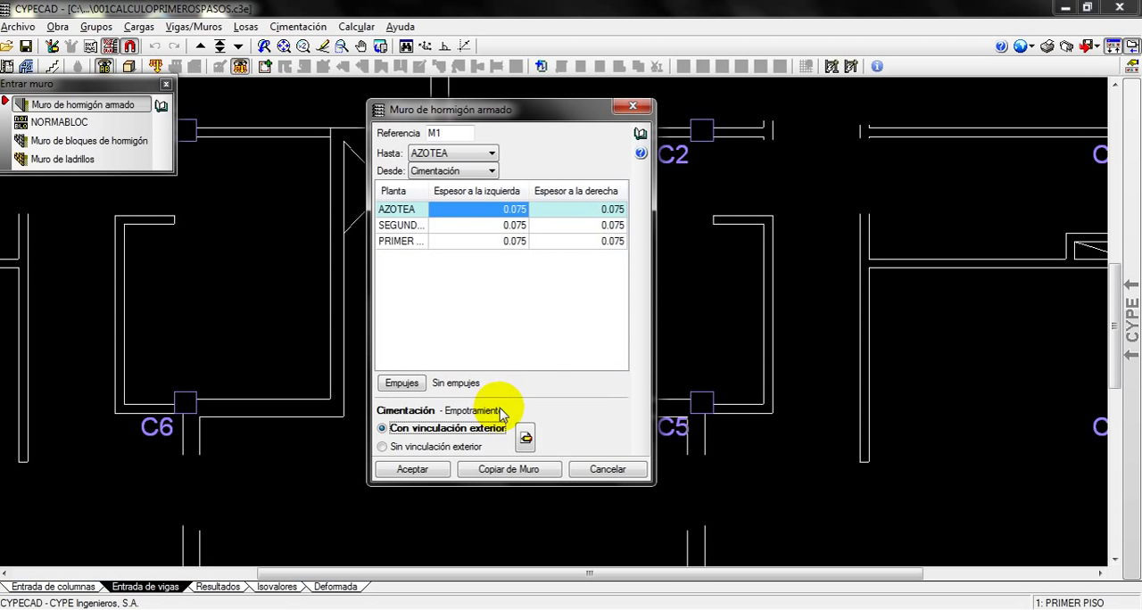
{"action": "left_click", "coordinate": [429, 470]}
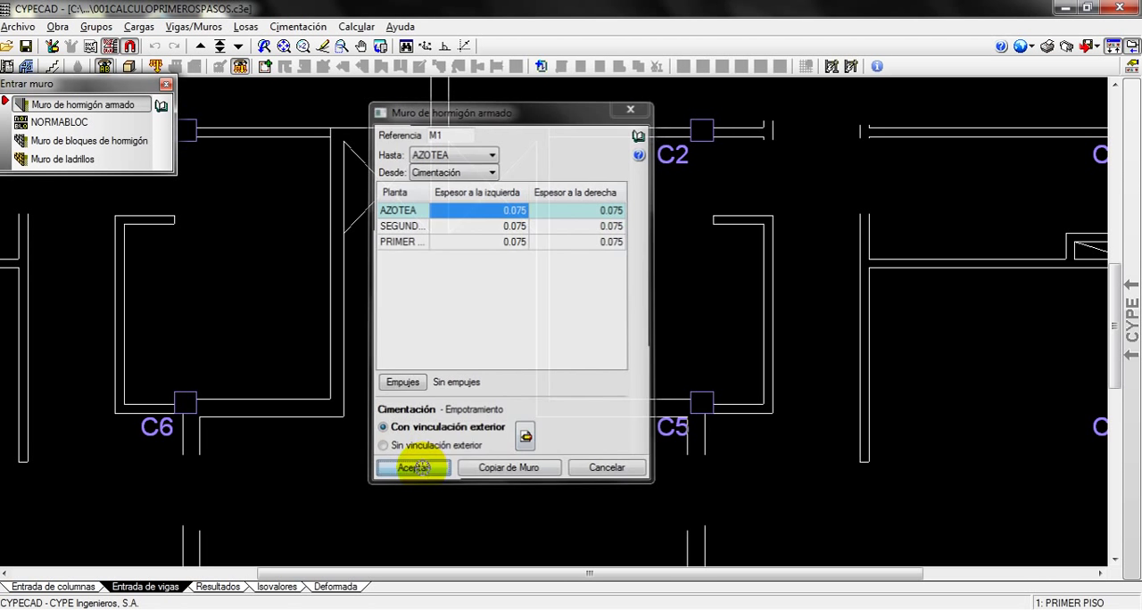
Begin placing the reinforced concrete wall along the shaft walls between columns C1 and C2
{"action": "middle_click_drag", "start_coordinate": [385, 333], "coordinate": [574, 395]}
{"action": "scroll", "coordinate": [553, 375], "scroll_direction": "up", "scroll_amount": 3}
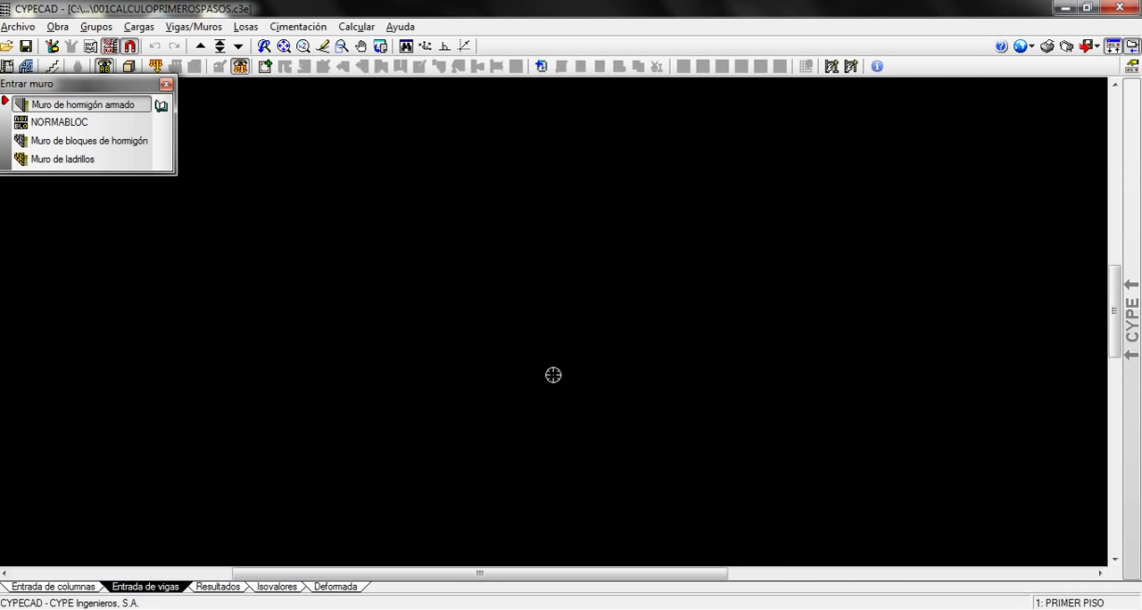
{"action": "middle_click_drag", "start_coordinate": [582, 318], "coordinate": [567, 433]}
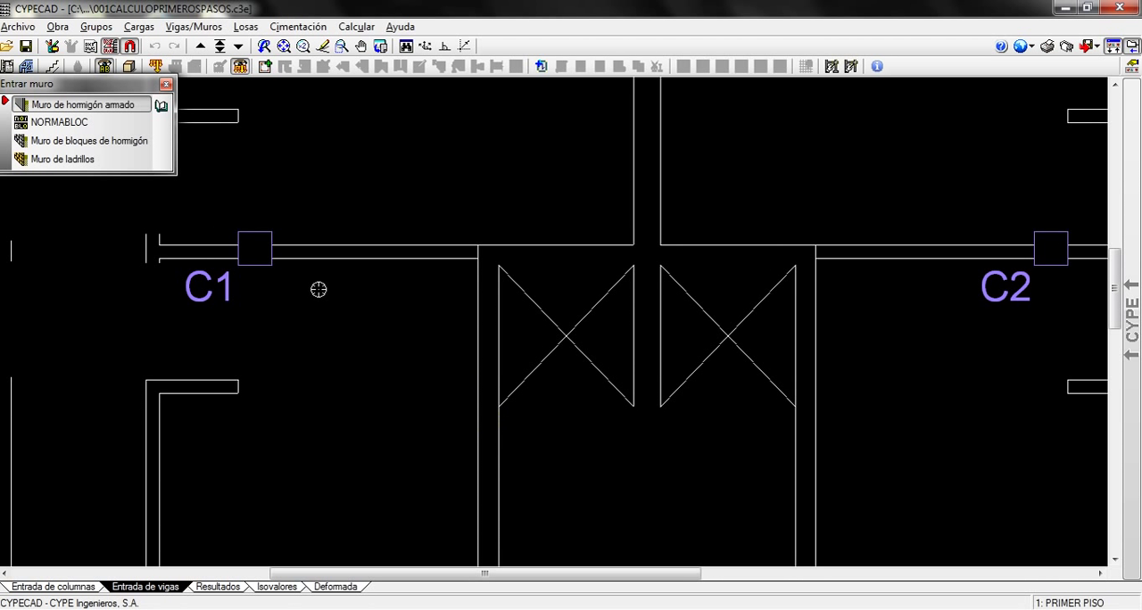
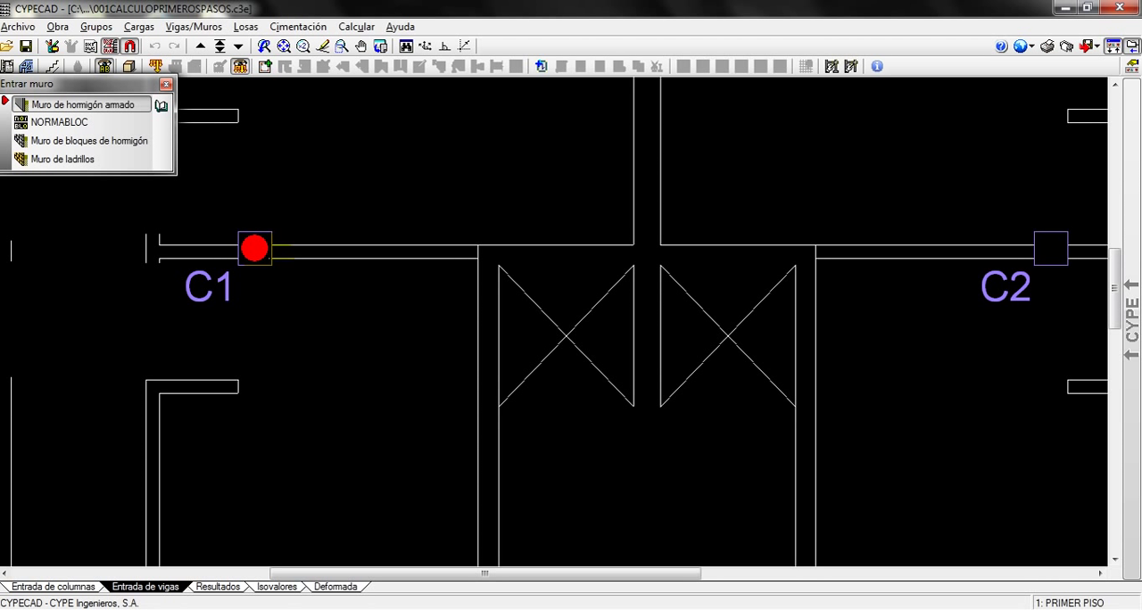
Place reinforced concrete wall M1 from the centre of column C1 to the centre of column C2
{"action": "left_click", "coordinate": [254, 248]}
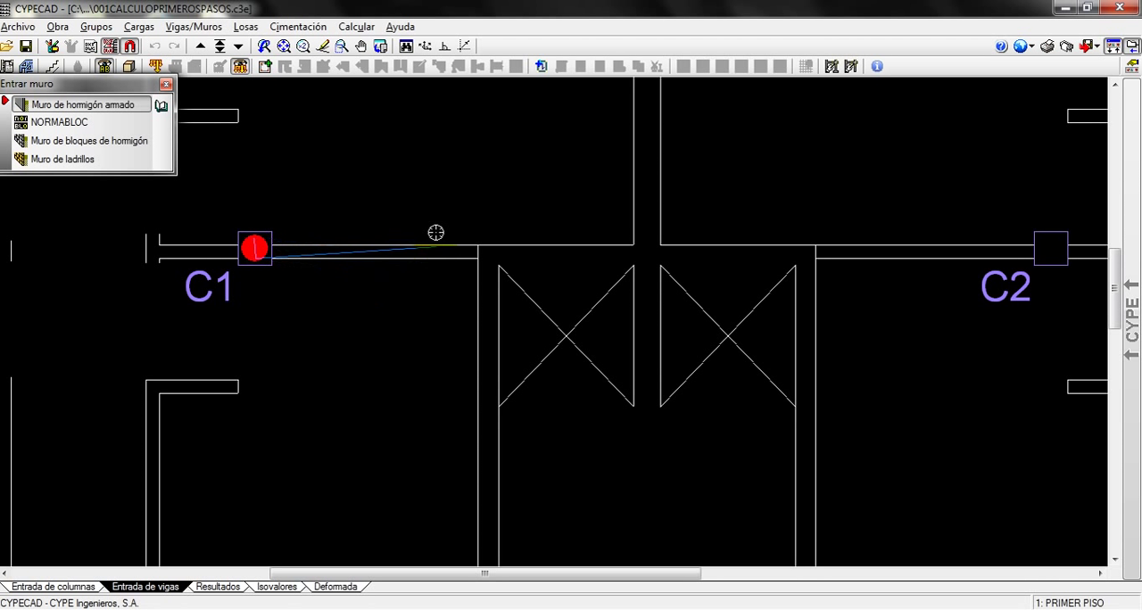
{"action": "left_click", "coordinate": [406, 338]}
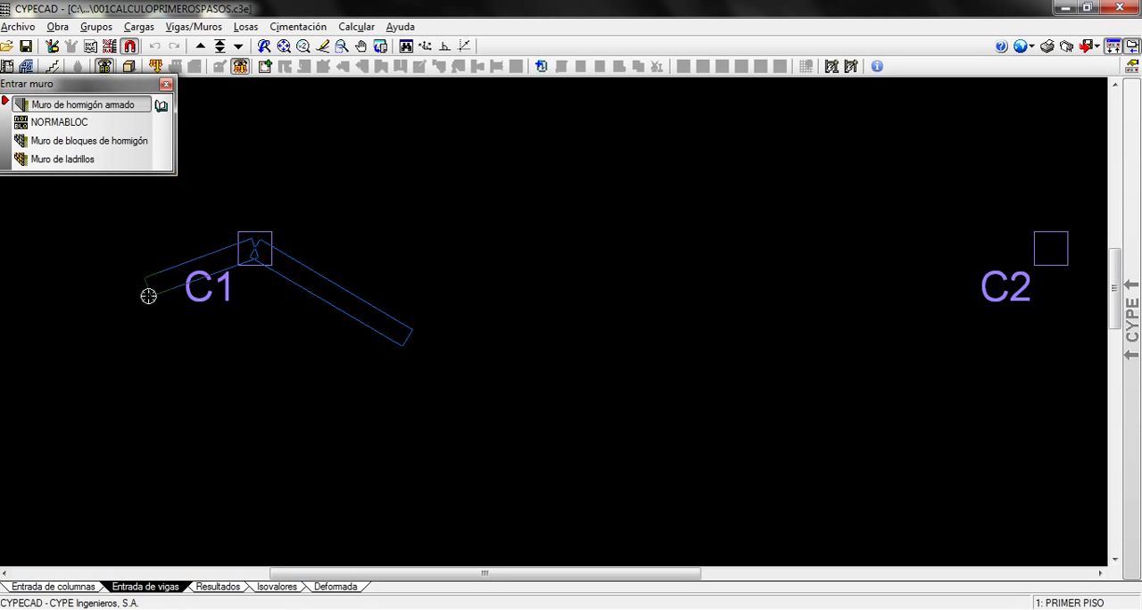
{"action": "left_click", "coordinate": [1018, 256]}
{"action": "scroll", "coordinate": [928, 298], "scroll_direction": "up", "scroll_amount": 2}
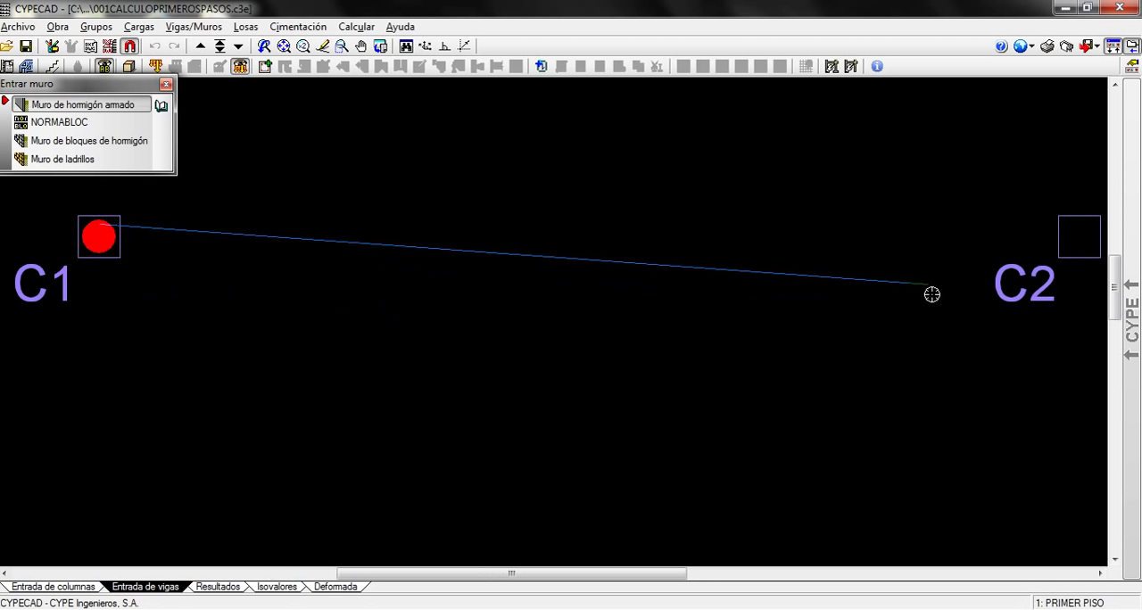
{"action": "scroll", "coordinate": [1027, 274], "scroll_direction": "down", "scroll_amount": 3}
{"action": "scroll", "coordinate": [1074, 249], "scroll_direction": "up", "scroll_amount": 1}
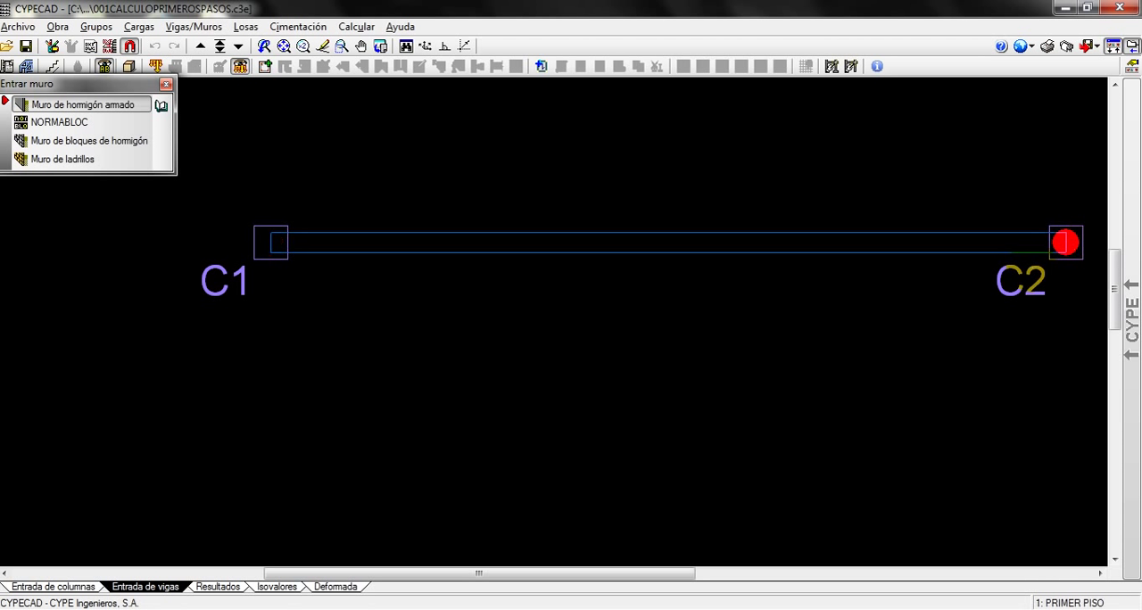
{"action": "left_click", "coordinate": [1066, 243]}
{"action": "scroll", "coordinate": [633, 378], "scroll_direction": "down", "scroll_amount": 2}
{"action": "middle_click_drag", "start_coordinate": [637, 377], "coordinate": [539, 471]}
{"action": "scroll", "coordinate": [525, 387], "scroll_direction": "up", "scroll_amount": 3}
{"action": "middle_click_drag", "start_coordinate": [548, 432], "coordinate": [548, 454]}
{"action": "scroll", "coordinate": [546, 440], "scroll_direction": "up", "scroll_amount": 1}
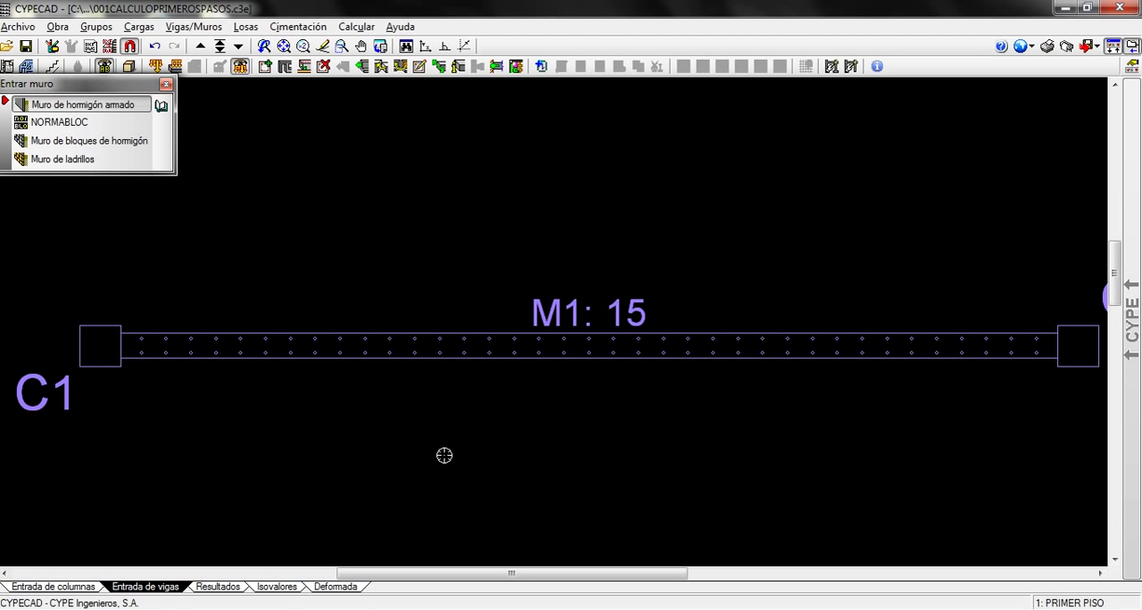
Start the Ajustar command for wall M1 and deactivate the snaps to the DWG template
{"action": "left_click", "coordinate": [189, 26]}
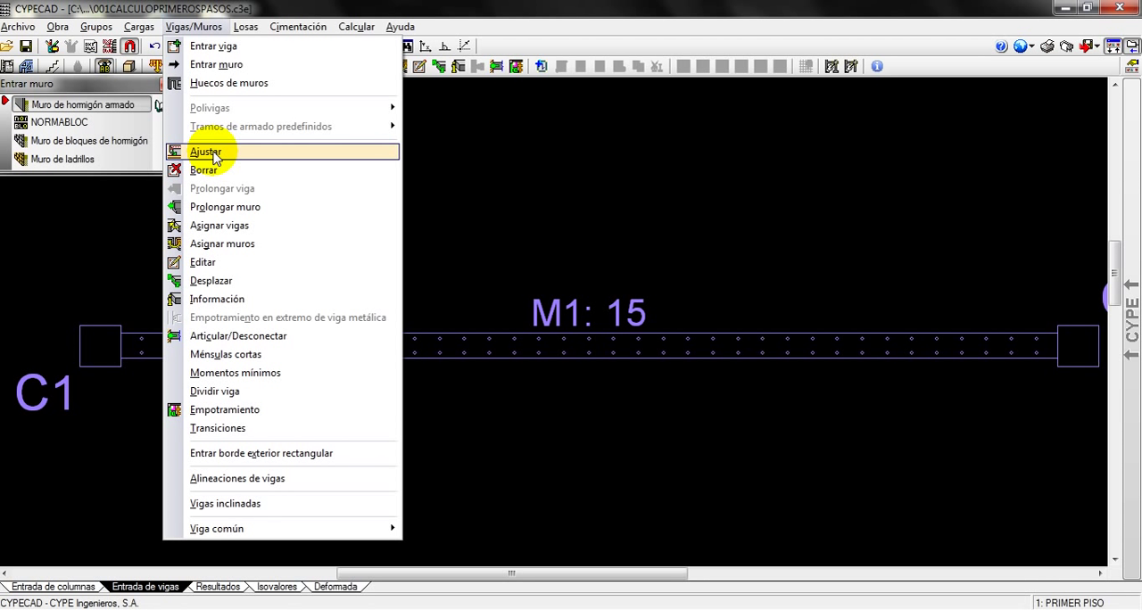
{"action": "left_click", "coordinate": [206, 151]}
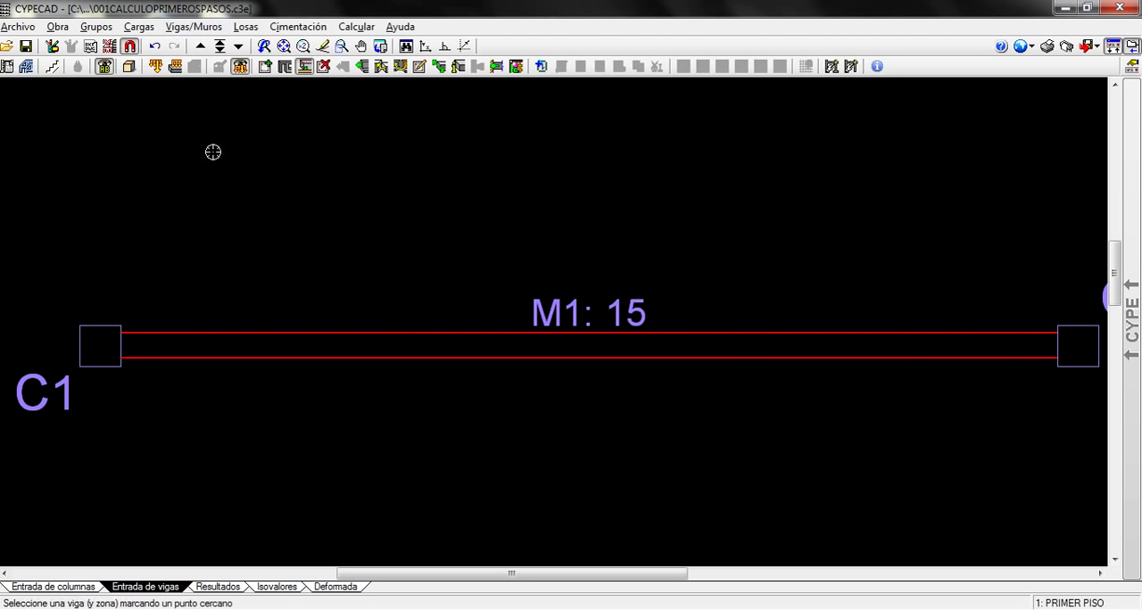
{"action": "left_click", "coordinate": [129, 50]}
{"action": "left_click_drag", "start_coordinate": [470, 226], "coordinate": [404, 151]}
{"action": "left_click", "coordinate": [380, 170]}
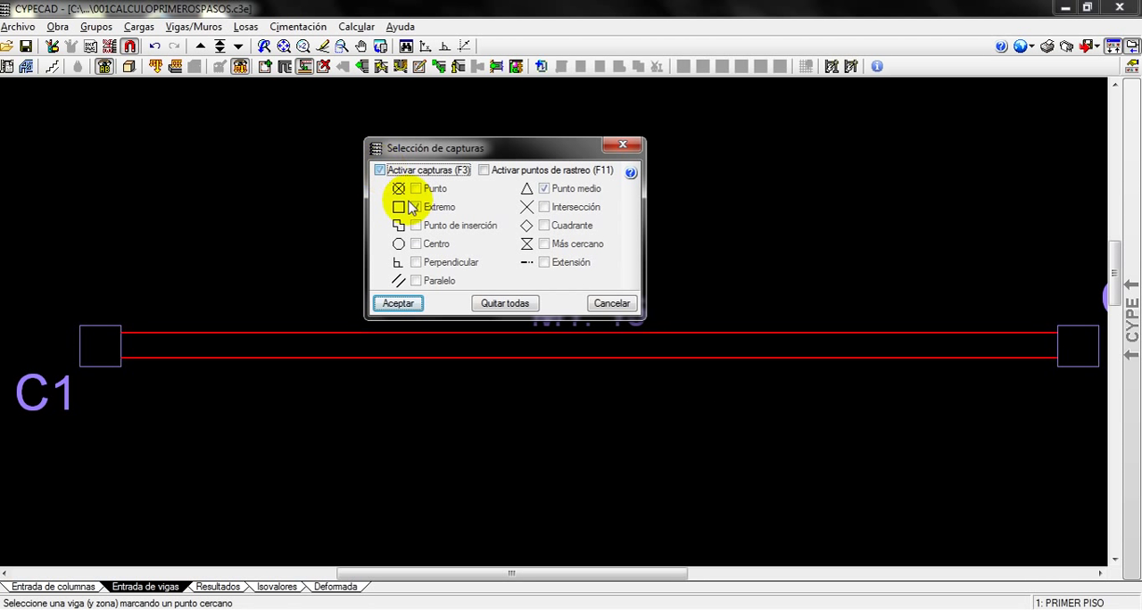
{"action": "left_click", "coordinate": [399, 303]}
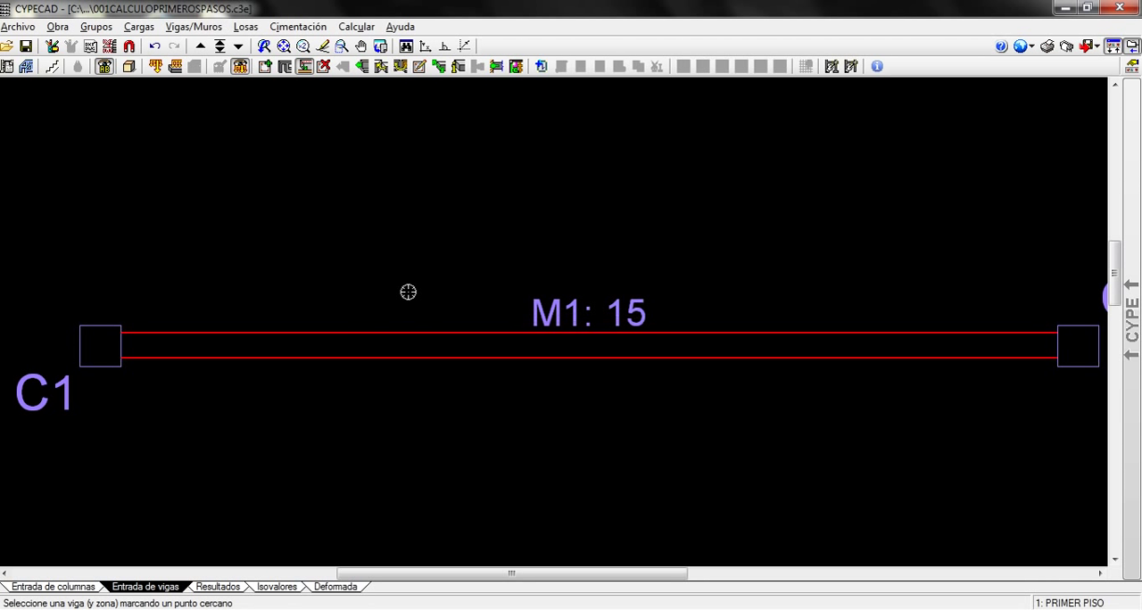
Adjust both ends of wall M1 flush with the upper faces of columns C1 and C2
{"action": "left_click", "coordinate": [198, 26]}
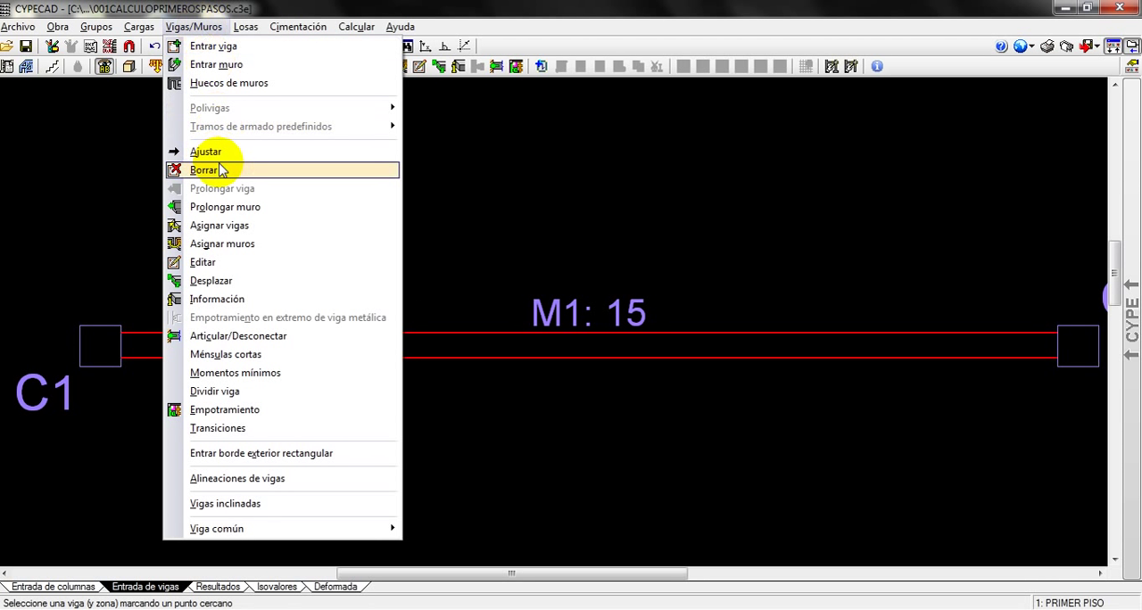
{"action": "left_click", "coordinate": [214, 157]}
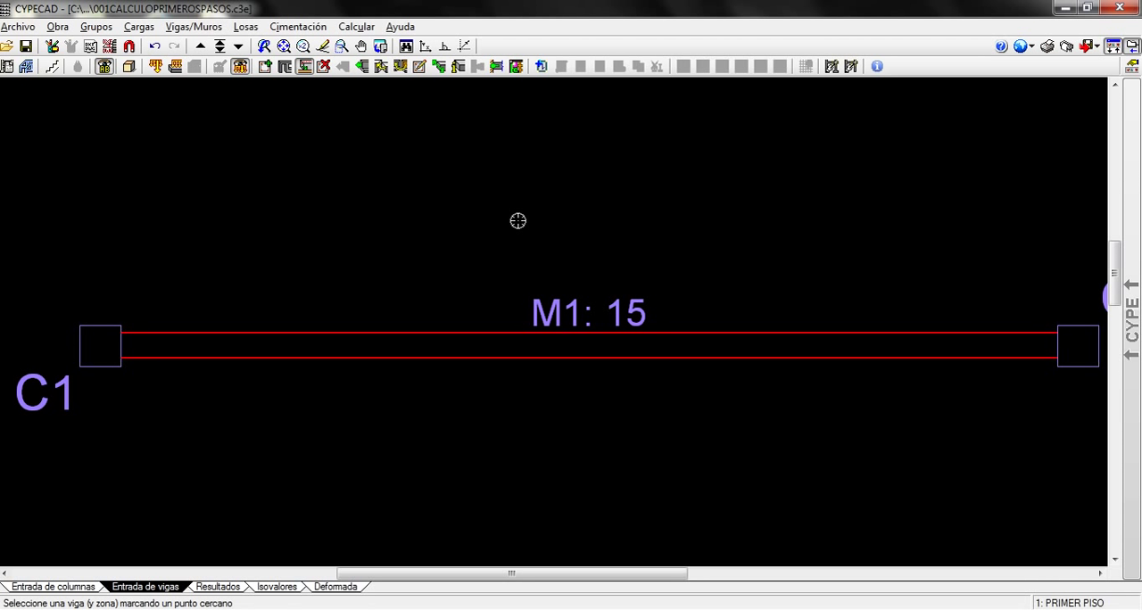
{"action": "scroll", "coordinate": [519, 221], "scroll_direction": "down", "scroll_amount": 2}
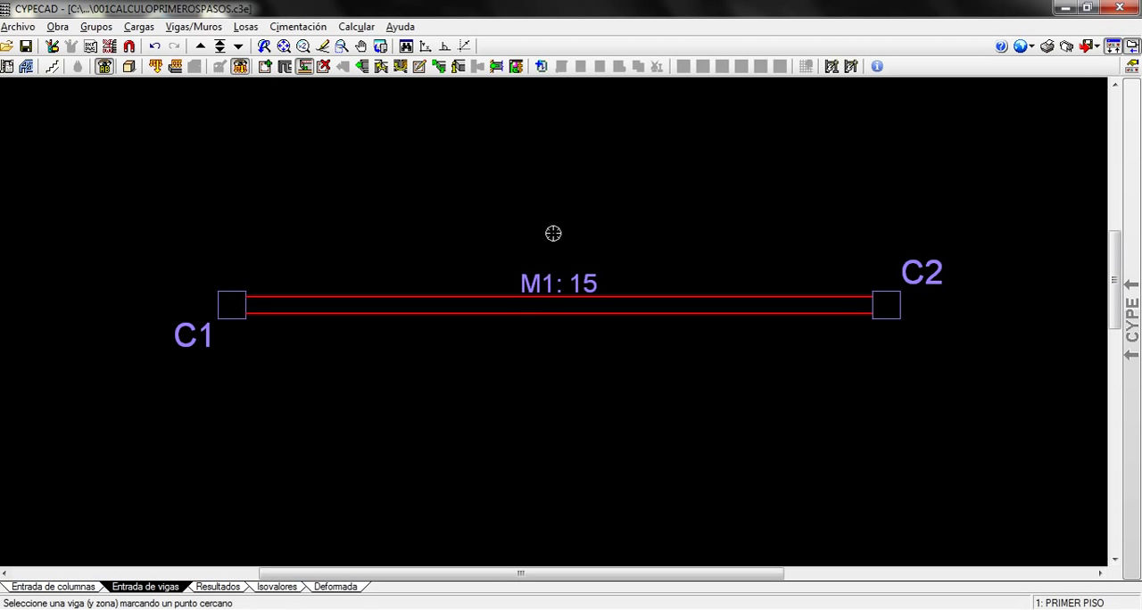
{"action": "scroll", "coordinate": [444, 250], "scroll_direction": "up", "scroll_amount": 2}
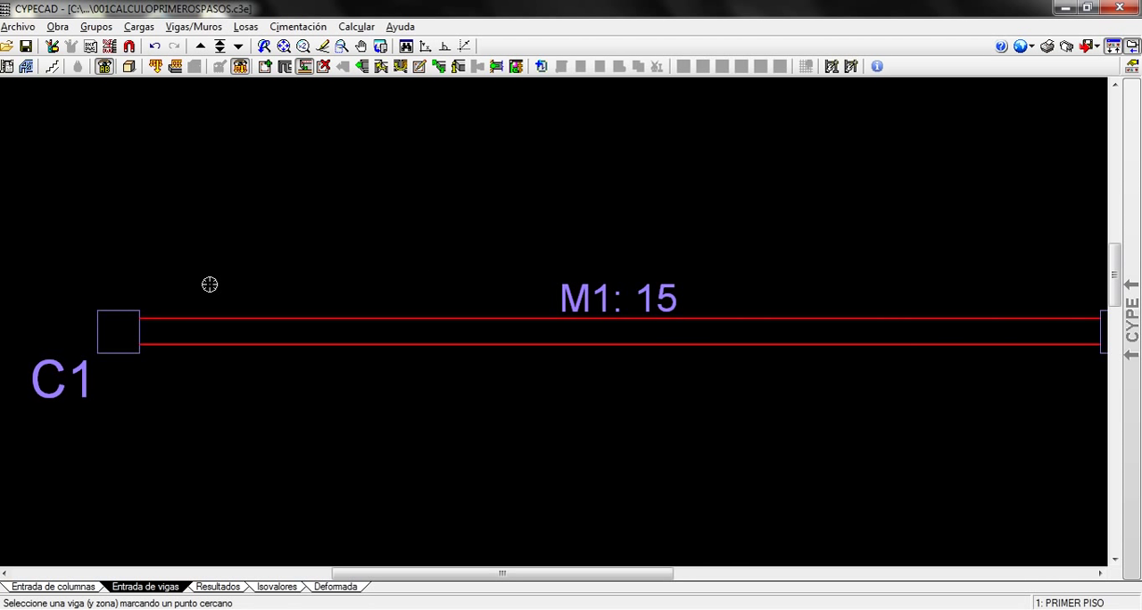
{"action": "left_click", "coordinate": [153, 152]}
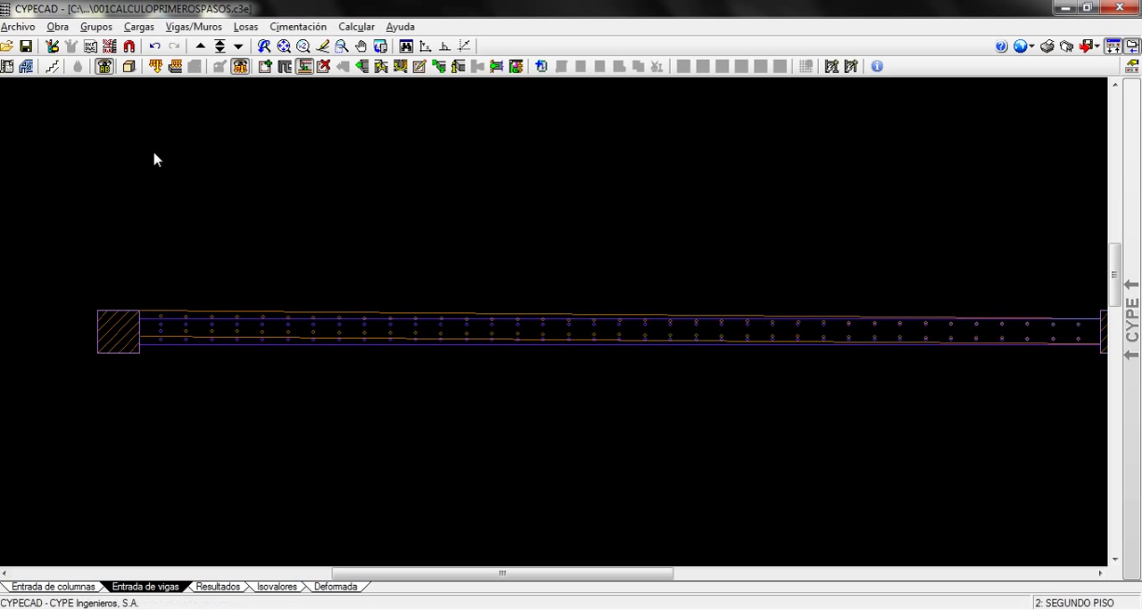
{"action": "scroll", "coordinate": [482, 446], "scroll_direction": "down", "scroll_amount": 2}
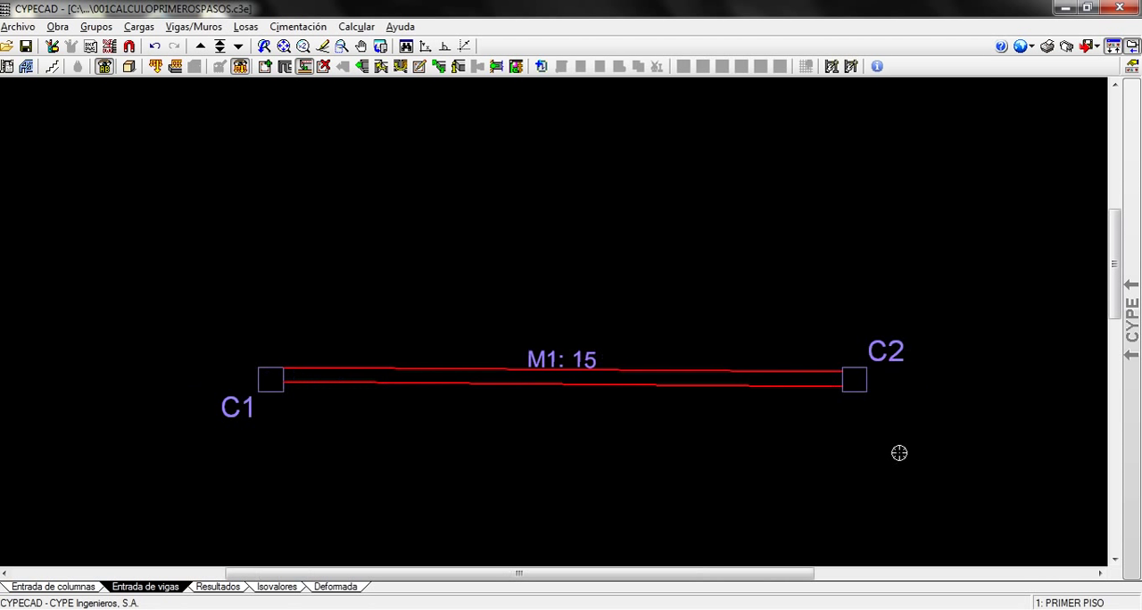
{"action": "scroll", "coordinate": [821, 434], "scroll_direction": "up", "scroll_amount": 2}
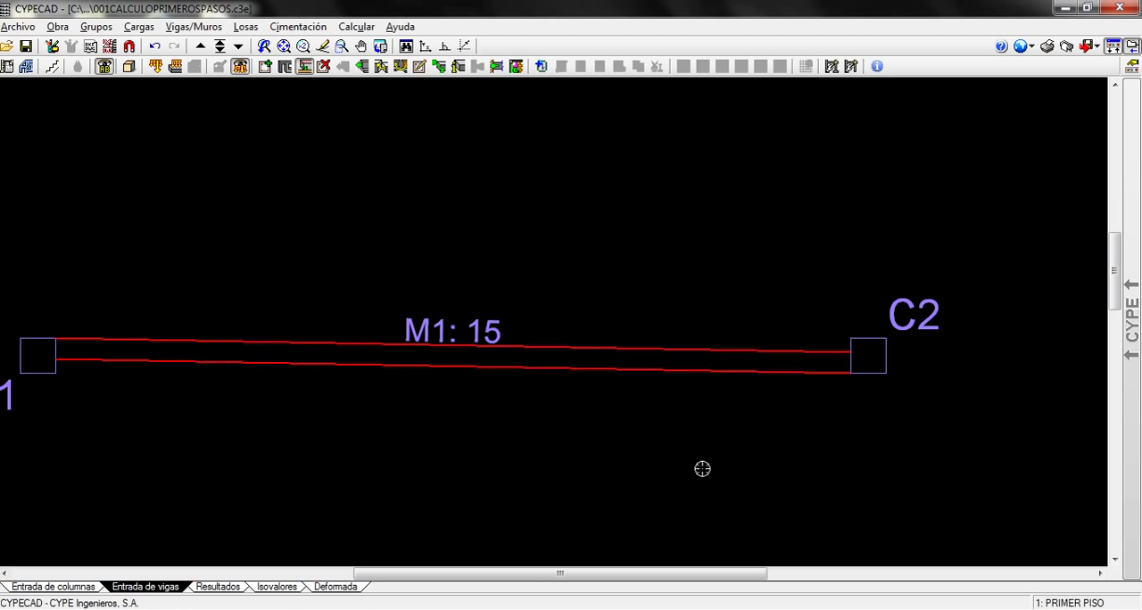
{"action": "left_click", "coordinate": [796, 200]}
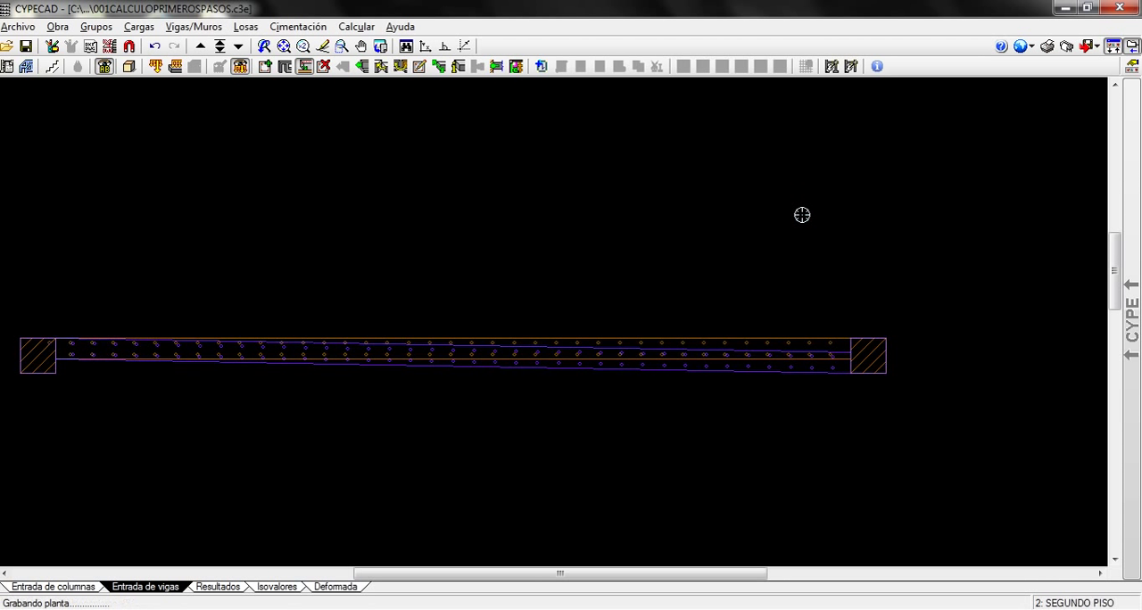
Adjust both ends of wall M1 flush with the lower faces of columns C2 and C1
{"action": "left_click", "coordinate": [831, 464]}
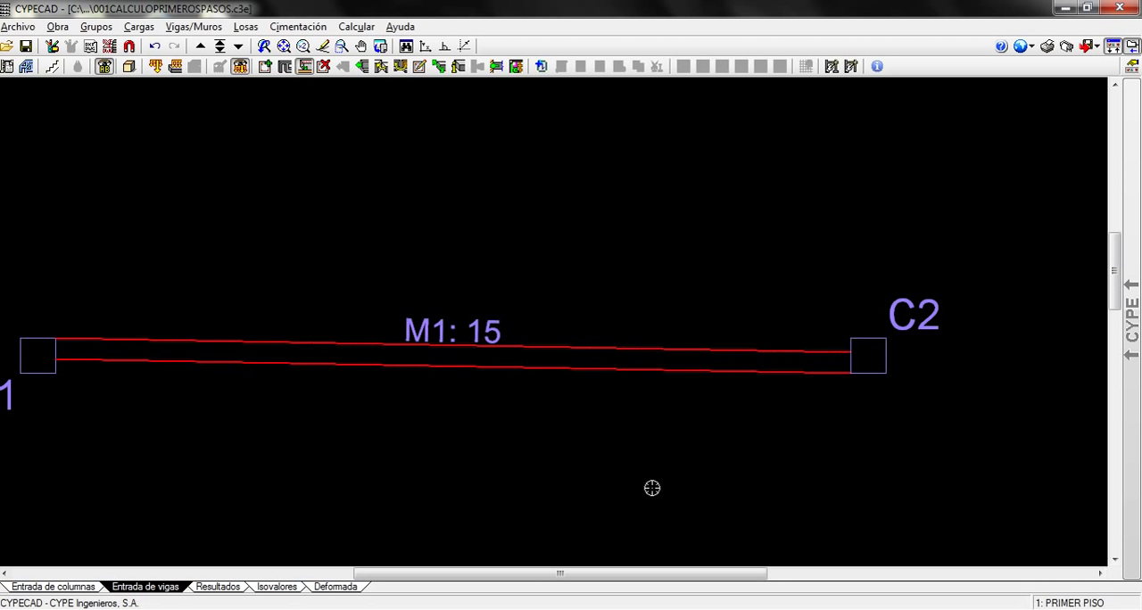
{"action": "left_click", "coordinate": [46, 459]}
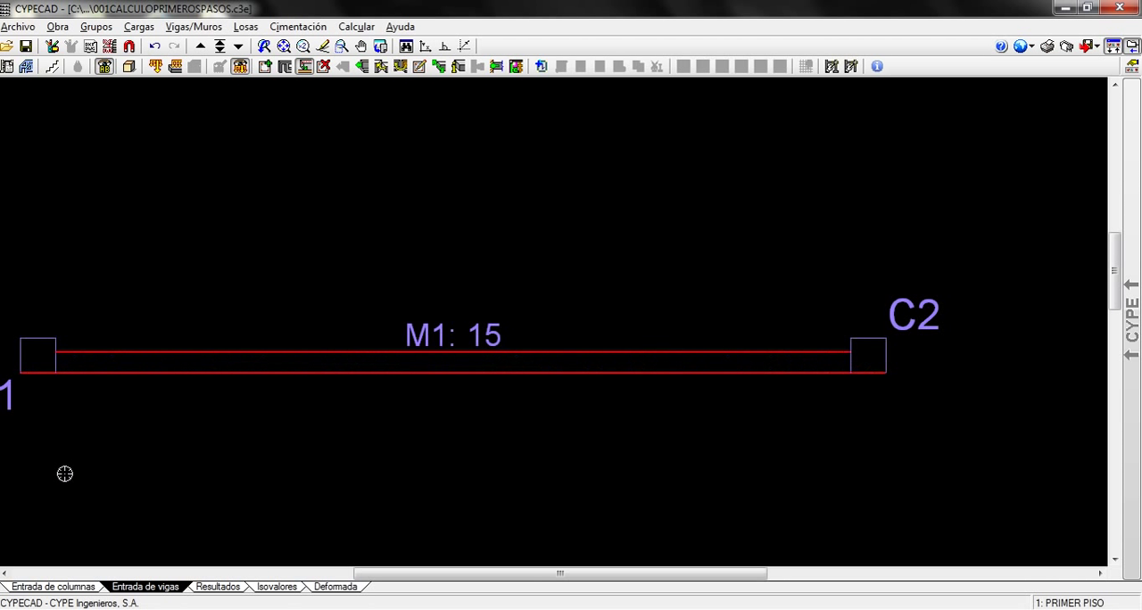
{"action": "scroll", "coordinate": [750, 451], "scroll_direction": "up", "scroll_amount": 1}
{"action": "middle_click_drag", "start_coordinate": [752, 446], "coordinate": [888, 456]}
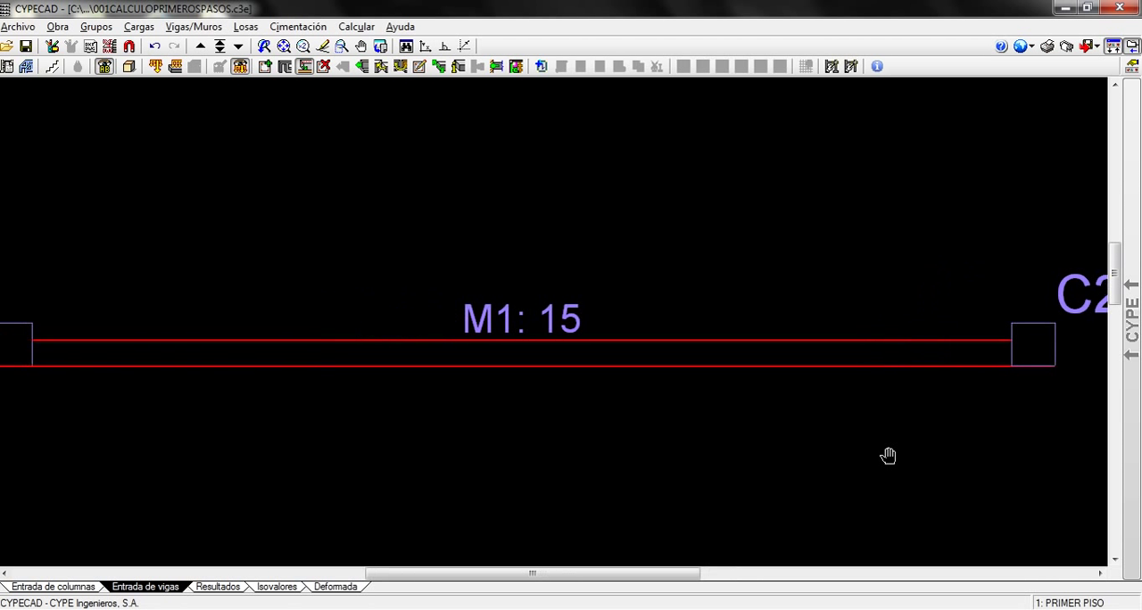
{"action": "scroll", "coordinate": [638, 463], "scroll_direction": "down", "scroll_amount": 1}
Realign wall M1, trying its upper and lower positions and finishing flush with the columns' upper faces
{"action": "left_click", "coordinate": [219, 205]}
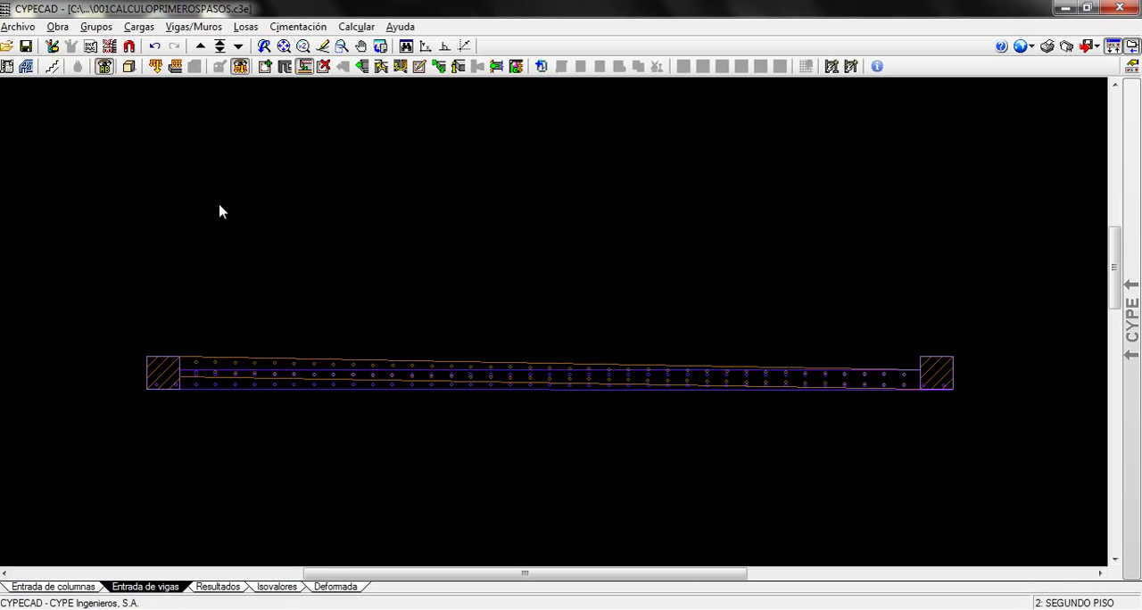
{"action": "left_click", "coordinate": [868, 264]}
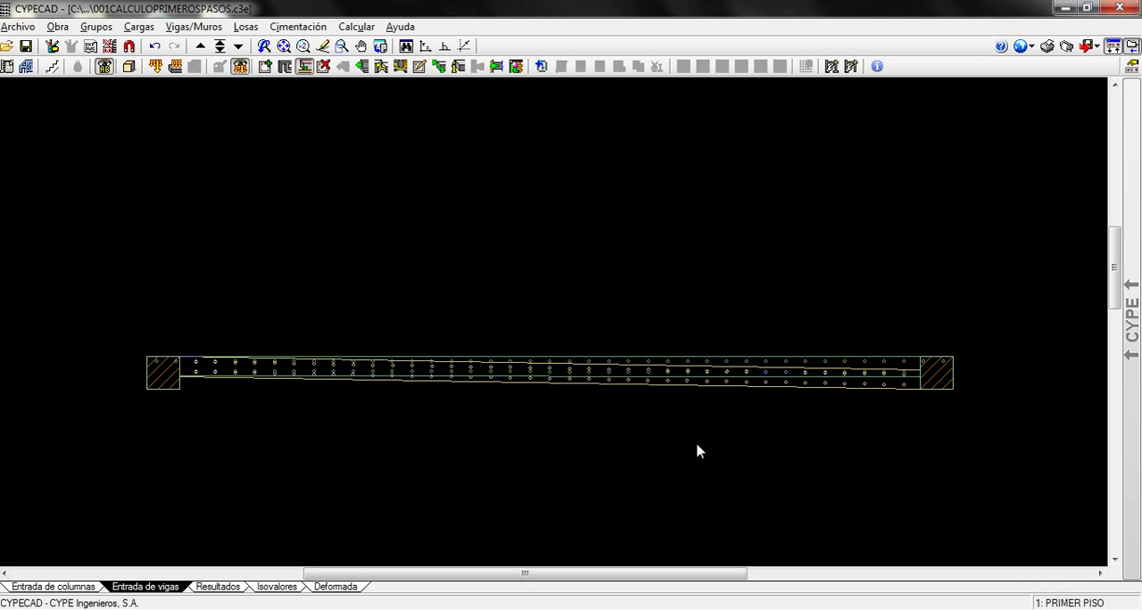
{"action": "left_click", "coordinate": [547, 497]}
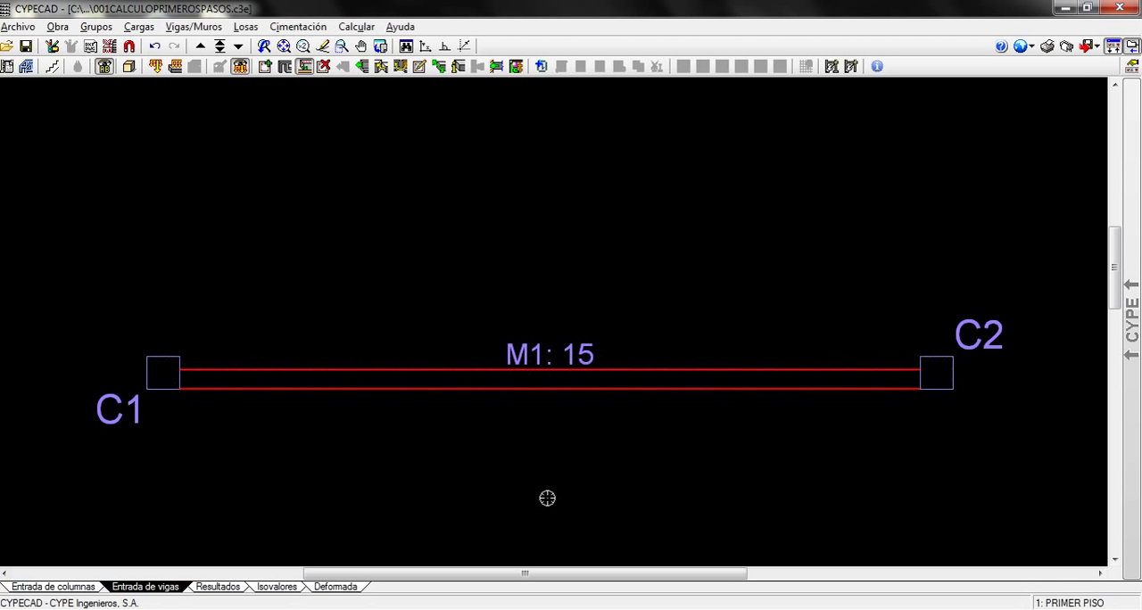
{"action": "left_click", "coordinate": [552, 175]}
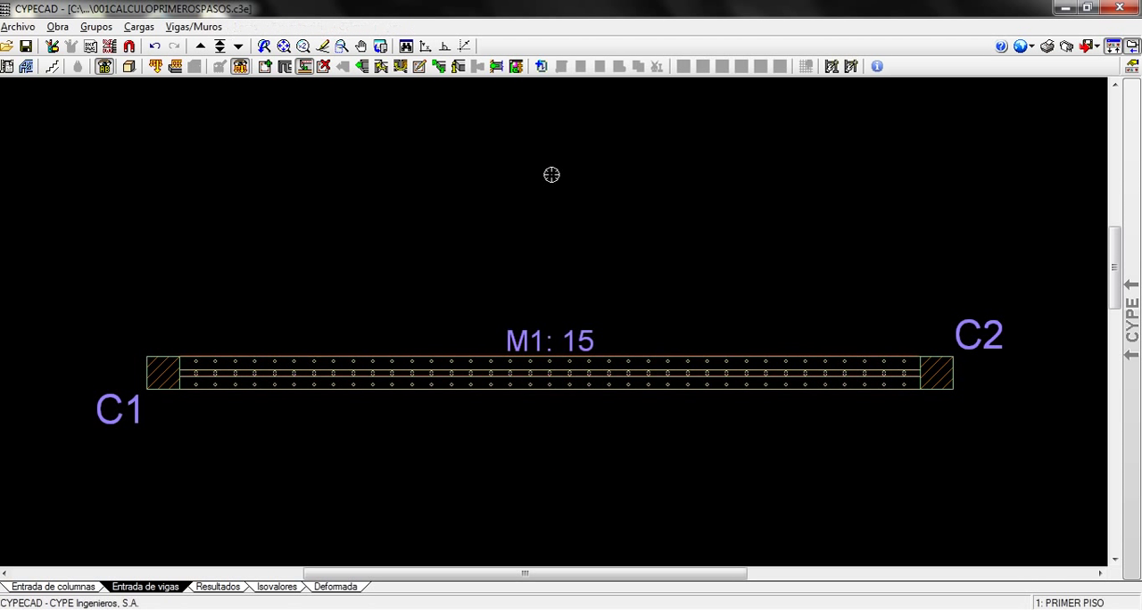
Examine wall M1 up close at column C1, then along its full length
{"action": "scroll", "coordinate": [563, 490], "scroll_direction": "up", "scroll_amount": 3}
{"action": "middle_click_drag", "start_coordinate": [80, 417], "coordinate": [452, 444]}
{"action": "scroll", "coordinate": [452, 443], "scroll_direction": "up", "scroll_amount": 5}
{"action": "scroll", "coordinate": [453, 444], "scroll_direction": "up", "scroll_amount": 2}
{"action": "middle_click_drag", "start_coordinate": [477, 323], "coordinate": [441, 427]}
{"action": "scroll", "coordinate": [440, 426], "scroll_direction": "up", "scroll_amount": 2}
{"action": "scroll", "coordinate": [733, 421], "scroll_direction": "down", "scroll_amount": 6}
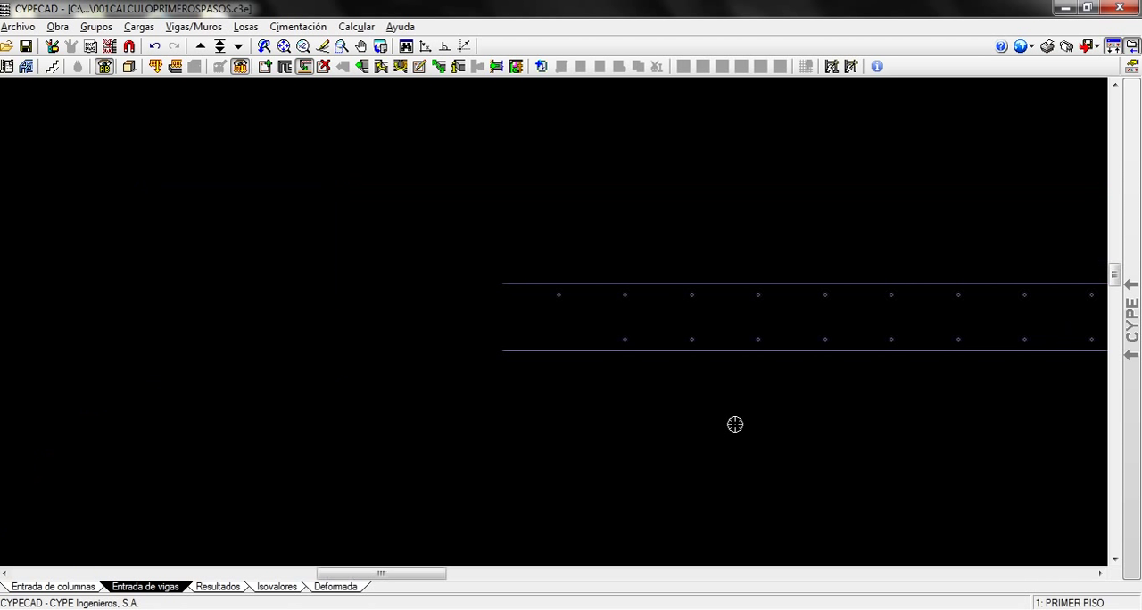
{"action": "middle_click_drag", "start_coordinate": [807, 459], "coordinate": [292, 437]}
{"action": "scroll", "coordinate": [553, 438], "scroll_direction": "down", "scroll_amount": 2}
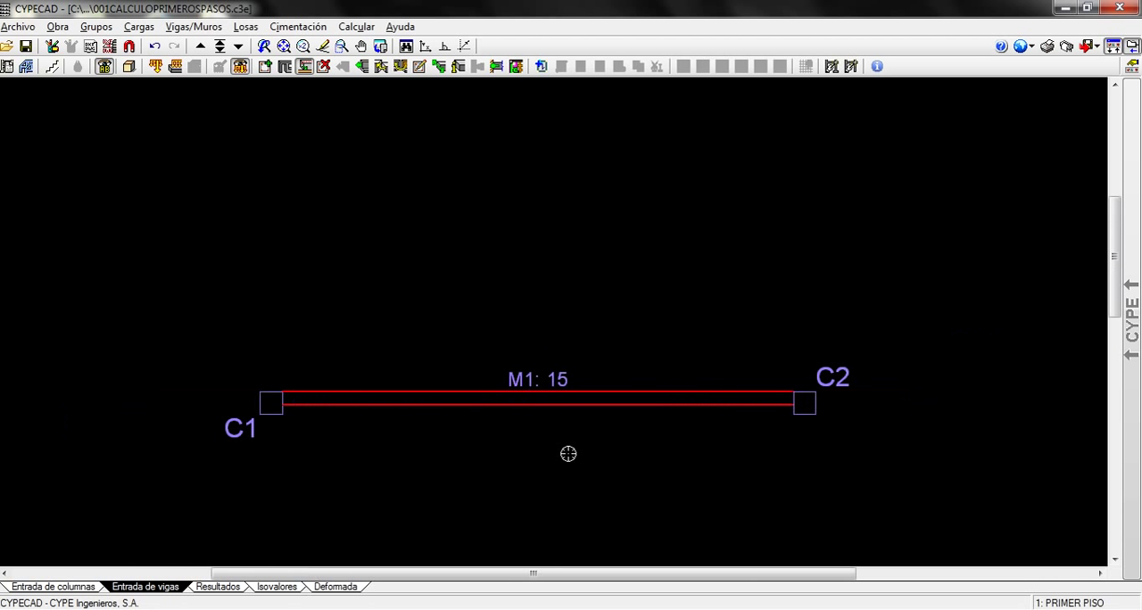
{"action": "middle_click_drag", "start_coordinate": [568, 452], "coordinate": [607, 369]}
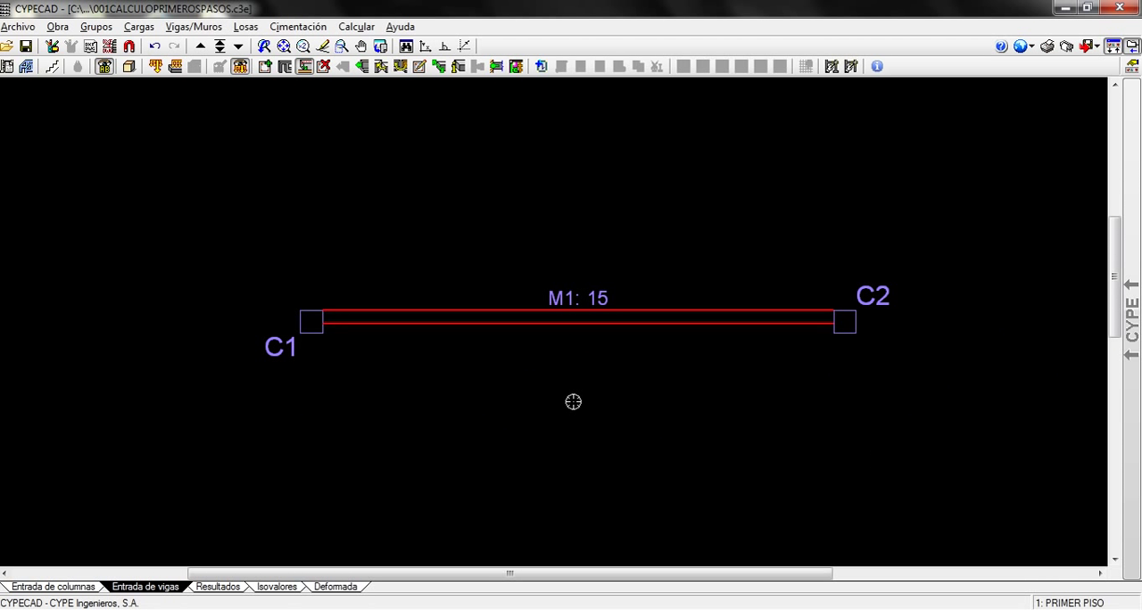
Start another Muro de hormigón armado with reference M2, from Cimentación to AZOTEA, accepting 0.075 thicknesses and Con vinculación exterior
{"action": "scroll", "coordinate": [573, 402], "scroll_direction": "up", "scroll_amount": 1}
{"action": "middle_click_drag", "start_coordinate": [571, 396], "coordinate": [571, 291]}
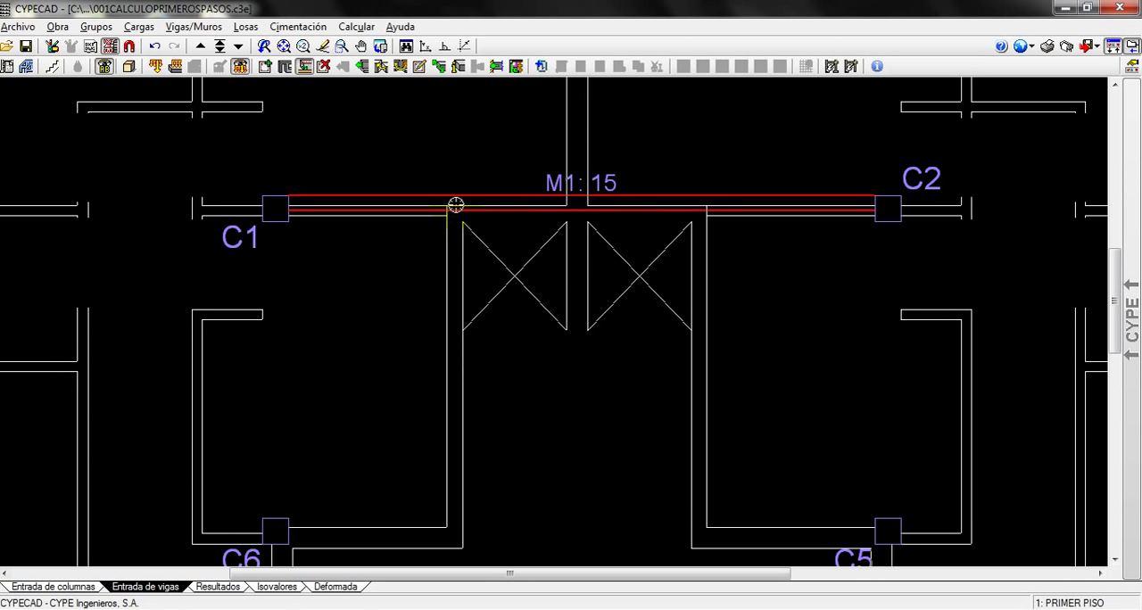
{"action": "left_click", "coordinate": [202, 26]}
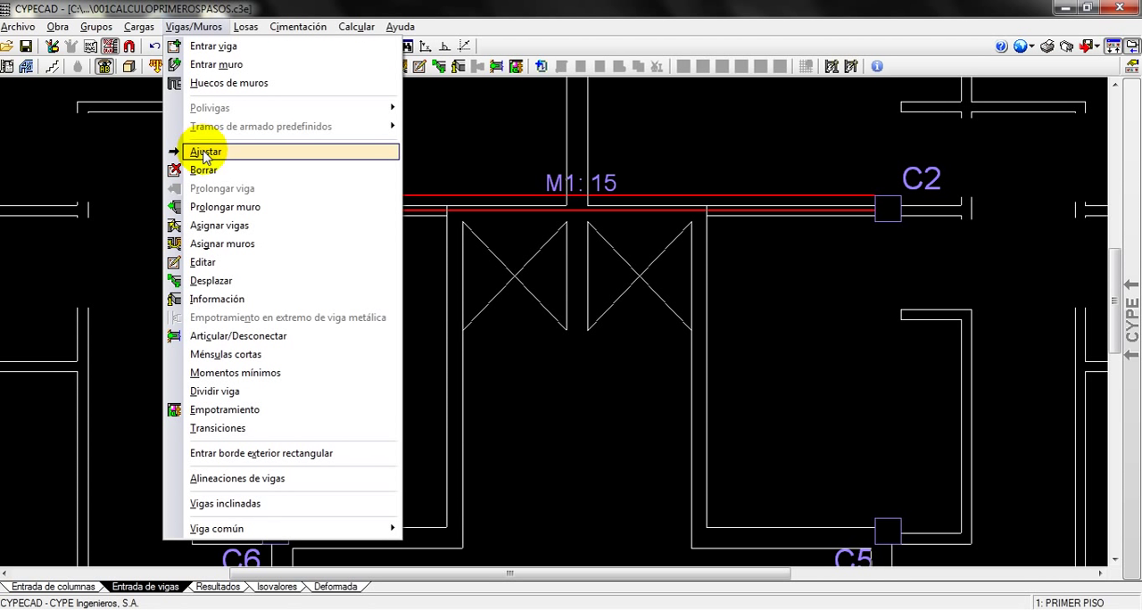
{"action": "left_click", "coordinate": [204, 68]}
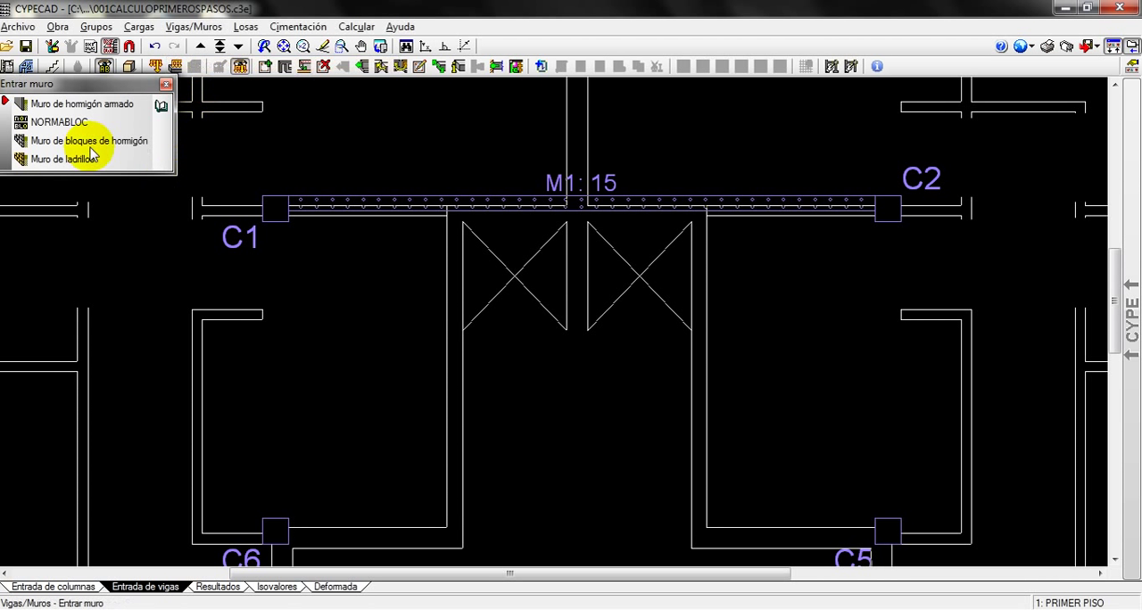
{"action": "left_click", "coordinate": [65, 106]}
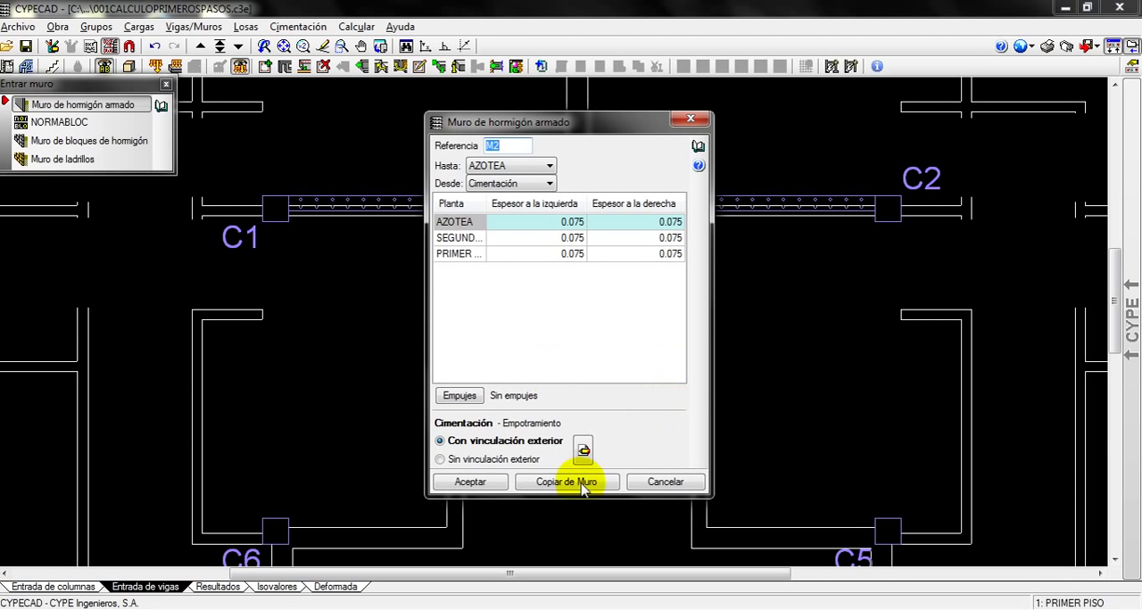
{"action": "left_click", "coordinate": [472, 482]}
Draw wall M2 from wall M1 at the shaft's left corner, slanting down and outward to the left
{"action": "left_click", "coordinate": [454, 203]}
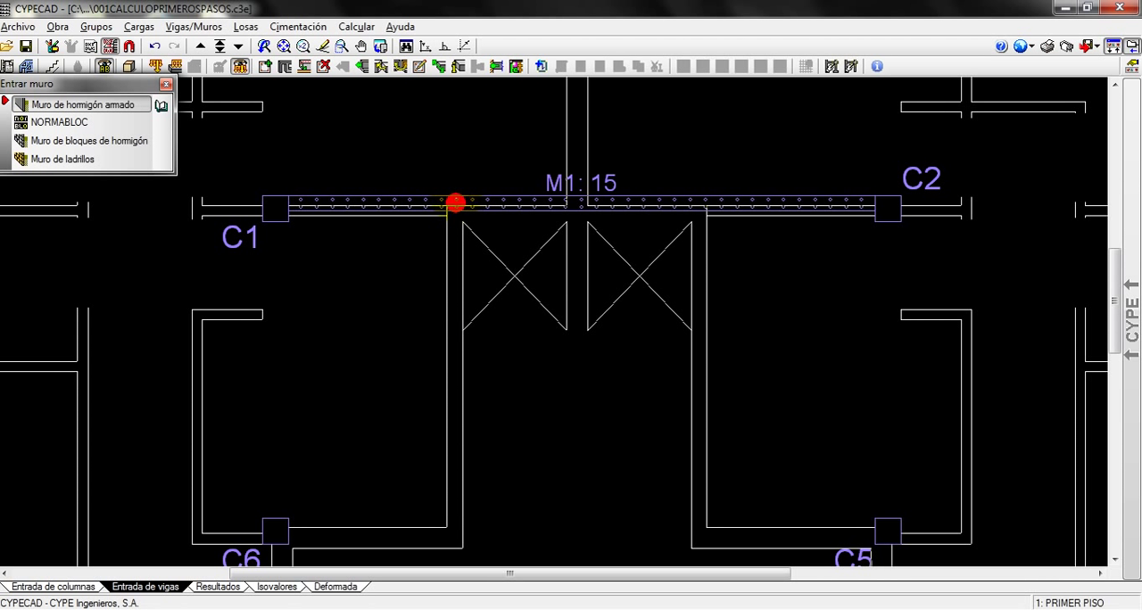
{"action": "scroll", "coordinate": [453, 203], "scroll_direction": "up", "scroll_amount": 2}
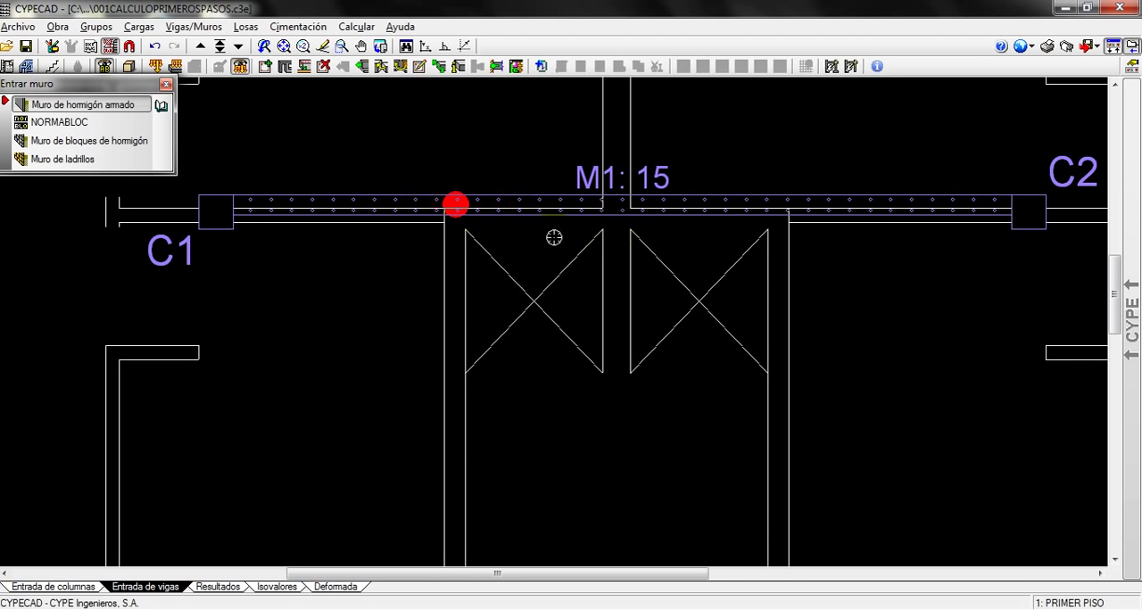
{"action": "scroll", "coordinate": [464, 207], "scroll_direction": "down", "scroll_amount": 1}
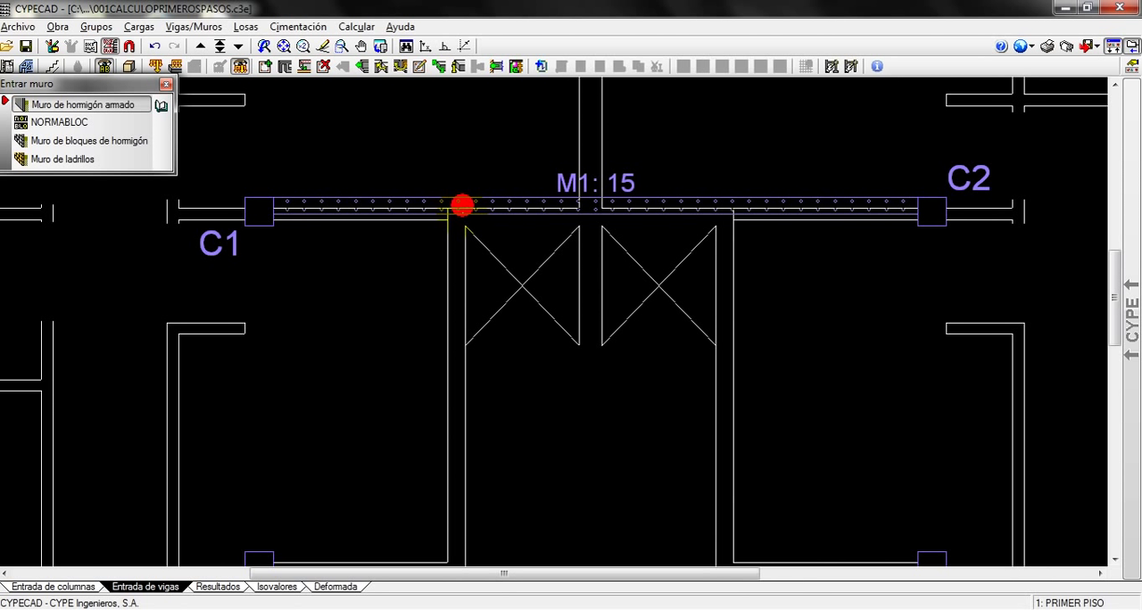
{"action": "scroll", "coordinate": [462, 205], "scroll_direction": "up", "scroll_amount": 1}
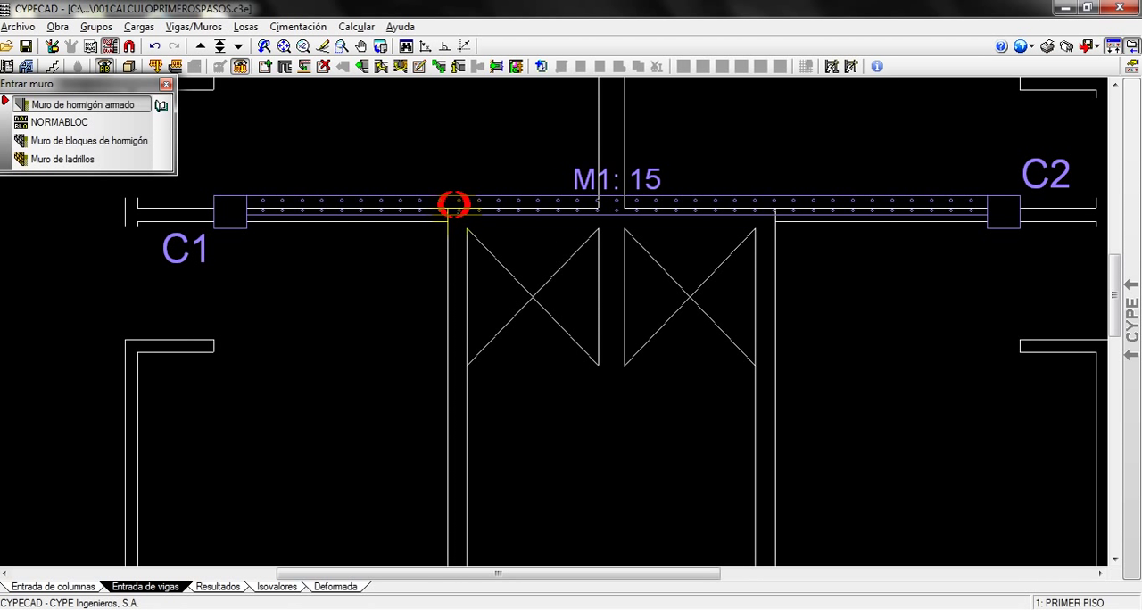
{"action": "left_click", "coordinate": [453, 204]}
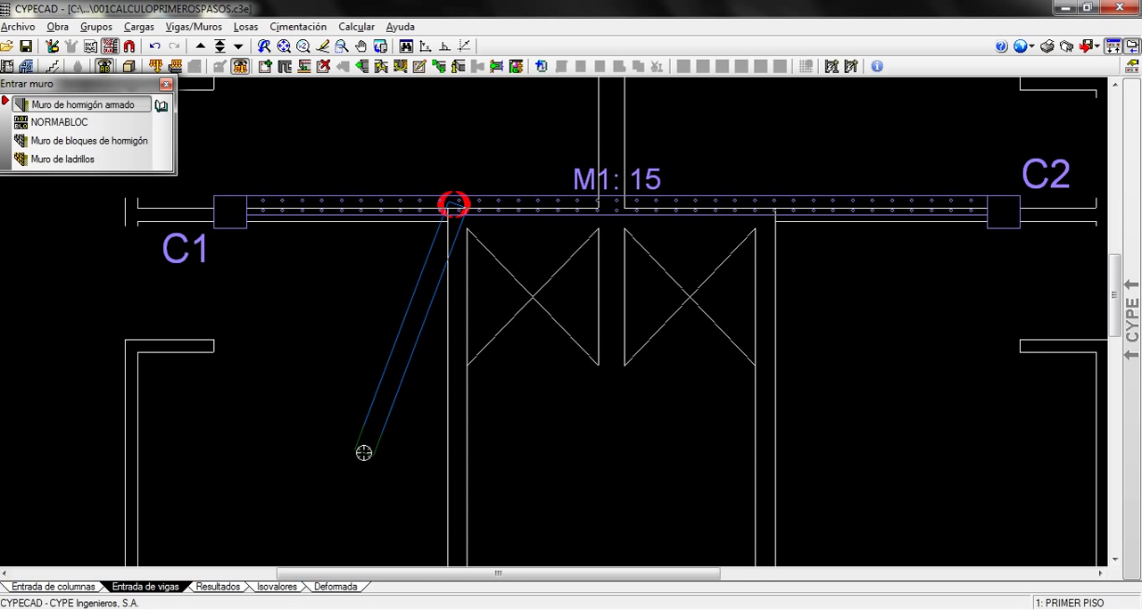
{"action": "scroll", "coordinate": [362, 453], "scroll_direction": "down", "scroll_amount": 1}
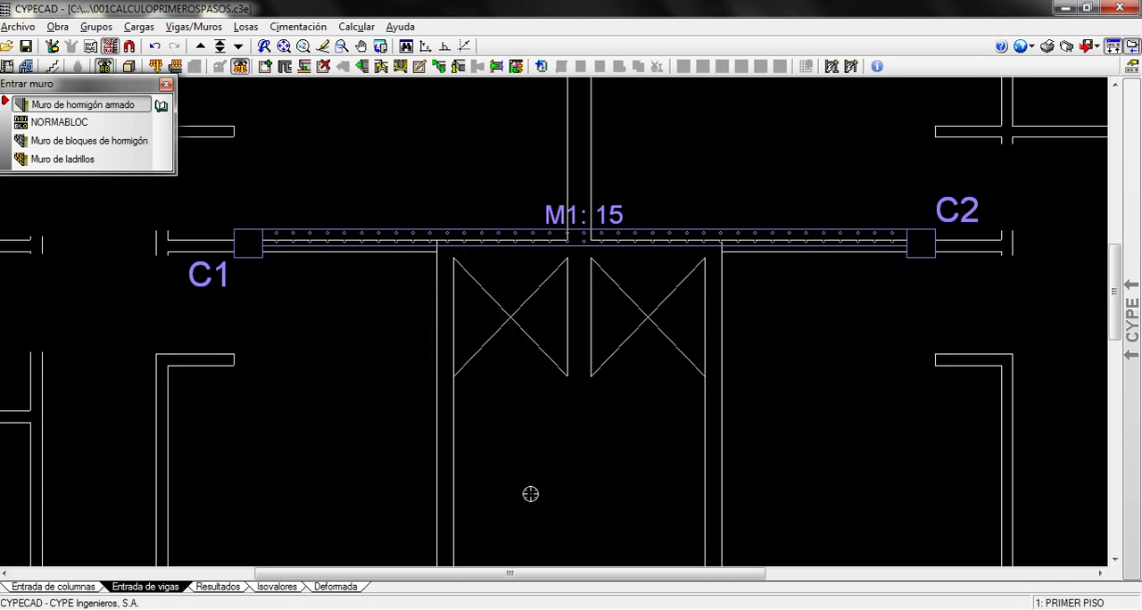
{"action": "left_click", "coordinate": [367, 454]}
Draw wall M3 from wall M1 at the shaft's right corner, slanting down and outward to the right
{"action": "left_click", "coordinate": [713, 236]}
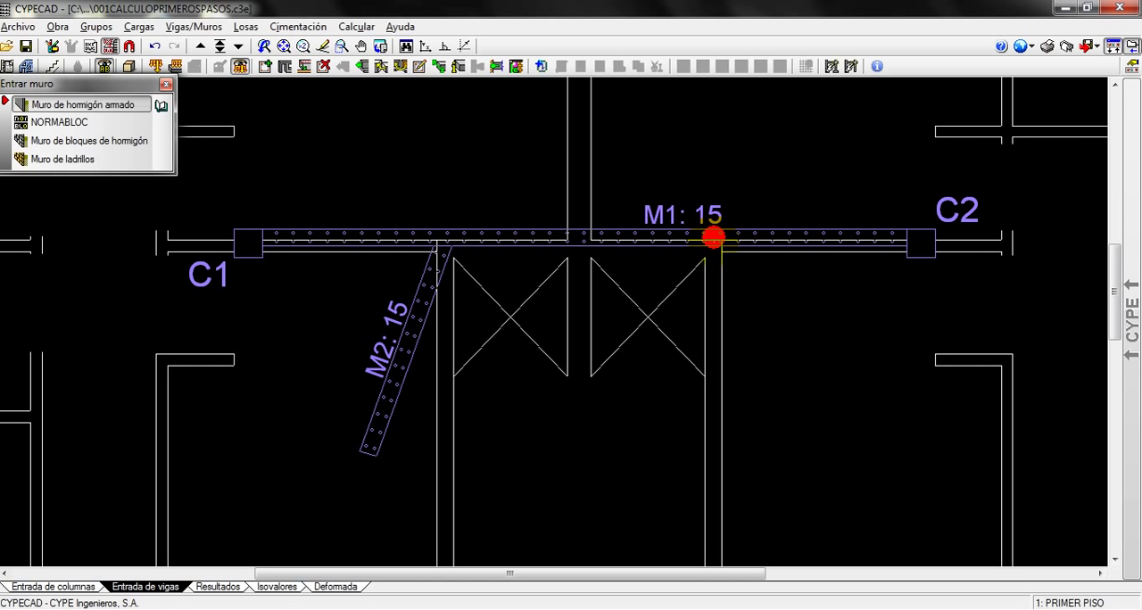
{"action": "left_click", "coordinate": [805, 439]}
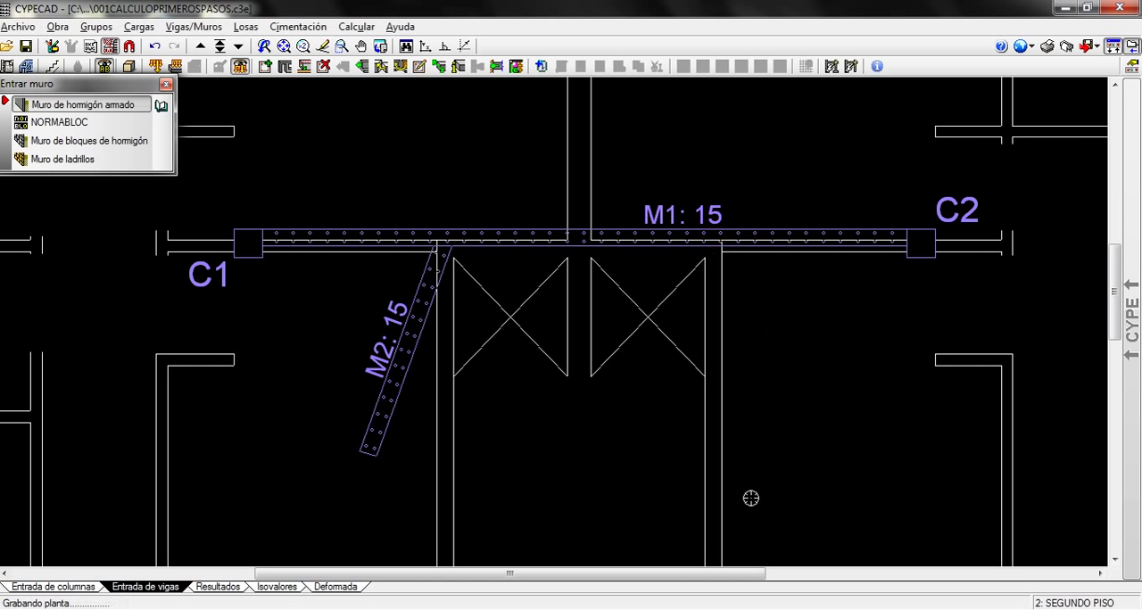
{"action": "scroll", "coordinate": [605, 428], "scroll_direction": "up", "scroll_amount": 1}
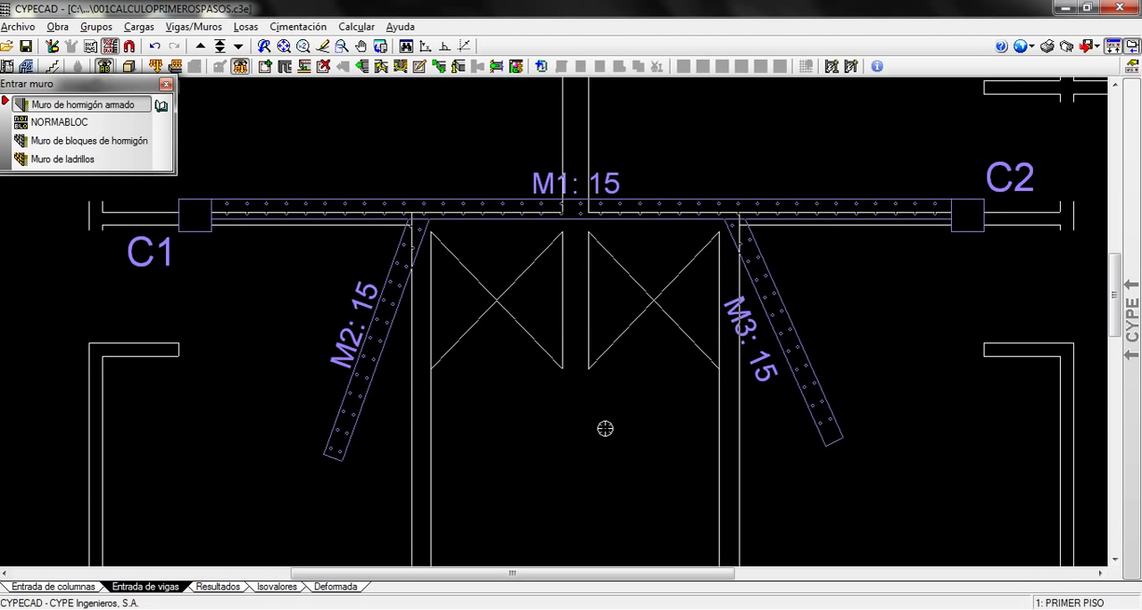
Delete the portions of wall M1 between C1 and M2 and between M3 and C2 in all groups
{"action": "left_click", "coordinate": [193, 27]}
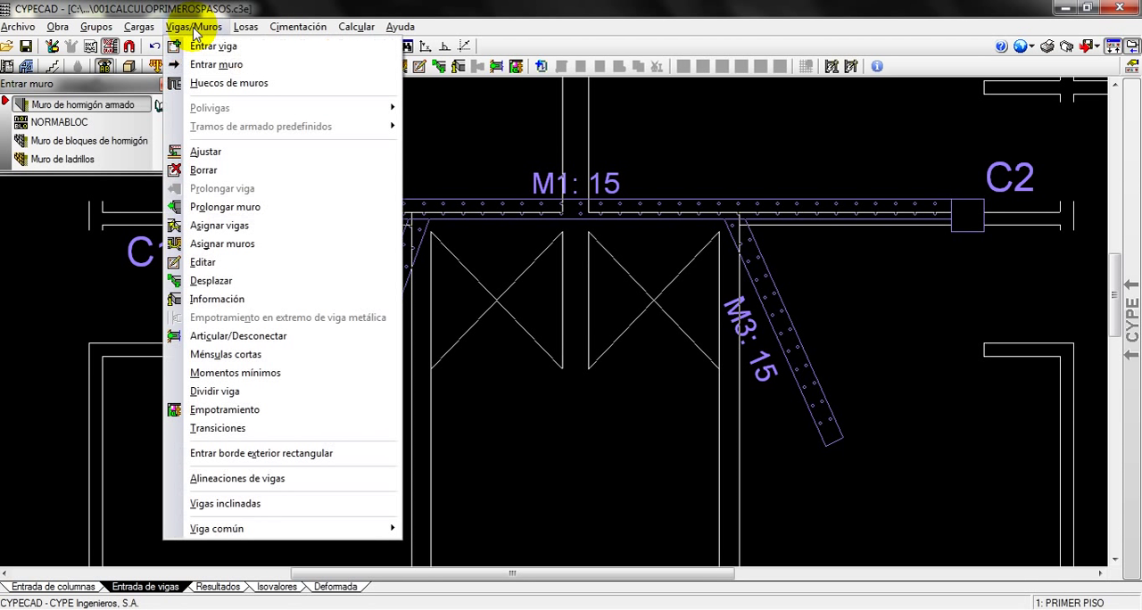
{"action": "left_click", "coordinate": [214, 170]}
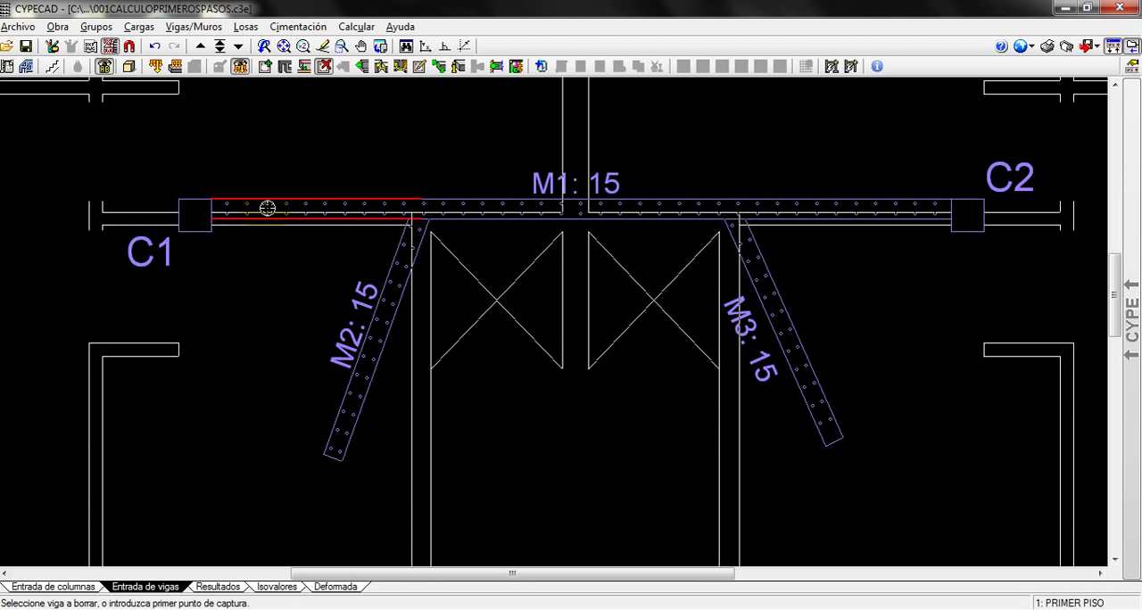
{"action": "left_click", "coordinate": [288, 210]}
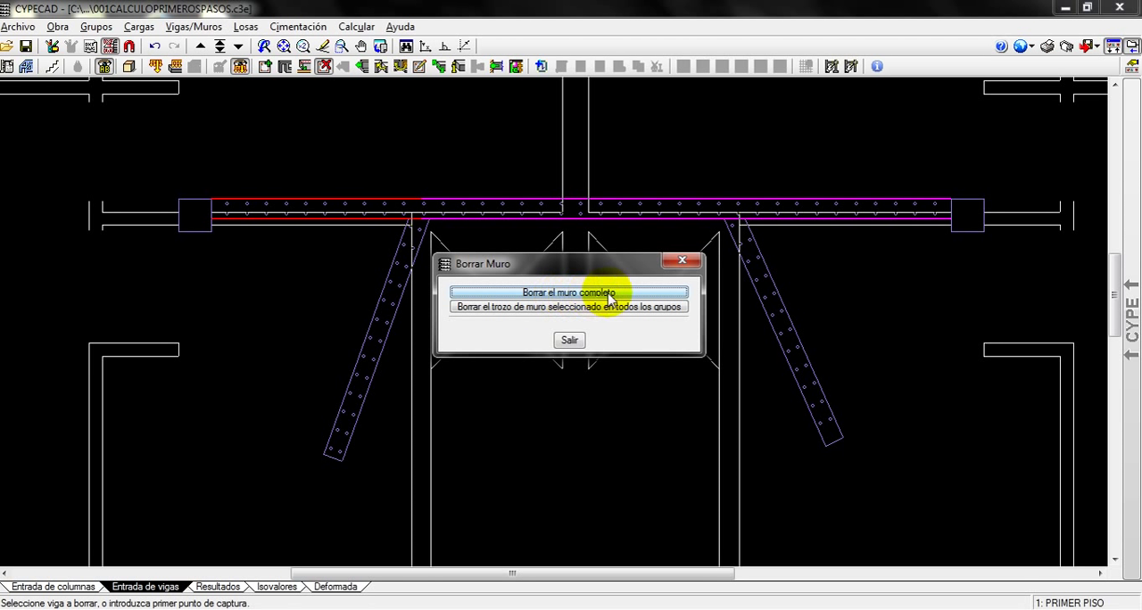
{"action": "left_click", "coordinate": [563, 308]}
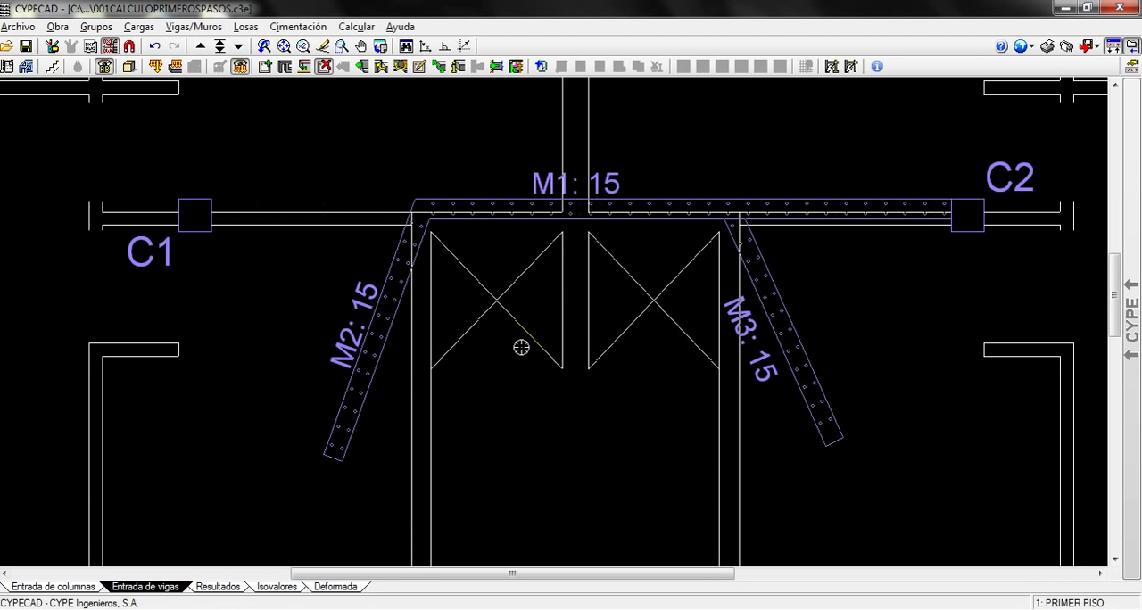
{"action": "left_click", "coordinate": [823, 198]}
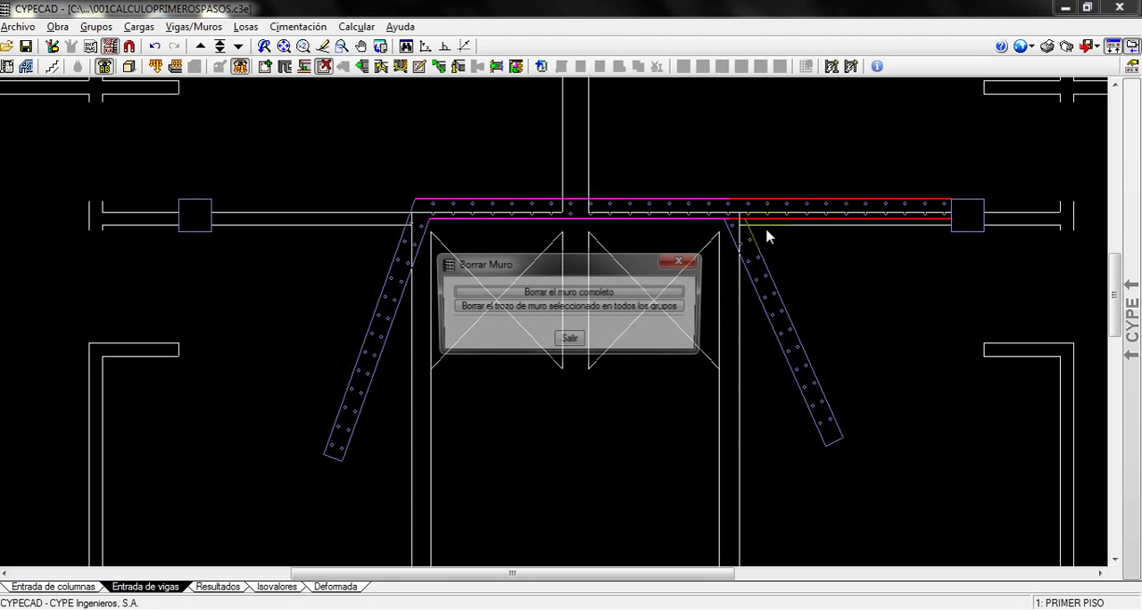
{"action": "left_click", "coordinate": [515, 308]}
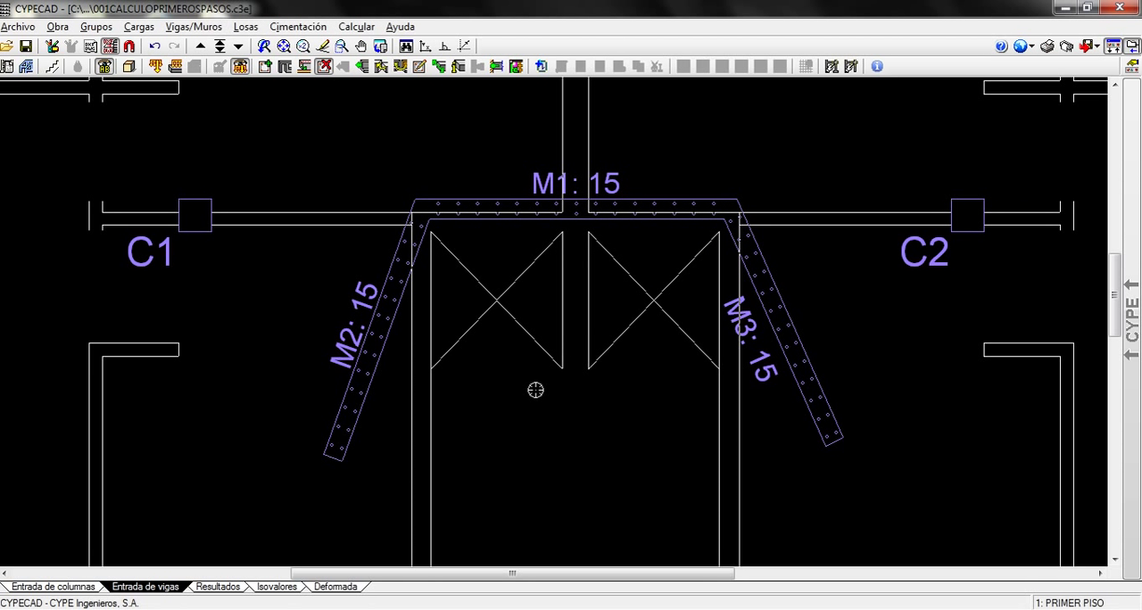
Start the Ajustar command for walls and activate object snaps, adding Más cercano to Extremo and Punto medio
{"action": "scroll", "coordinate": [535, 390], "scroll_direction": "up", "scroll_amount": 1}
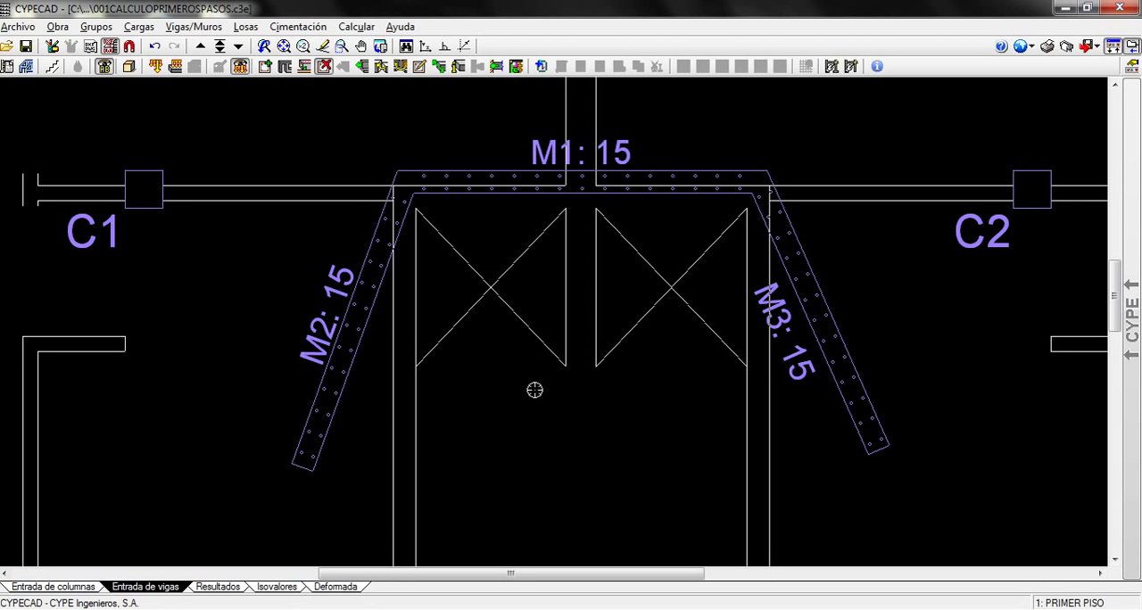
{"action": "scroll", "coordinate": [427, 448], "scroll_direction": "up", "scroll_amount": 2}
{"action": "mouse_move", "coordinate": [433, 456]}
{"action": "middle_mouse_down"}
{"action": "mouse_move", "coordinate": [421, 410]}
{"action": "mouse_move", "coordinate": [394, 397]}
{"action": "middle_mouse_up"}
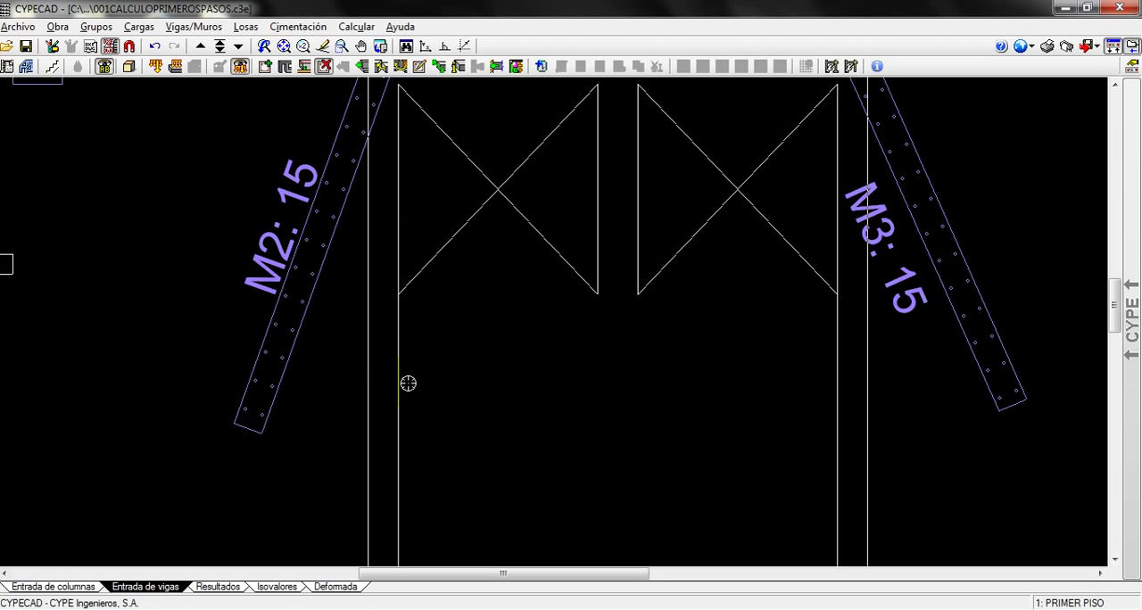
{"action": "scroll", "coordinate": [414, 379], "scroll_direction": "down", "scroll_amount": 3}
{"action": "middle_click_drag", "start_coordinate": [423, 377], "coordinate": [403, 382]}
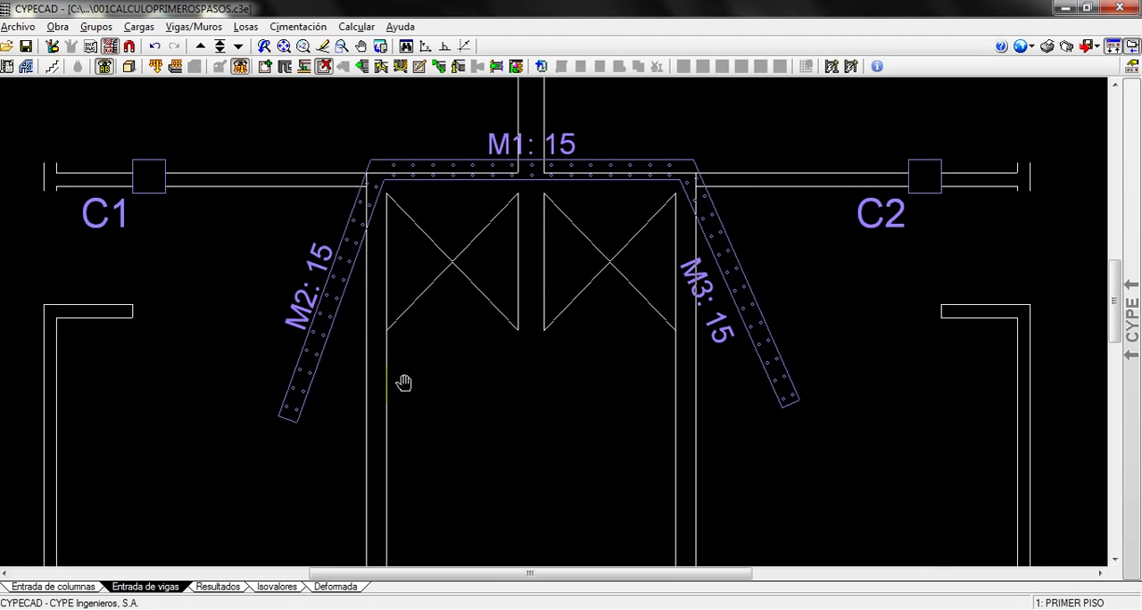
{"action": "scroll", "coordinate": [407, 384], "scroll_direction": "up", "scroll_amount": 1}
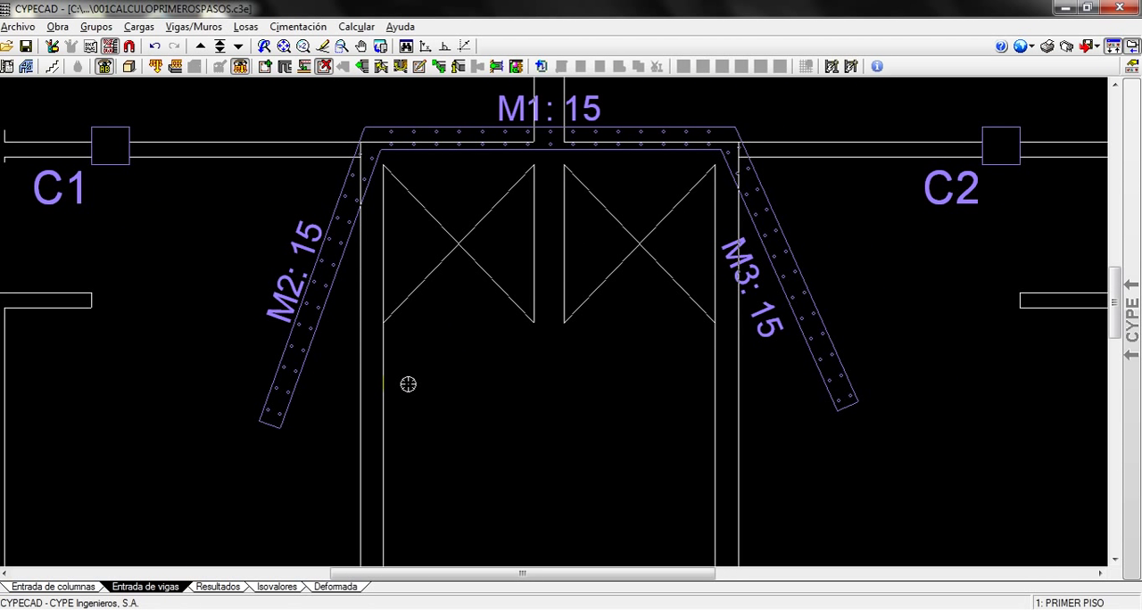
{"action": "left_click", "coordinate": [183, 27]}
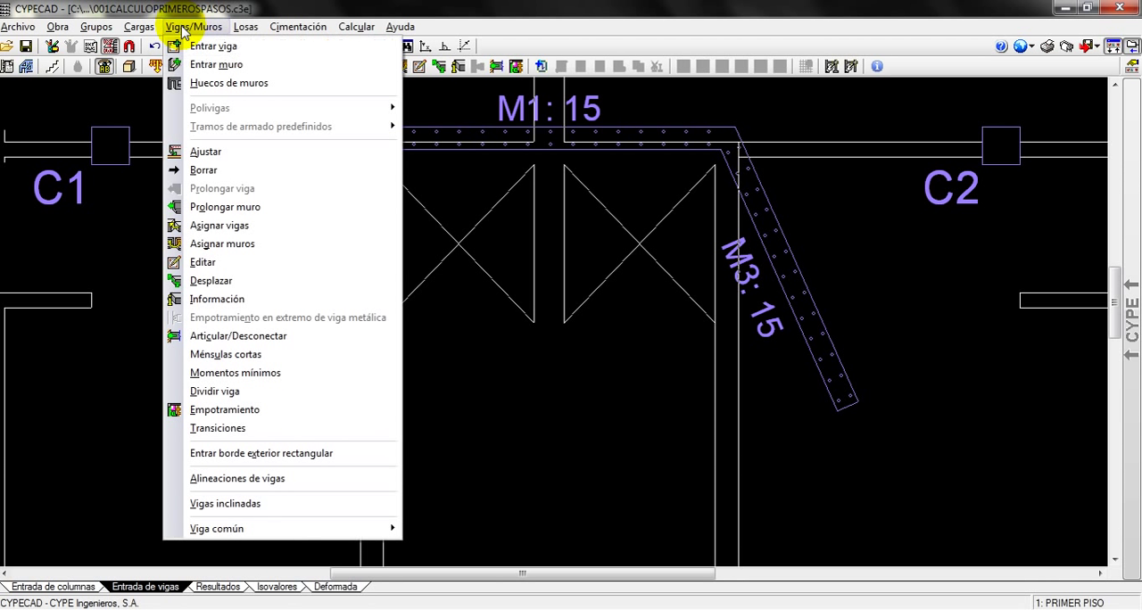
{"action": "left_click", "coordinate": [204, 153]}
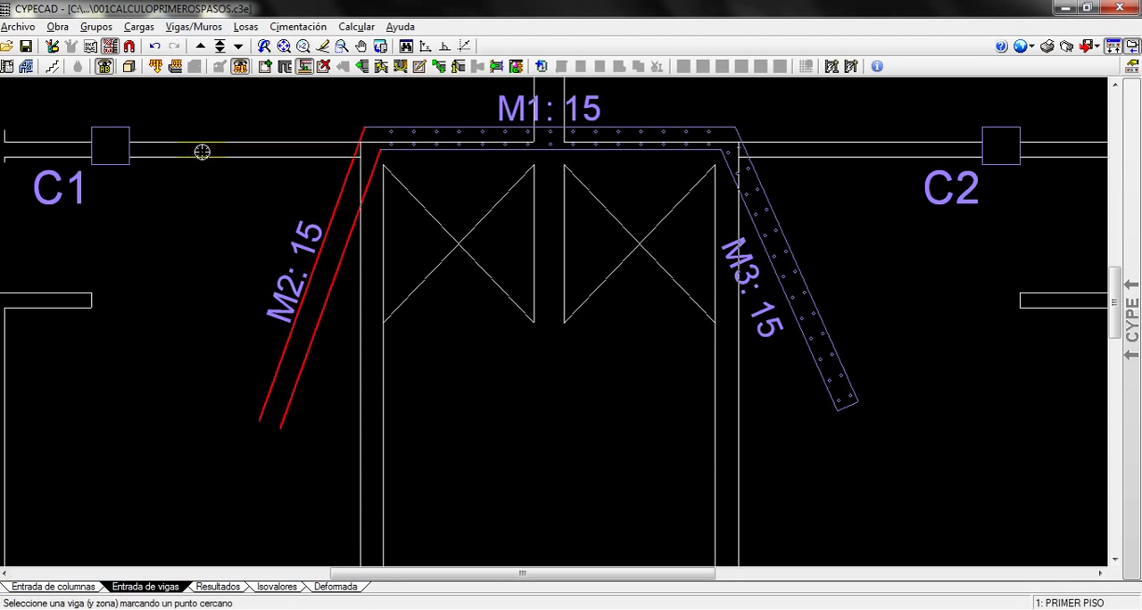
{"action": "left_click", "coordinate": [129, 46]}
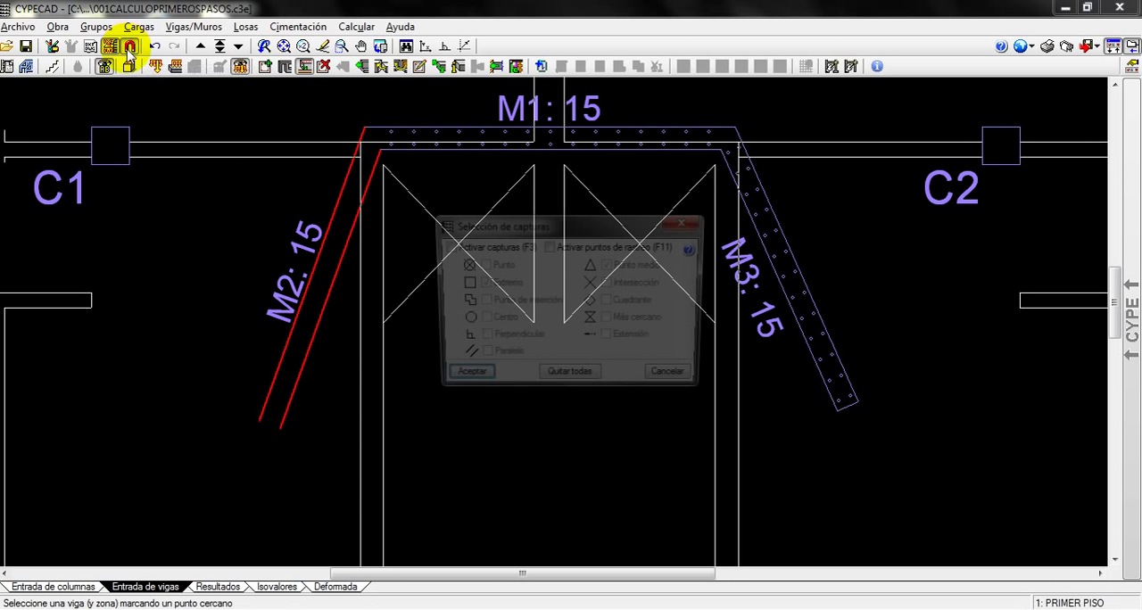
{"action": "left_click", "coordinate": [444, 246]}
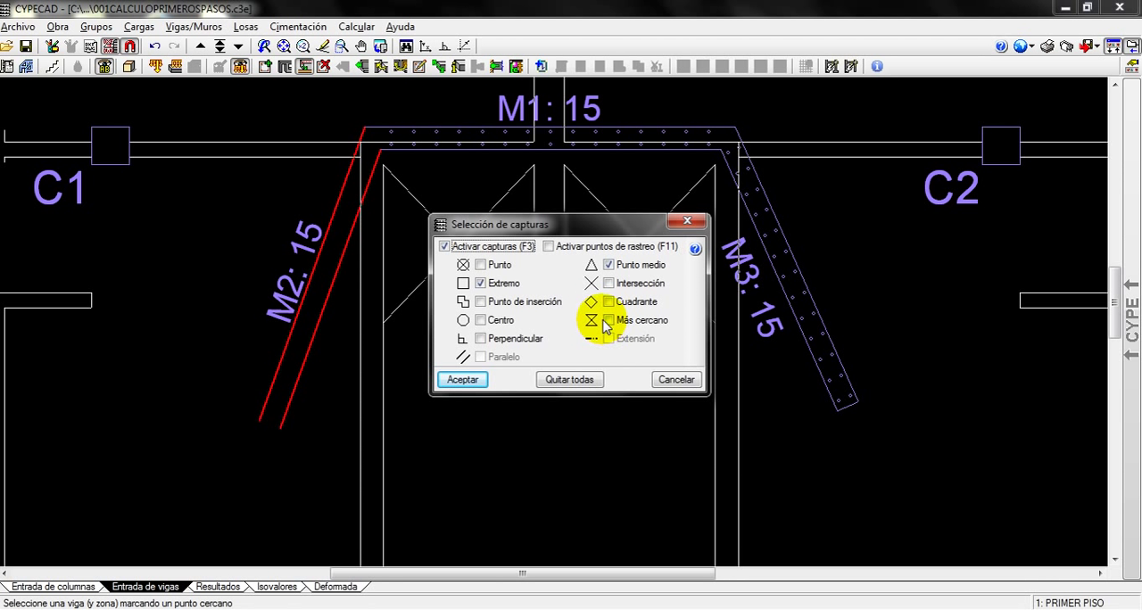
{"action": "left_click", "coordinate": [608, 320]}
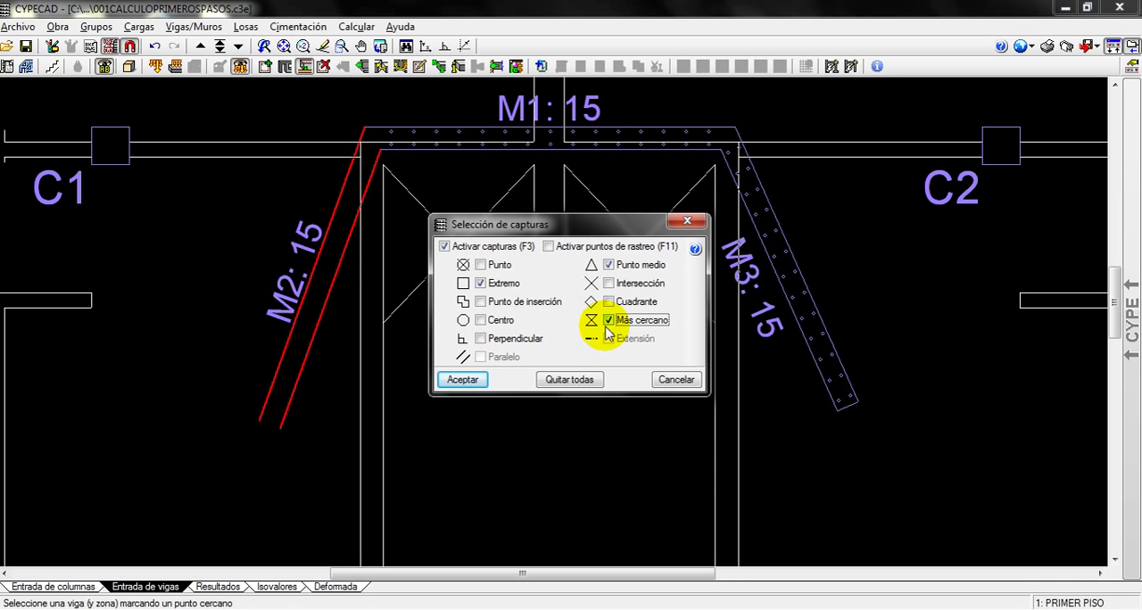
{"action": "left_click", "coordinate": [462, 379]}
Adjust walls M2 and M3 to the vertical plan lines on the left and right sides of the shaft
{"action": "scroll", "coordinate": [386, 406], "scroll_direction": "up", "scroll_amount": 2}
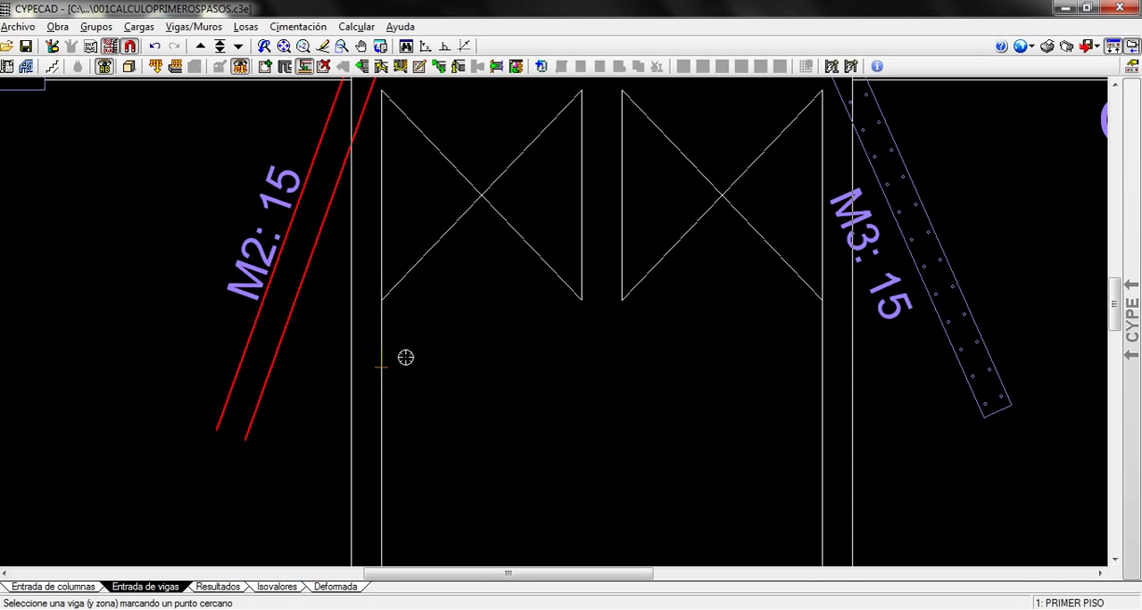
{"action": "left_click", "coordinate": [406, 405]}
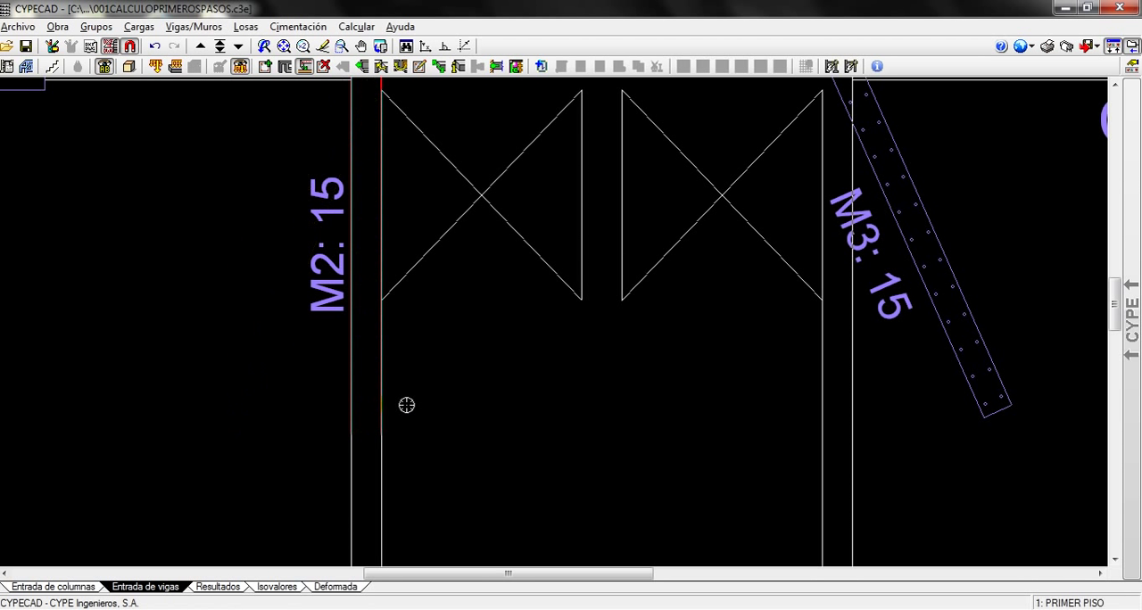
{"action": "scroll", "coordinate": [408, 398], "scroll_direction": "down", "scroll_amount": 1}
{"action": "scroll", "coordinate": [616, 404], "scroll_direction": "up", "scroll_amount": 2}
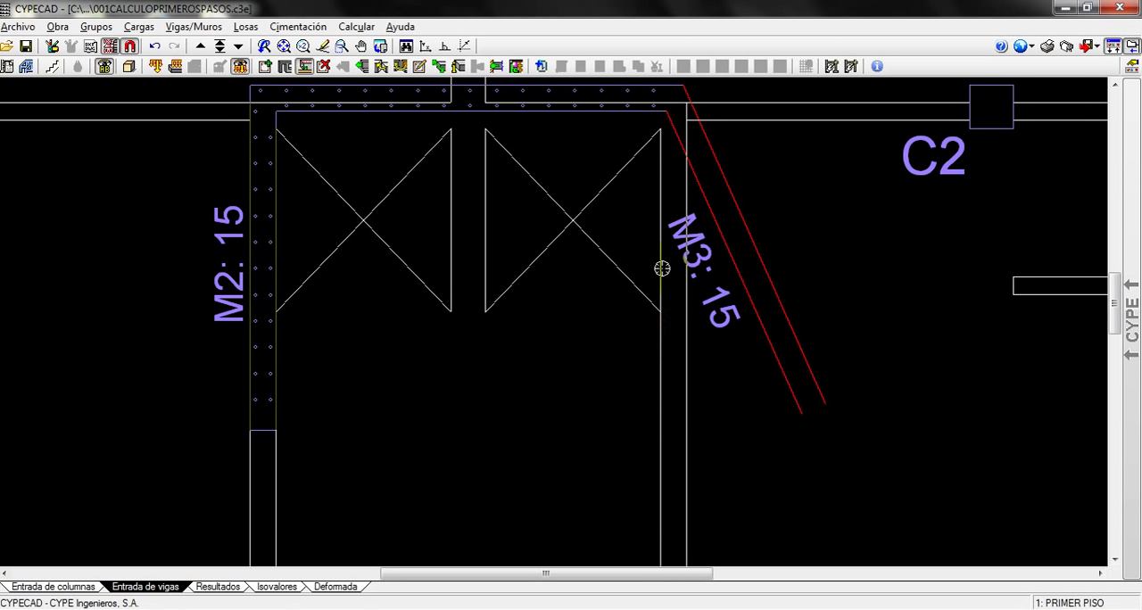
{"action": "left_click", "coordinate": [647, 369]}
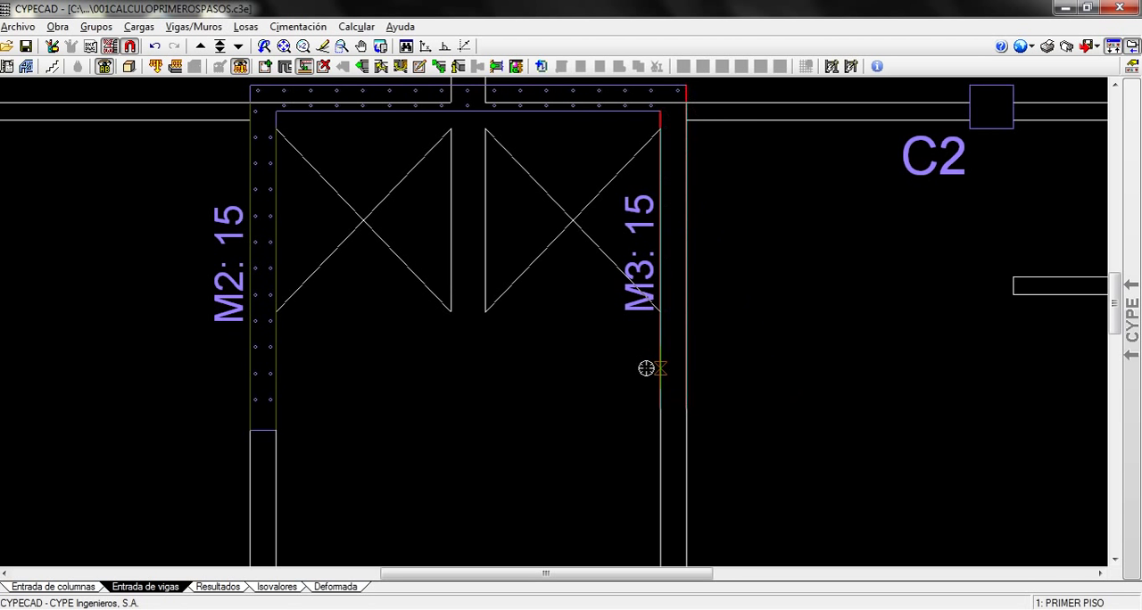
{"action": "scroll", "coordinate": [518, 352], "scroll_direction": "down", "scroll_amount": 2}
{"action": "middle_click_drag", "start_coordinate": [518, 350], "coordinate": [559, 358]}
{"action": "scroll", "coordinate": [563, 362], "scroll_direction": "up", "scroll_amount": 3}
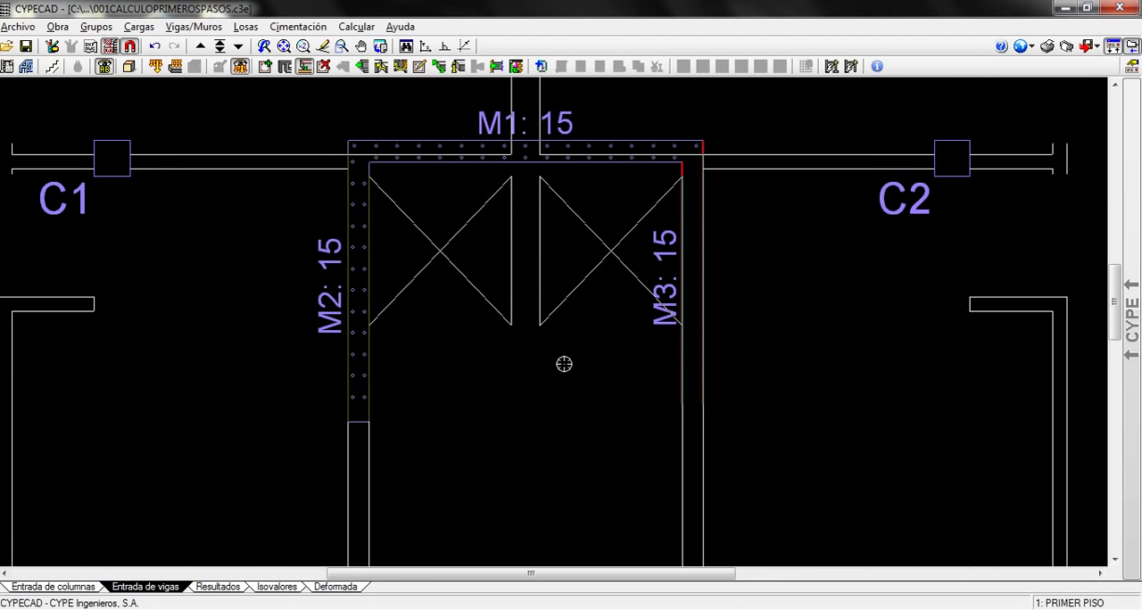
Start beam entry using the widthless variant of Viga de borde no estructural o límite
{"action": "scroll", "coordinate": [434, 396], "scroll_direction": "down", "scroll_amount": 4}
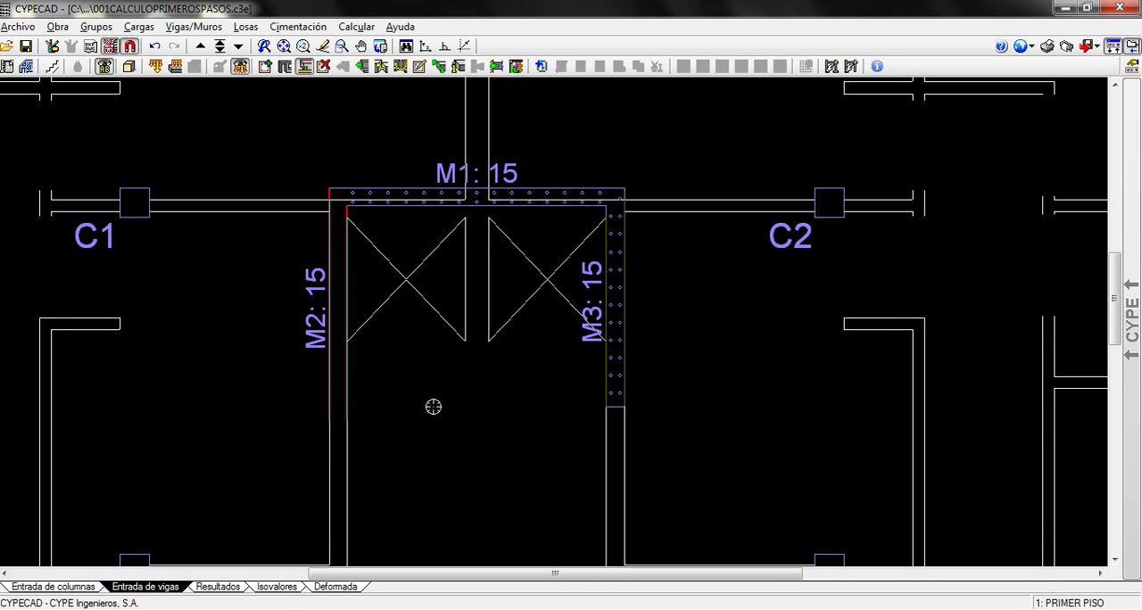
{"action": "scroll", "coordinate": [434, 407], "scroll_direction": "up", "scroll_amount": 1}
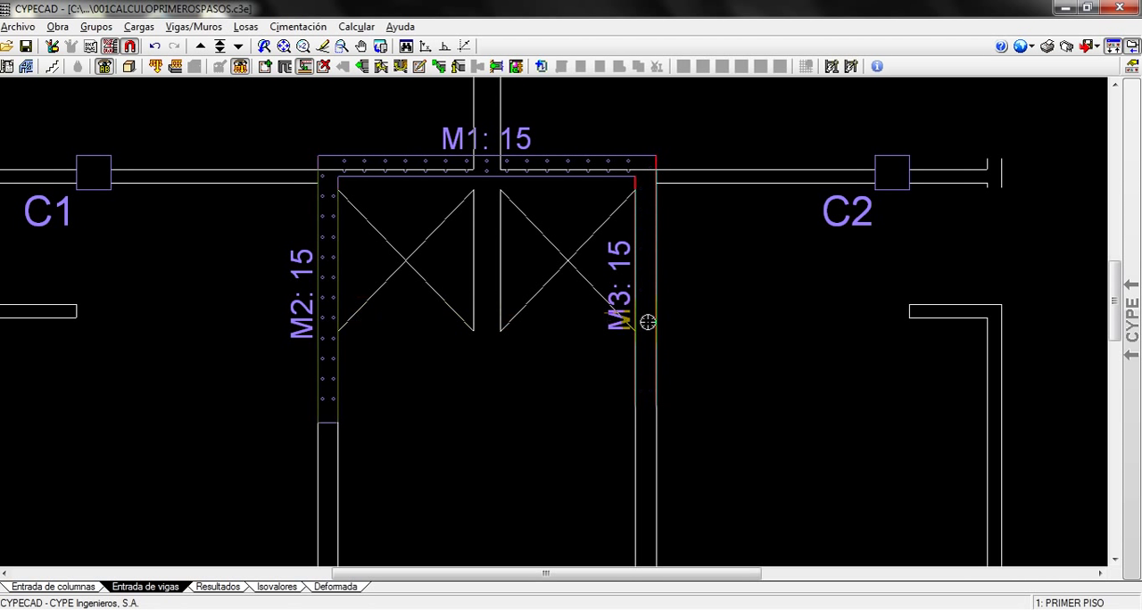
{"action": "scroll", "coordinate": [794, 346], "scroll_direction": "up", "scroll_amount": 1}
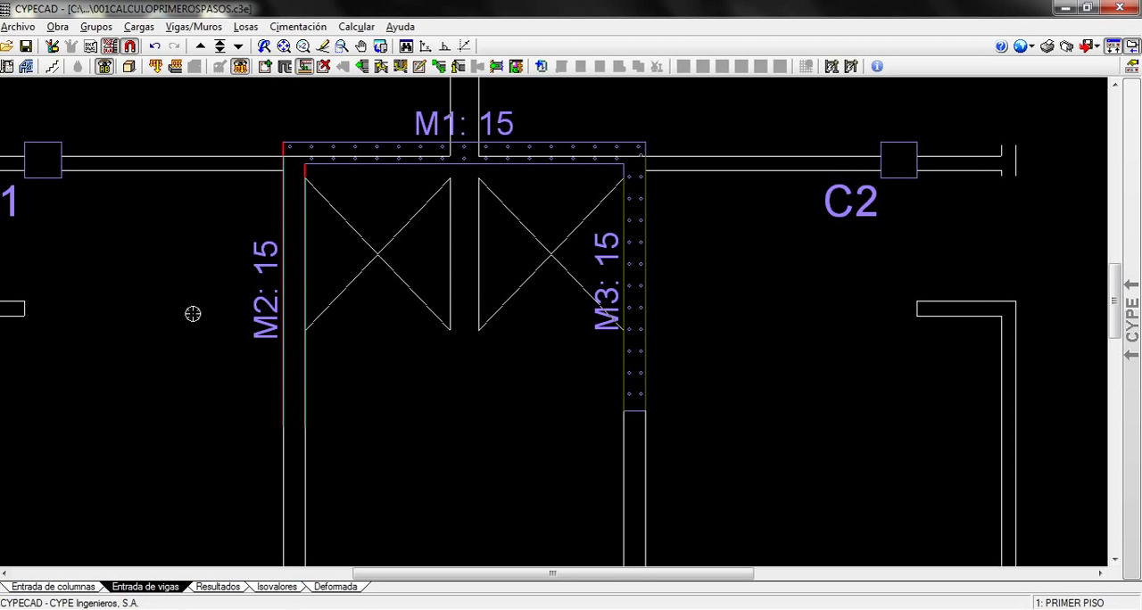
{"action": "left_click", "coordinate": [179, 27]}
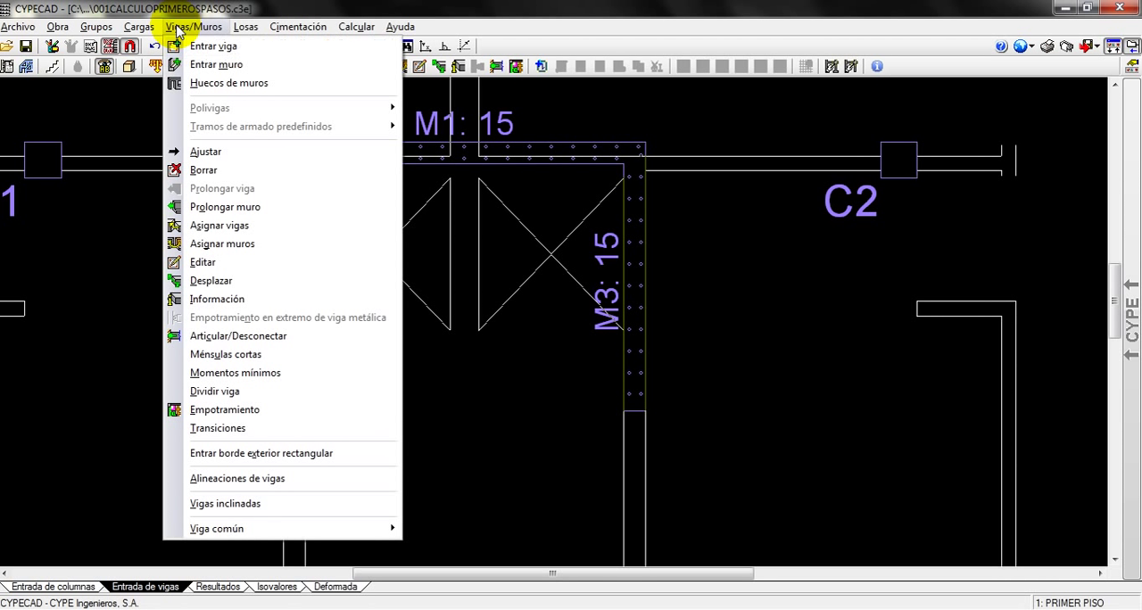
{"action": "left_click", "coordinate": [198, 47]}
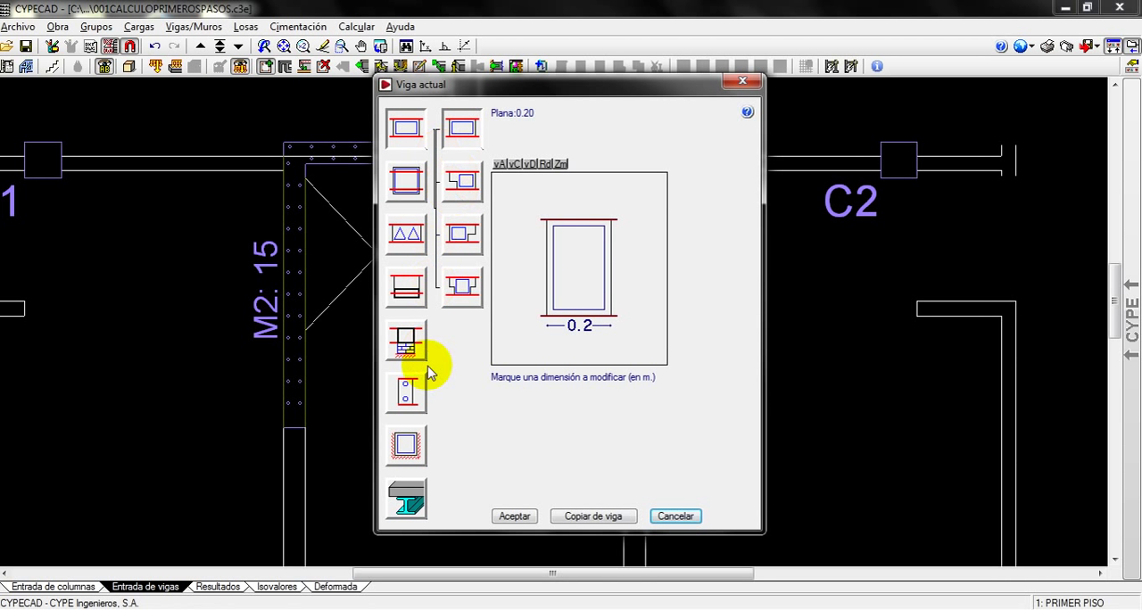
{"action": "left_click", "coordinate": [407, 392]}
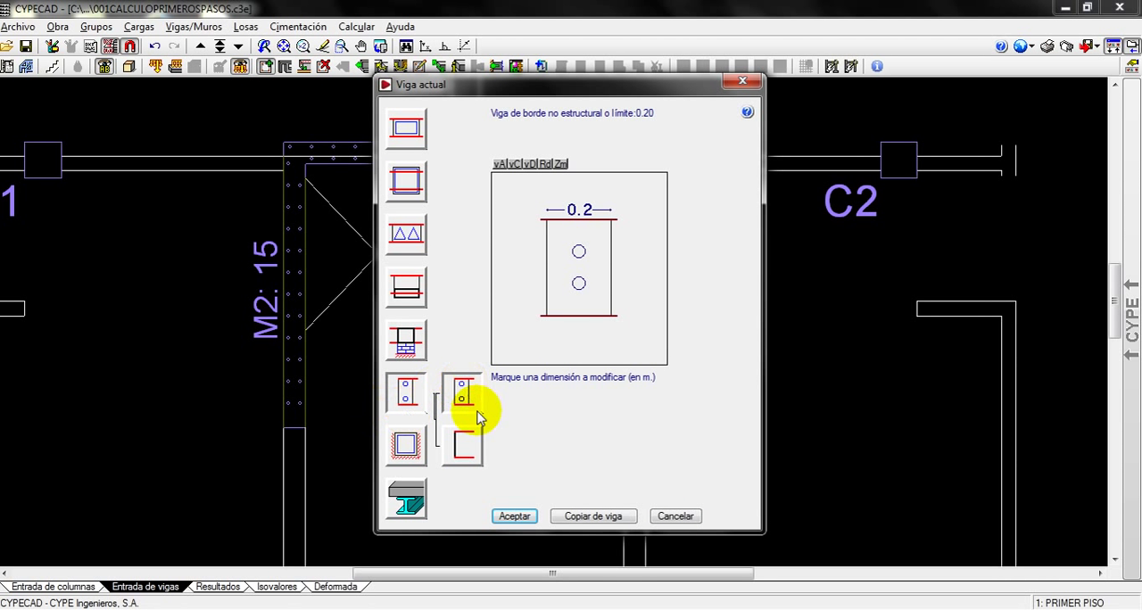
{"action": "left_click", "coordinate": [465, 443]}
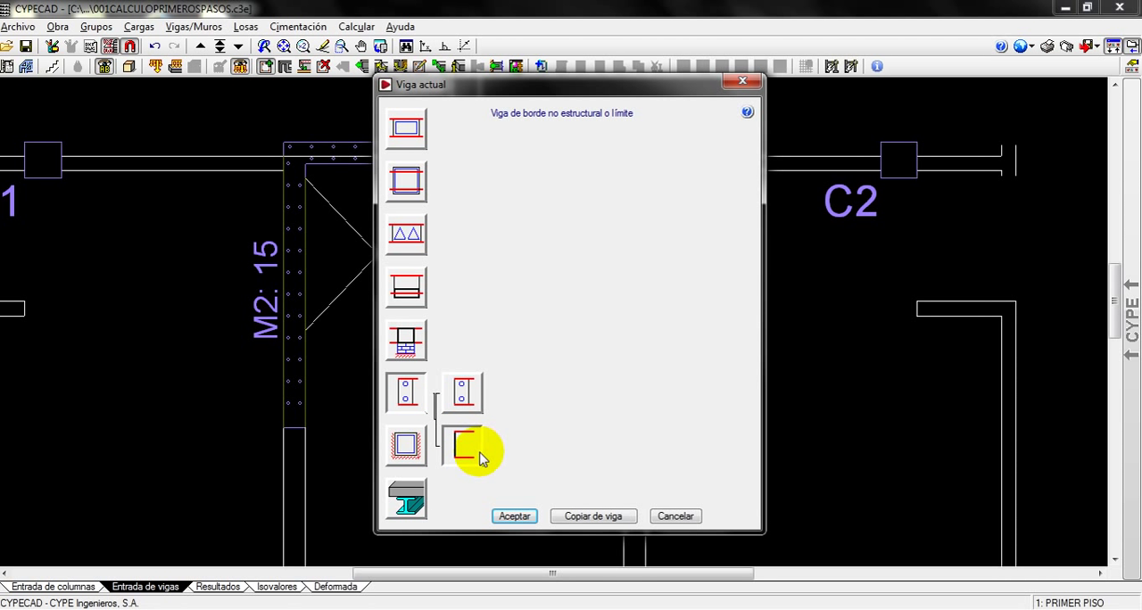
{"action": "left_click", "coordinate": [514, 516]}
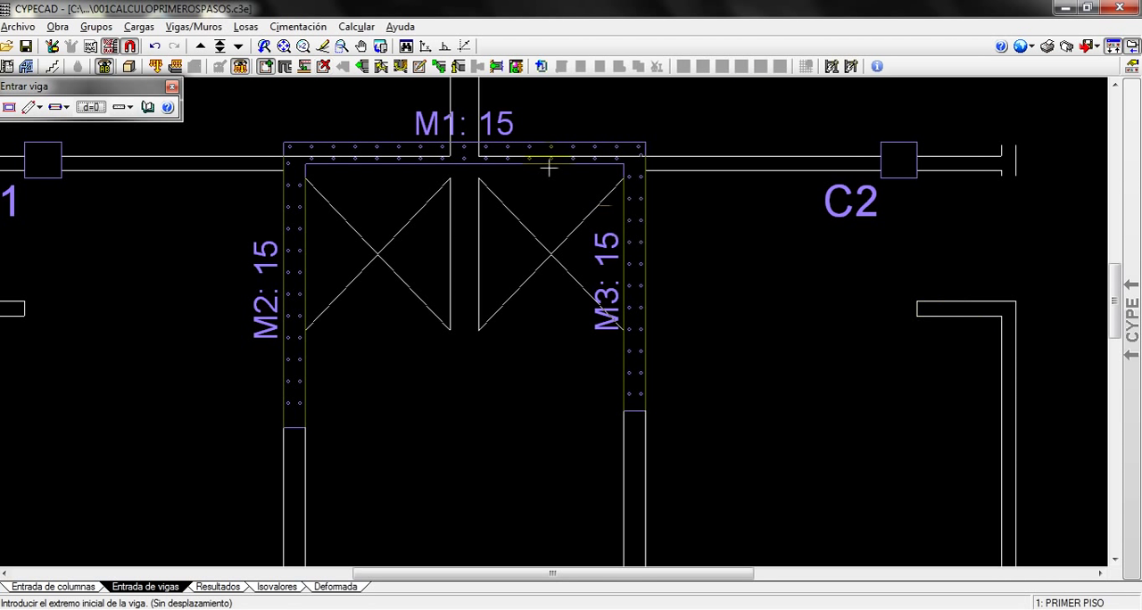
With orthogonal mode on, draw a horizontal limit beam from the short plan wall below C2 across walls M3 and M2
{"action": "left_click", "coordinate": [445, 46]}
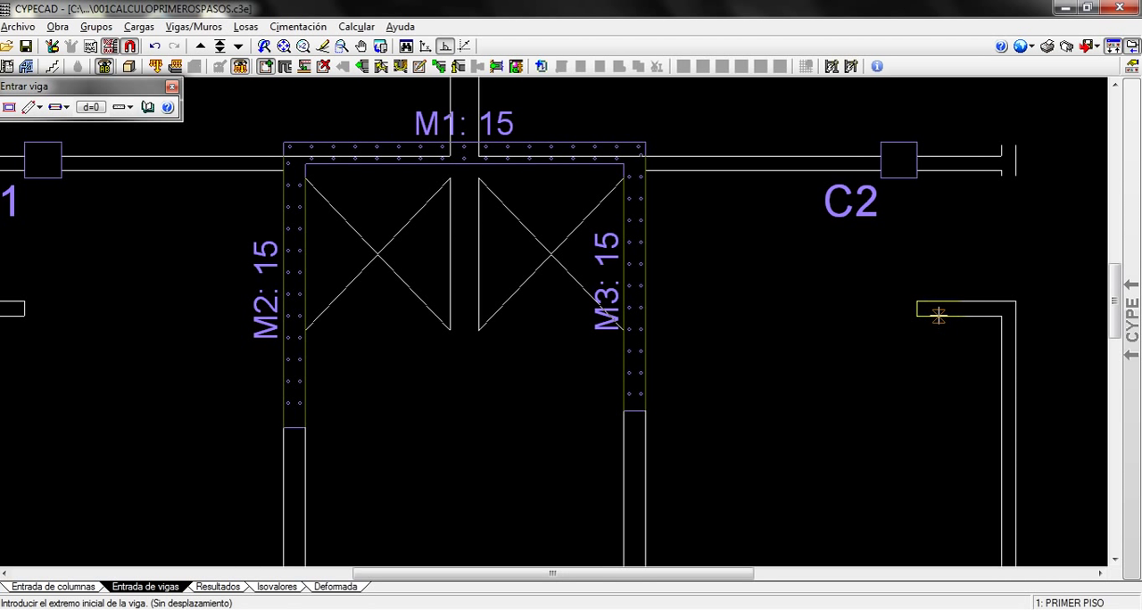
{"action": "scroll", "coordinate": [938, 316], "scroll_direction": "up", "scroll_amount": 1}
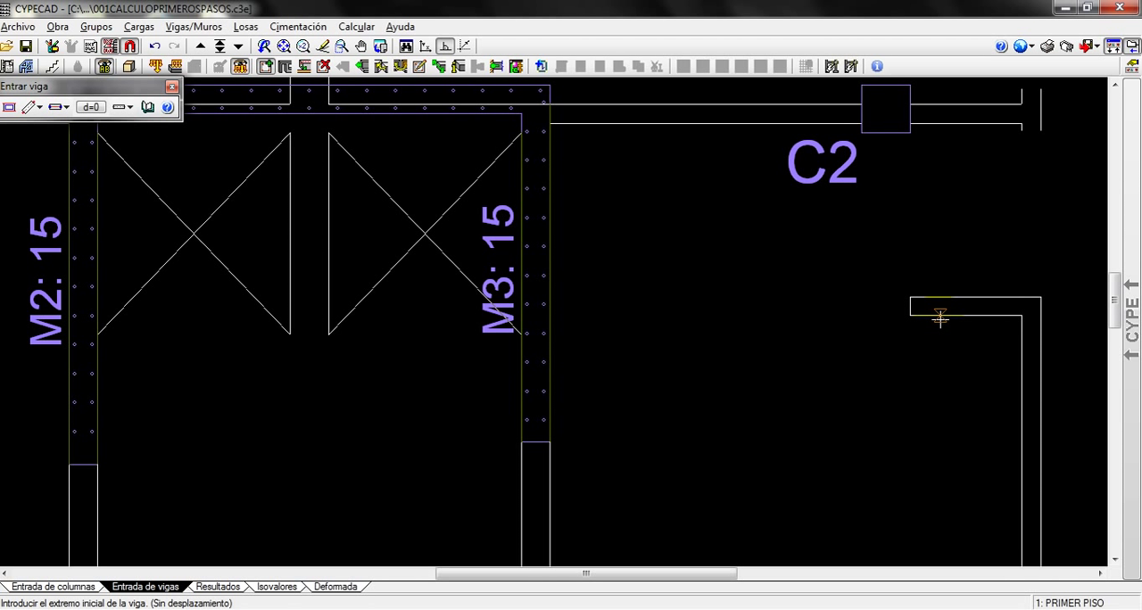
{"action": "left_click", "coordinate": [940, 317]}
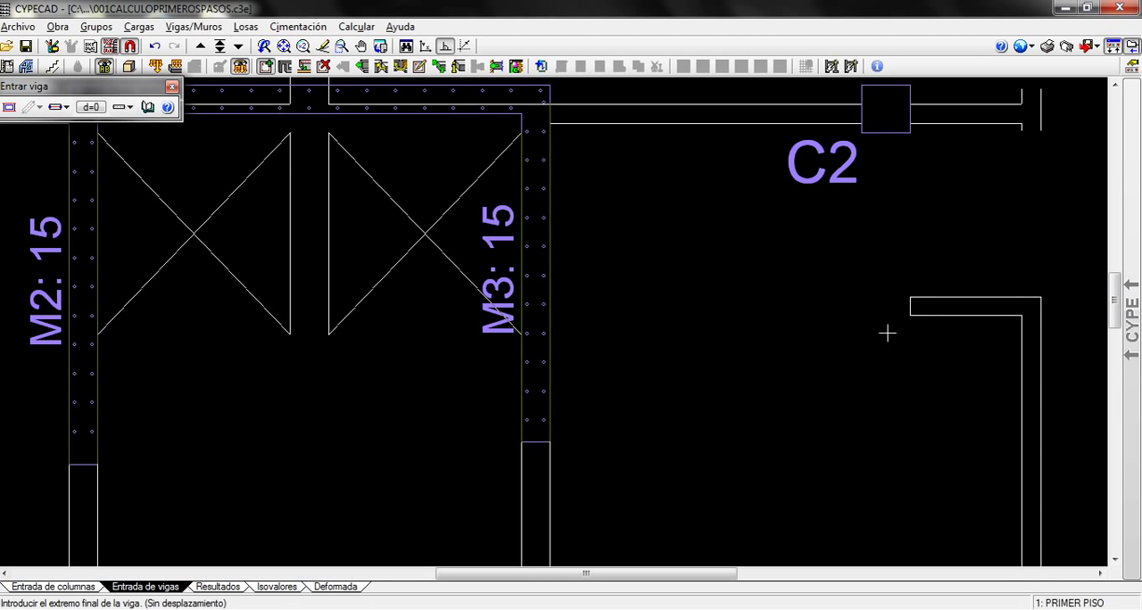
{"action": "scroll", "coordinate": [382, 335], "scroll_direction": "down", "scroll_amount": 2}
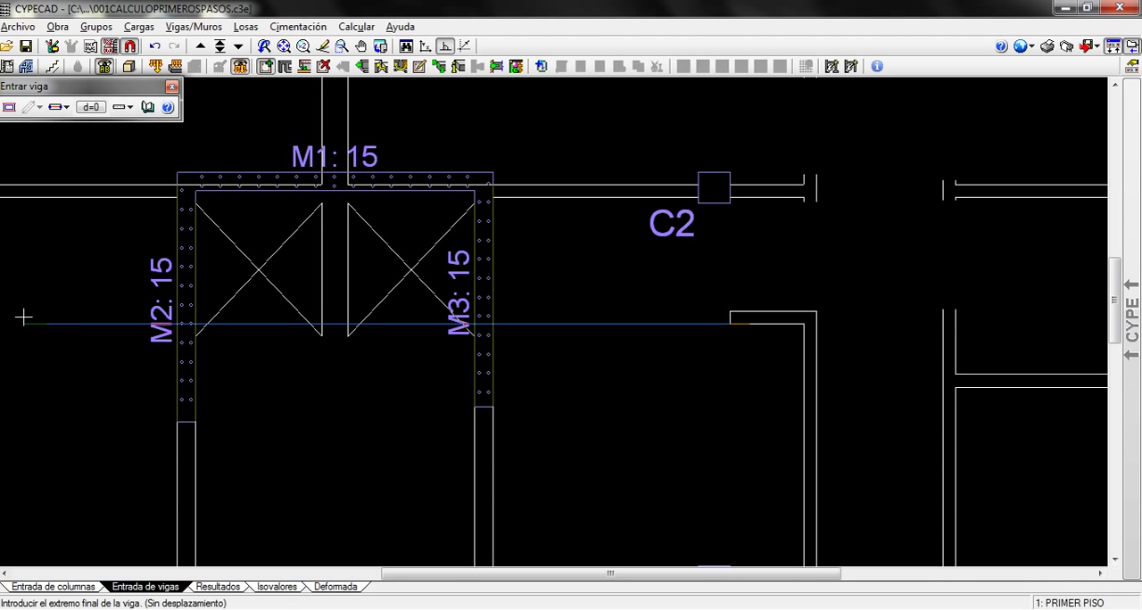
{"action": "left_click", "coordinate": [23, 316]}
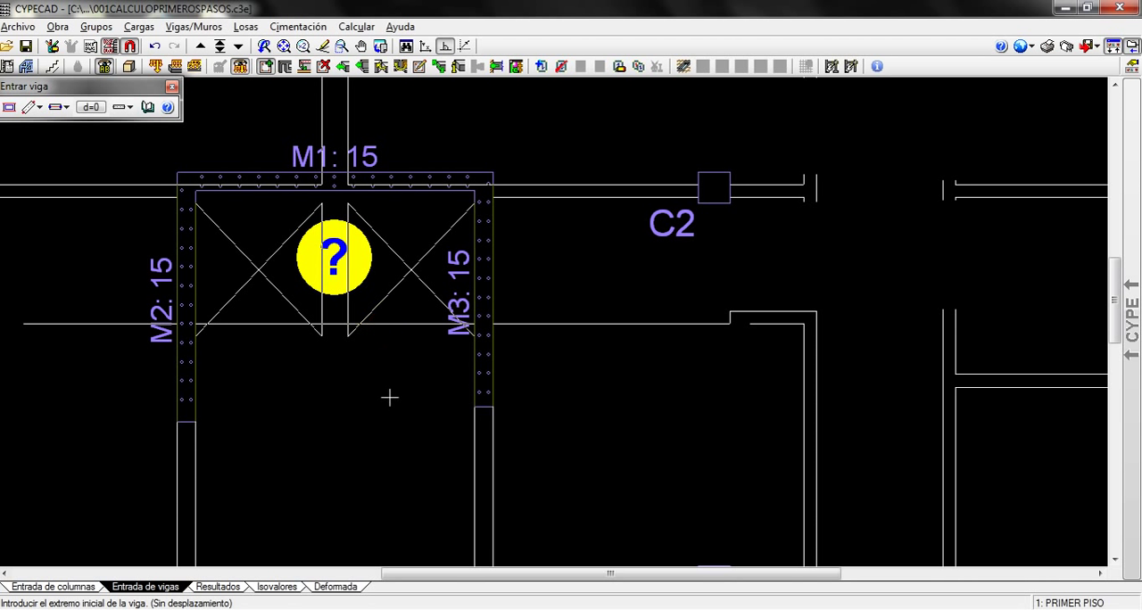
Hide the DWG plan template behind the walls and the limit beam
{"action": "middle_click_drag", "start_coordinate": [413, 401], "coordinate": [571, 367]}
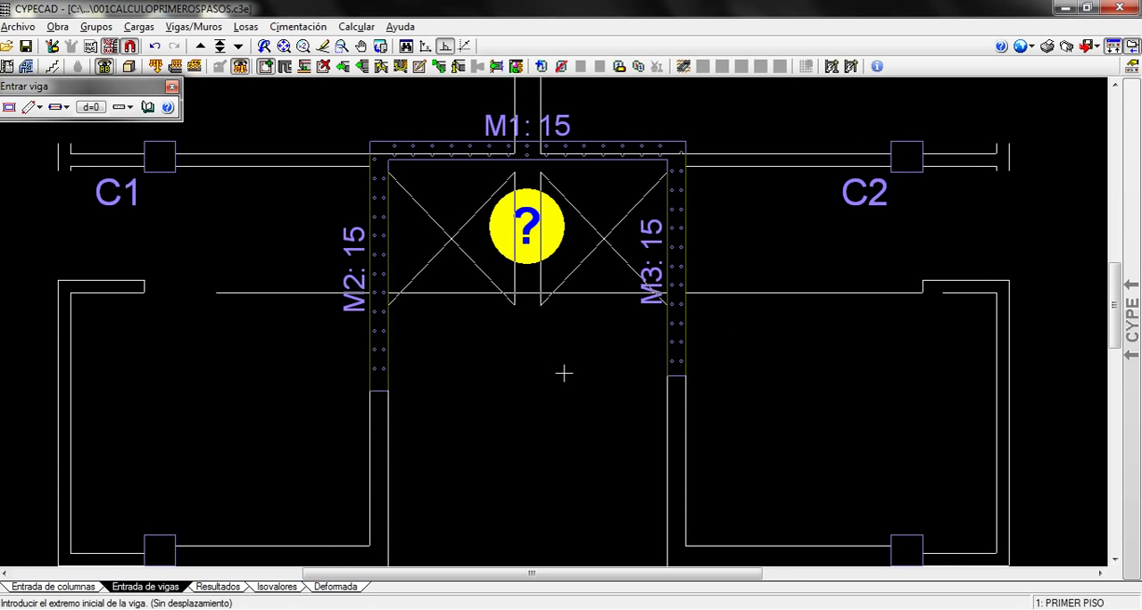
{"action": "key", "text": "F4"}
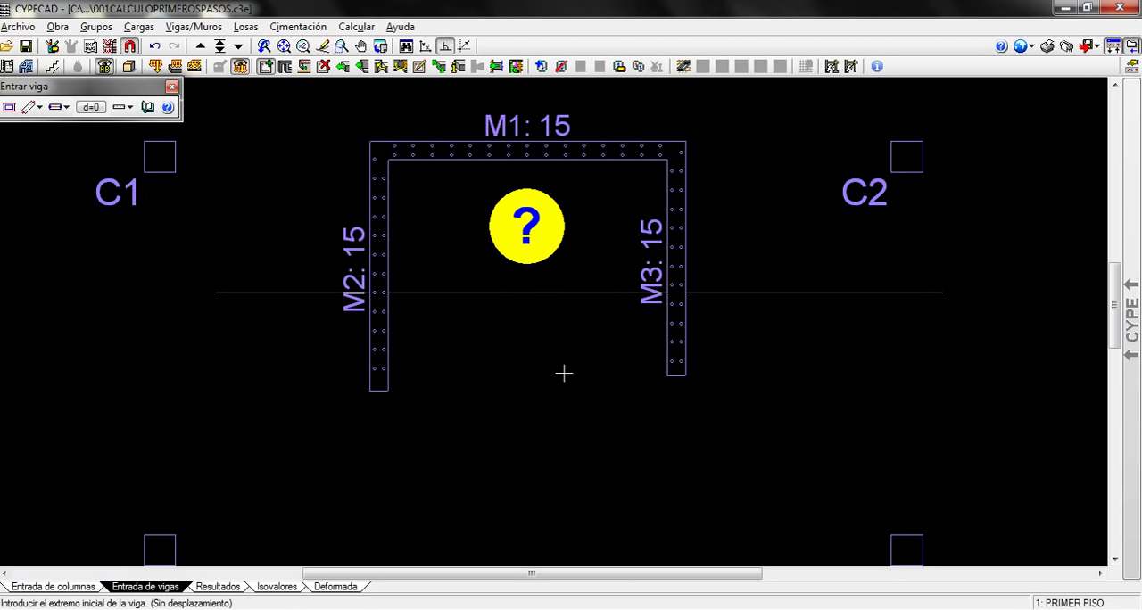
{"action": "scroll", "coordinate": [560, 361], "scroll_direction": "up", "scroll_amount": 3}
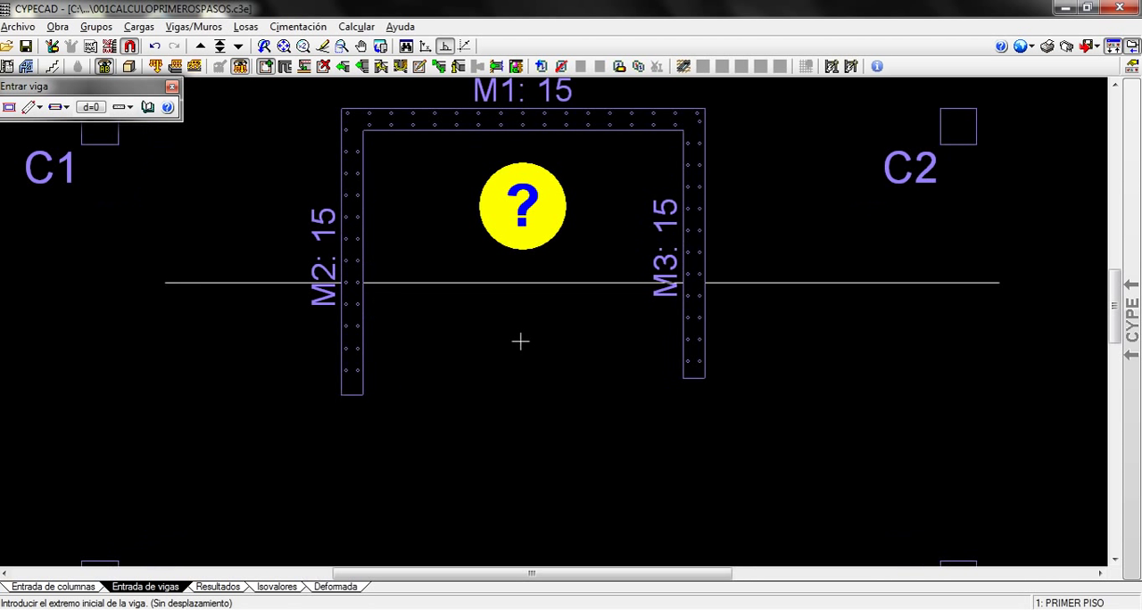
{"action": "scroll", "coordinate": [539, 438], "scroll_direction": "down", "scroll_amount": 1}
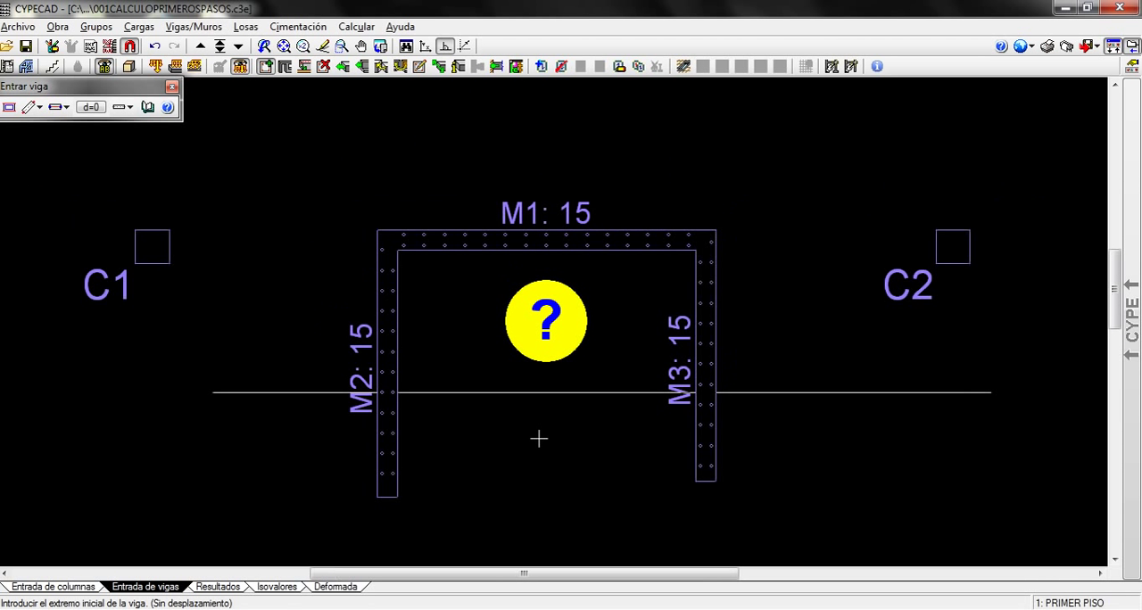
{"action": "middle_click_drag", "start_coordinate": [538, 434], "coordinate": [527, 411]}
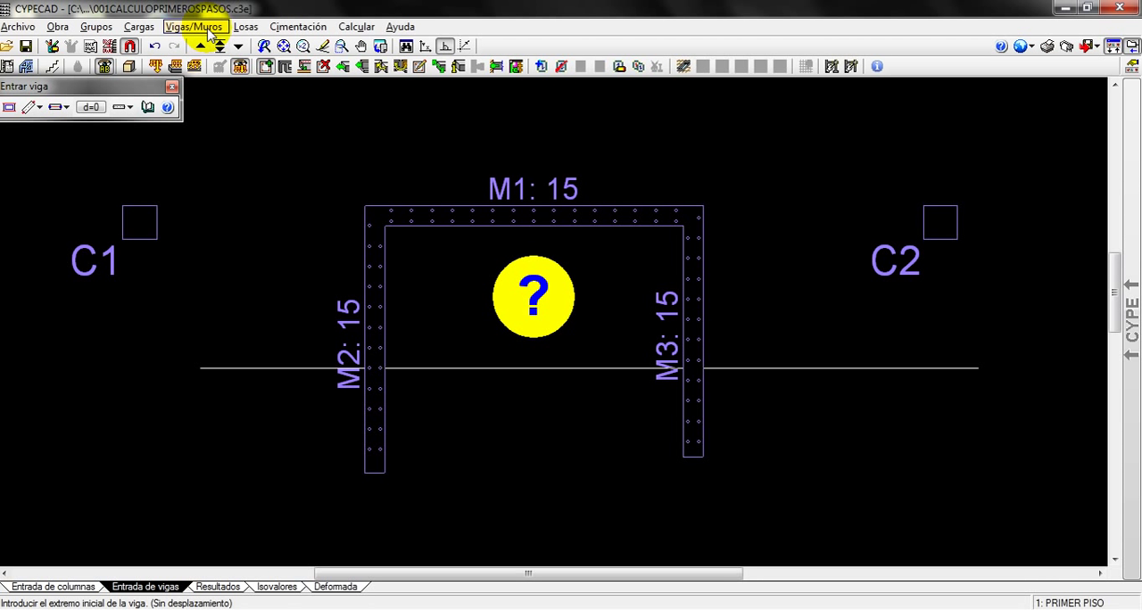
Delete the portions of walls M2 and M3 below the limit beam in all groups
{"action": "left_click", "coordinate": [208, 33]}
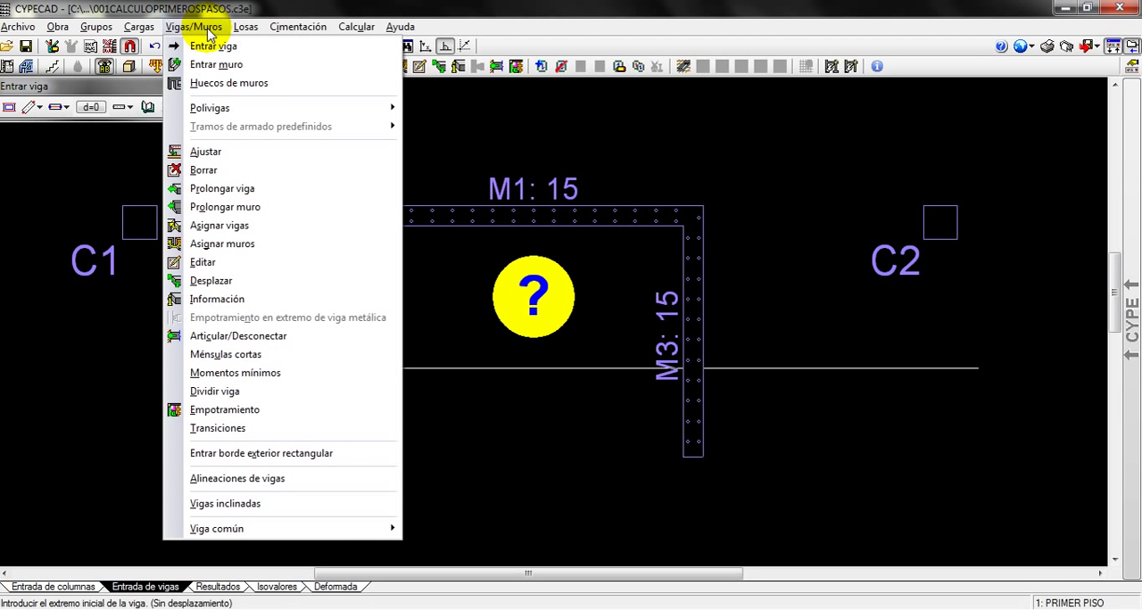
{"action": "left_click", "coordinate": [209, 171]}
{"action": "left_click", "coordinate": [375, 450]}
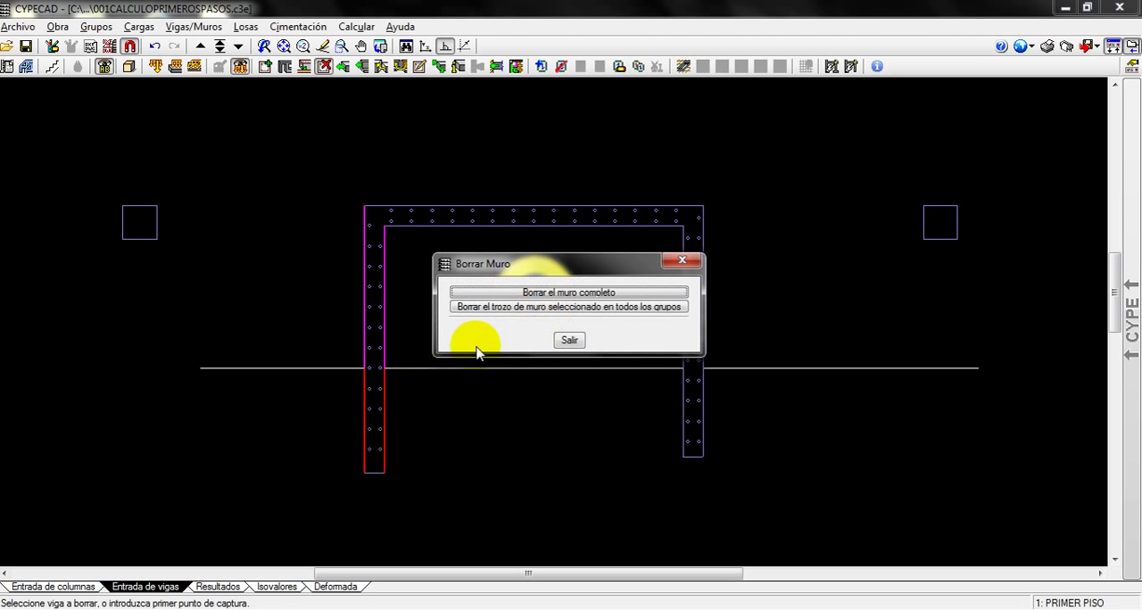
{"action": "left_click", "coordinate": [510, 308]}
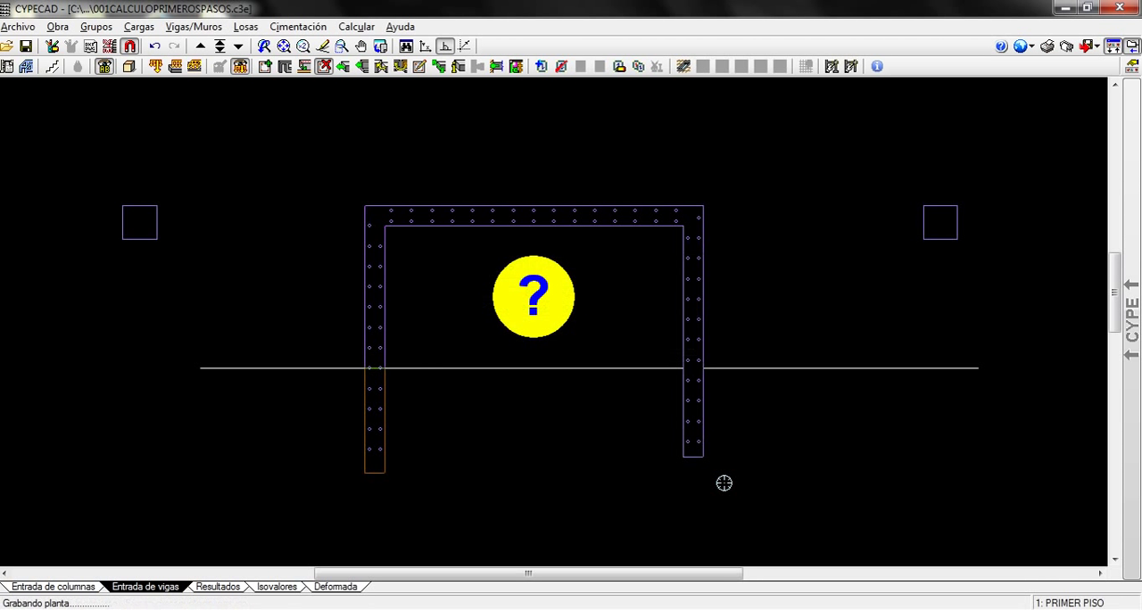
{"action": "left_click", "coordinate": [698, 444]}
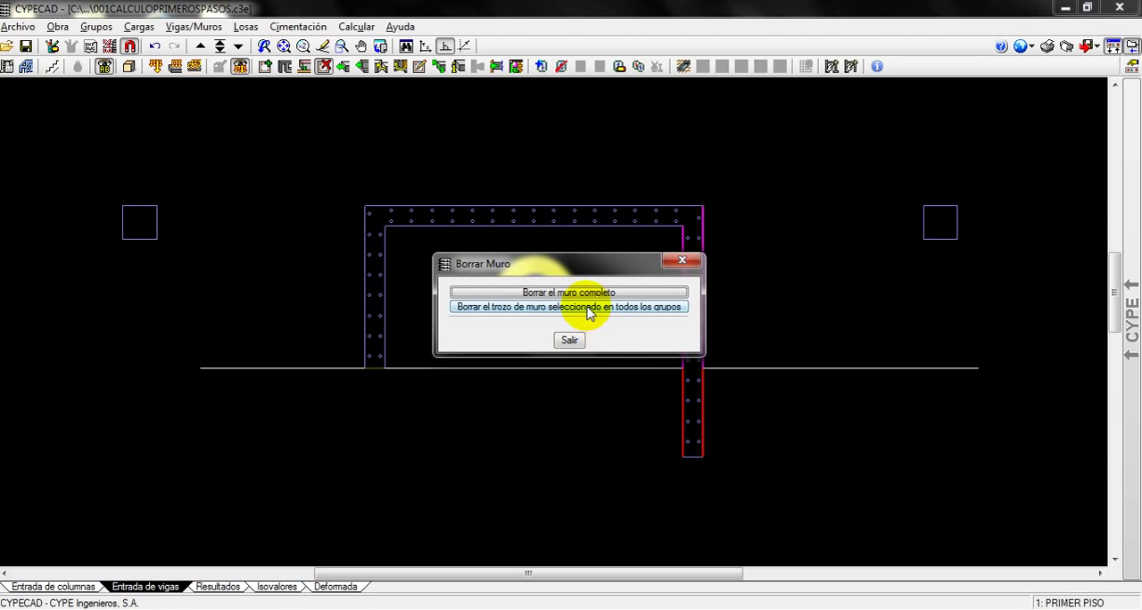
{"action": "left_click", "coordinate": [580, 307]}
Delete the auxiliary limit beam with a capture window and show the DWG plan template again
{"action": "left_click", "coordinate": [1026, 440]}
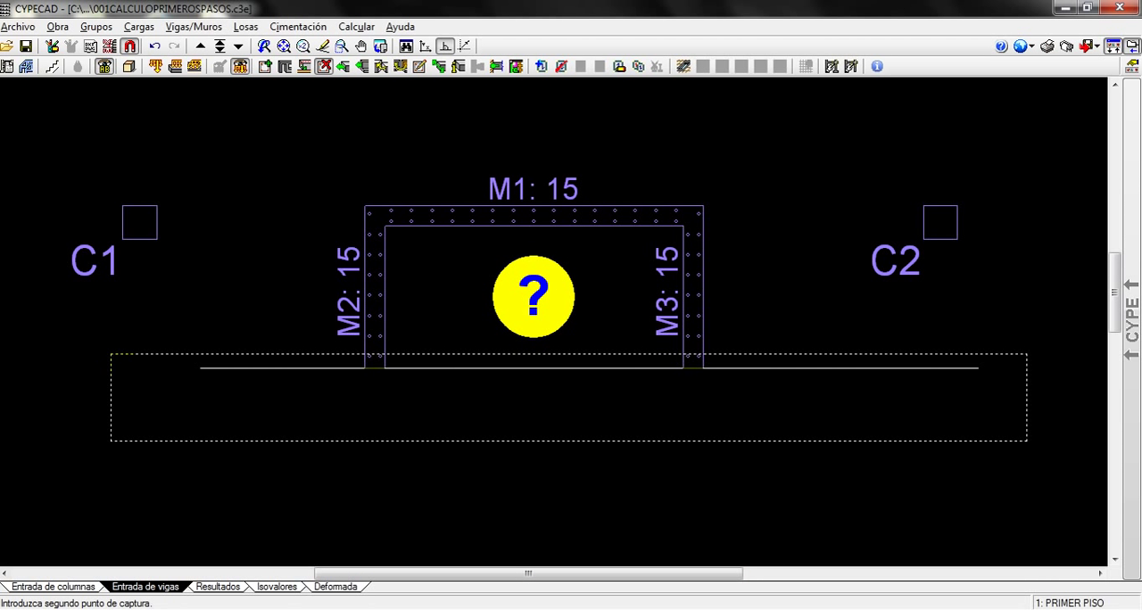
{"action": "left_click", "coordinate": [107, 361]}
{"action": "scroll", "coordinate": [612, 462], "scroll_direction": "down", "scroll_amount": 3}
{"action": "middle_click_drag", "start_coordinate": [612, 462], "coordinate": [544, 376]}
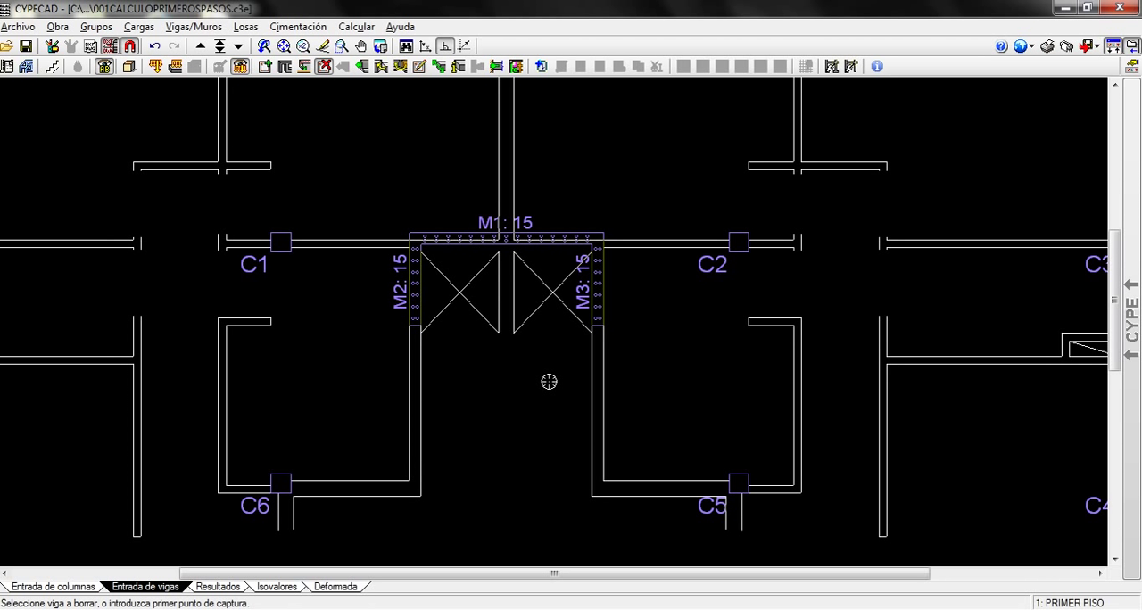
{"action": "scroll", "coordinate": [524, 374], "scroll_direction": "up", "scroll_amount": 1}
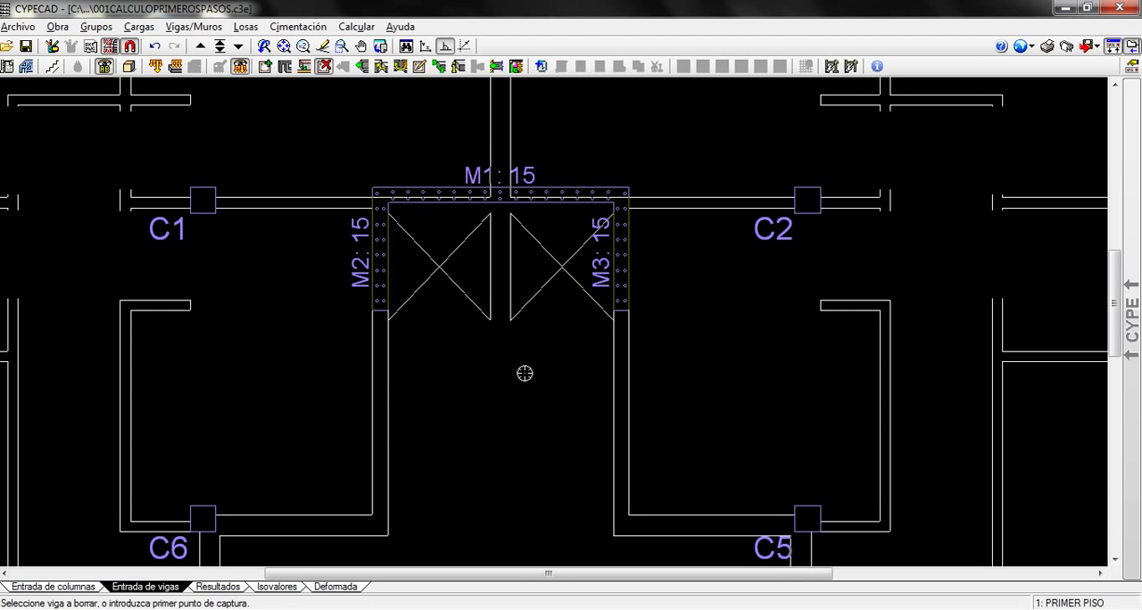
Open the building's 3D view and examine the shaft walls and columns from several angles
{"action": "left_click", "coordinate": [98, 27]}
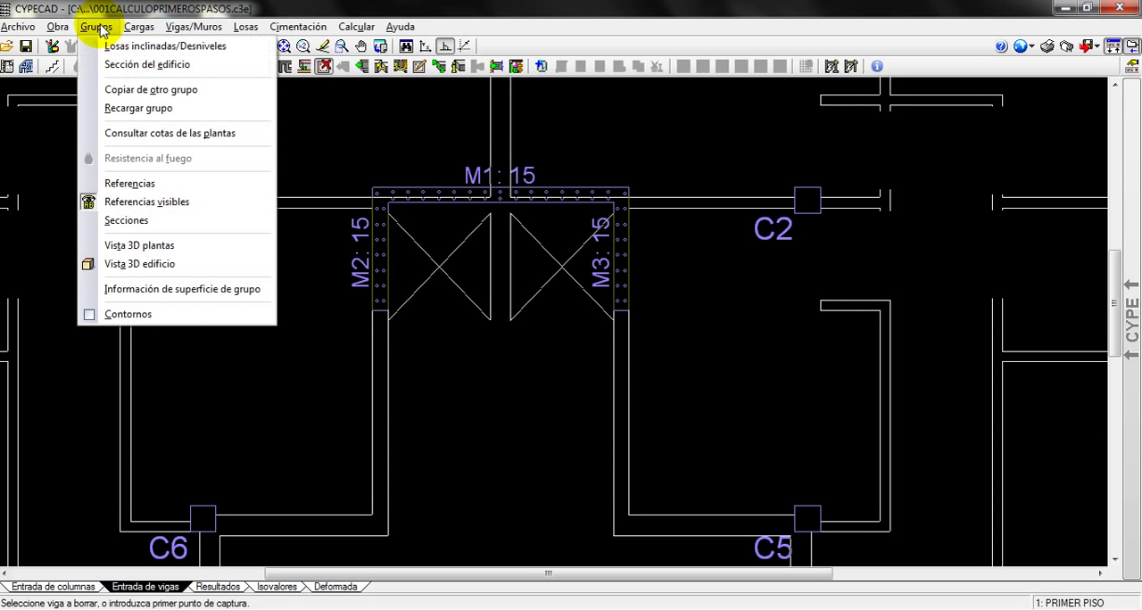
{"action": "left_click", "coordinate": [126, 272]}
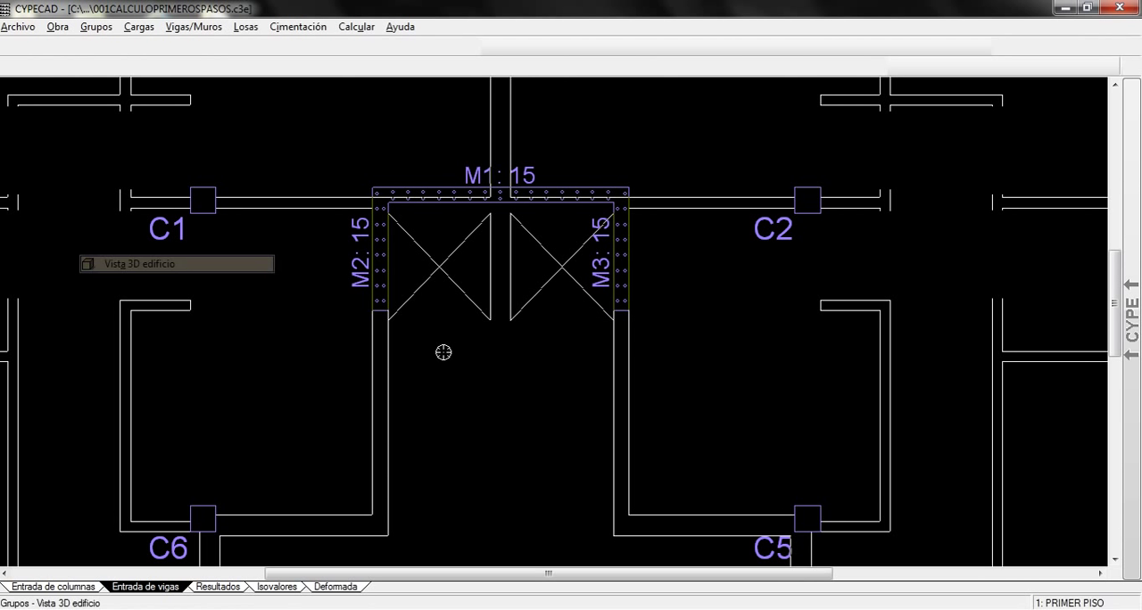
{"action": "left_click", "coordinate": [517, 378]}
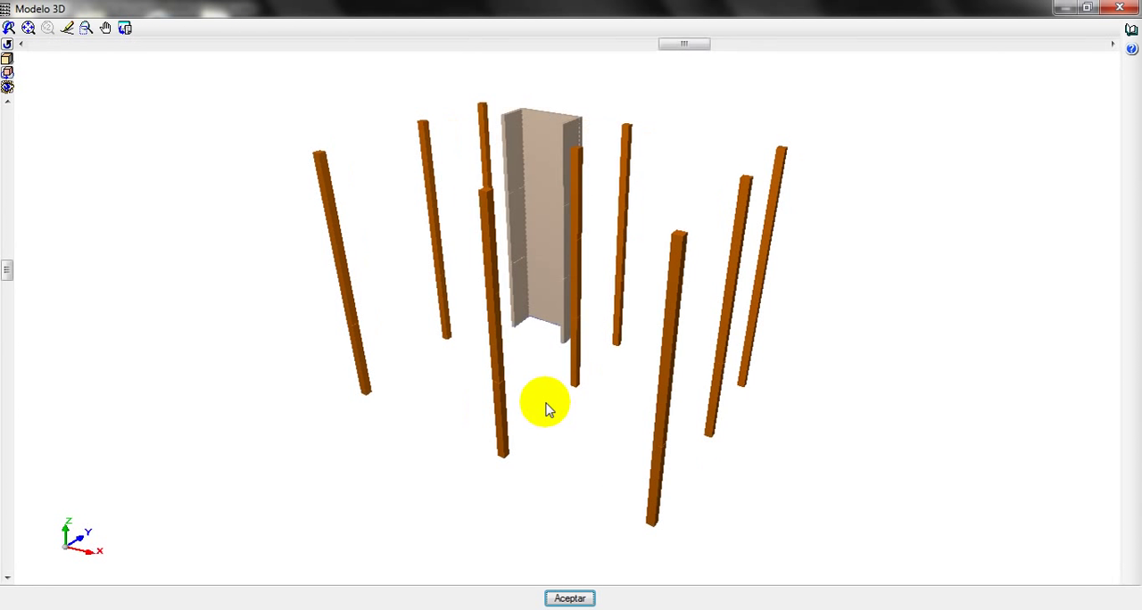
{"action": "left_click_drag", "start_coordinate": [545, 402], "coordinate": [710, 360]}
{"action": "left_click_drag", "start_coordinate": [479, 448], "coordinate": [313, 235]}
{"action": "left_click_drag", "start_coordinate": [561, 475], "coordinate": [437, 290]}
{"action": "left_click_drag", "start_coordinate": [821, 433], "coordinate": [687, 375]}
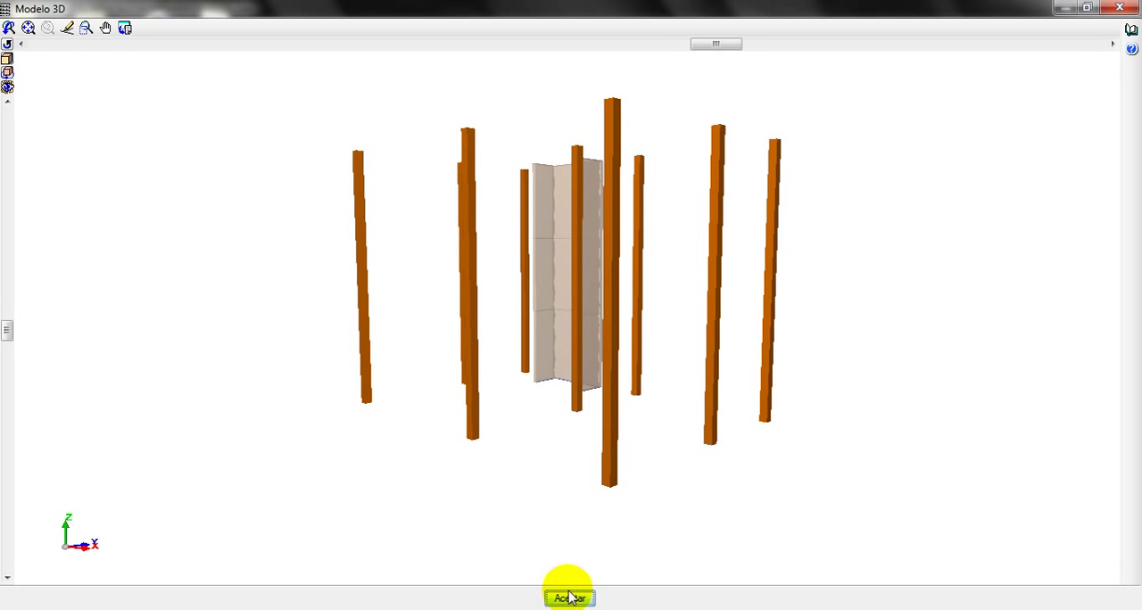
{"action": "left_click_drag", "start_coordinate": [748, 507], "coordinate": [857, 518]}
{"action": "left_click_drag", "start_coordinate": [399, 462], "coordinate": [474, 462]}
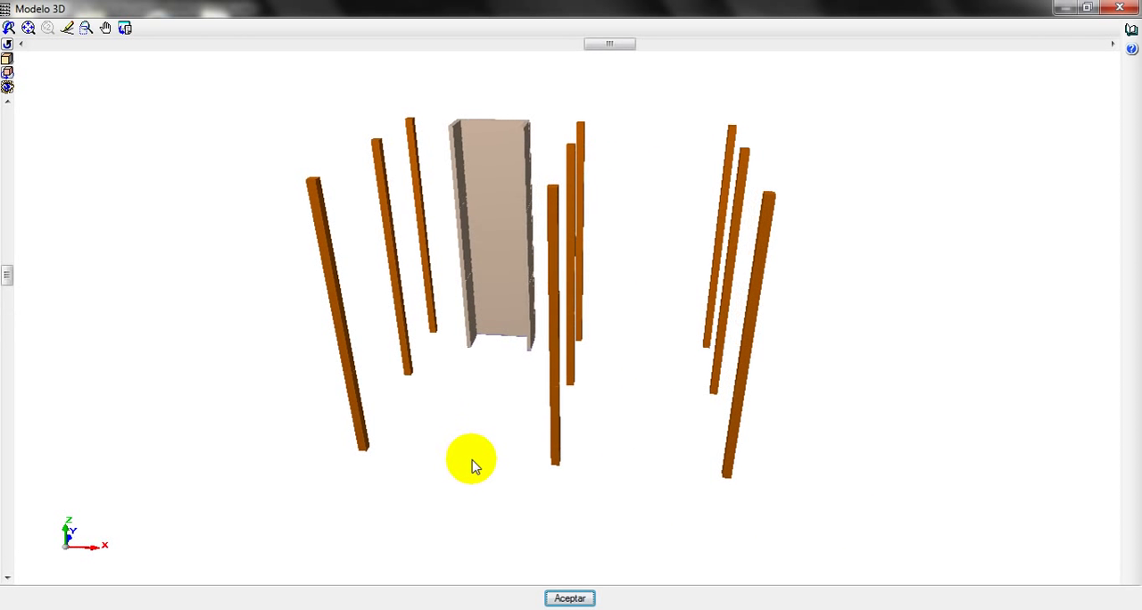